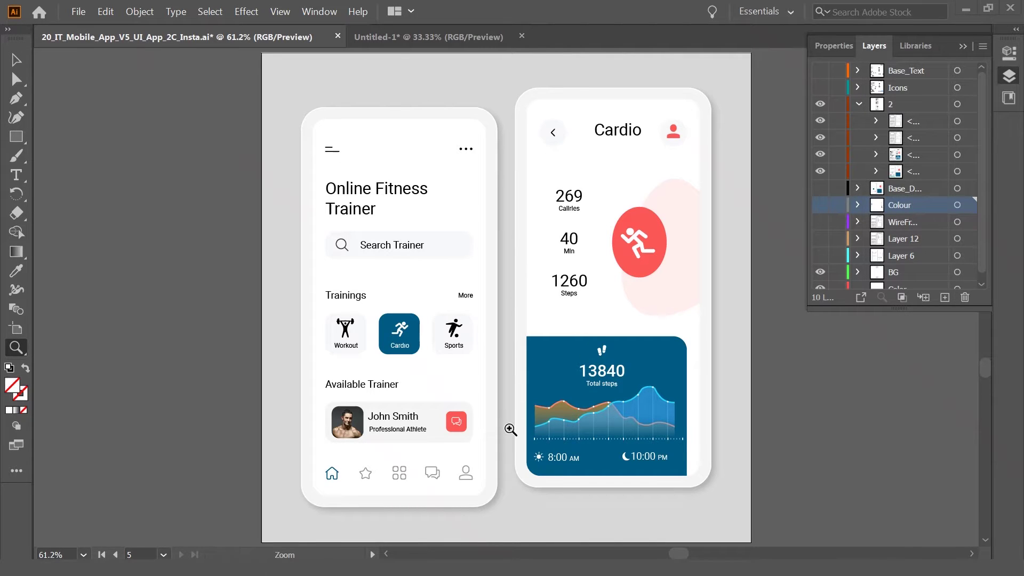
Step: Switch to the Selection tool, collapse the Layers panel and toggle Outline view
scroll(517, 498, "up", 1)
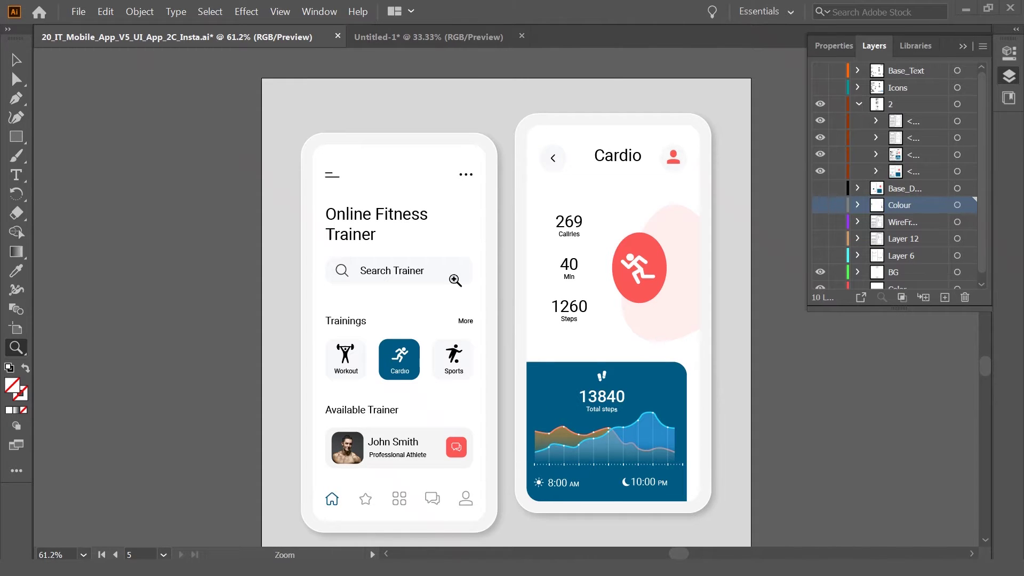
key("v")
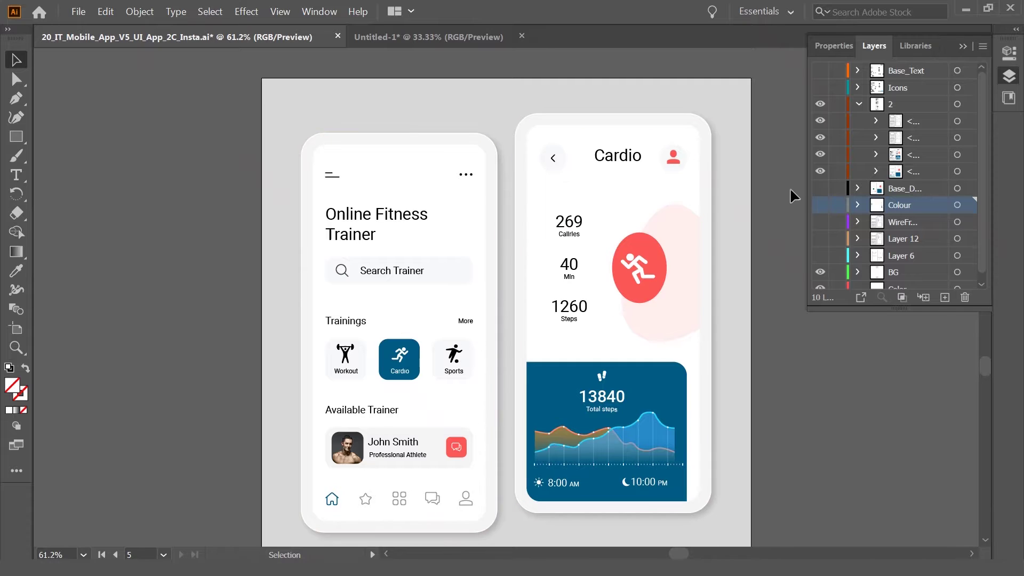
left_click(1008, 76)
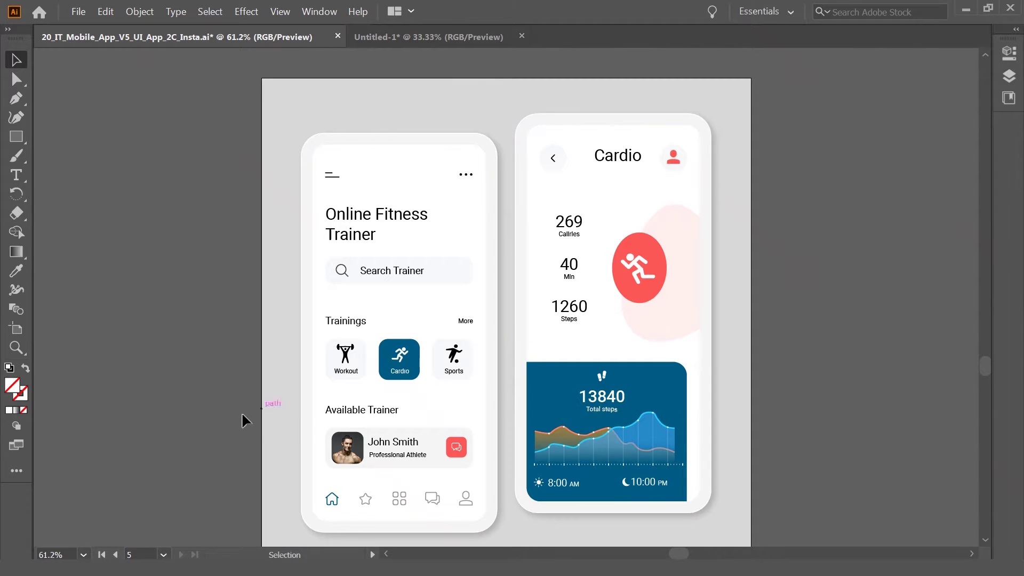
scroll(177, 373, "down", 1)
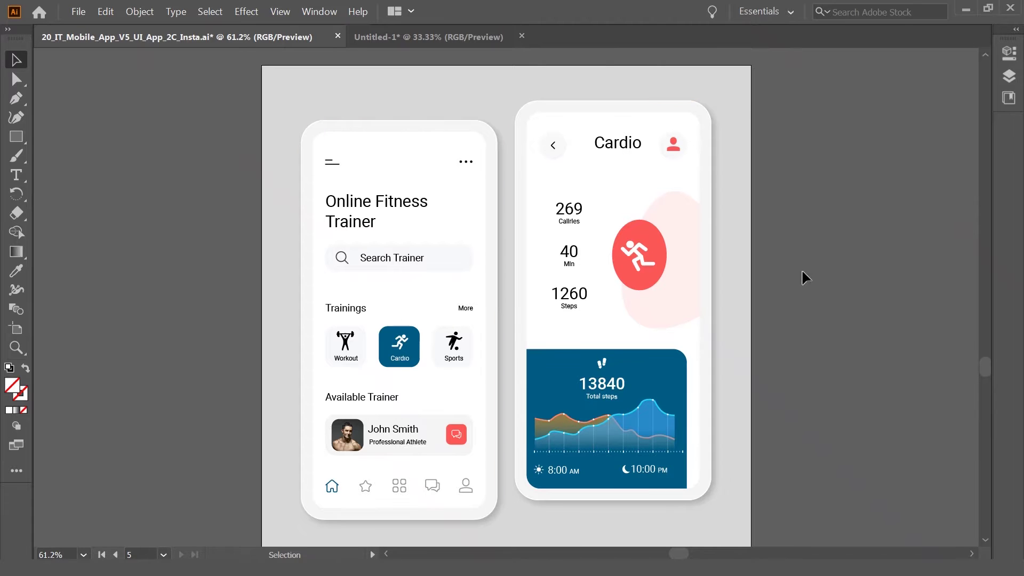
key("ctrl+y")
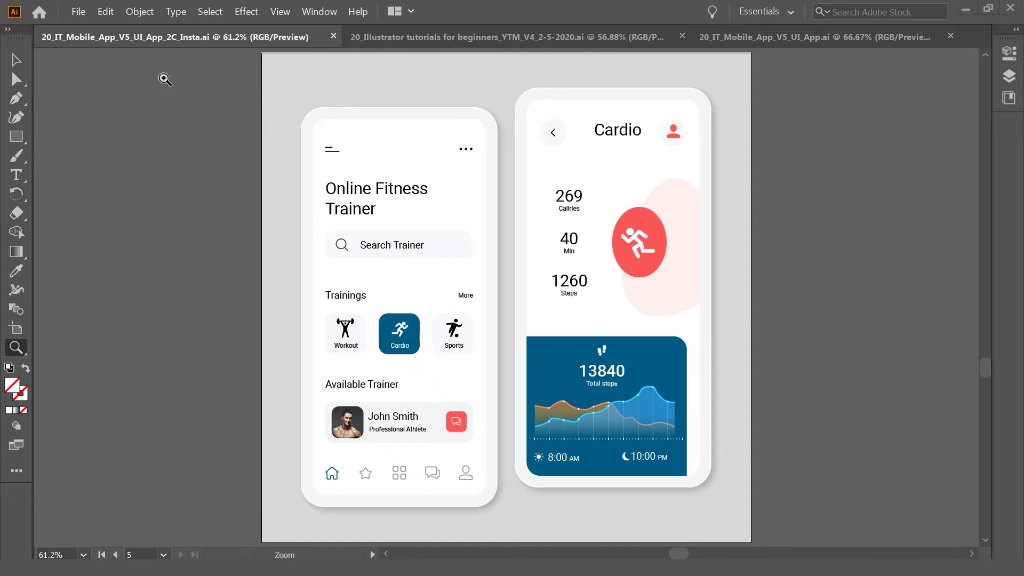
Step: In the tutorials file, jump to the first shortcut slide and view the Selection, Direct Selection and Pen Tool slides
left_click(478, 38)
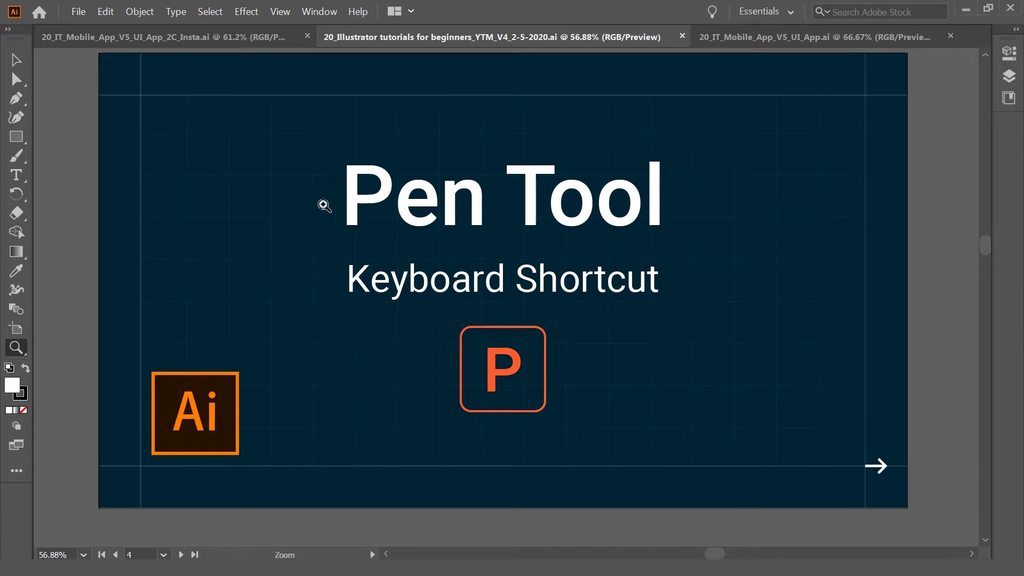
left_click(141, 554)
type("1")
key("Return")
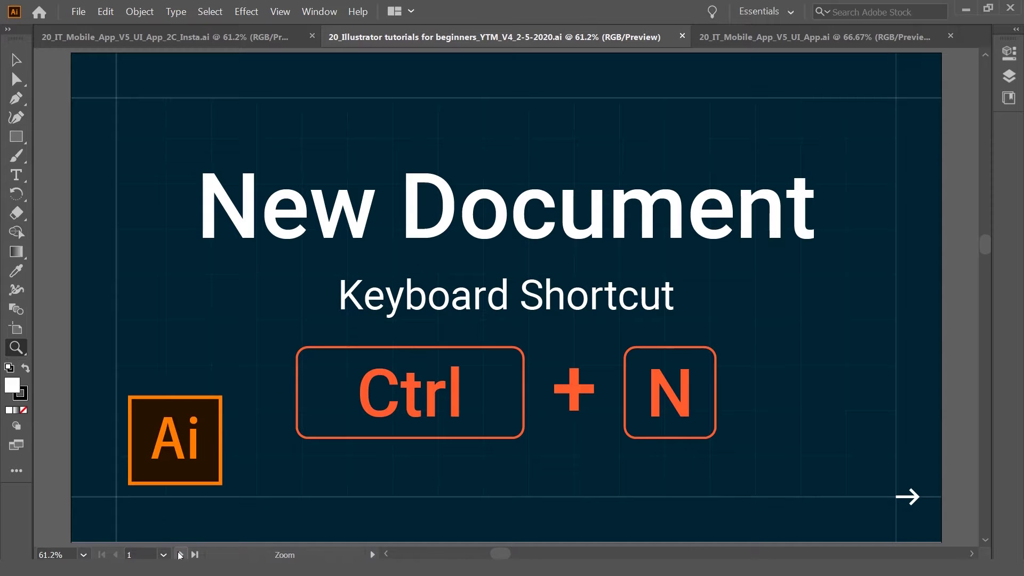
left_click(180, 554)
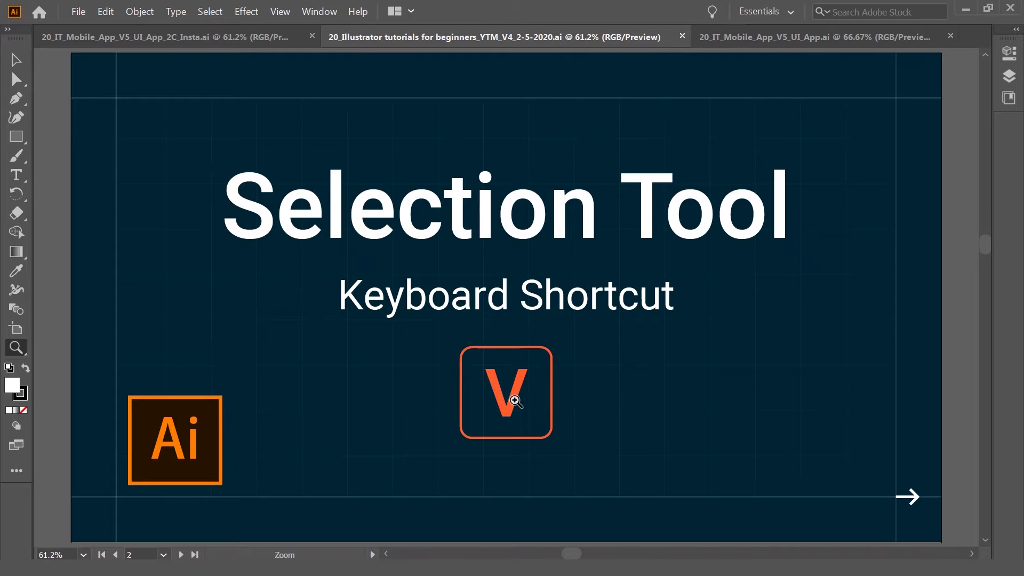
left_click(181, 554)
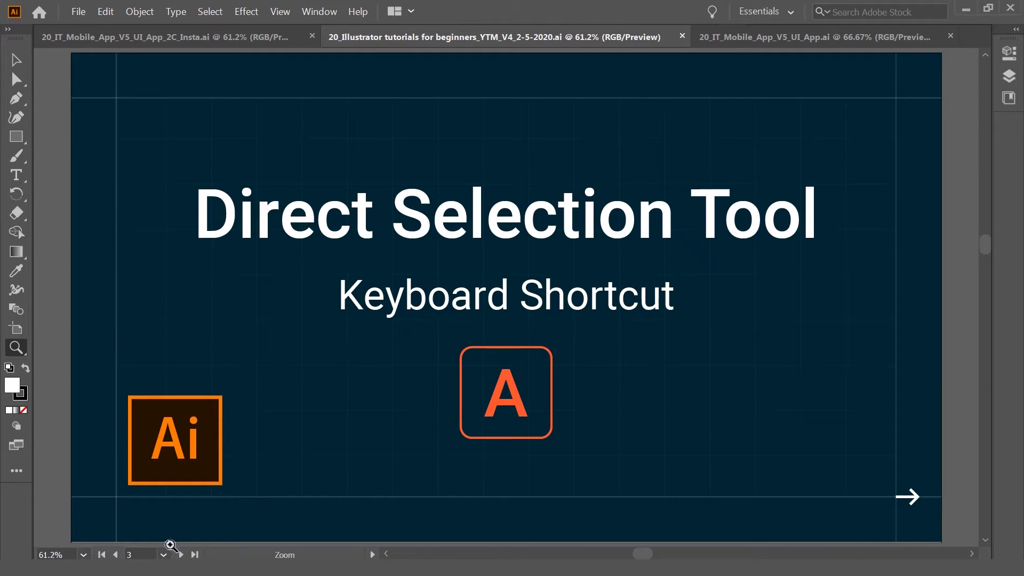
left_click(181, 554)
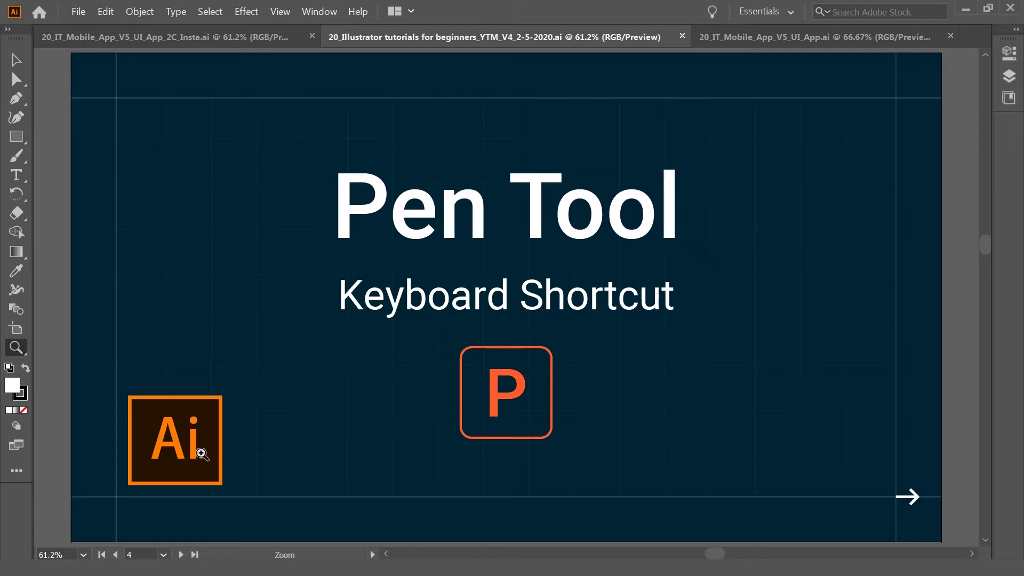
Step: View the Curvature, Shape, Type, Blend and Rotate Tool slides, then return to the App_2C_Insta file
left_click(181, 555)
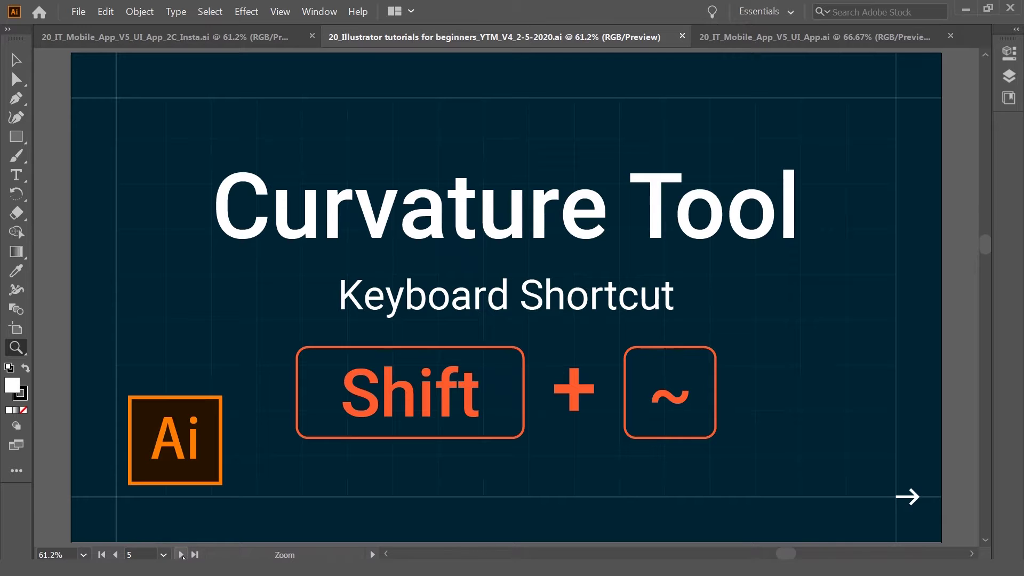
left_click(181, 555)
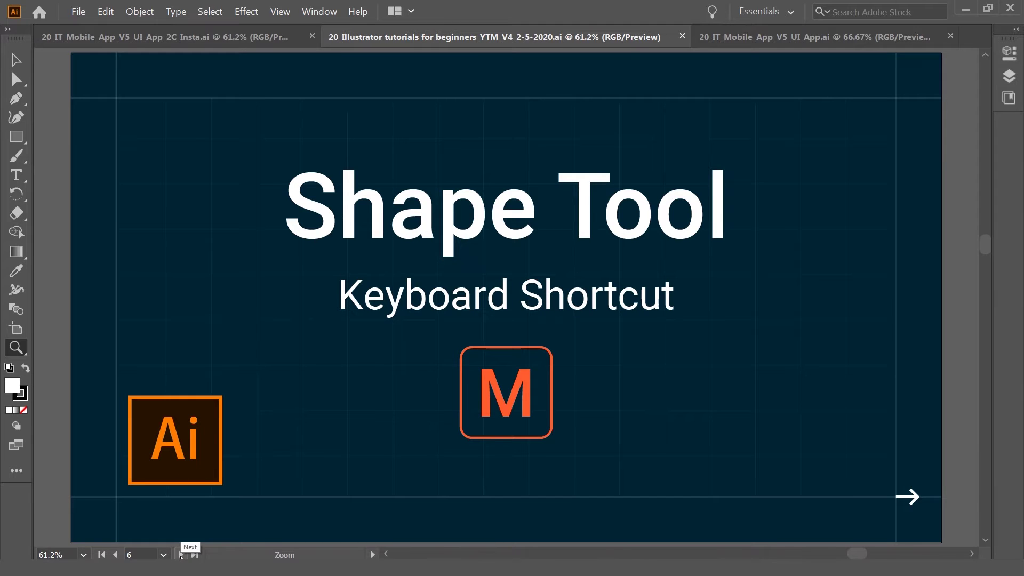
left_click(181, 555)
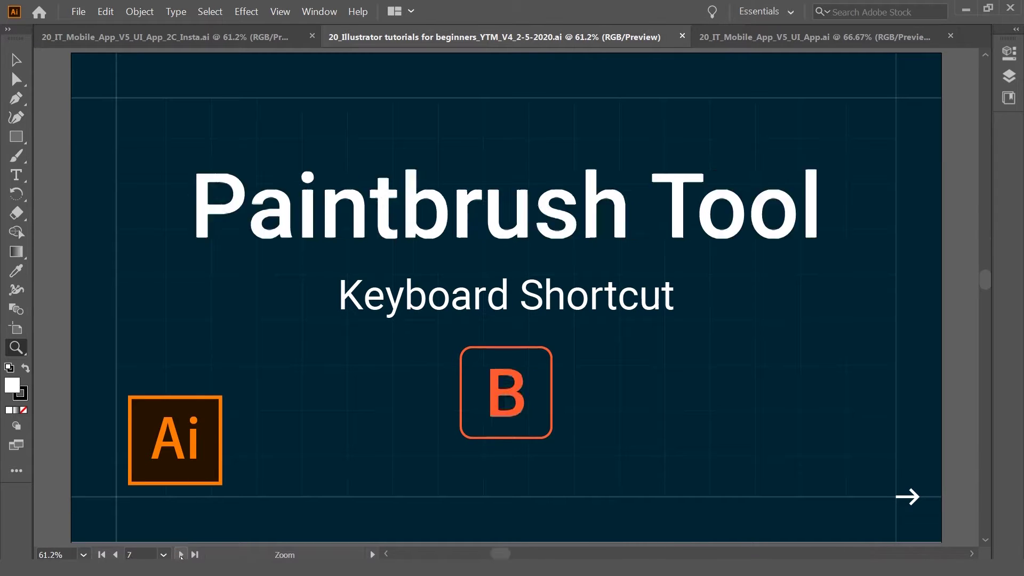
left_click(115, 555)
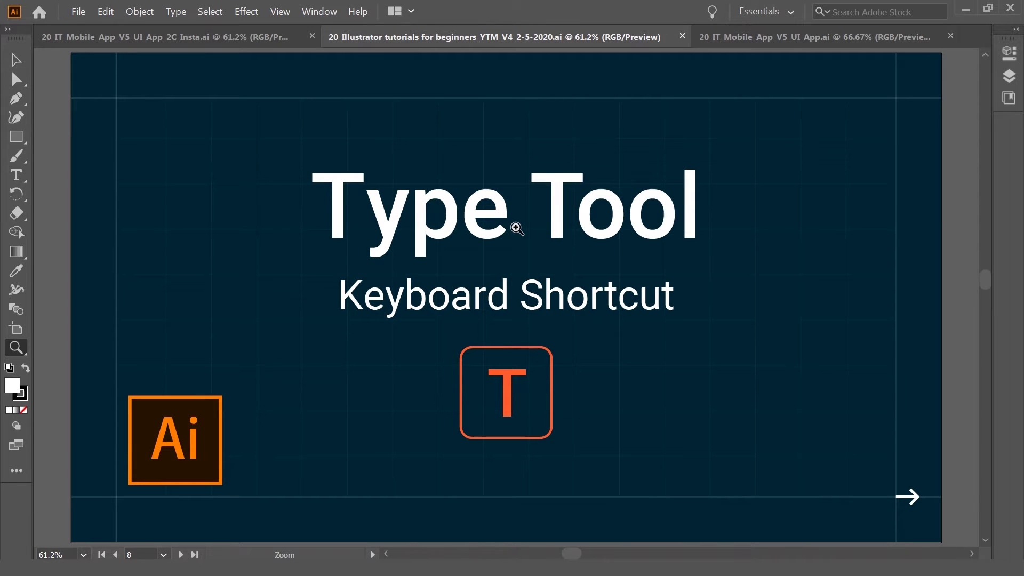
left_click(181, 555)
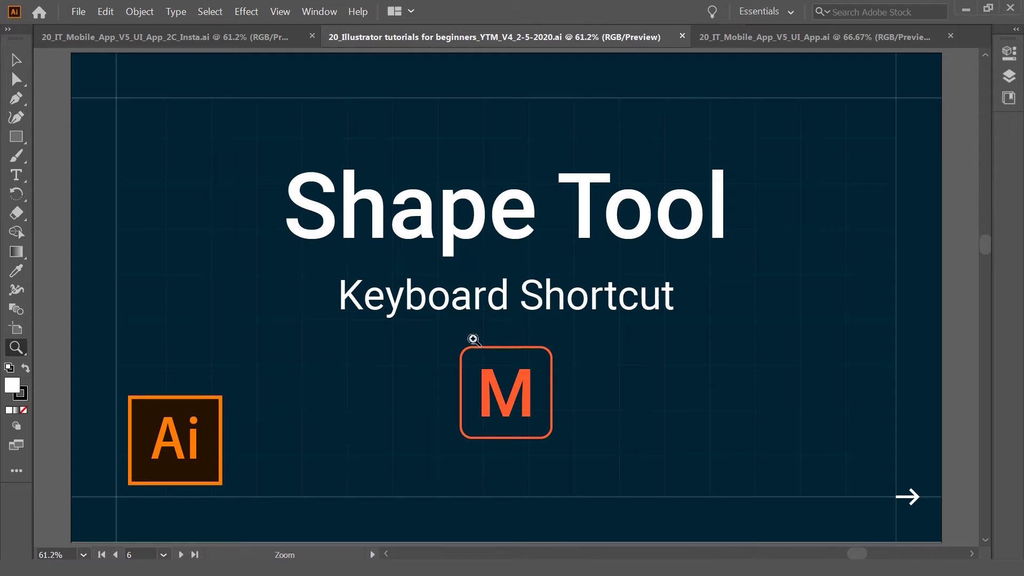
left_click(181, 554)
left_click(115, 554)
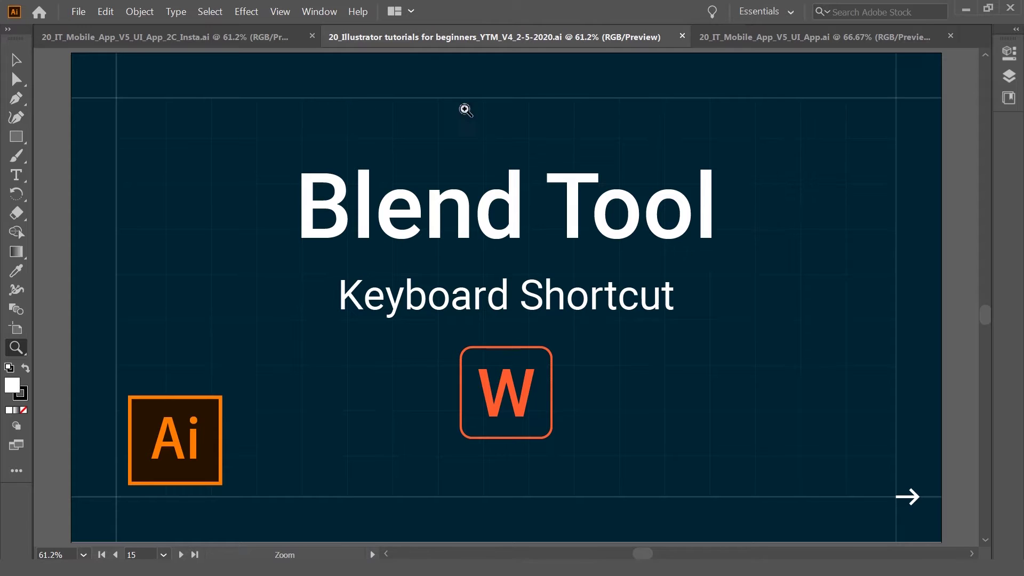
key("ctrl+shift+Tab")
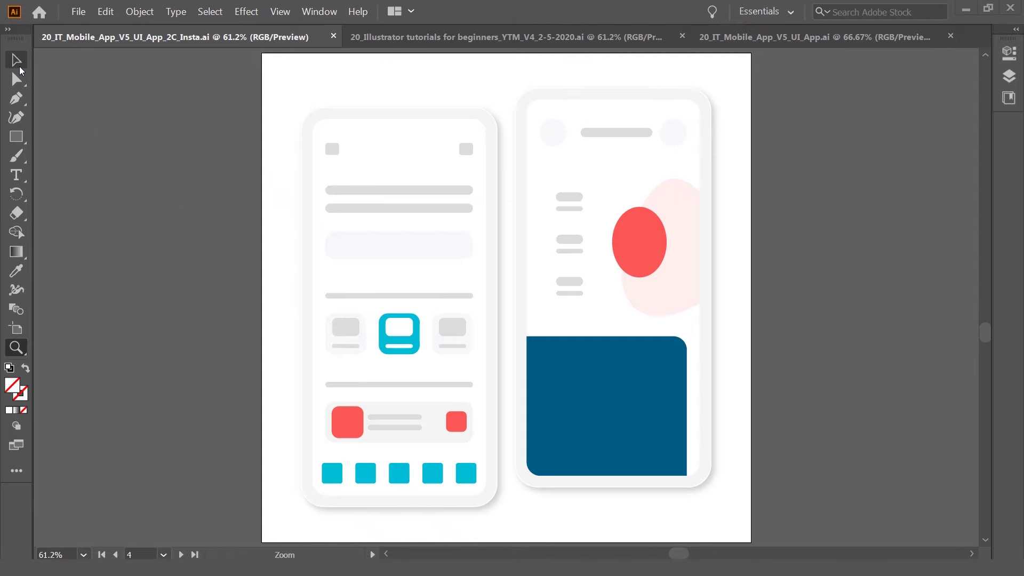
Step: Jump to artboard 2, toggle Outline view, and bring up the UI_App.ai Schedule Service design
left_click(141, 552)
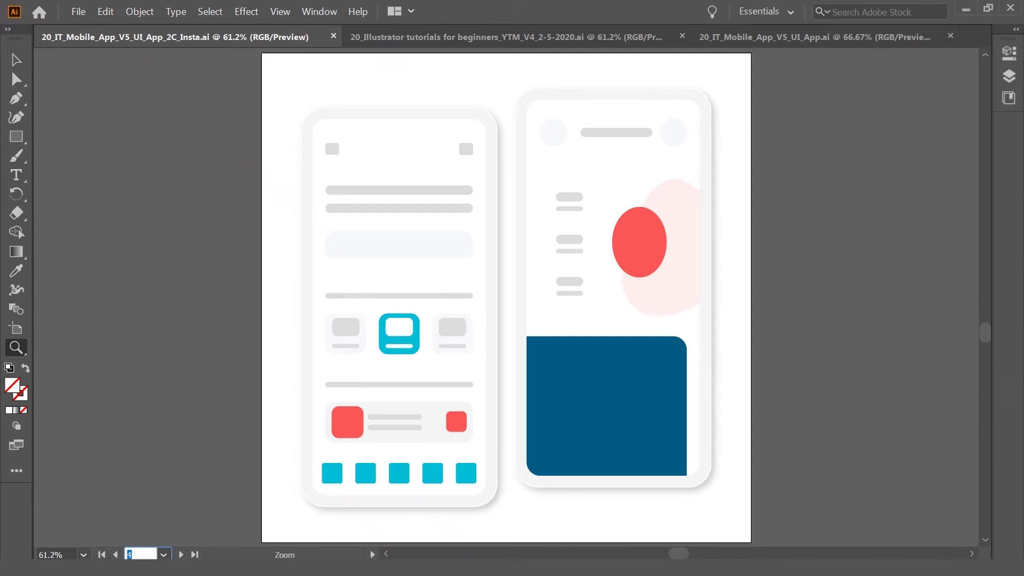
type("2")
key("Return")
key("ctrl+y")
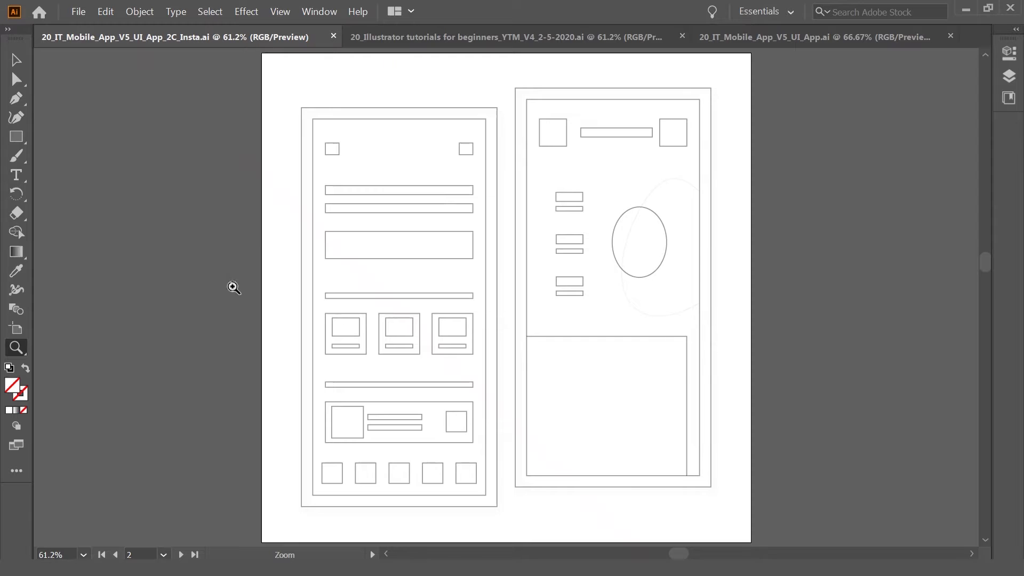
left_click(799, 37)
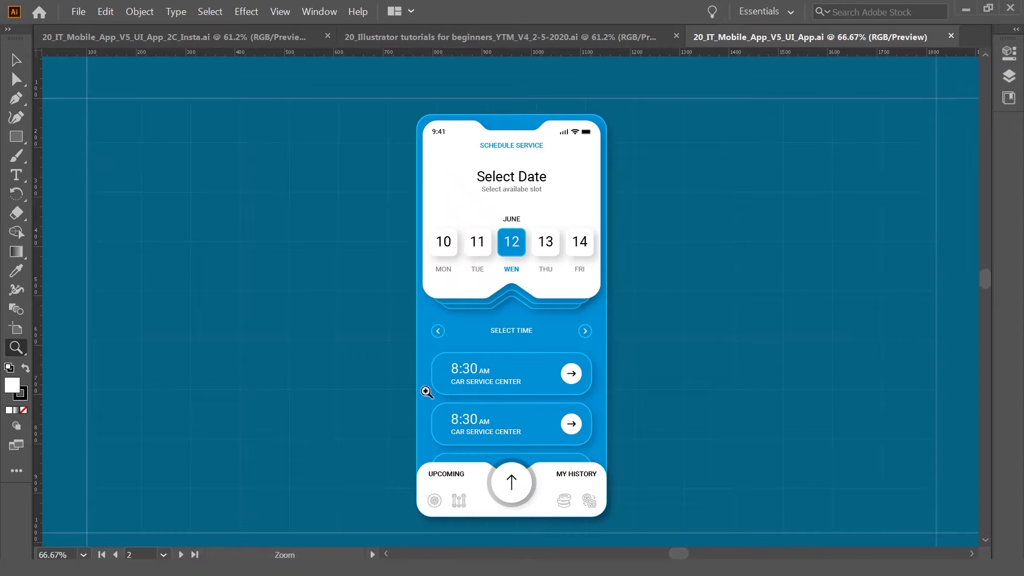
Step: Return to the 20_IT_Mobile_App_V5_UI_App_2C_Insta.ai document
left_click(224, 37)
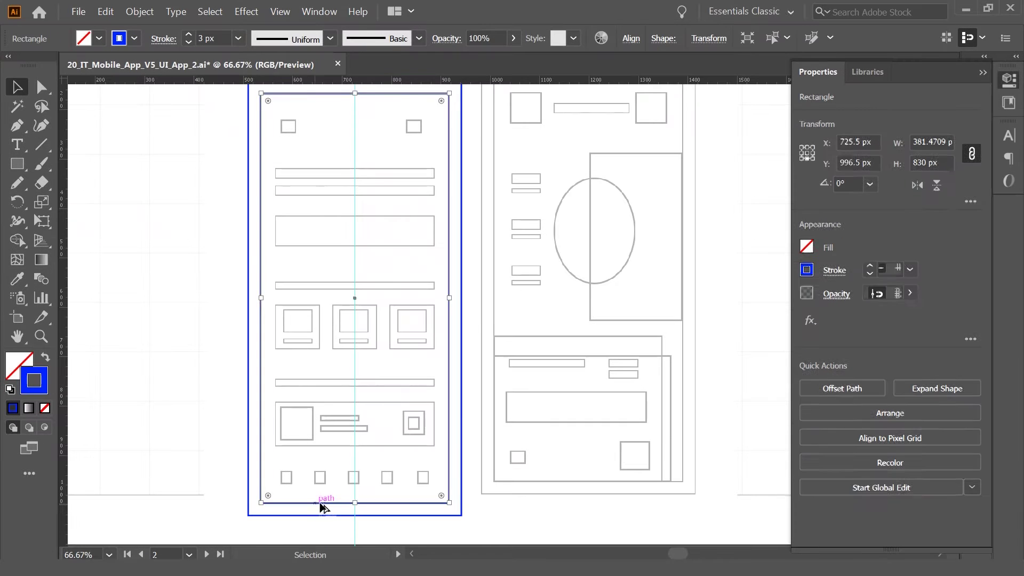
Step: Duplicate the rectangle straight upward and nudge the copy to the right
mouse_move(322, 508)
left_mouse_down()
mouse_move(328, 201)
mouse_move(331, 251)
left_mouse_up()
scroll(331, 251, "up", 2)
left_click_drag(235, 358, 269, 395)
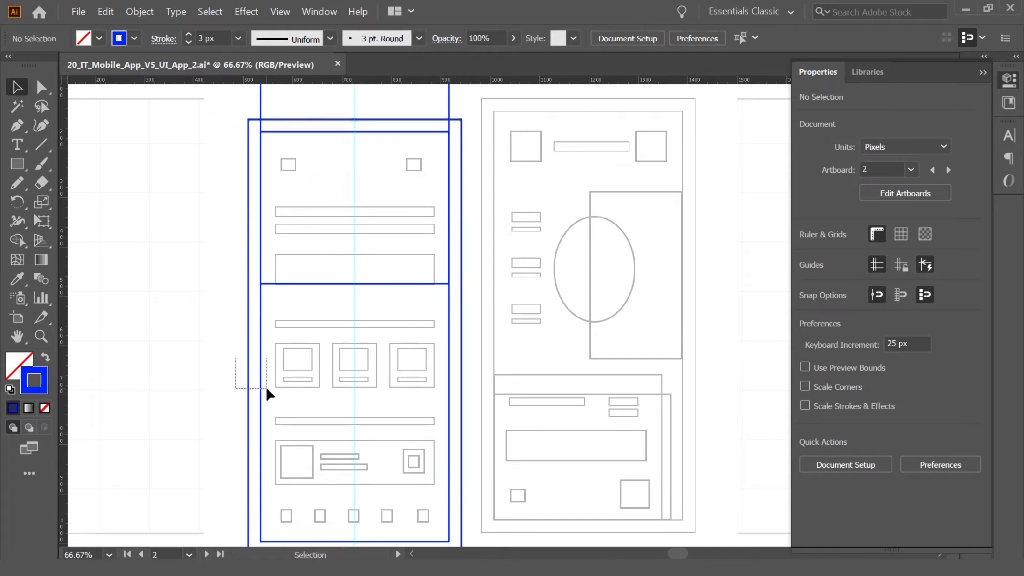
left_click_drag(302, 284, 314, 305)
key("ctrl+z")
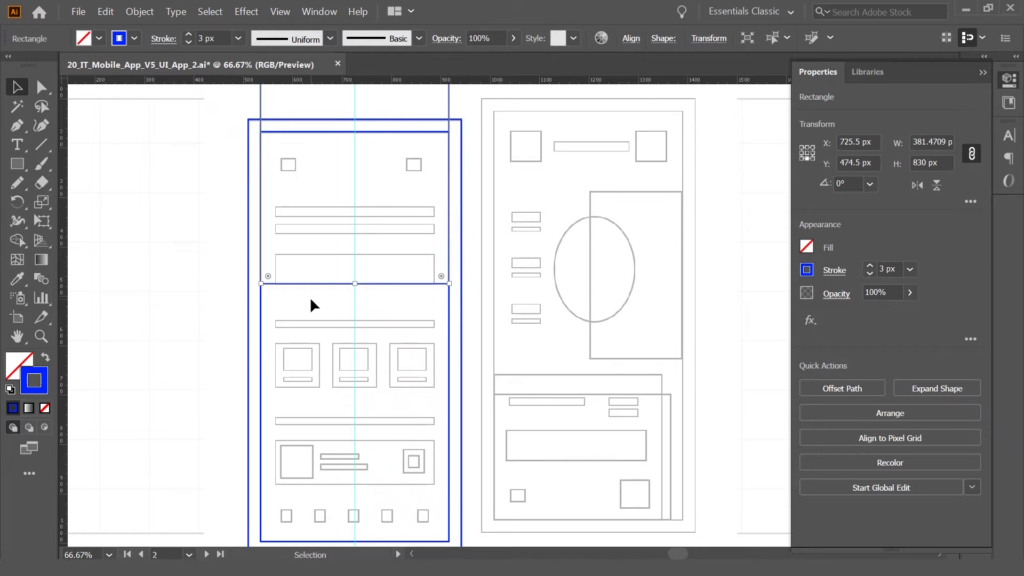
key("ctrl+k")
key("Return")
key("Right")
scroll(476, 273, "up", 1)
key("ctrl+minus")
Step: Pull the copy's top edge down toward the search box, then zoom in and select the box
key("a")
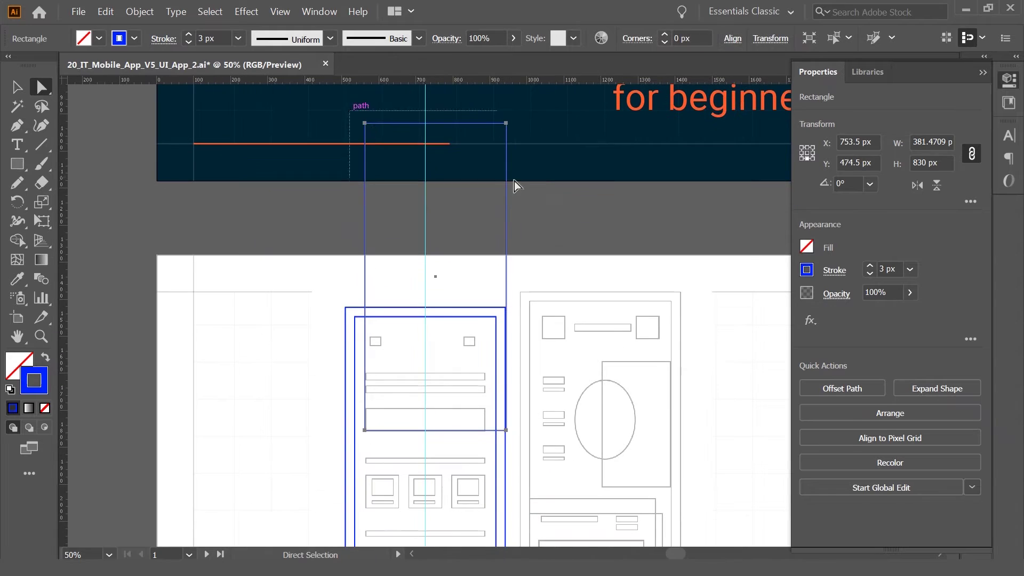
key("shift+Down")
key("shift+Down")
key("Down")
key("Down")
key("Down")
key("Up")
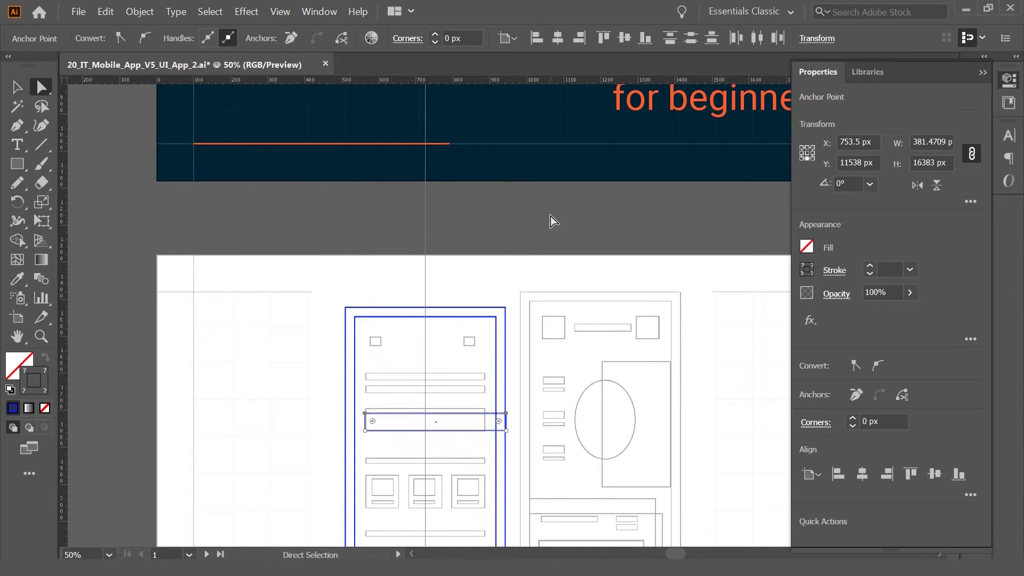
key("Up")
key("ctrl+shift+a")
key("z")
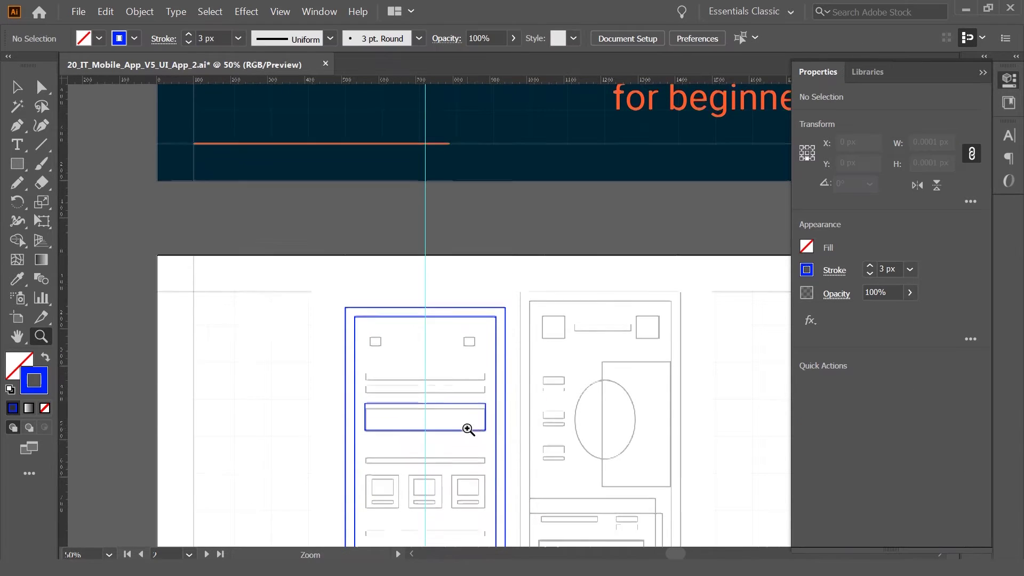
left_click(469, 427)
key("a")
left_click(485, 244)
key("v")
left_click(445, 290)
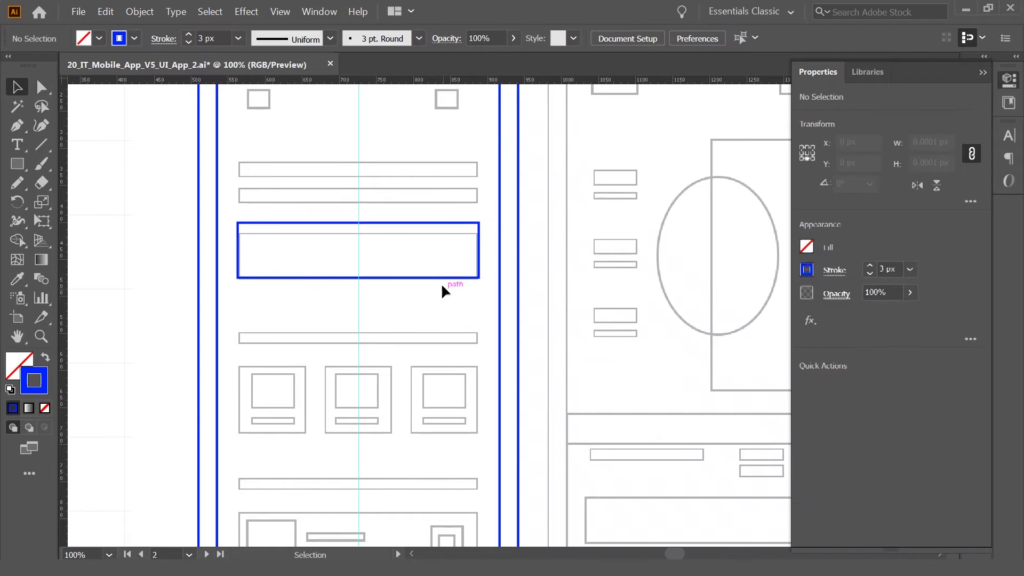
Step: Unlink width from height and set the search box height to 60 px
double_click(931, 162)
type("60")
key("Return")
key("ctrl+z")
left_click(971, 153)
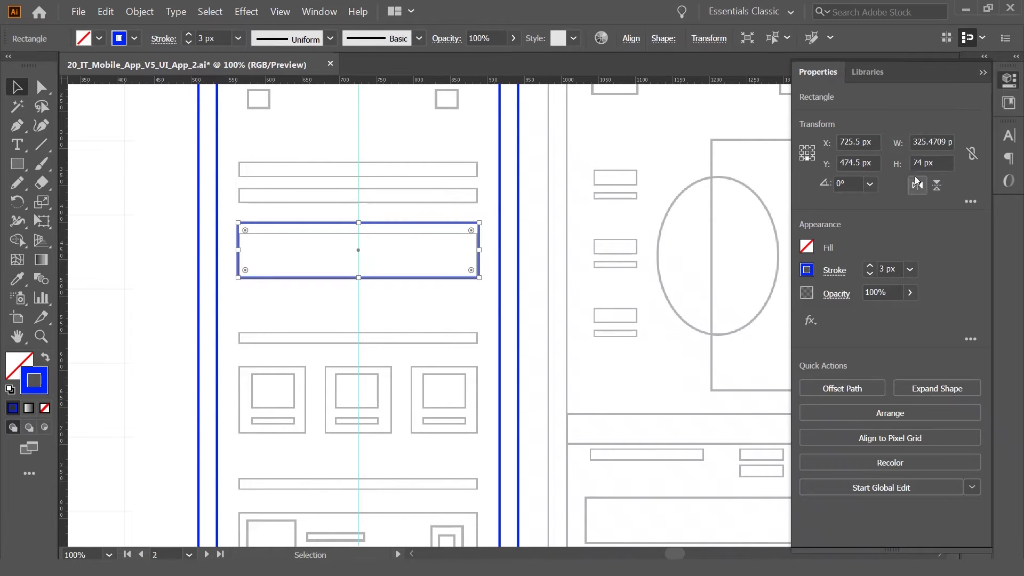
type("60")
key("Return")
left_click(469, 315)
scroll(469, 315, "up", 1)
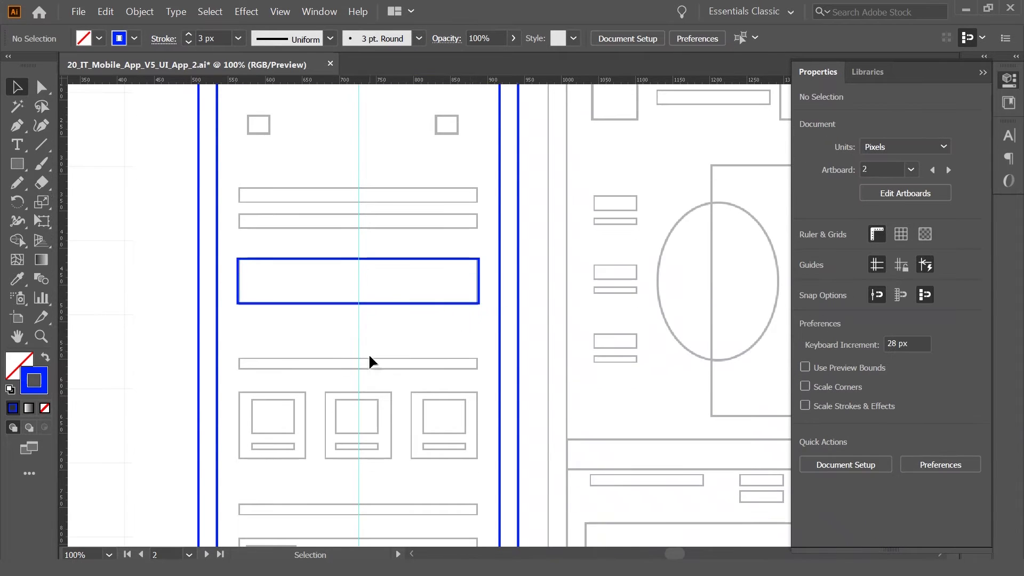
left_click(342, 304)
Step: Copy the search box above itself, make the copy 20 px tall and move it up
left_click_drag(341, 304, 341, 229)
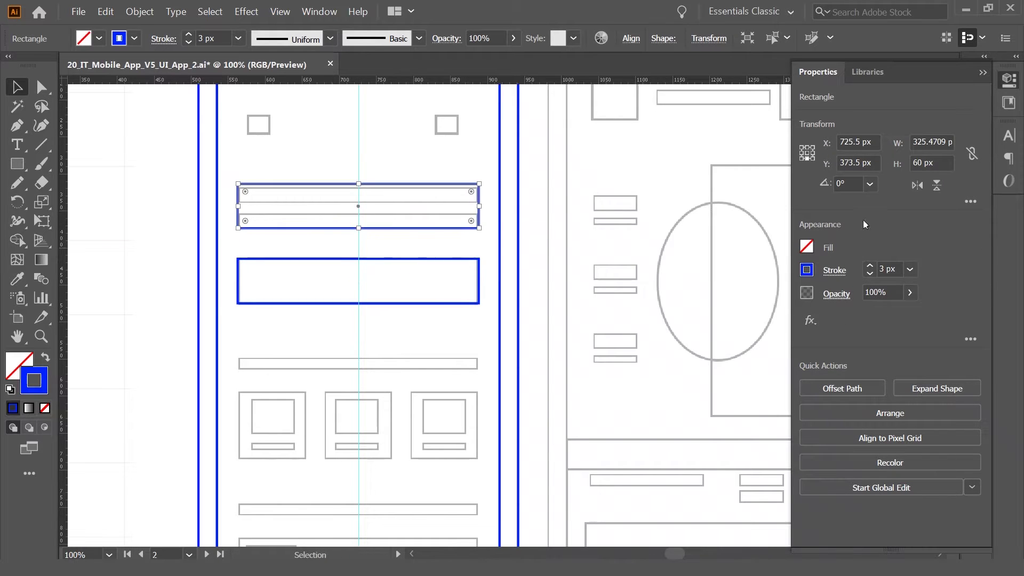
double_click(915, 162)
type("20")
key("Return")
left_click(584, 258)
left_click_drag(418, 231, 421, 205)
left_click(426, 242)
key("ctrl+k")
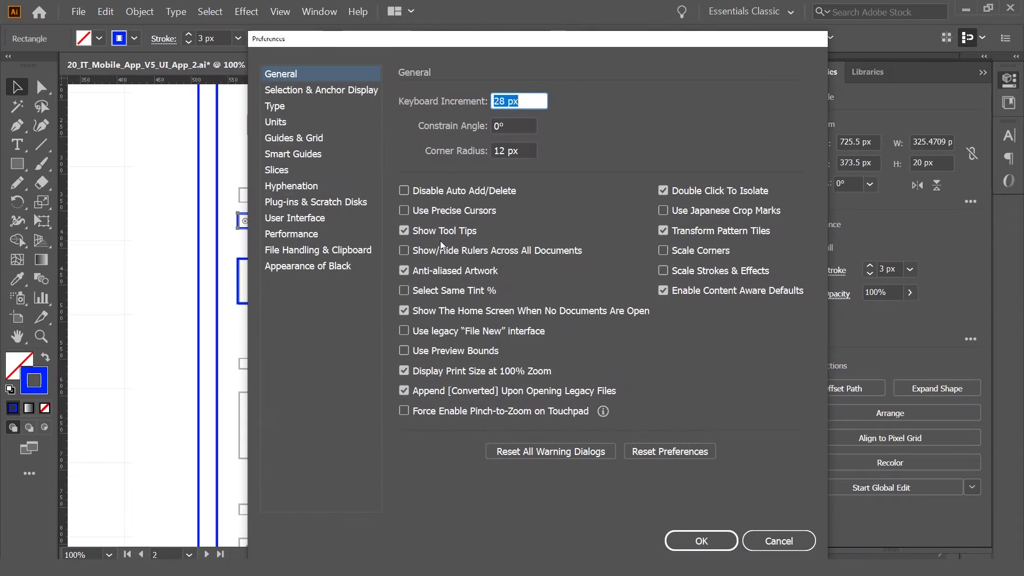
key("Escape")
Step: Paste a copy of the thin bar in front and nudge it upward
left_click(448, 235)
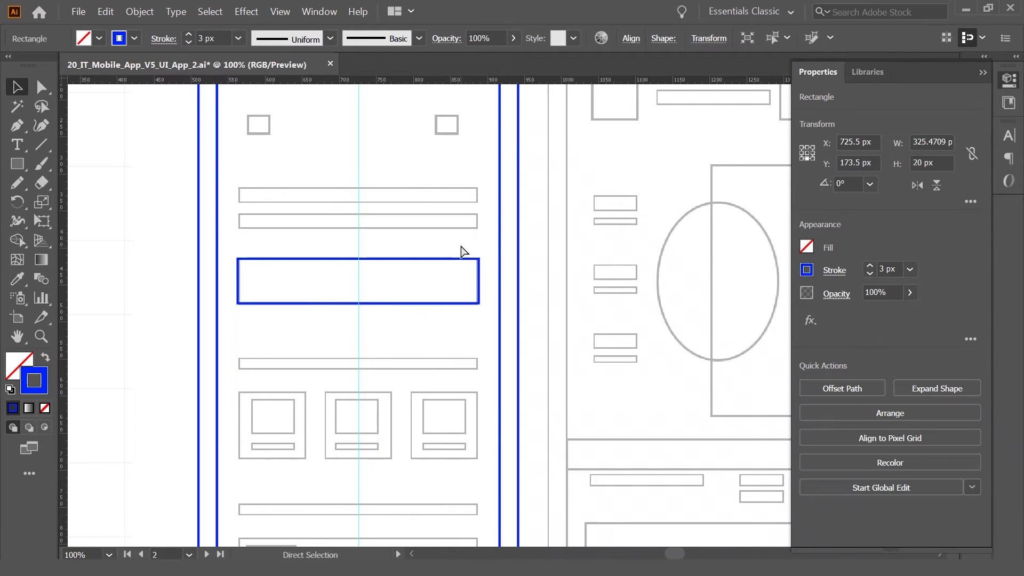
key("ctrl+c")
key("ctrl+f")
key("Up")
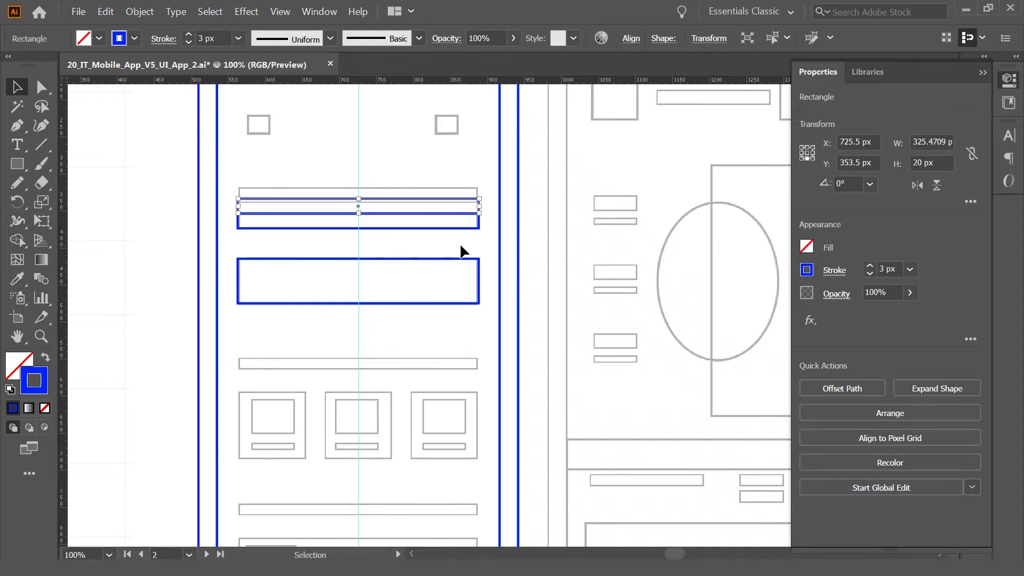
key("Up")
left_click(460, 249)
scroll(451, 247, "down", 2)
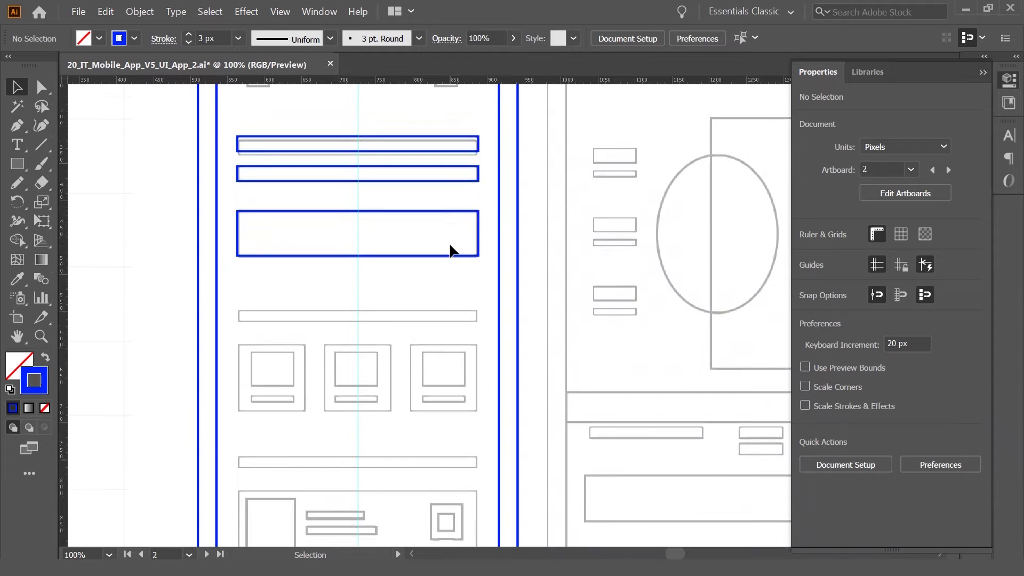
scroll(450, 251, "up", 5)
scroll(444, 261, "down", 2)
scroll(443, 258, "down", 1)
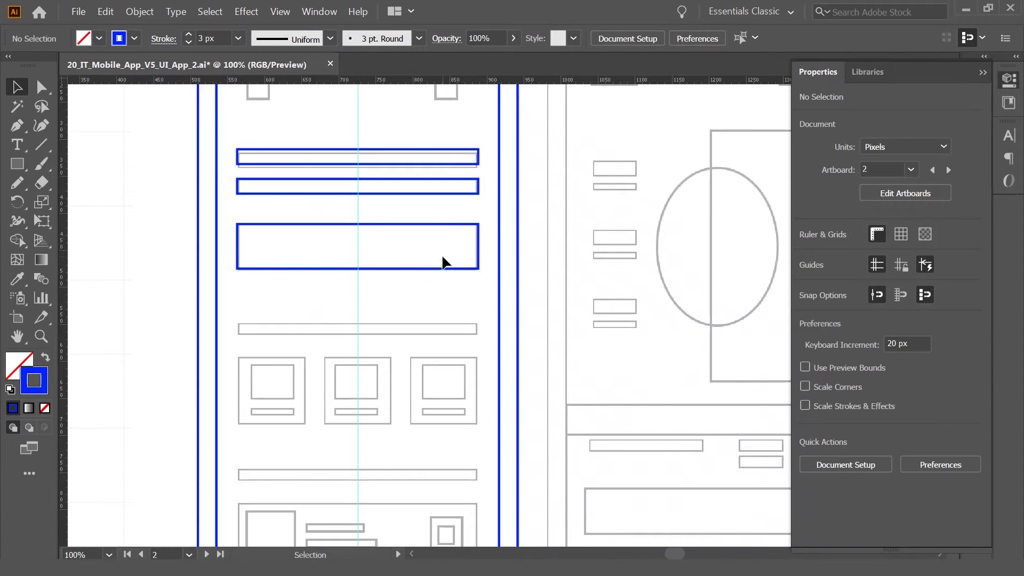
scroll(421, 246, "up", 2)
Step: Copy the lower bar up to the top icon row and set its height to 26 px
left_click(408, 216)
left_click_drag(408, 216, 407, 154)
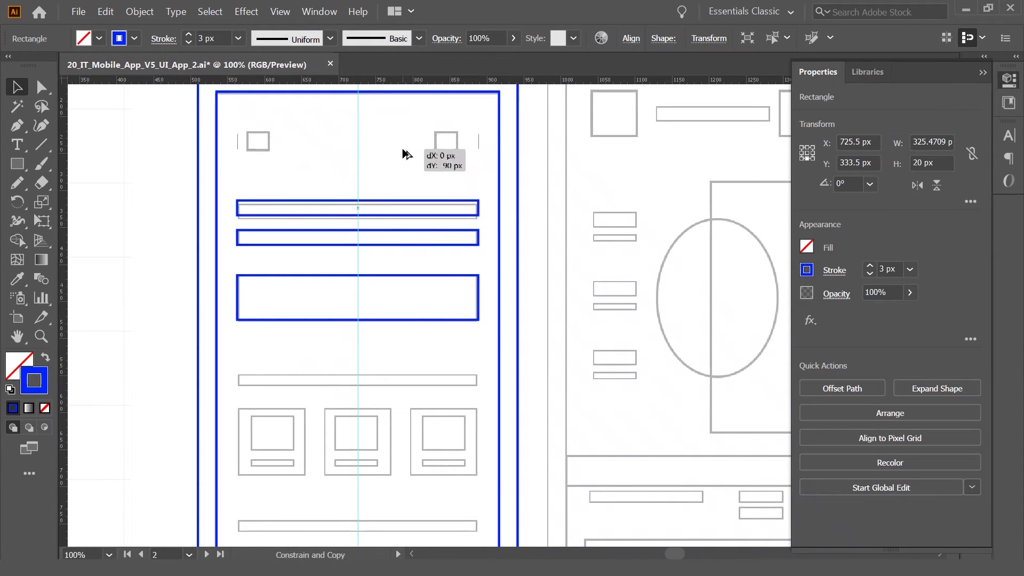
left_click(921, 163)
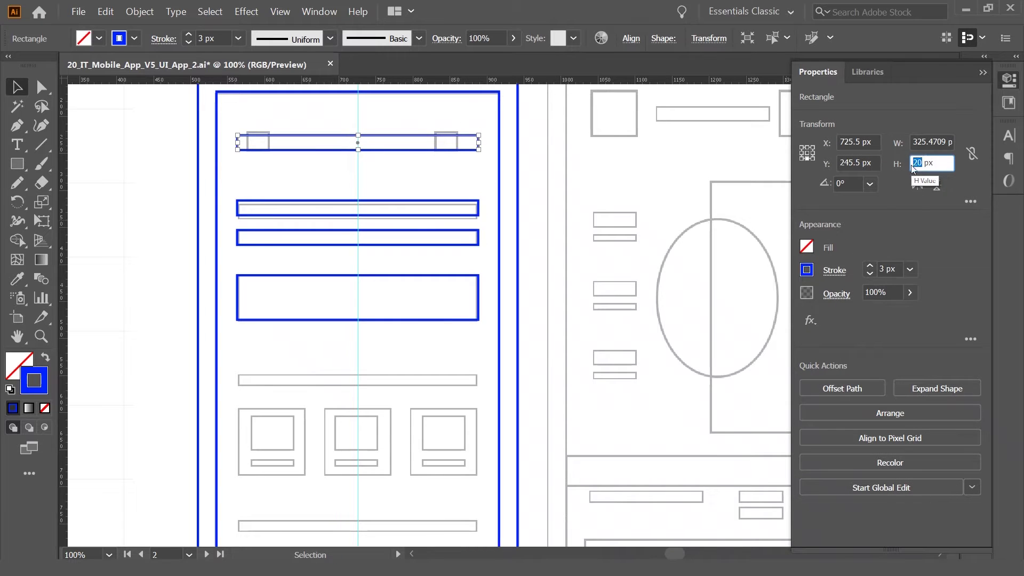
type("40")
key("Return")
type("26")
key("Return")
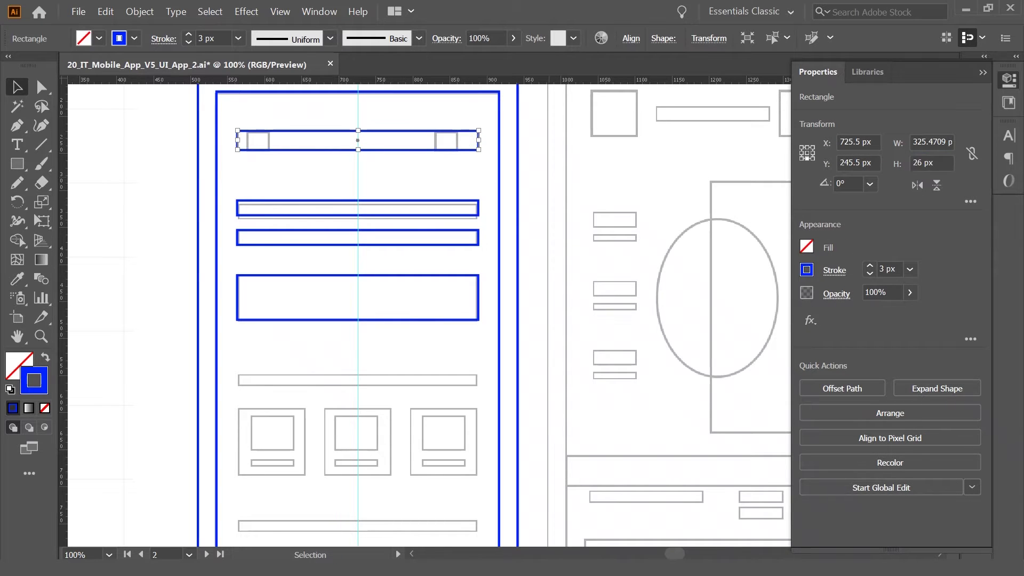
left_click(400, 169)
Step: Narrow the bar into a 30 px-wide icon box, copy it to the top-right icon and align them
key("a")
left_click_drag(496, 120, 551, 175)
key("shift+Left")
key("shift+Left")
key("shift+Left")
key("shift+Left")
key("shift+Left")
key("shift+Left")
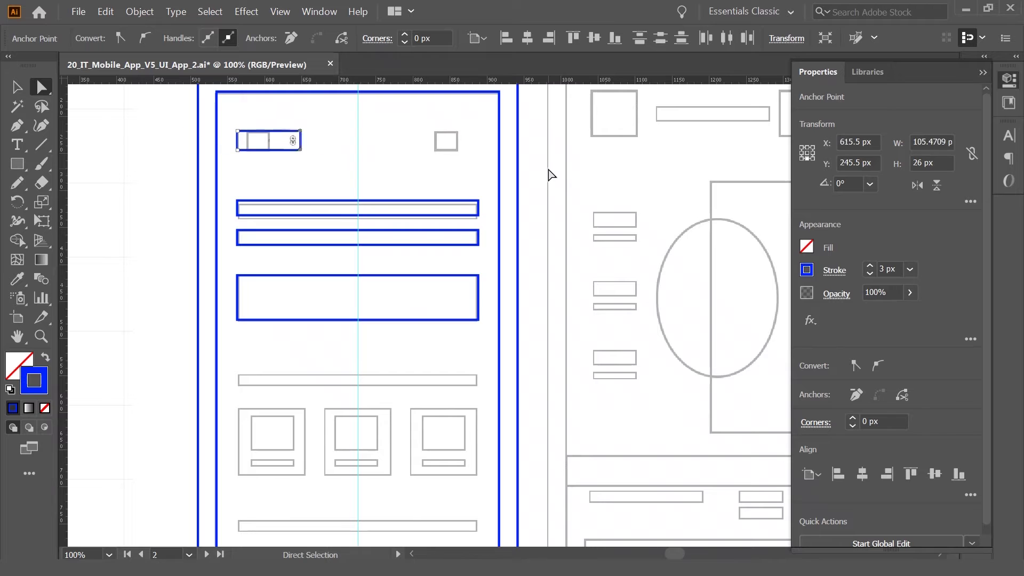
key("shift+Left")
key("shift+Left")
key("shift+Left")
key("v")
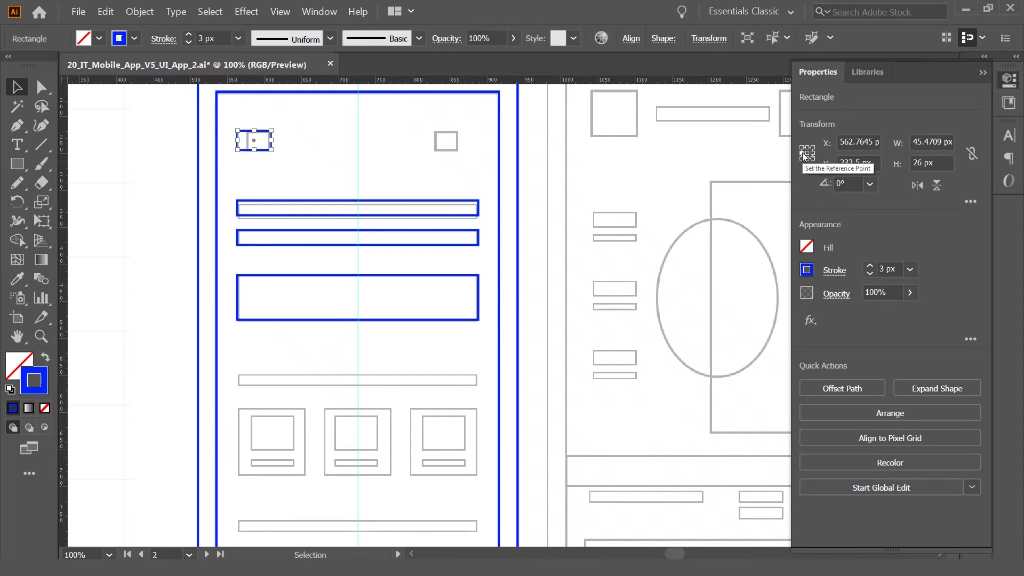
left_click(931, 142)
type("30")
key("Return")
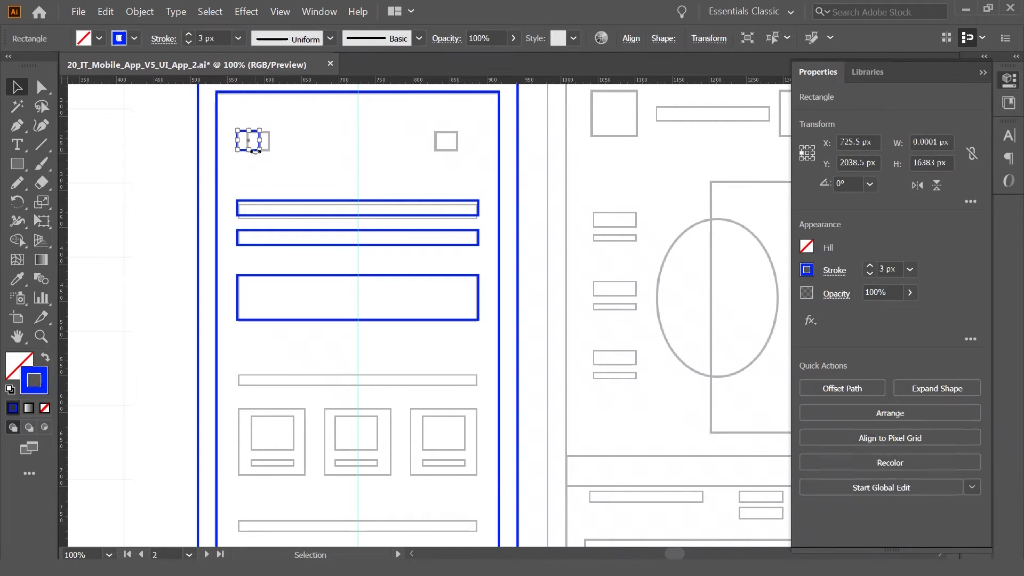
left_click_drag(255, 154, 468, 154)
left_click(468, 208, "shift")
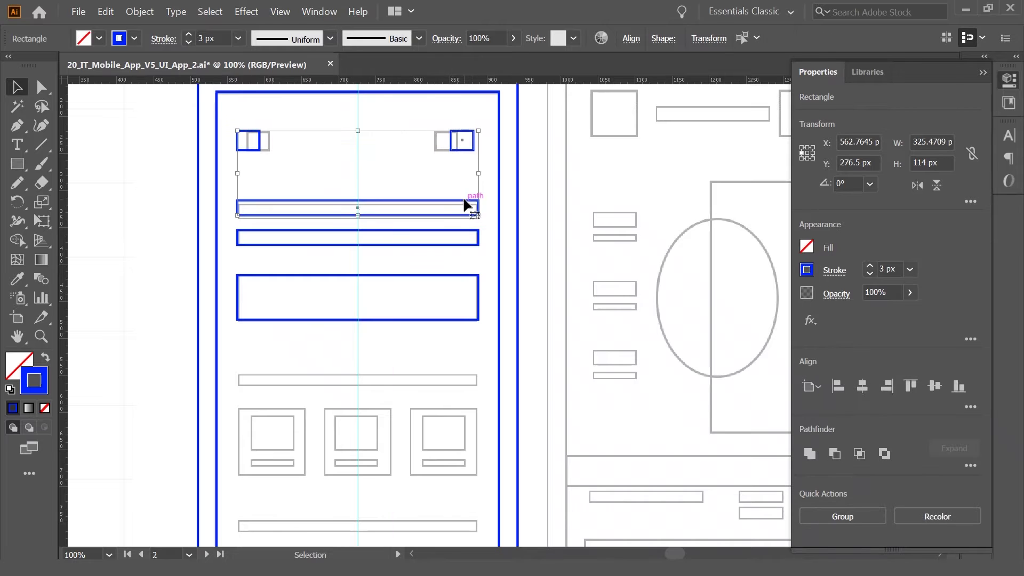
left_click(631, 38)
left_click(414, 187)
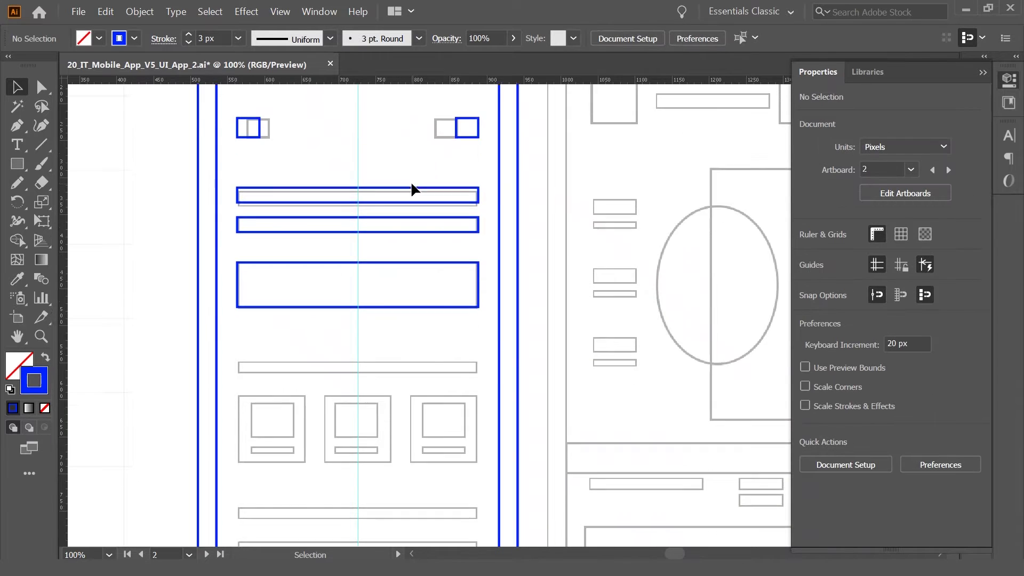
Step: Copy the blue bar down onto the divider and set its height to 10 px
scroll(373, 320, "down", 3)
left_click(425, 206)
left_click_drag(426, 208, 423, 347)
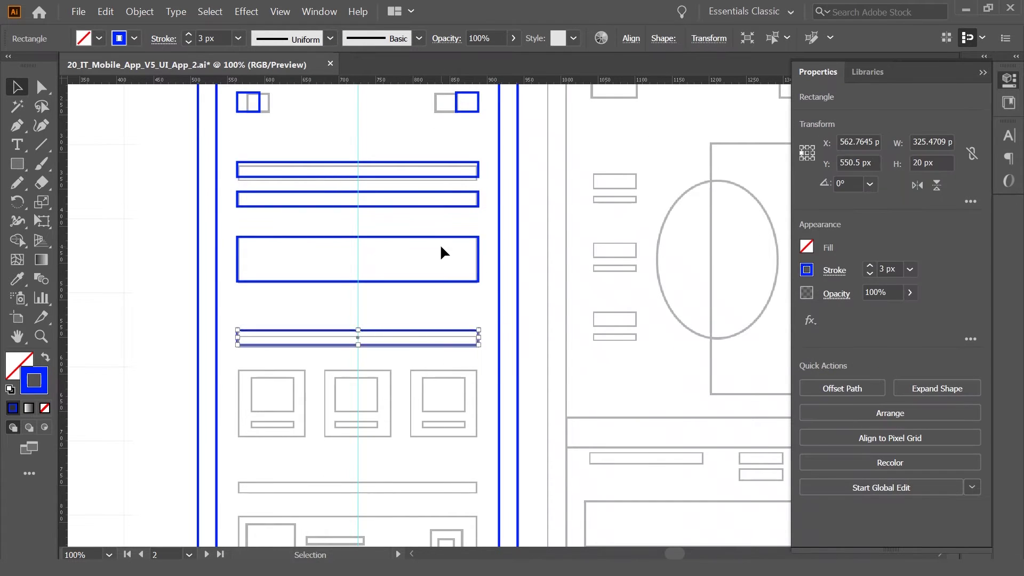
key("ctrl+k")
key("Return")
double_click(925, 163)
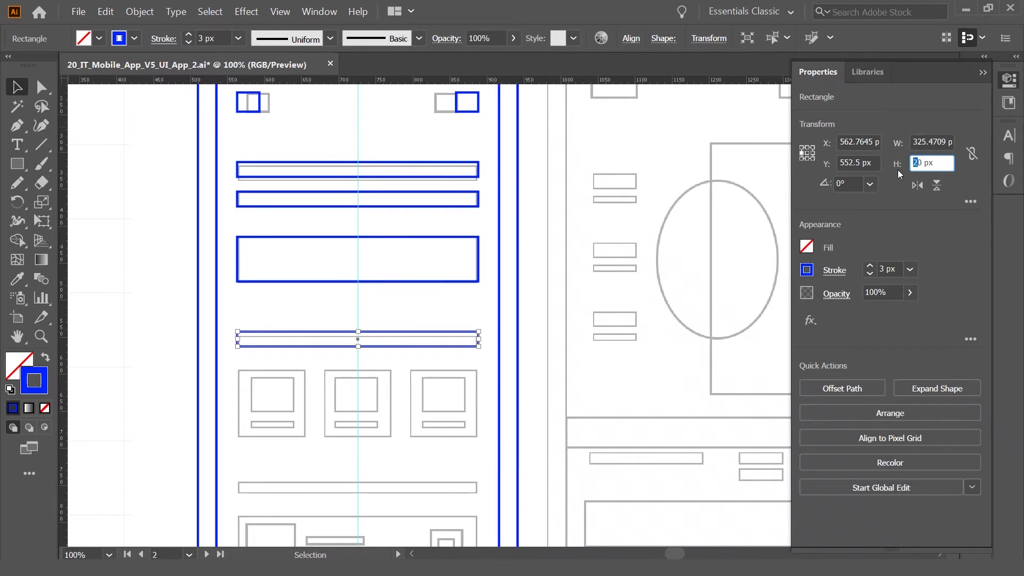
type("10")
key("Return")
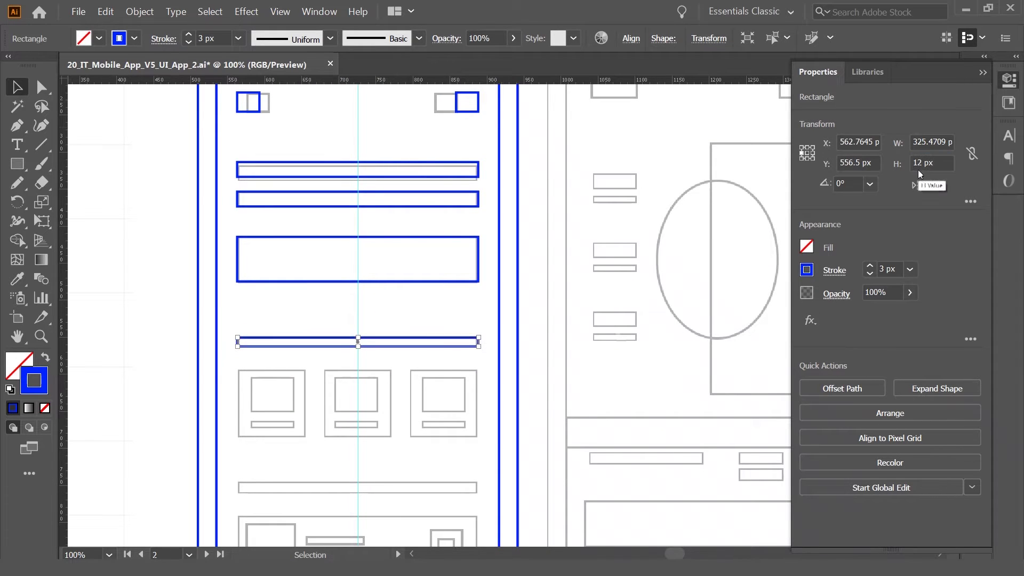
left_click(402, 320)
Step: Drag another copy of the bar further down and zoom out to view the lower screen
scroll(402, 331, "down", 3)
scroll(394, 255, "down", 3)
scroll(393, 254, "up", 2)
left_click_drag(424, 256, 425, 406)
scroll(425, 407, "down", 3)
scroll(427, 403, "up", 7)
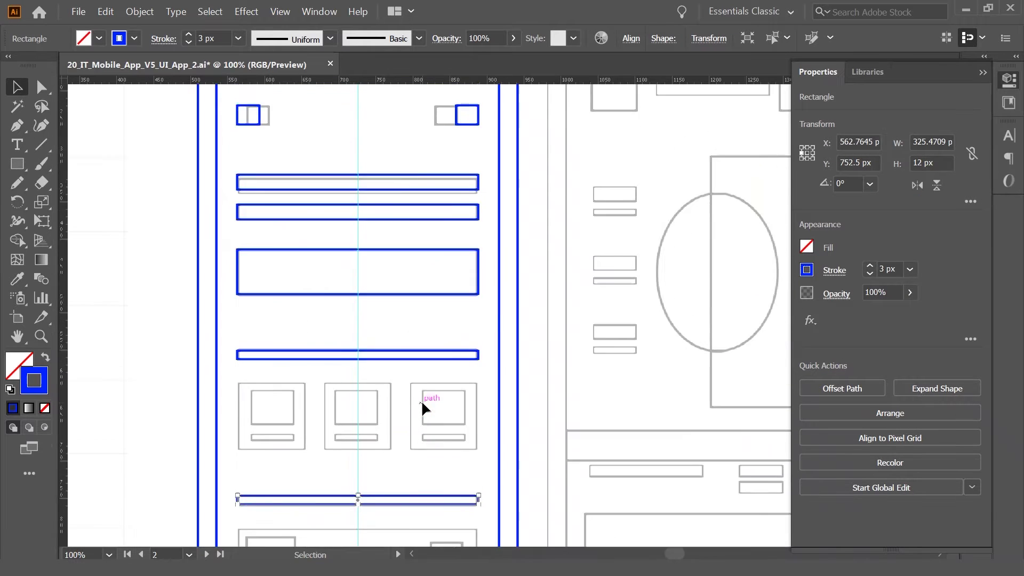
scroll(405, 389, "down", 4)
key("ctrl+minus")
scroll(380, 375, "down", 3)
Step: Draw a 30×30 px square and place a copy over the first bottom navigation icon
key("ctrl+plus")
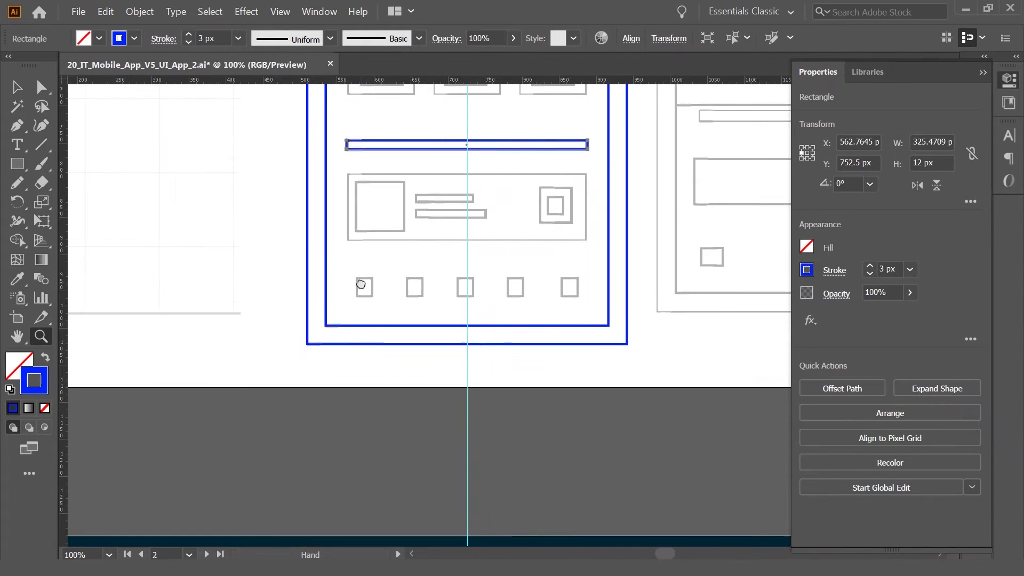
key("m")
left_click(355, 276)
type("30")
key("Tab")
type("30")
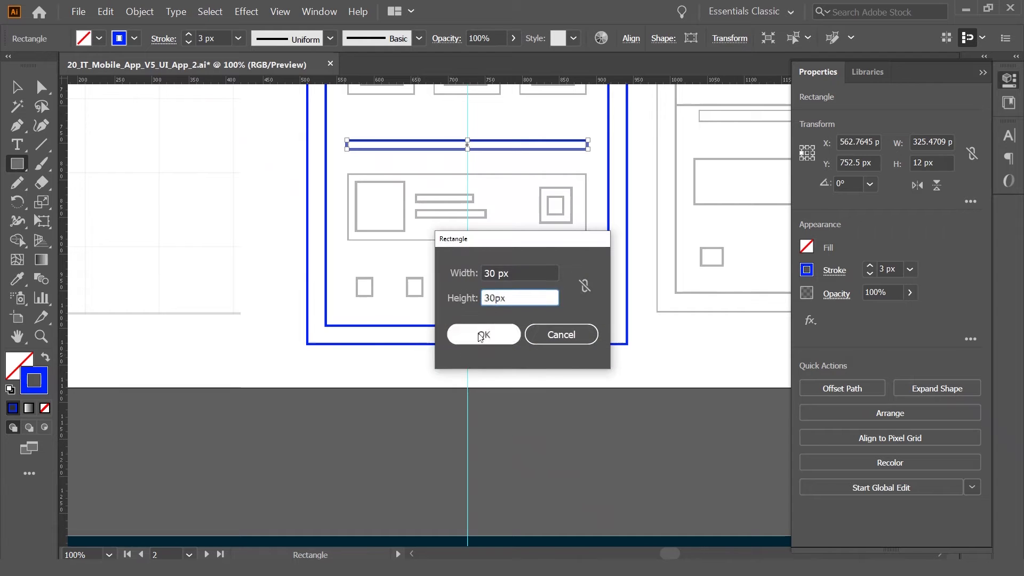
left_click(483, 334)
key("v")
scroll(419, 307, "left", 2)
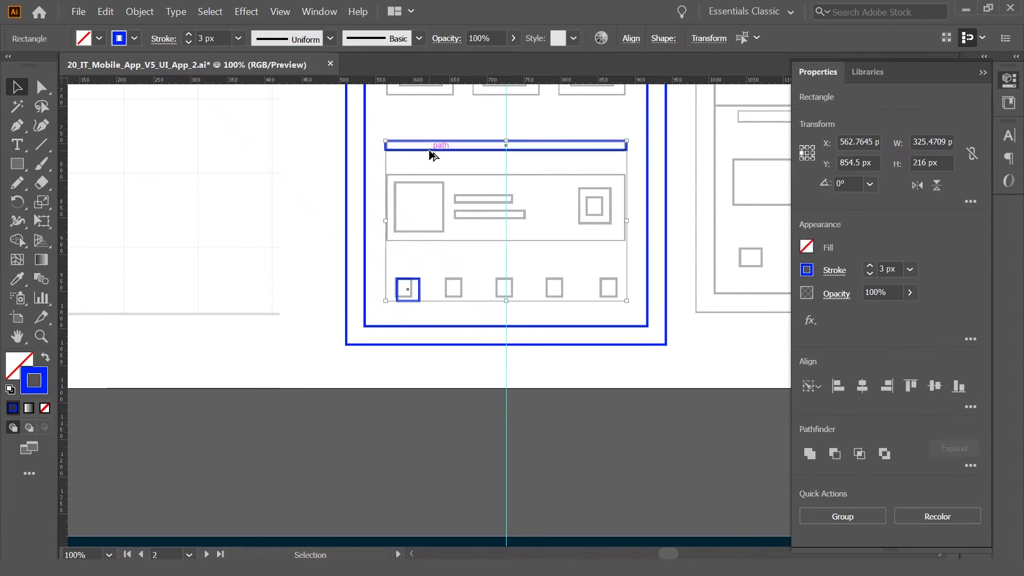
mouse_move(420, 307)
left_mouse_down()
mouse_move(403, 307)
mouse_move(613, 308)
left_mouse_up()
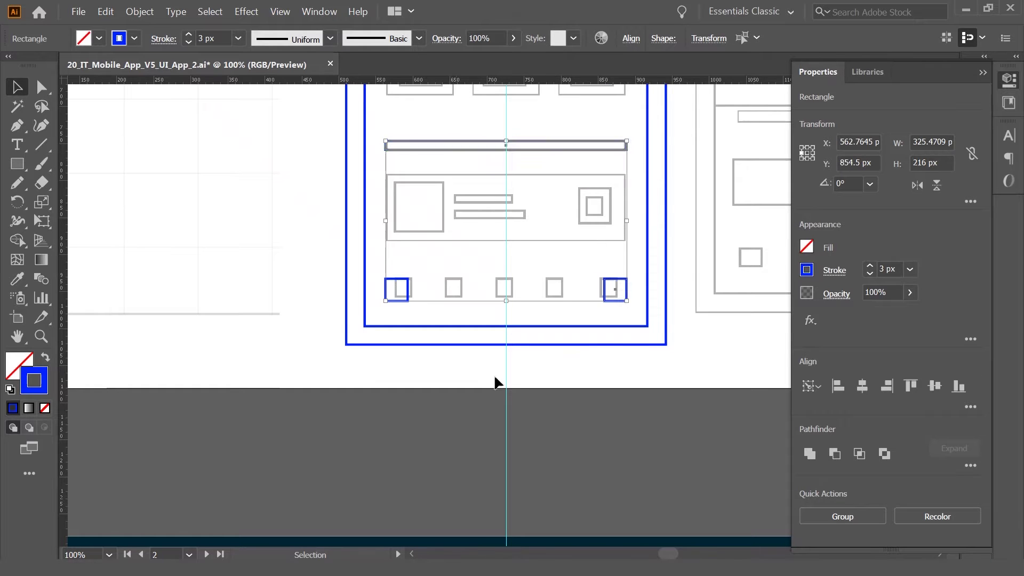
Step: Blend the two end squares with 3 specified steps to fill the icon row
key("w")
left_click(398, 291)
key("Return")
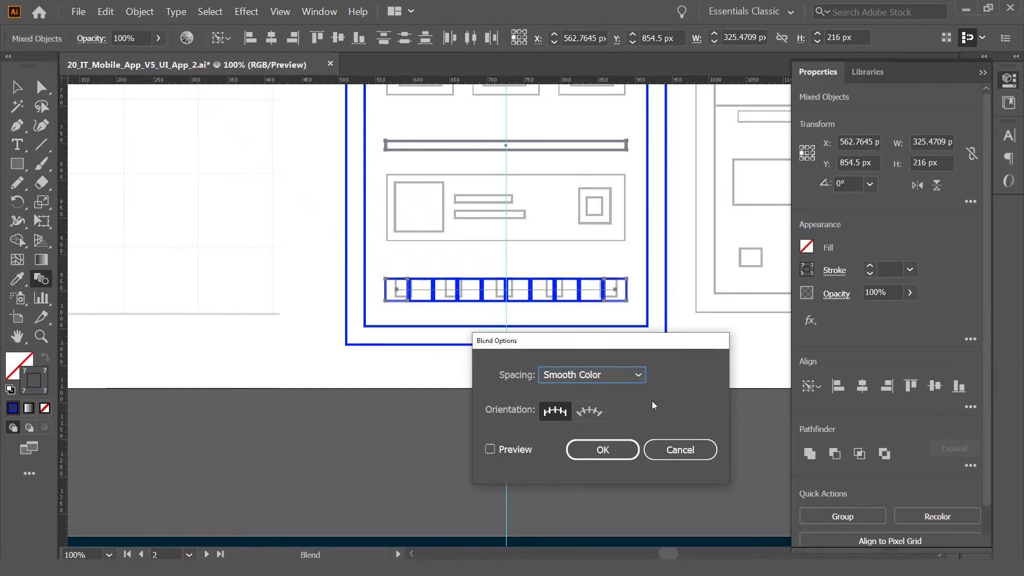
key("Down")
type("3")
key("Return")
key("v")
left_click(373, 466)
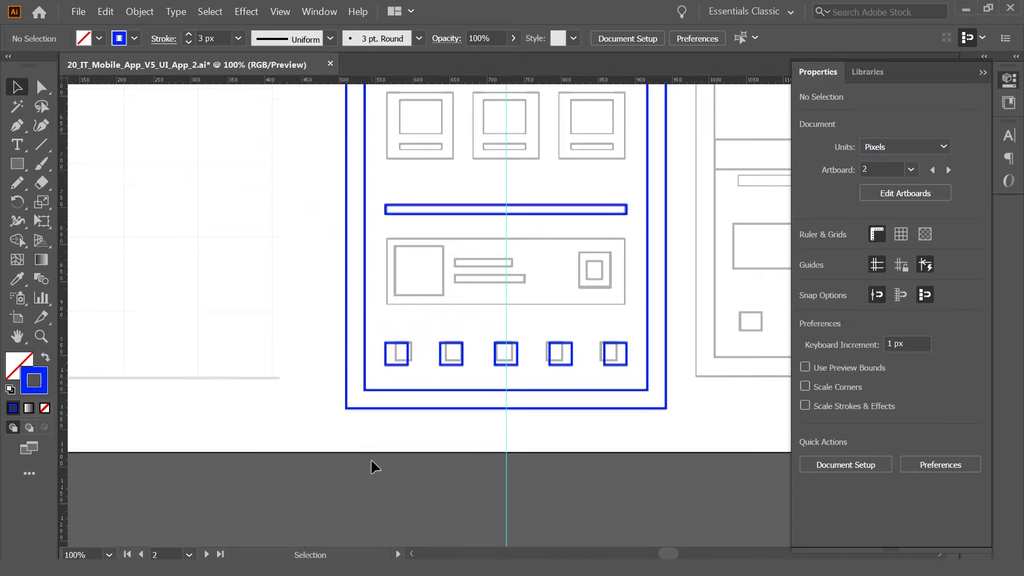
key("ctrl+minus")
Step: Copy a blue bar down to frame the wide list card
left_click_drag(389, 309, 326, 263)
key("ctrl+1")
scroll(413, 198, "up", 3)
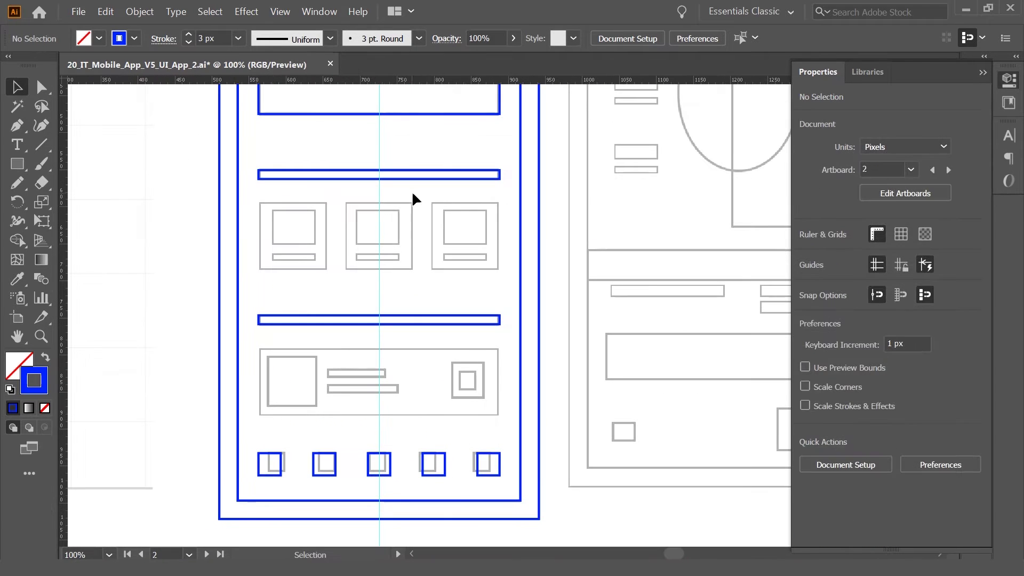
mouse_move(414, 121)
left_mouse_down()
mouse_move(412, 399)
mouse_move(379, 418)
left_mouse_up()
scroll(322, 450, "down", 1)
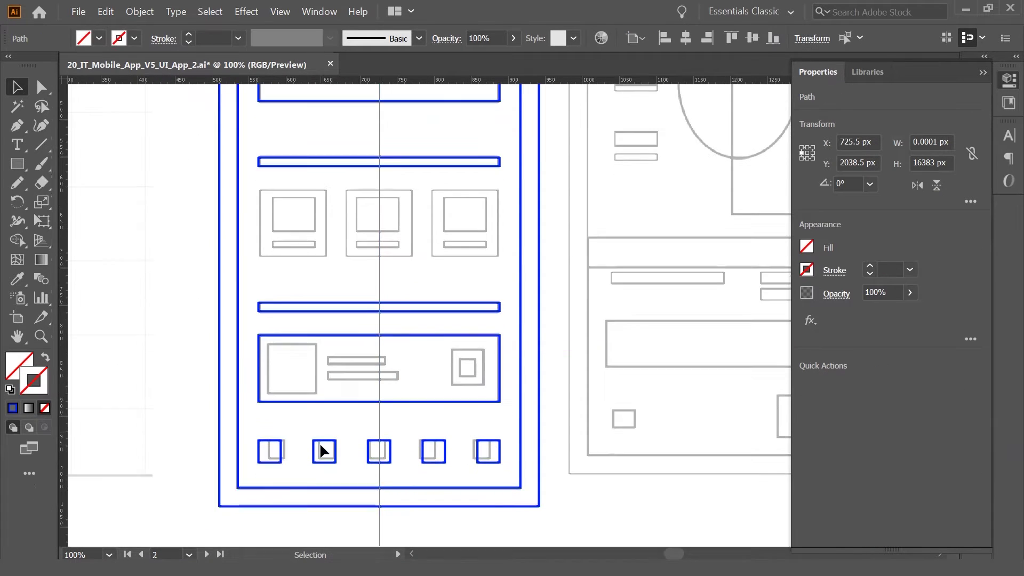
key("ctrl+plus")
left_click(355, 308)
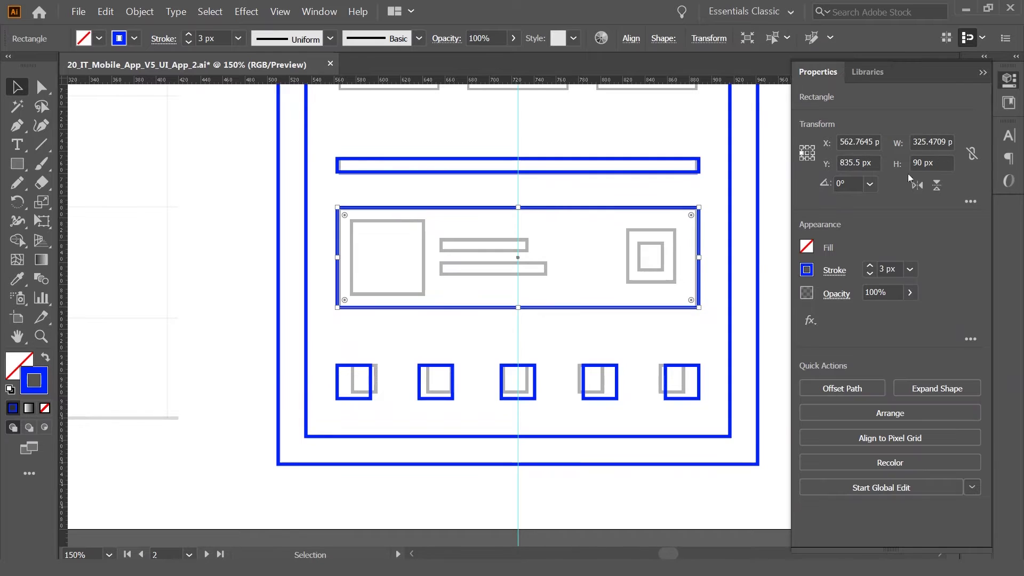
left_click(577, 336)
Step: Draw a 70×20 px rectangle and place it on the card's left image placeholder
key("m")
left_click(434, 286)
type("70")
key("Tab")
type("2")
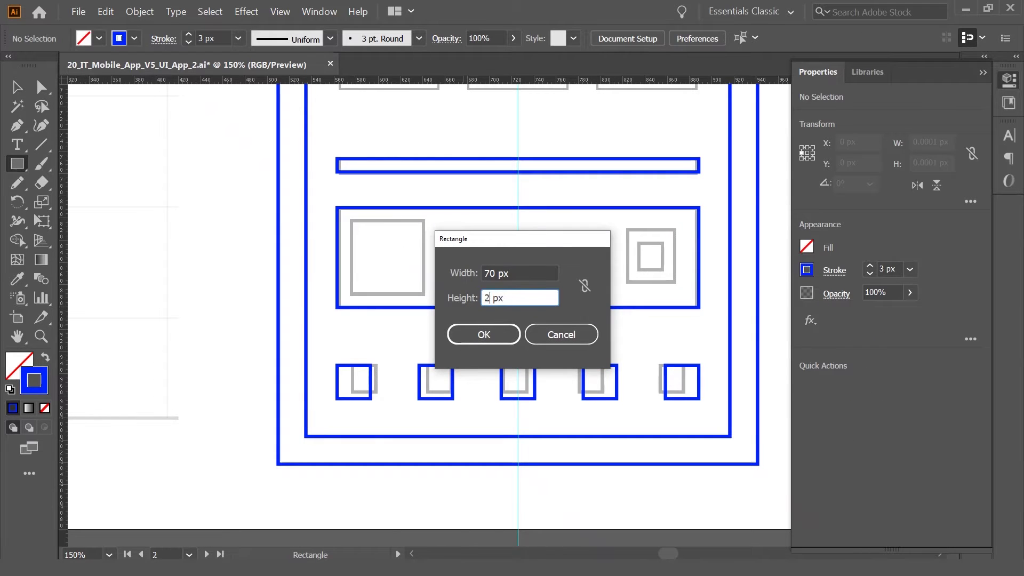
type("0")
key("Return")
key("v")
left_click_drag(445, 323, 352, 270)
Step: Copy the square to the right-hand icon and resize it to 45 px
scroll(419, 320, "up", 1)
left_click(423, 313)
left_click_drag(423, 313, 667, 311)
left_click(927, 142)
type("40")
key("Tab")
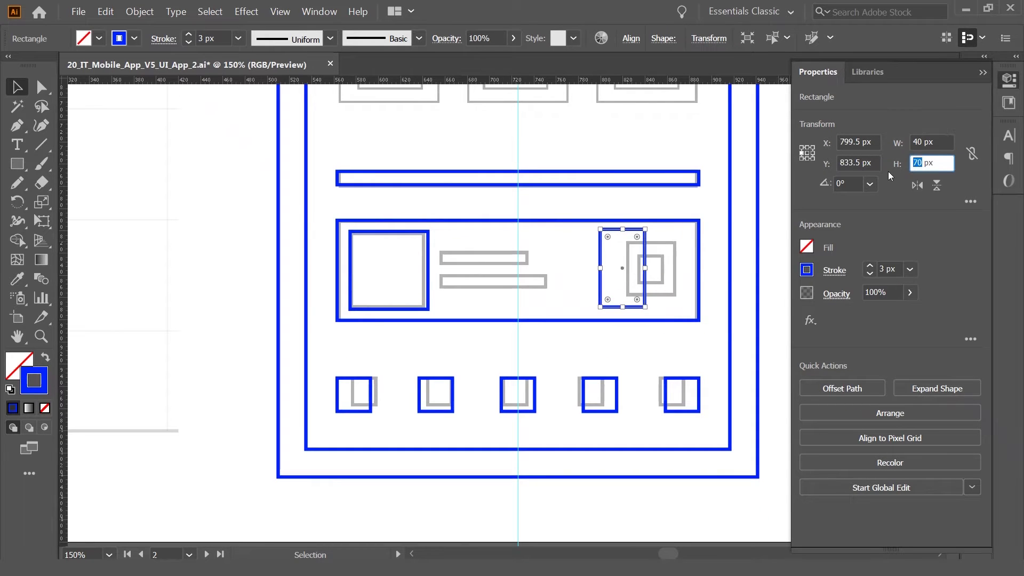
type("45")
key("Tab")
left_click(927, 142)
type("45")
key("Tab")
left_click(680, 308)
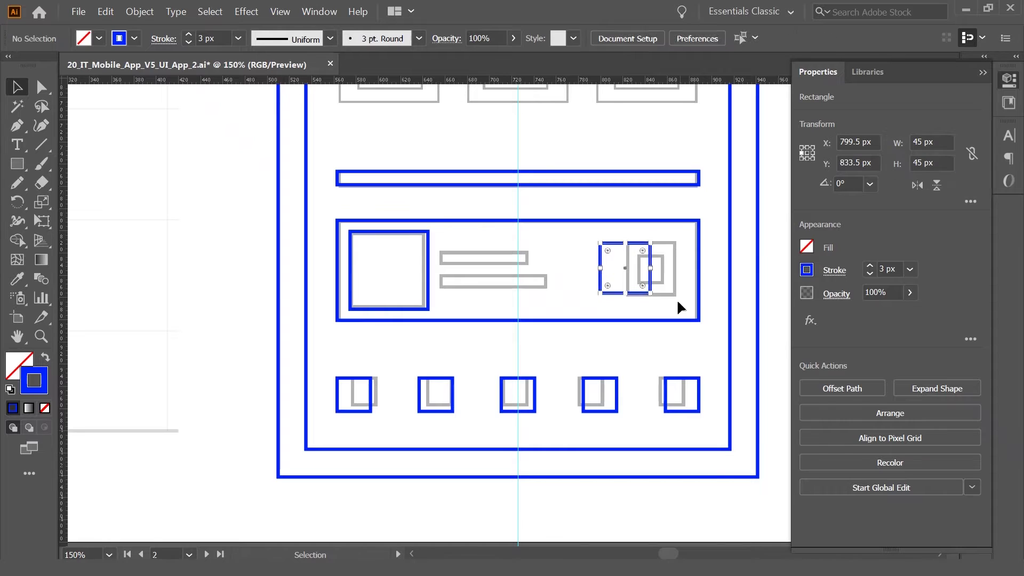
left_click_drag(679, 308, 672, 297)
Step: Set a 14 px keyboard increment and nudge the left square onto its placeholder
left_click(413, 321)
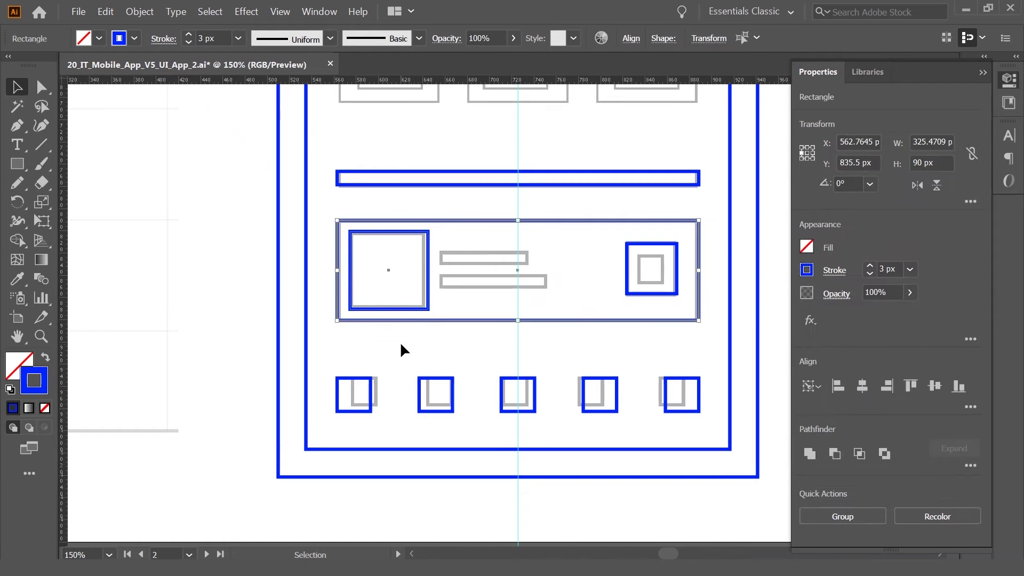
left_click(630, 38)
left_click(426, 288)
key("ctrl+k")
type("12")
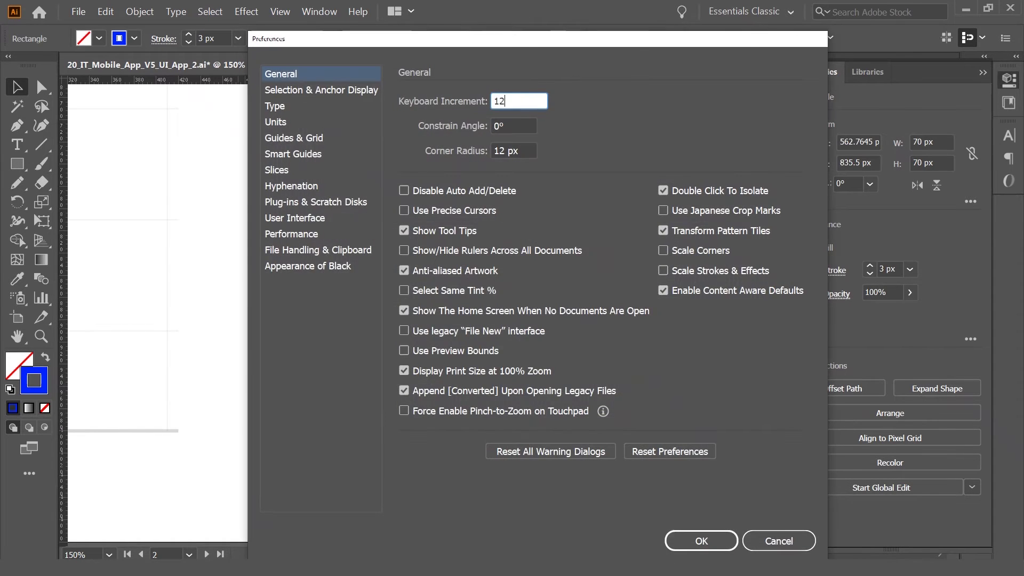
key("Return")
key("ctrl+k")
type("14")
key("Return")
key("Right")
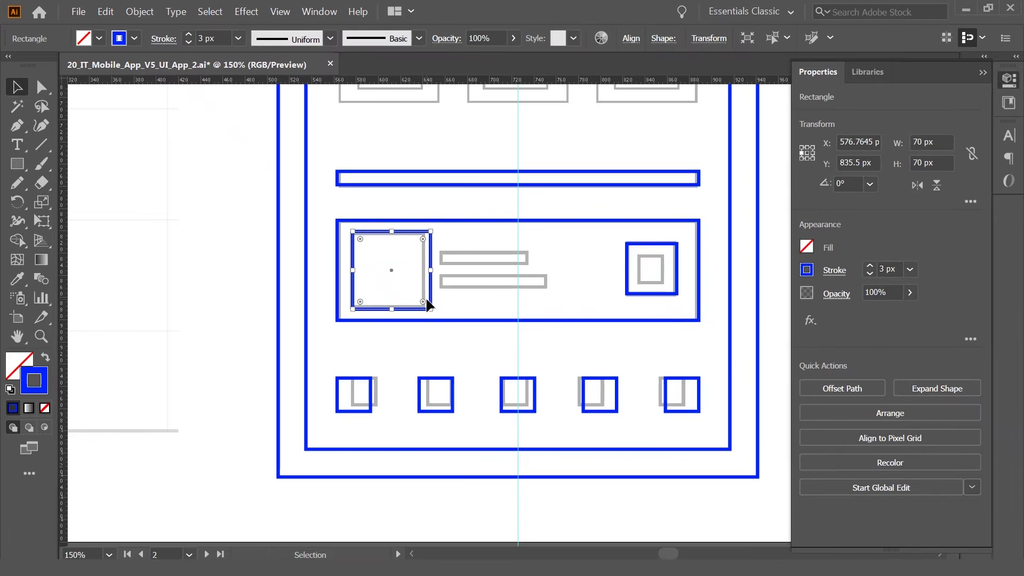
Step: Align the square with the card's right-hand icon
left_click(681, 326)
left_click(630, 39)
left_click(538, 176)
left_click(678, 288)
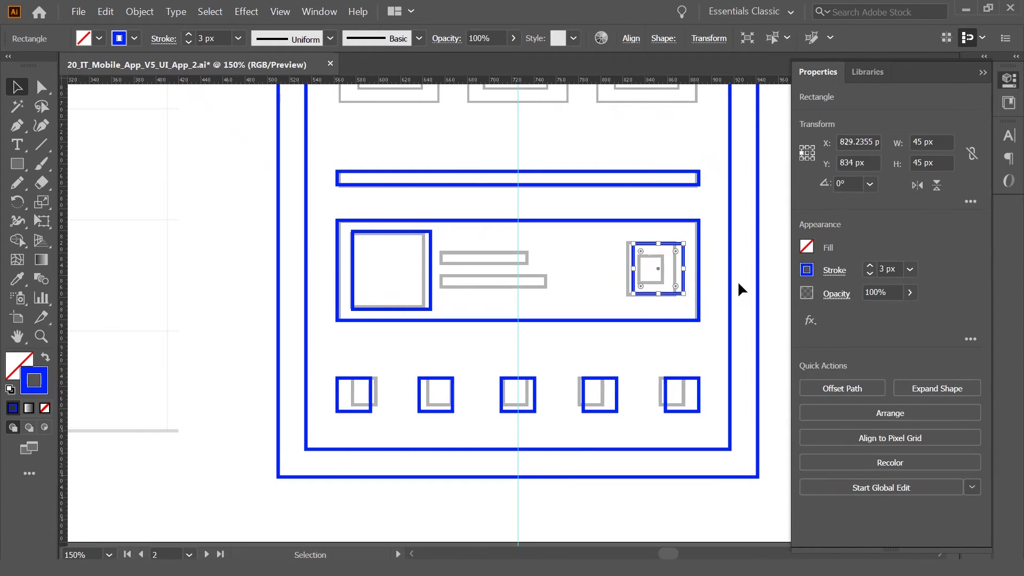
left_click(681, 318)
scroll(488, 325, "up", 2)
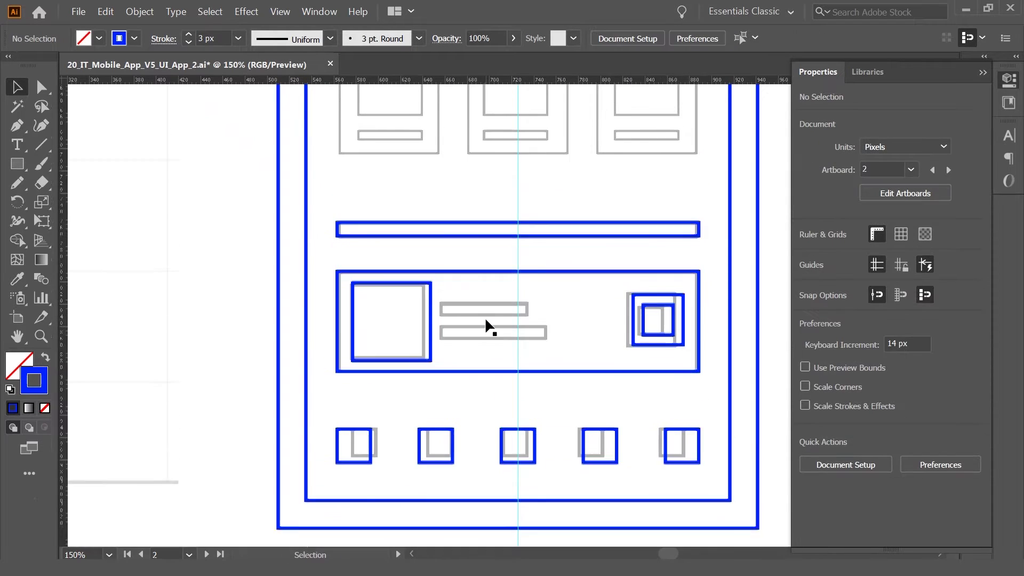
scroll(488, 325, "up", 1)
left_click_drag(549, 266, 549, 344)
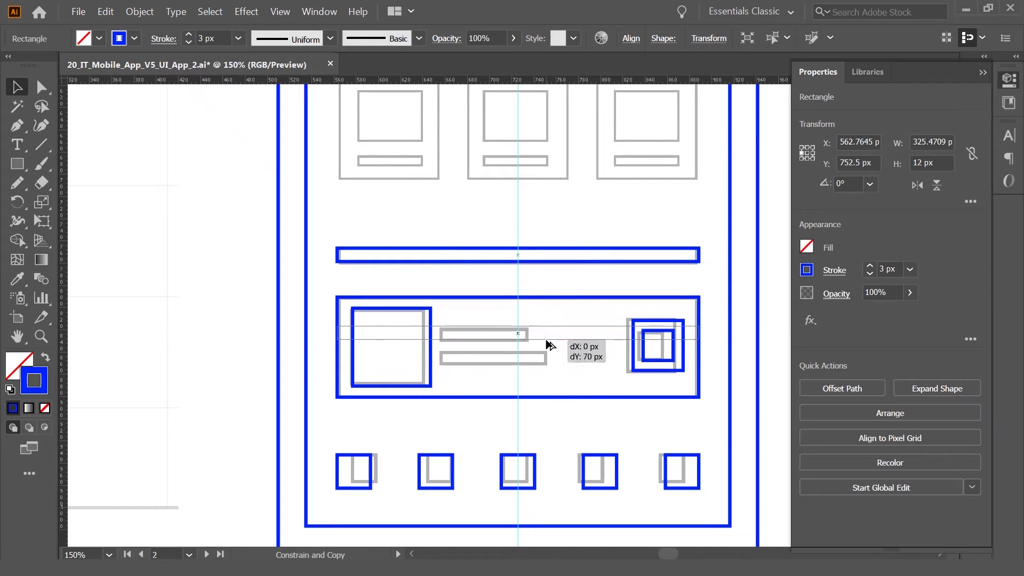
Step: Add a text-line-width bar to the card and centre the card items vertically
left_click_drag(337, 333, 441, 333)
mouse_move(699, 333)
left_mouse_down()
mouse_move(574, 333)
mouse_move(547, 365)
left_mouse_up()
scroll(545, 389, "down", 2)
scroll(516, 325, "down", 1)
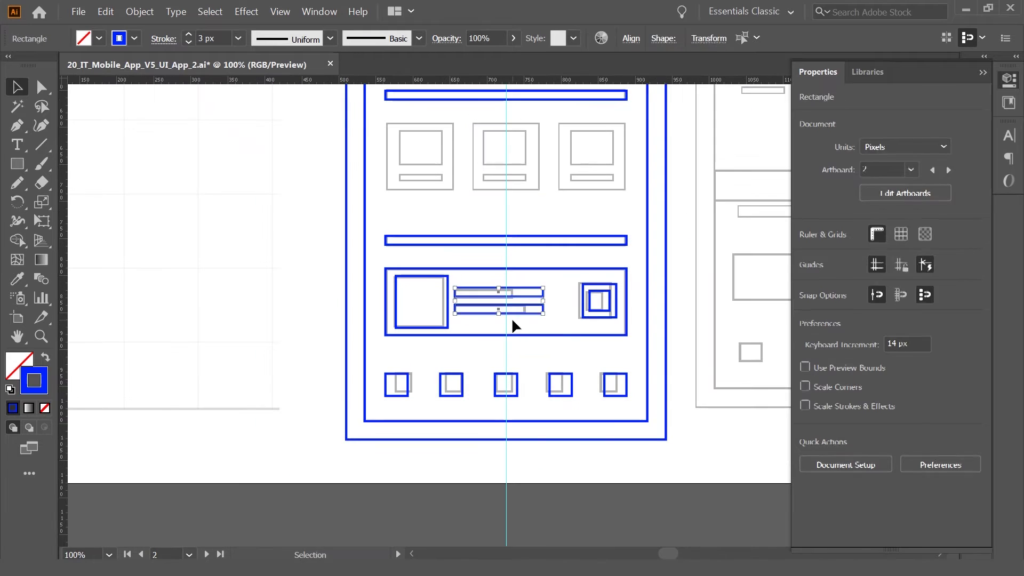
left_click(516, 336)
left_click(530, 292)
left_click(630, 38)
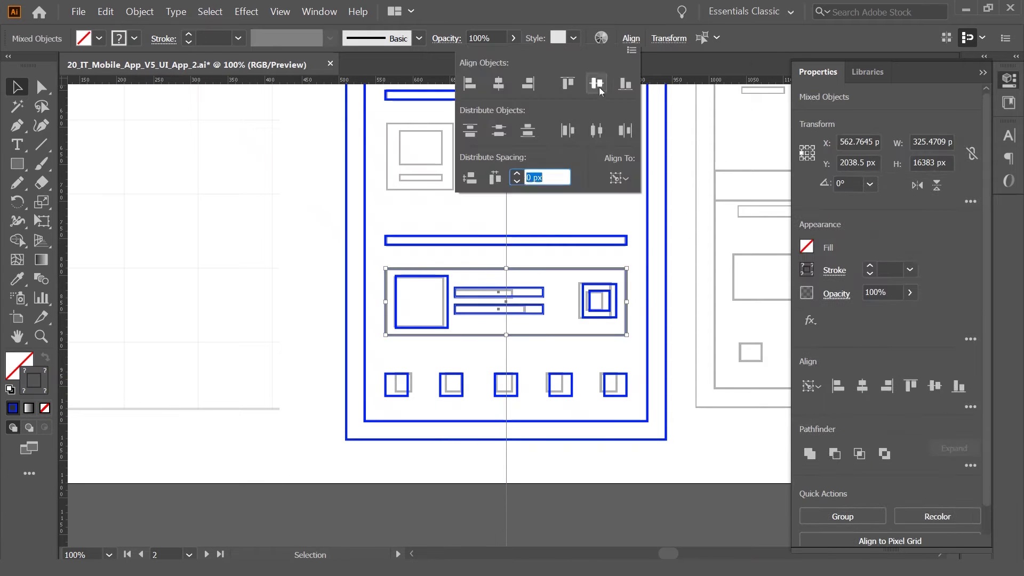
left_click(538, 352)
scroll(546, 274, "up", 2)
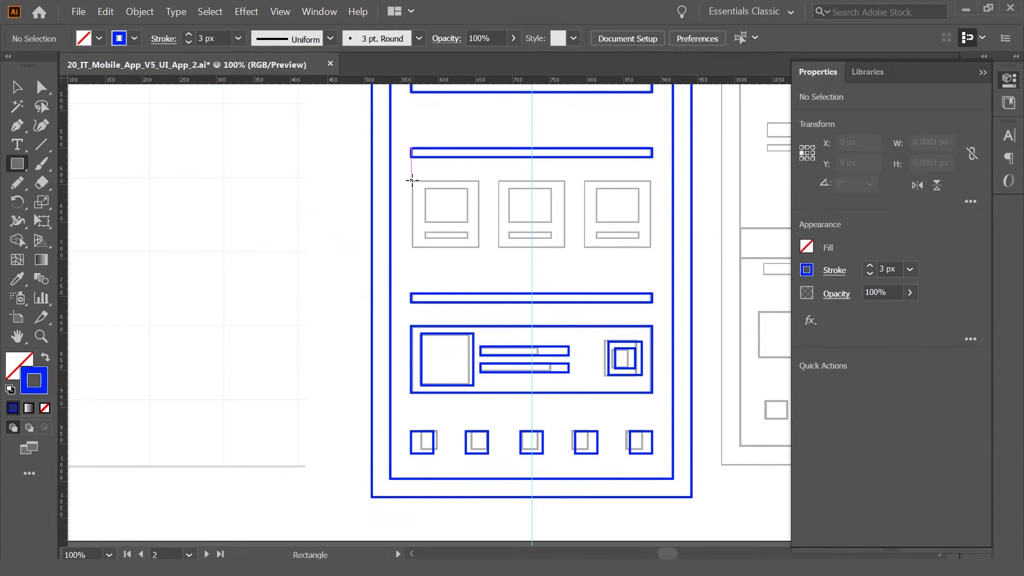
Step: Copy the card outline up over the product cards, aligned with the lower card
left_click(491, 313)
left_click_drag(490, 313, 492, 215)
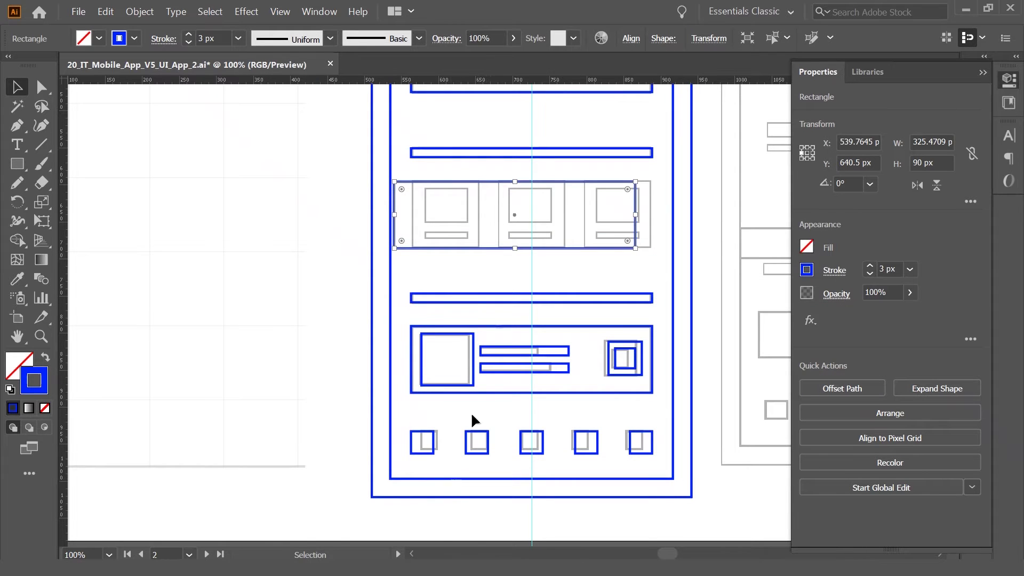
left_click(521, 392, "shift")
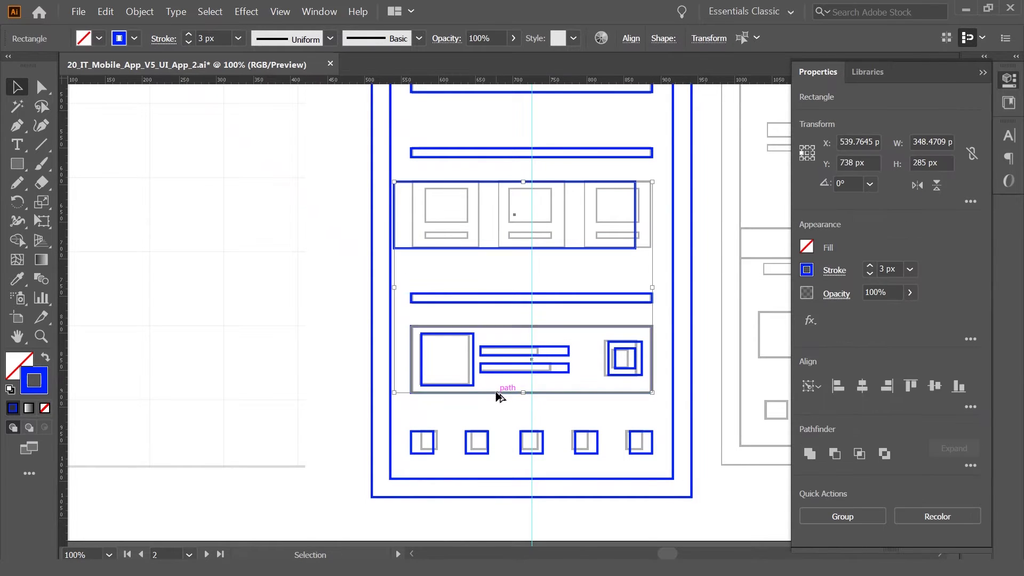
left_click(631, 39)
left_click(499, 83)
left_click(514, 270)
left_click(653, 214)
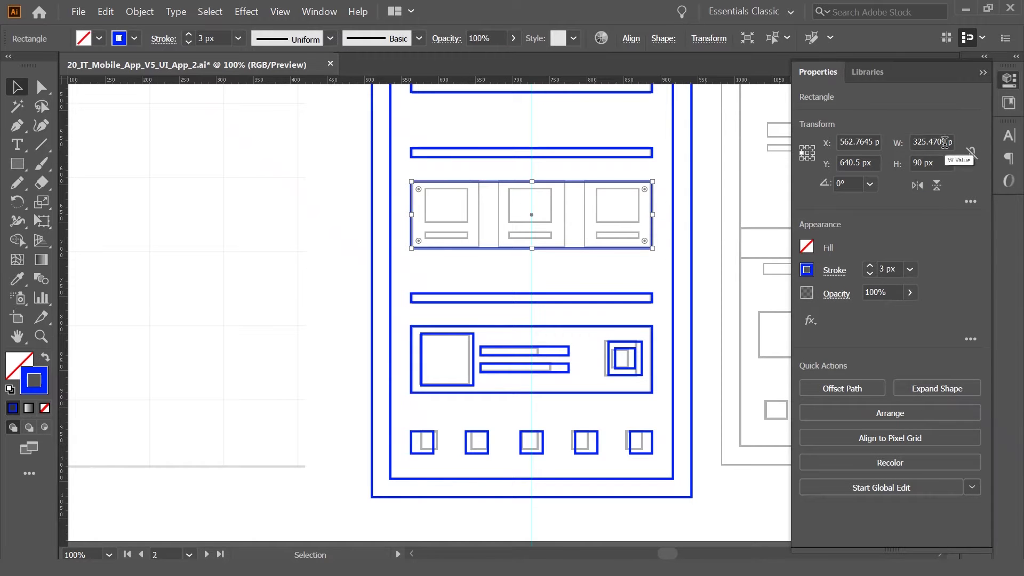
Step: Resize the copied rectangle to the 90 px product-card width
type("0")
left_click(601, 270)
key("z")
left_click(525, 315)
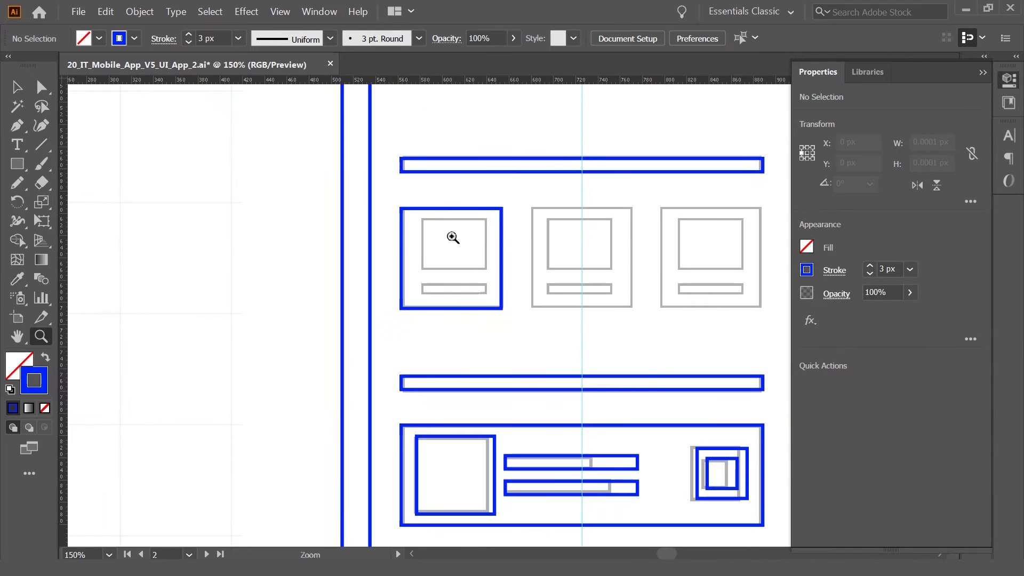
Step: Make a 60×40 px image rectangle inside the first product card
key("v")
left_click(443, 308)
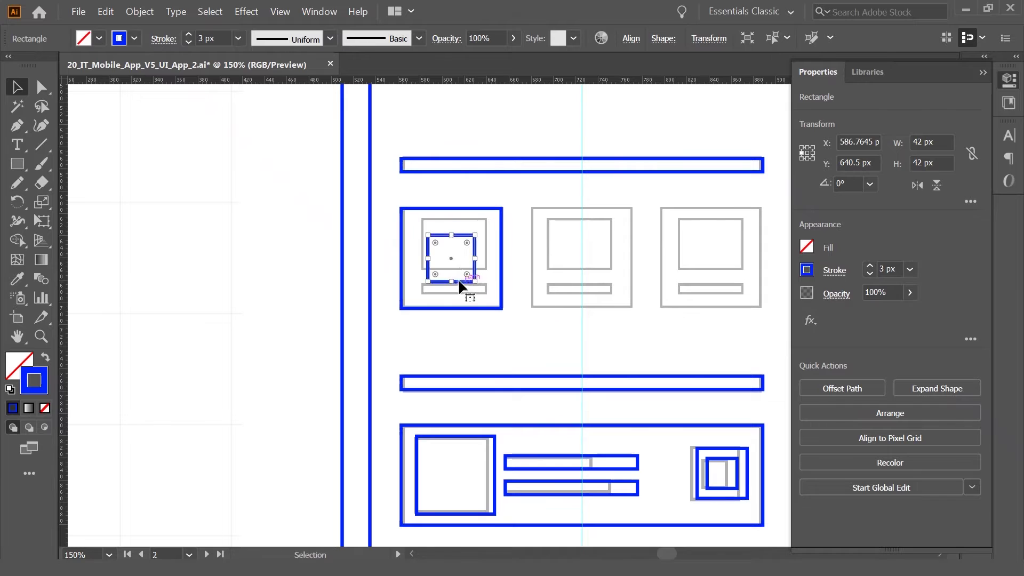
left_click_drag(501, 308, 469, 265)
type("60")
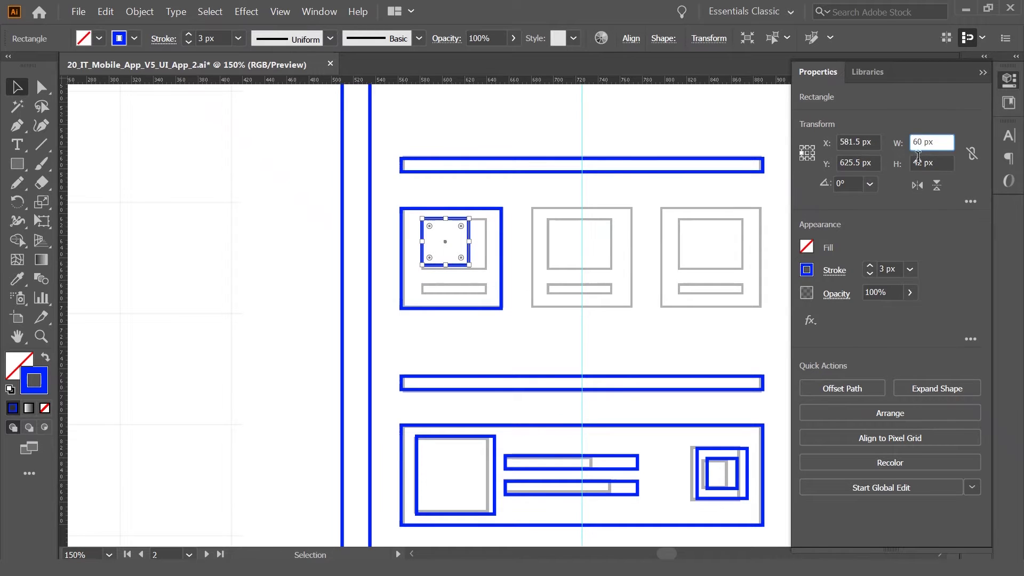
key("Tab")
left_click(504, 273)
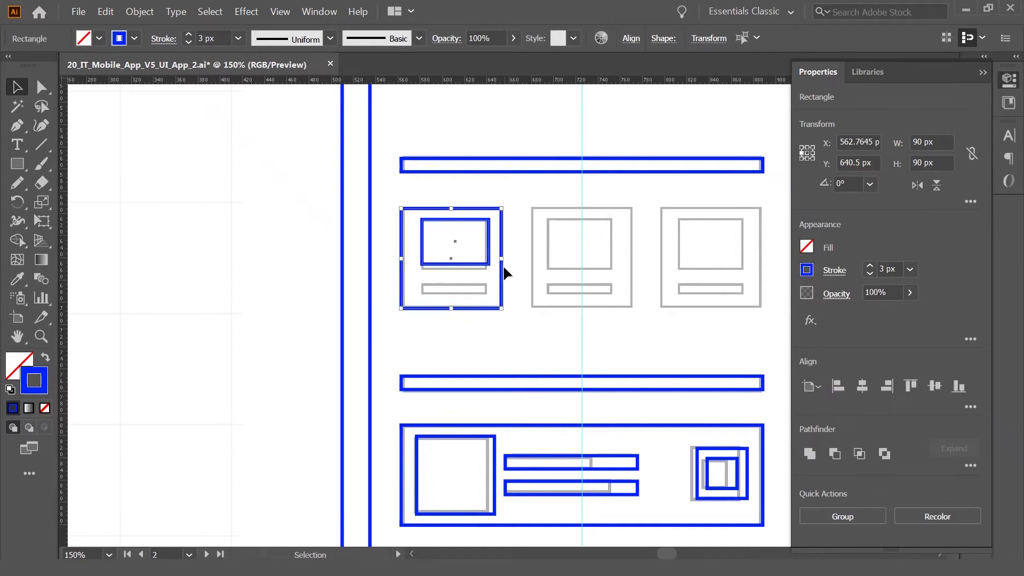
left_click(464, 267)
Step: Copy the image rectangle below it as a 10 px caption bar
mouse_move(464, 267)
left_mouse_down()
mouse_move(463, 324)
mouse_move(452, 331)
left_mouse_up()
left_click(462, 336)
left_click(451, 287)
left_click(922, 163)
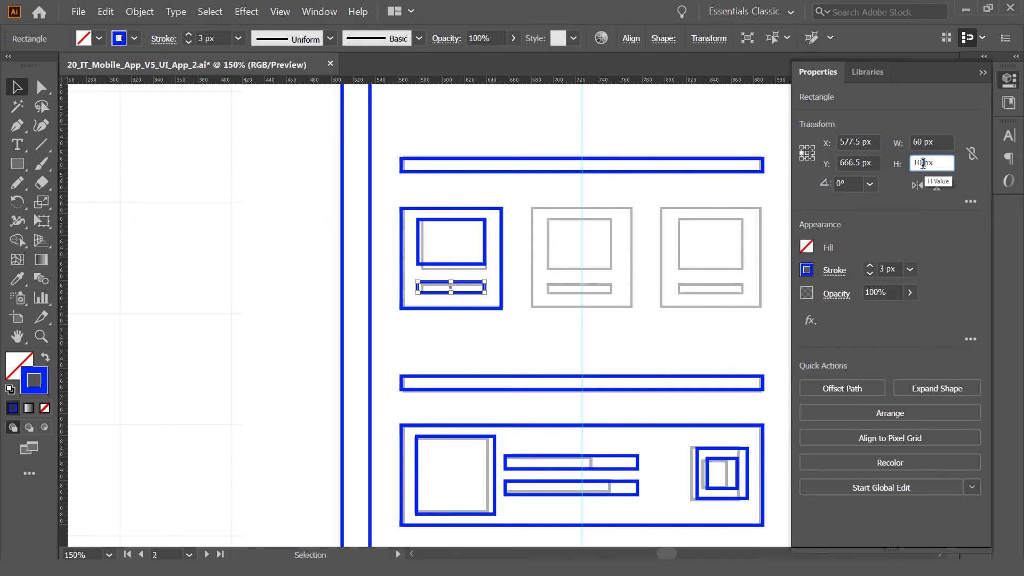
key("Return")
left_click(573, 338)
left_click(450, 287)
left_click(485, 241)
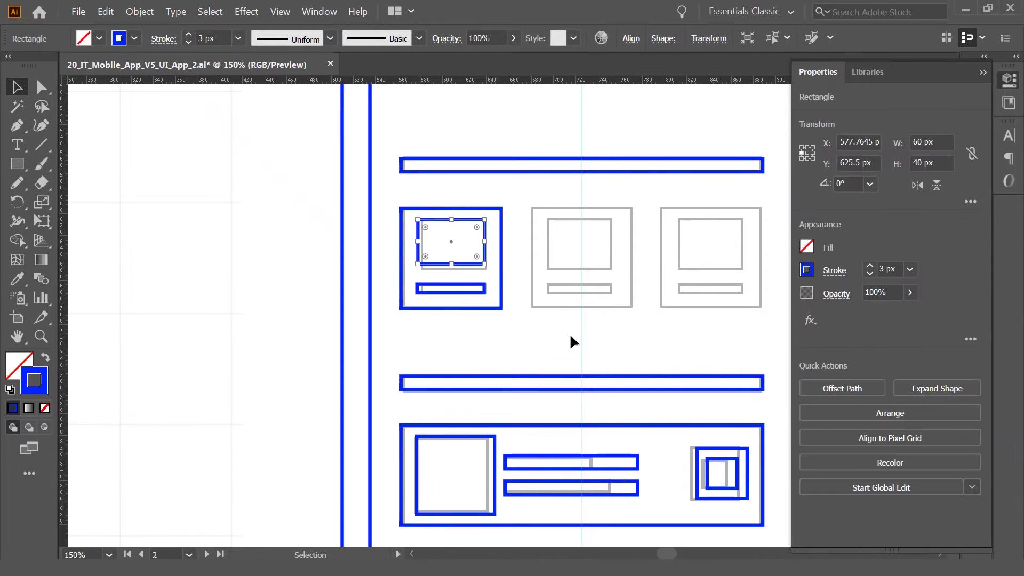
left_click(516, 338)
Step: Copy the finished first card onto the second and third card positions
left_click_drag(472, 310, 607, 314)
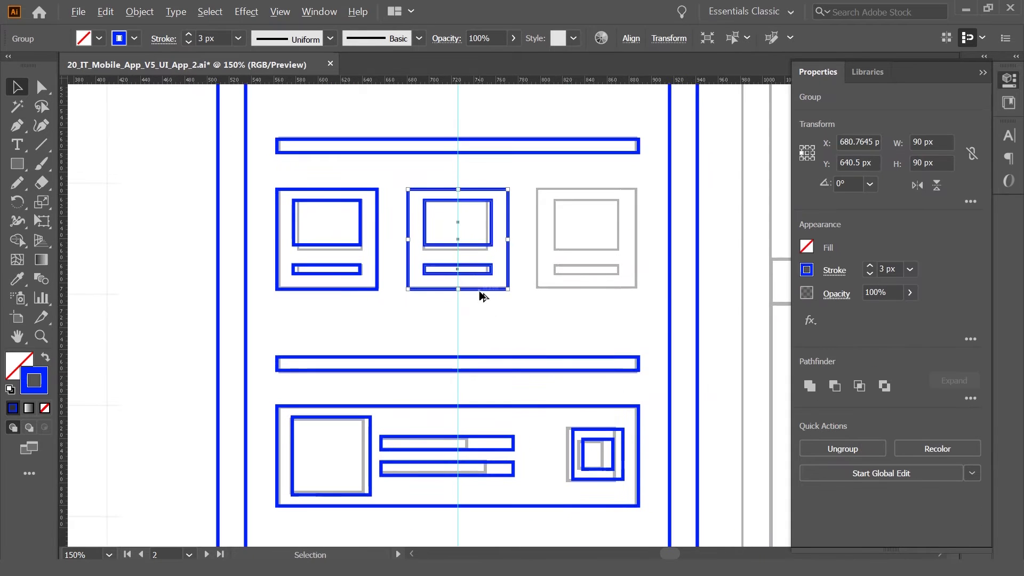
left_click_drag(483, 294, 612, 292)
left_click(631, 37)
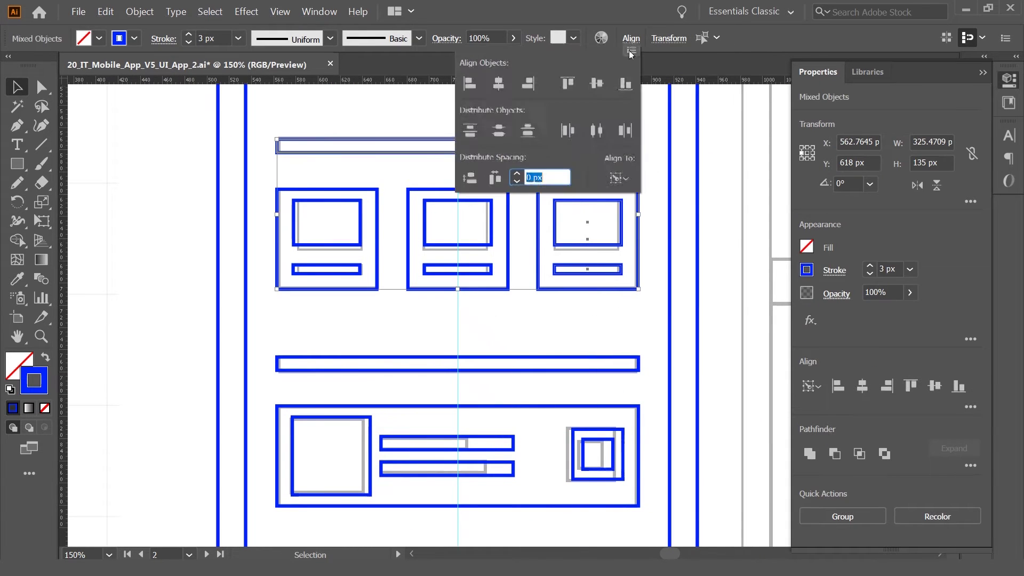
left_click(434, 293)
left_click(480, 288)
Step: Distribute the three product cards evenly, undoing a misplaced middle card
left_click(556, 275, "shift")
left_click(631, 38)
left_click(619, 177)
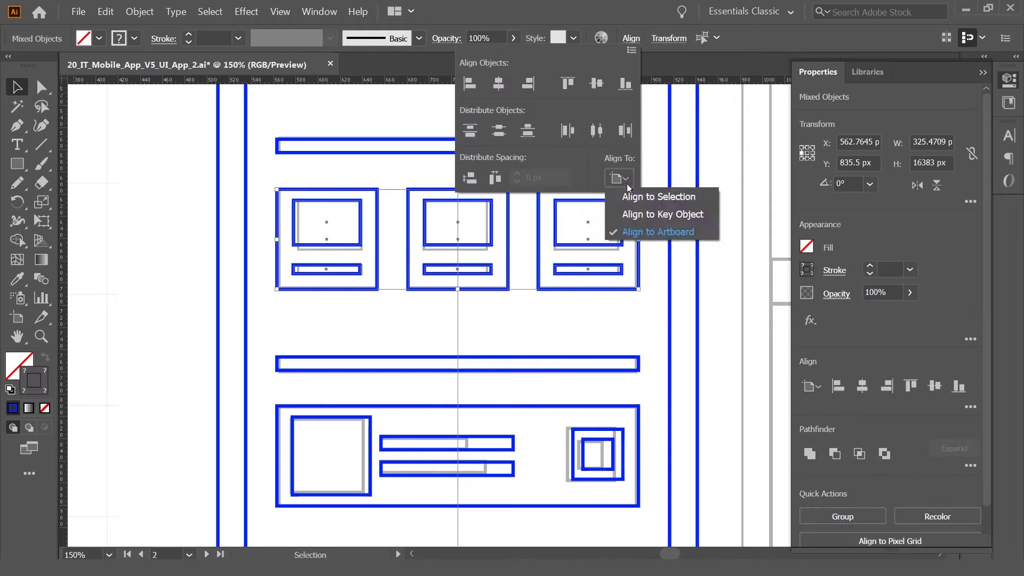
left_click(630, 38)
left_click(596, 130)
left_click(598, 308)
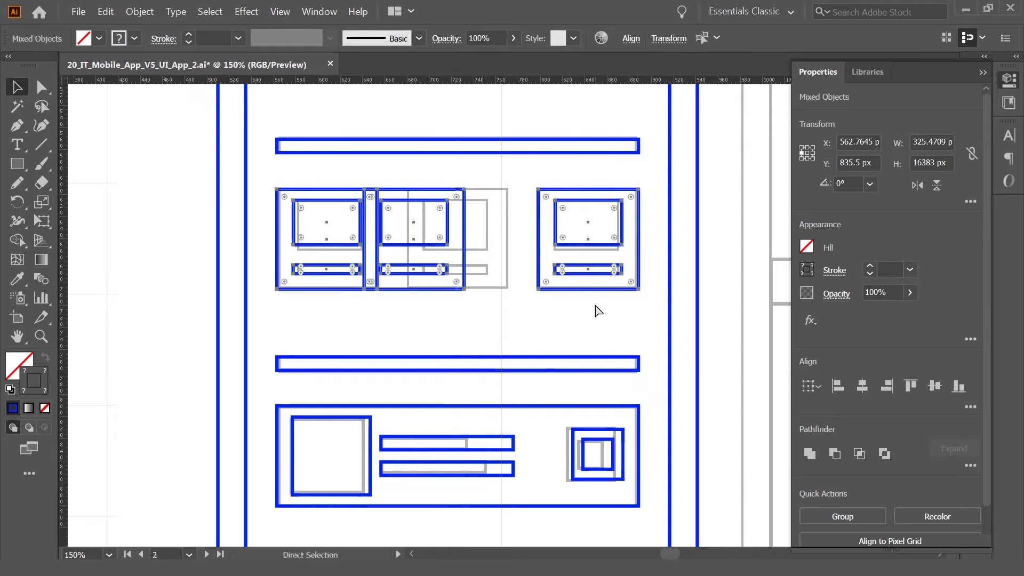
key("ctrl+z")
left_click(480, 197)
Step: Fill the background rectangle with the light grey swatch using the Eyedropper
left_click(395, 193)
key("ctrl+minus")
key("ctrl+minus")
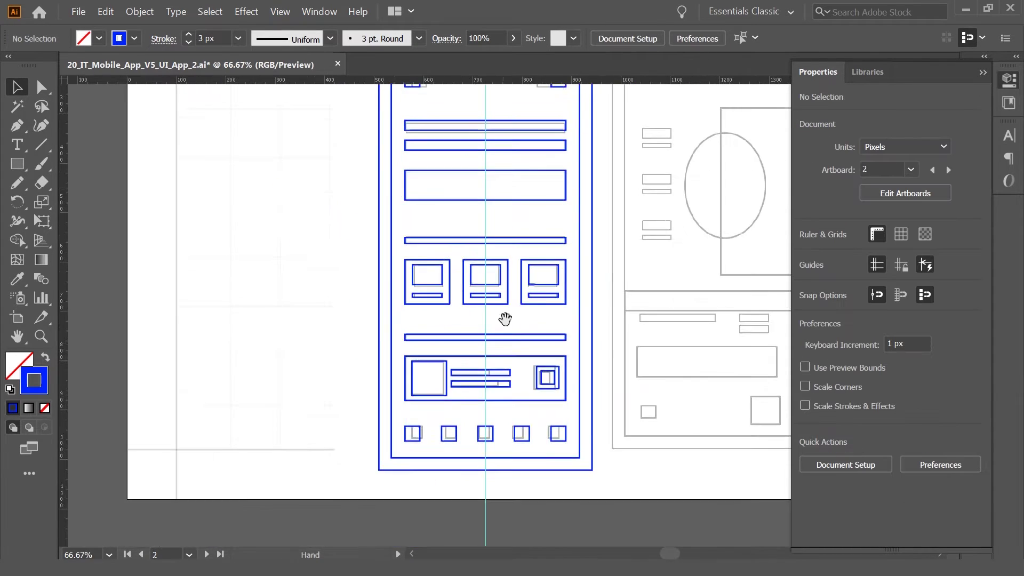
scroll(395, 194, "right", 3)
scroll(395, 194, "up", 1)
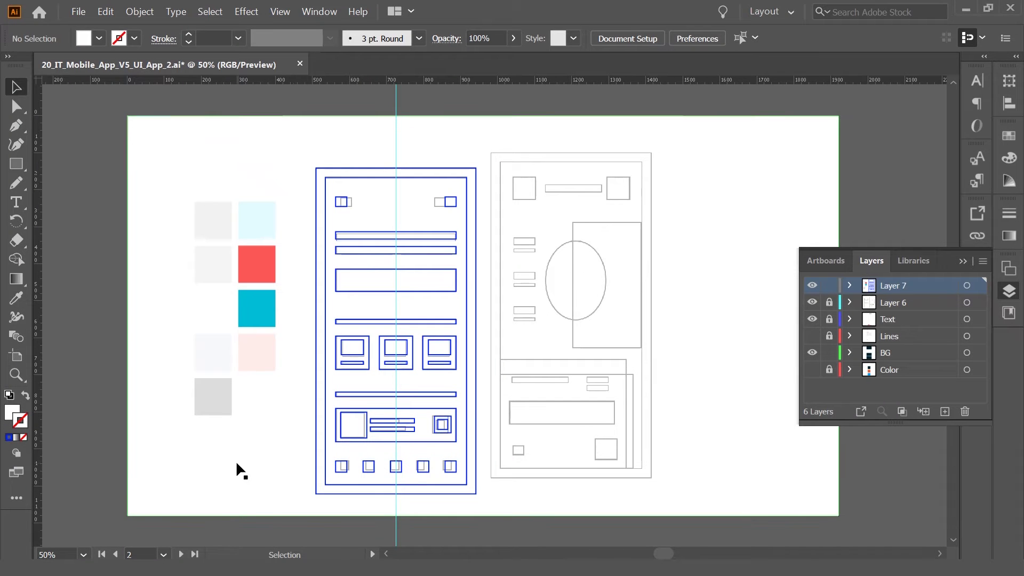
key("i")
left_click(267, 255, "ctrl")
left_click(222, 221)
key("v")
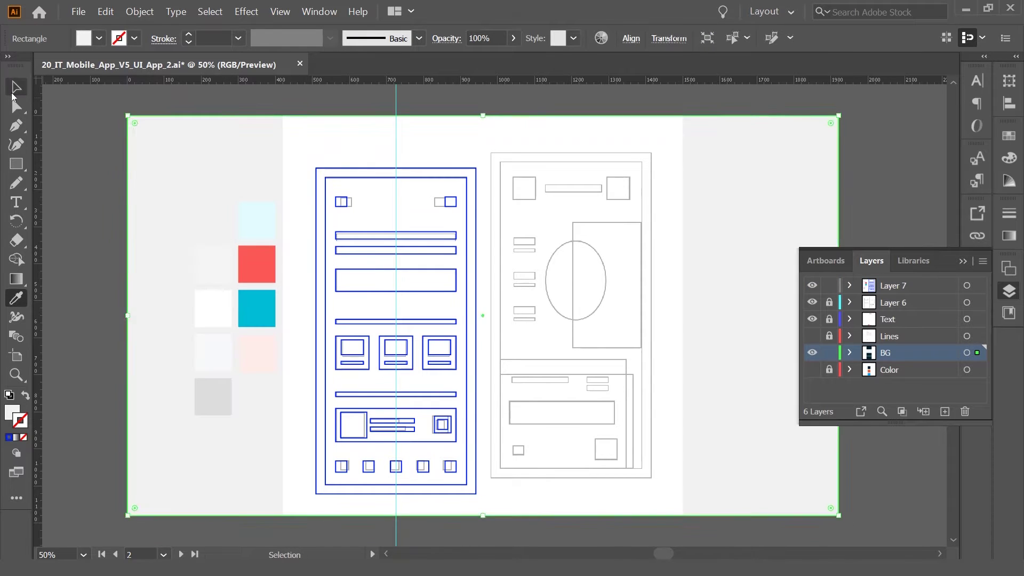
key("ctrl+shift+a")
Step: Lock the BG layer and hide the grey reference wireframe layer
left_click(829, 353)
left_click(812, 302)
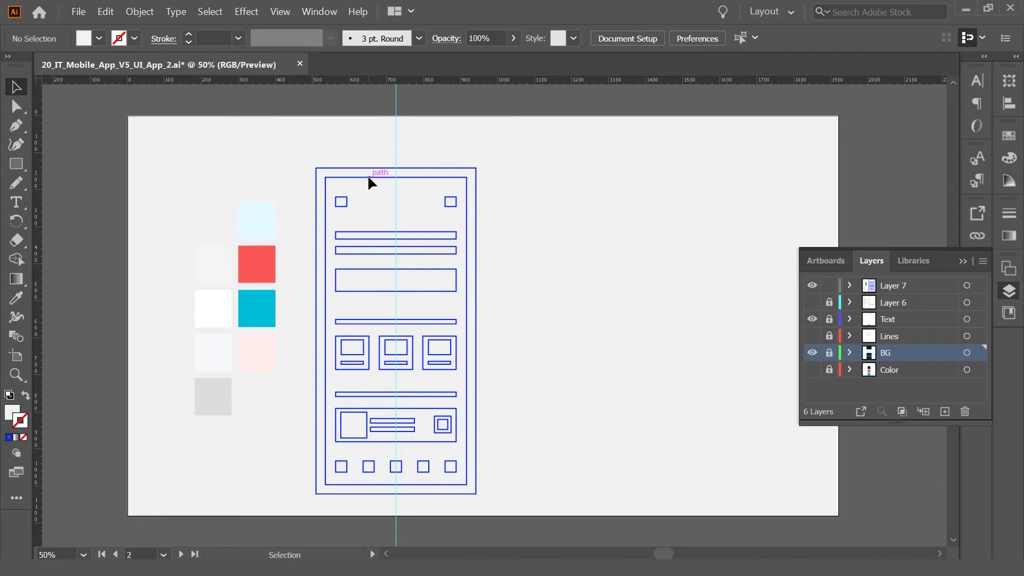
left_click(399, 176)
right_click(395, 147)
Step: Round the phone's outer frame corners to a 40 px radius
left_click(320, 174)
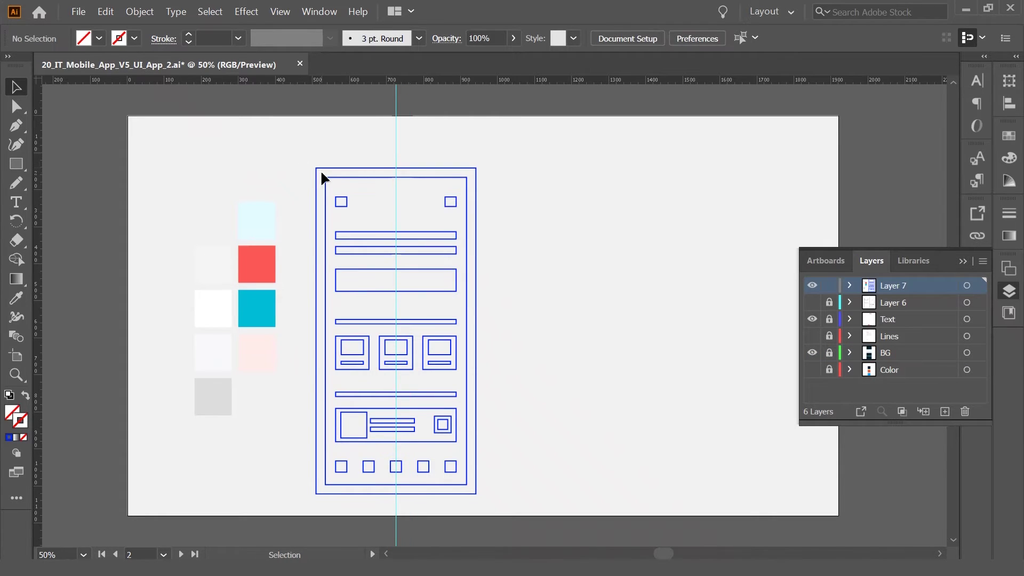
left_click(811, 286)
left_click(394, 360)
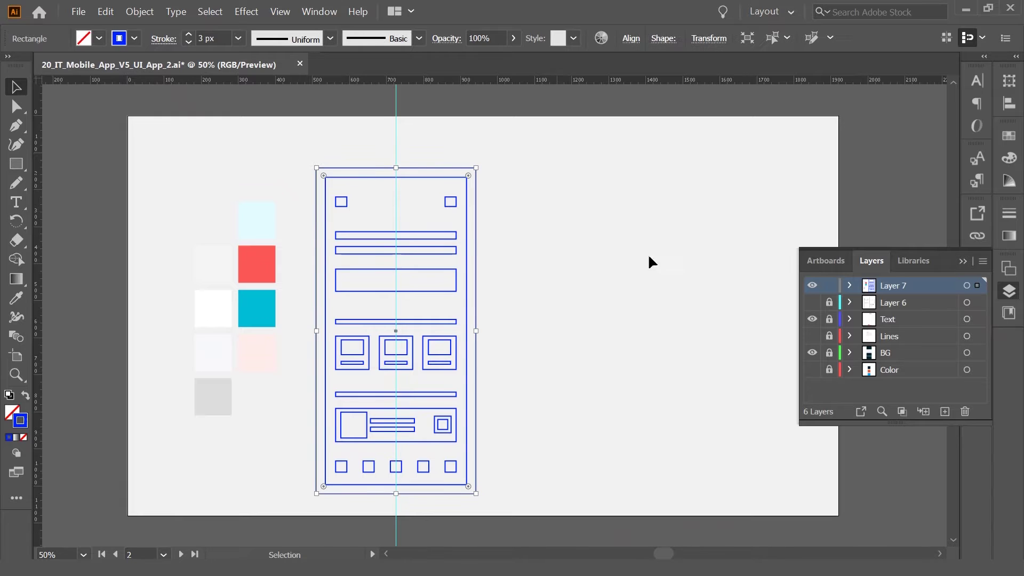
left_click(1008, 80)
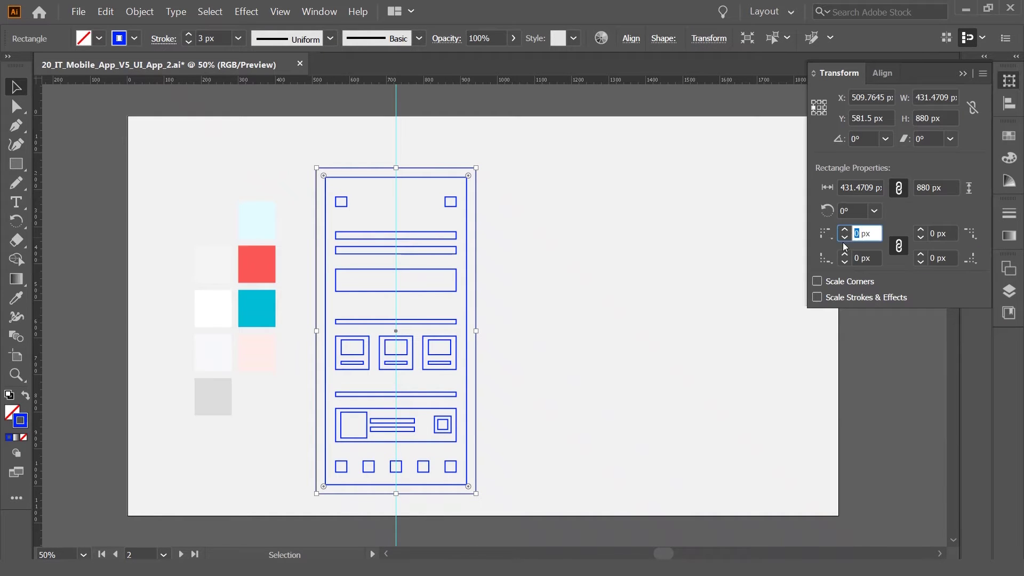
type("40")
type("50")
key("Return")
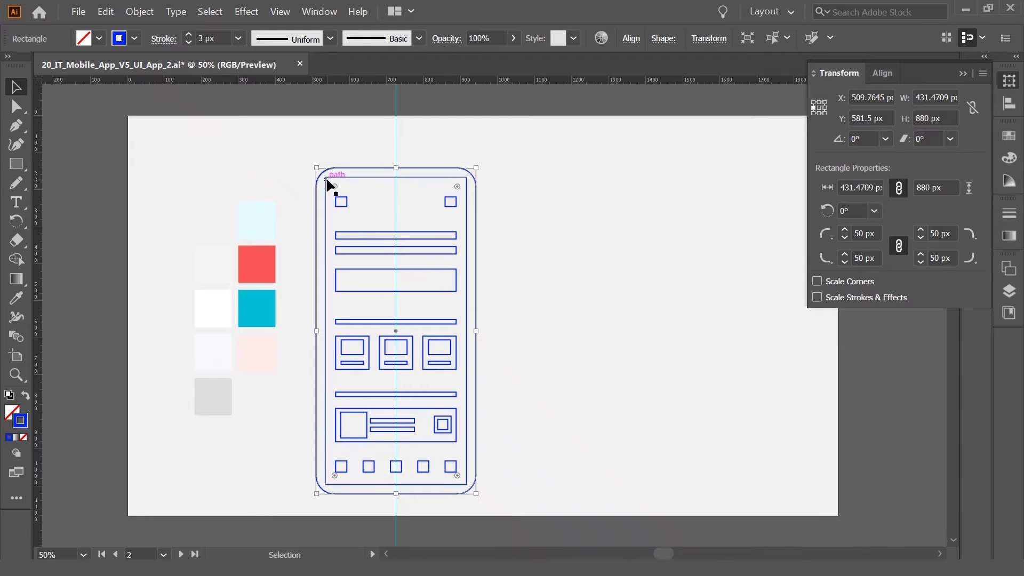
left_click(326, 183)
left_click(831, 240)
type("40")
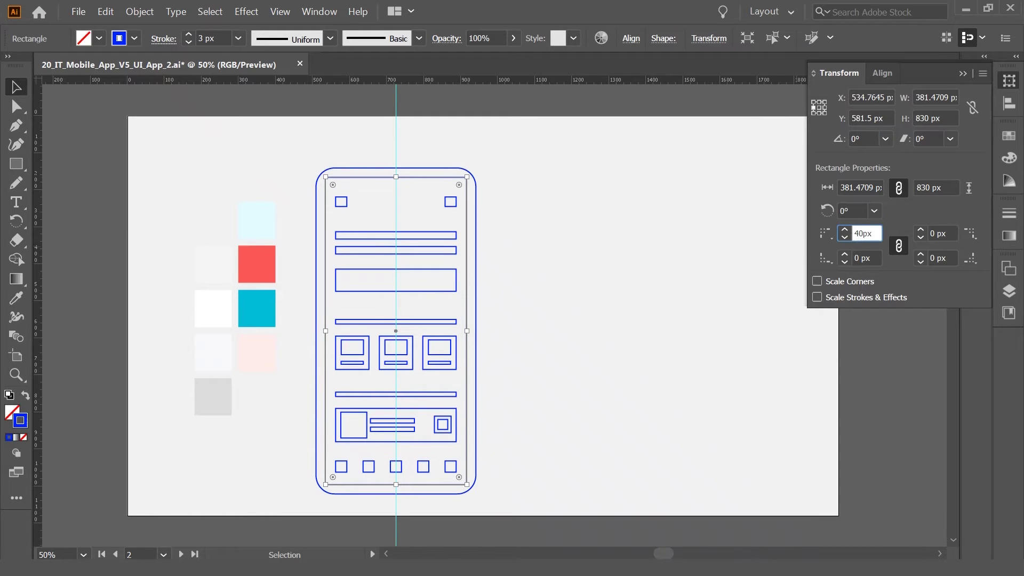
key("Return")
left_click(555, 444)
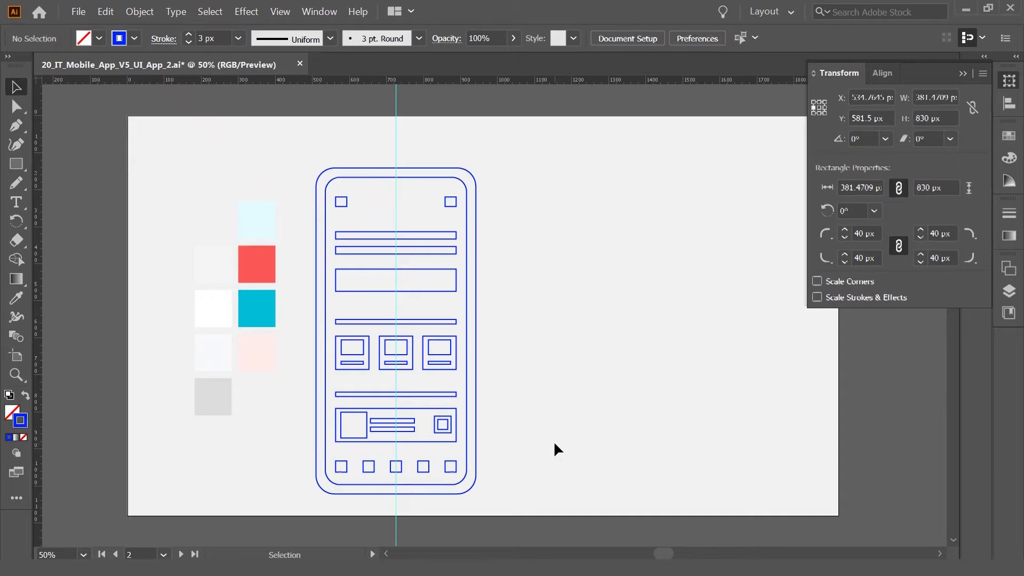
Step: Set the inner screen outline's corner radius to 30 px
left_click(335, 485)
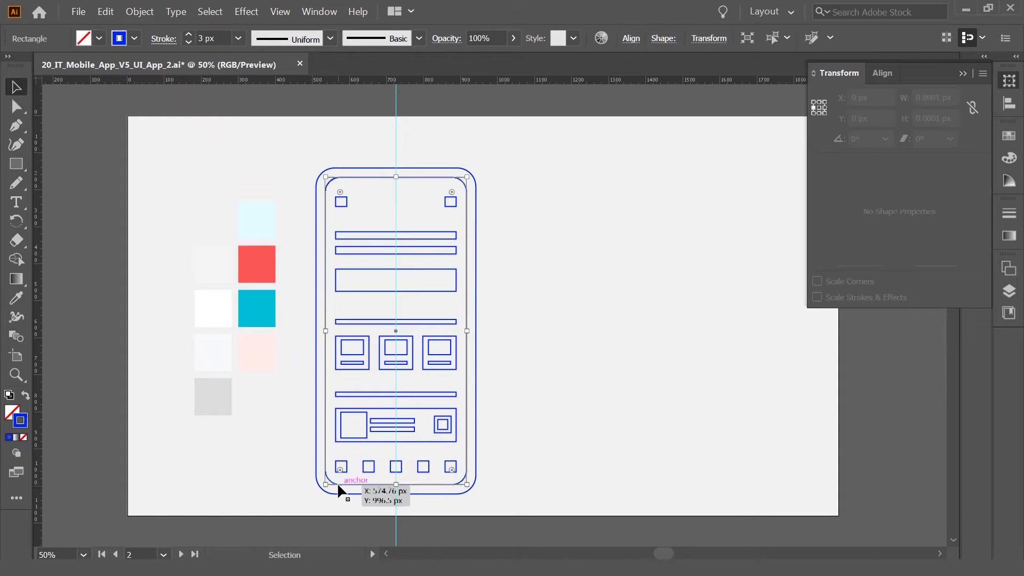
left_click(862, 234)
type("50")
key("Return")
left_click(720, 380)
key("ctrl+z")
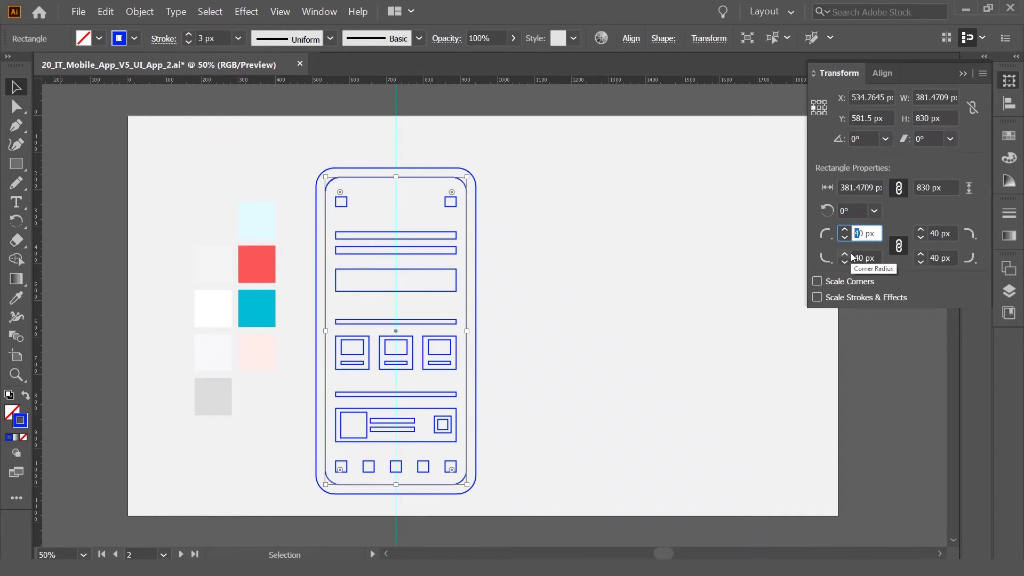
left_click(627, 442)
left_click(467, 483)
left_click(859, 235)
type("30")
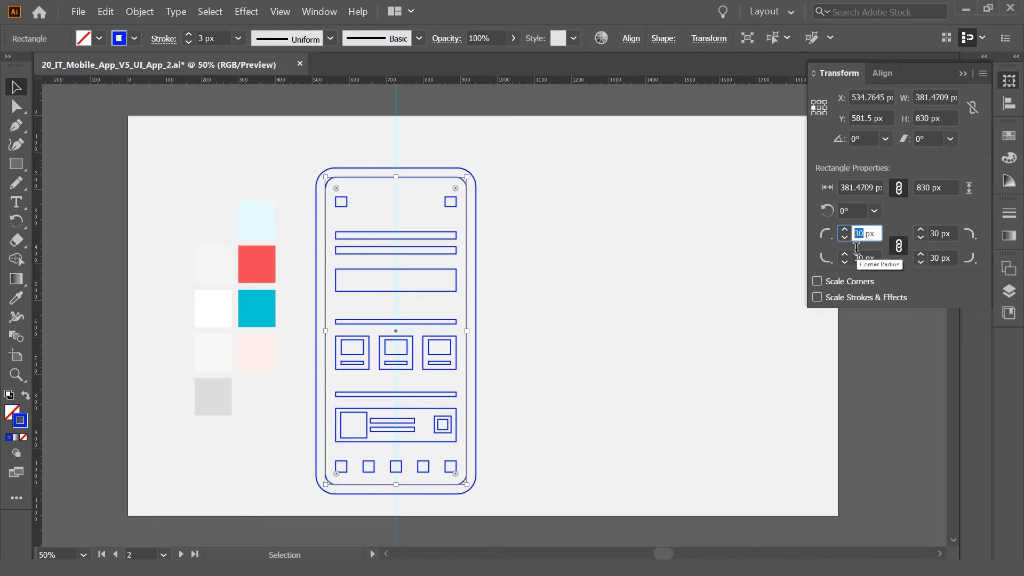
left_click(677, 361)
scroll(661, 373, "down", 1)
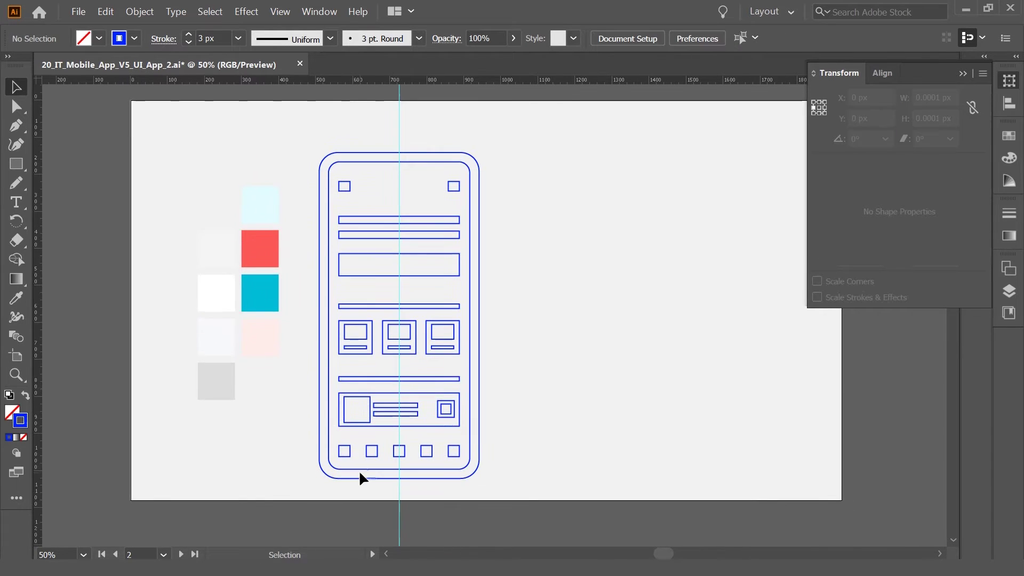
scroll(362, 397, "up", 3)
Step: Round the corners of the search bar rectangle
left_click(372, 314)
left_click(859, 233)
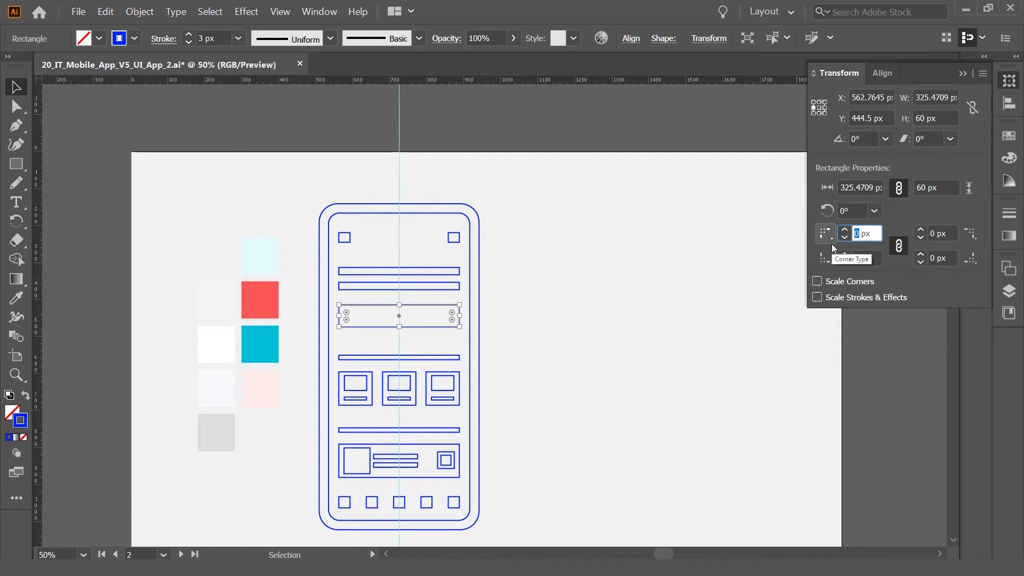
type("20")
left_click(477, 400)
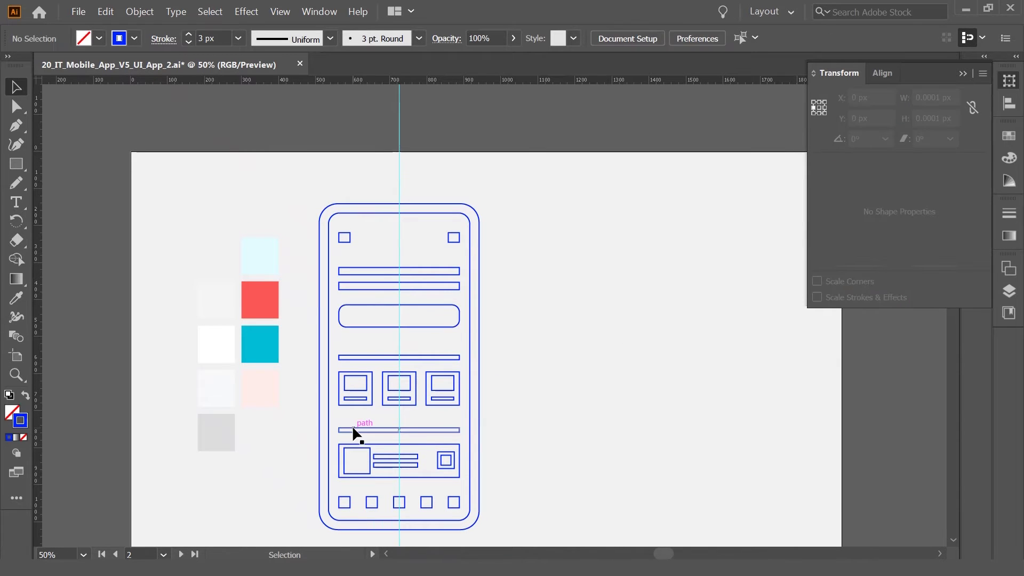
Step: Fill the inner screen rectangle with the white swatch
left_click(382, 213)
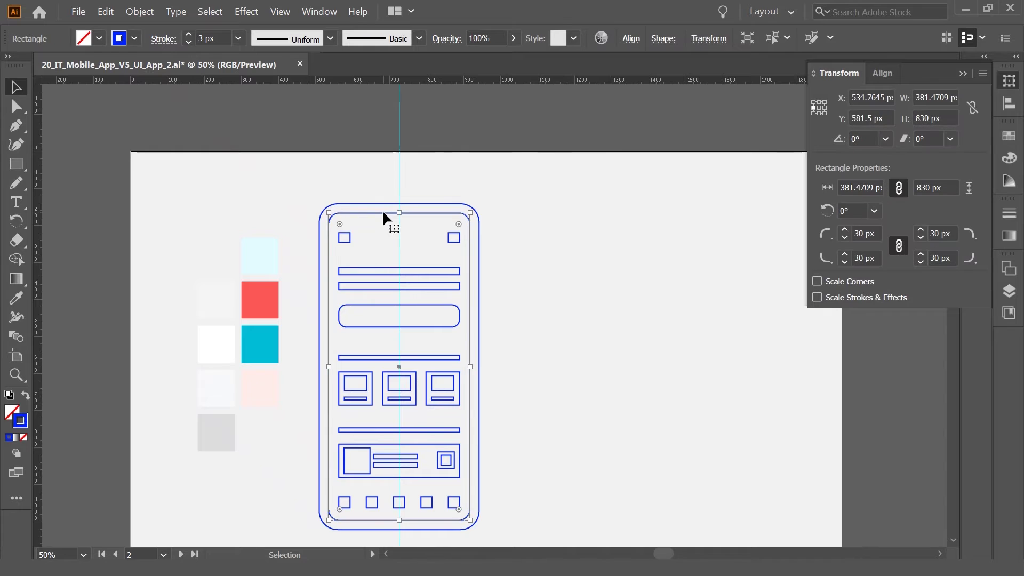
key("i")
left_click(216, 344)
key("v")
left_click(165, 395)
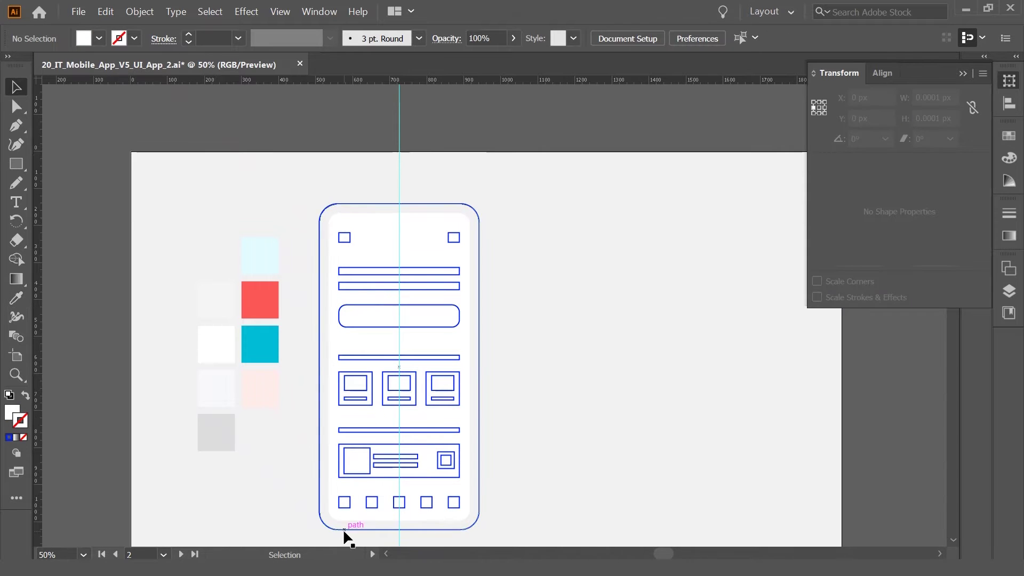
Step: Apply the light grey swatch to the outer phone frame
left_click(344, 533)
key("i")
left_click(219, 290)
key("v")
left_click(326, 525)
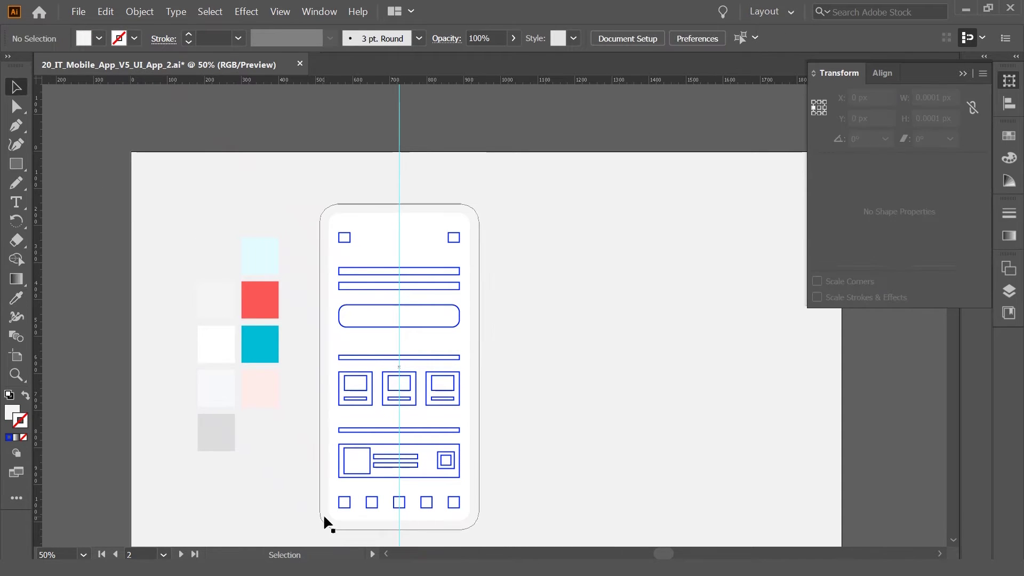
Step: Check the phone frame's outline colour and collapse the shape properties
double_click(21, 420)
left_click(1008, 267)
left_click(478, 531)
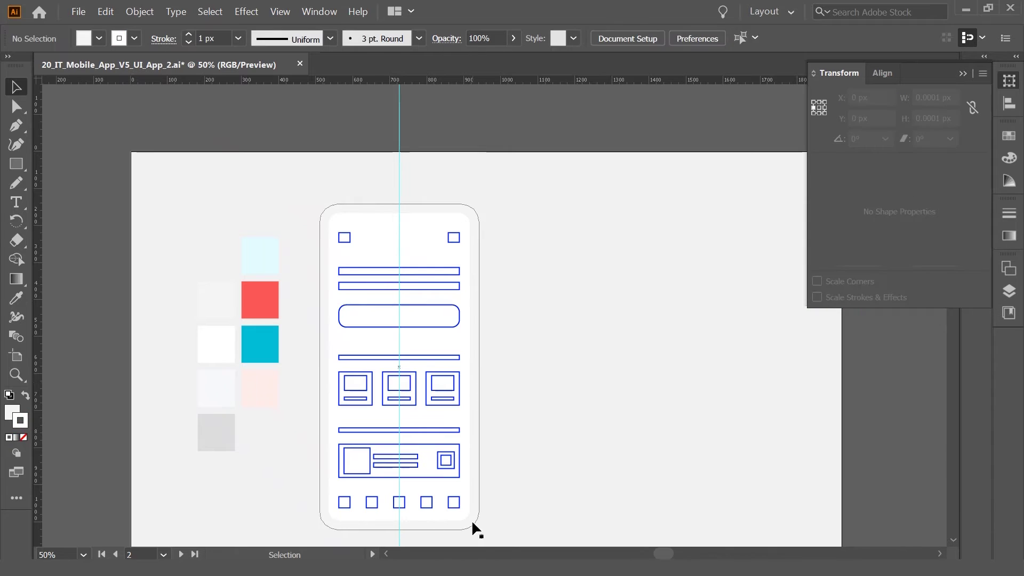
left_click(549, 245)
scroll(549, 244, "down", 2)
left_click(478, 445)
left_click(1011, 90)
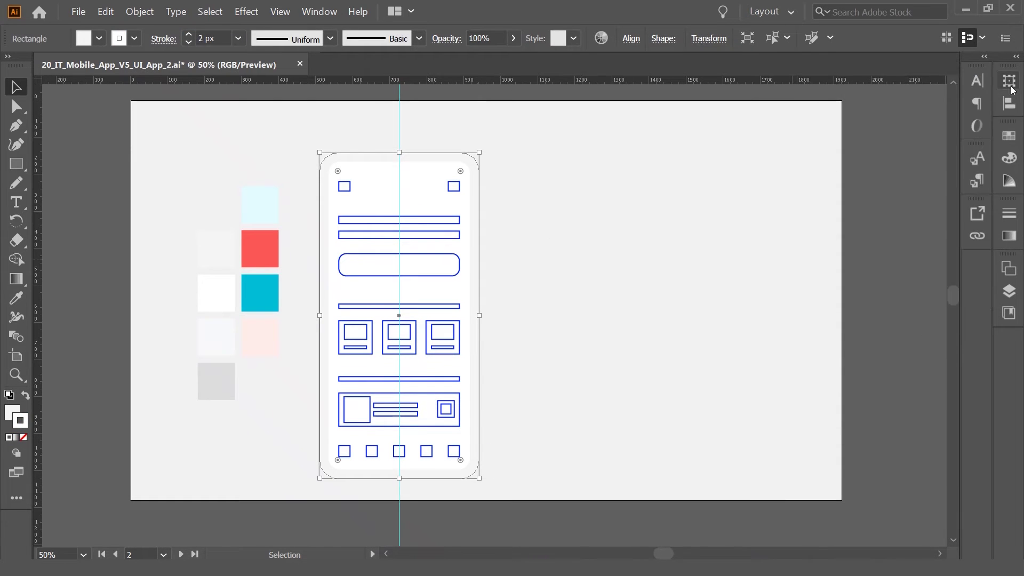
Step: Open the Appearance panel from the Window menu and dock it beside the artboard
left_click(319, 11)
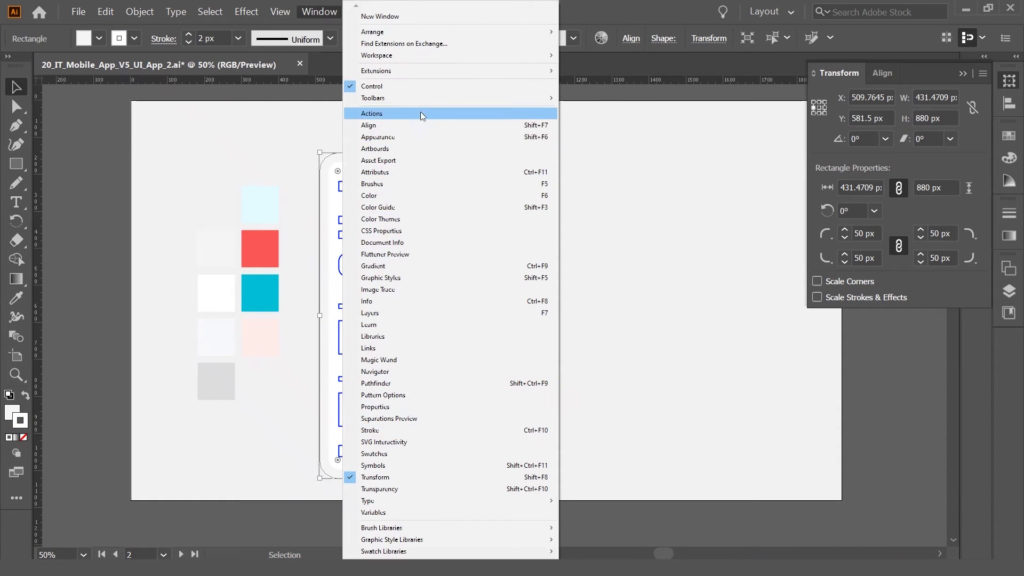
left_click(378, 137)
left_click_drag(479, 442, 605, 162)
Step: Add a Drop Shadow with 10% opacity and 7 px blur to the phone frame, then save
left_click(638, 316)
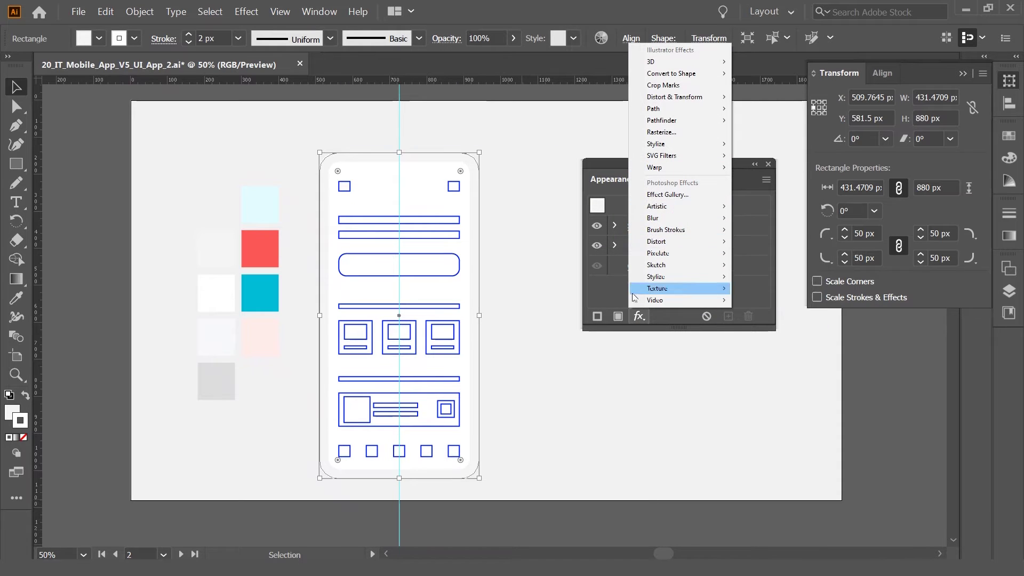
left_click(773, 151)
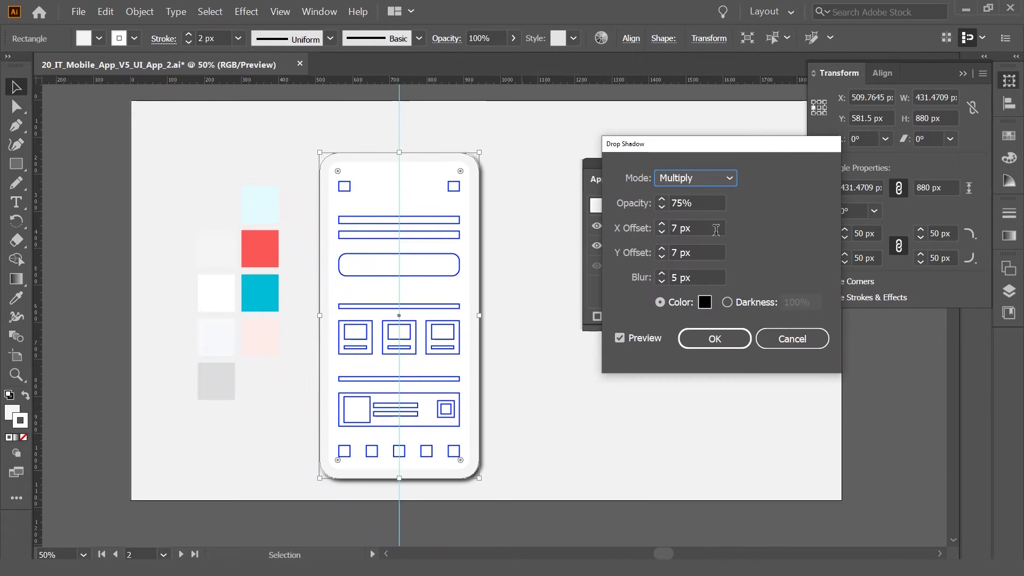
key("Tab")
type("10")
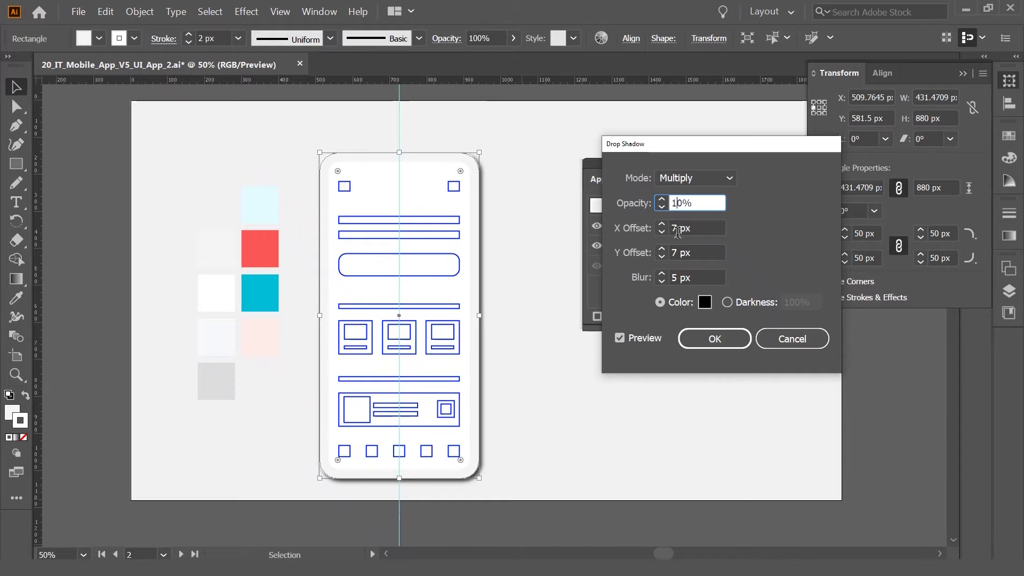
left_click(660, 327)
type("7")
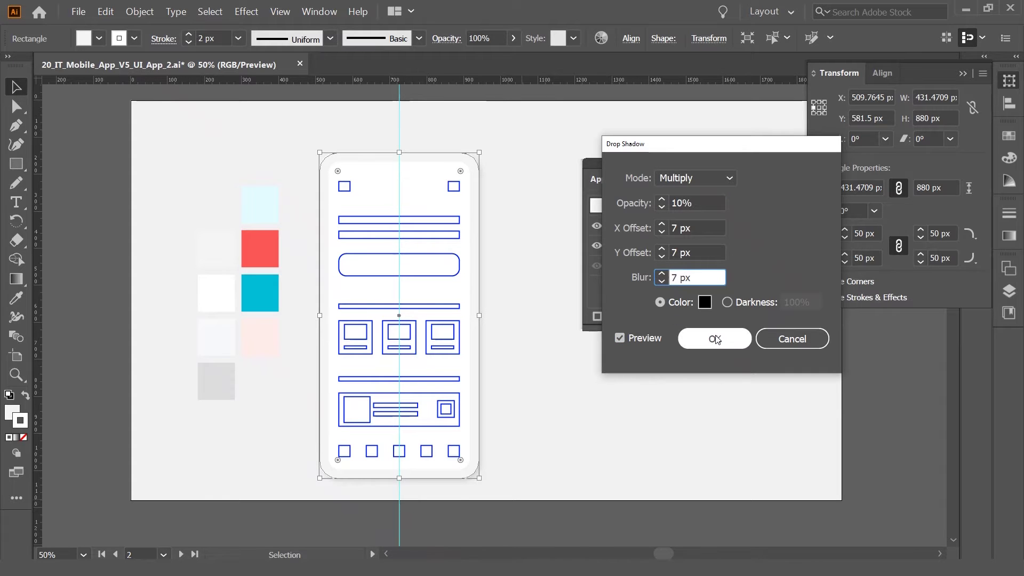
left_click(667, 203)
key("Return")
left_click(313, 440)
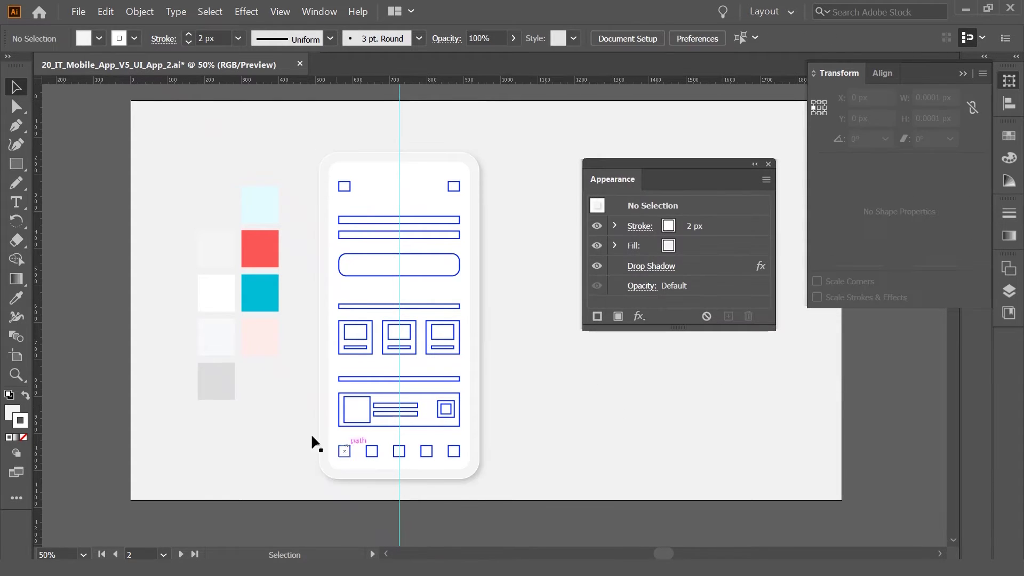
key("ctrl+s")
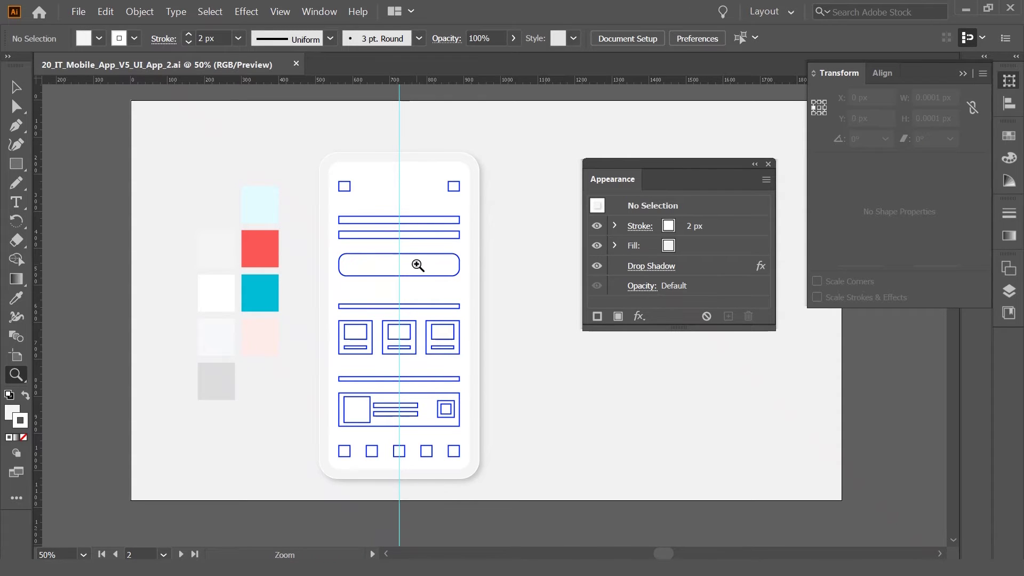
Step: Zoom to the phone layout and fill the search pill with the pale swatch
left_click(394, 253)
left_click_drag(279, 188, 288, 255)
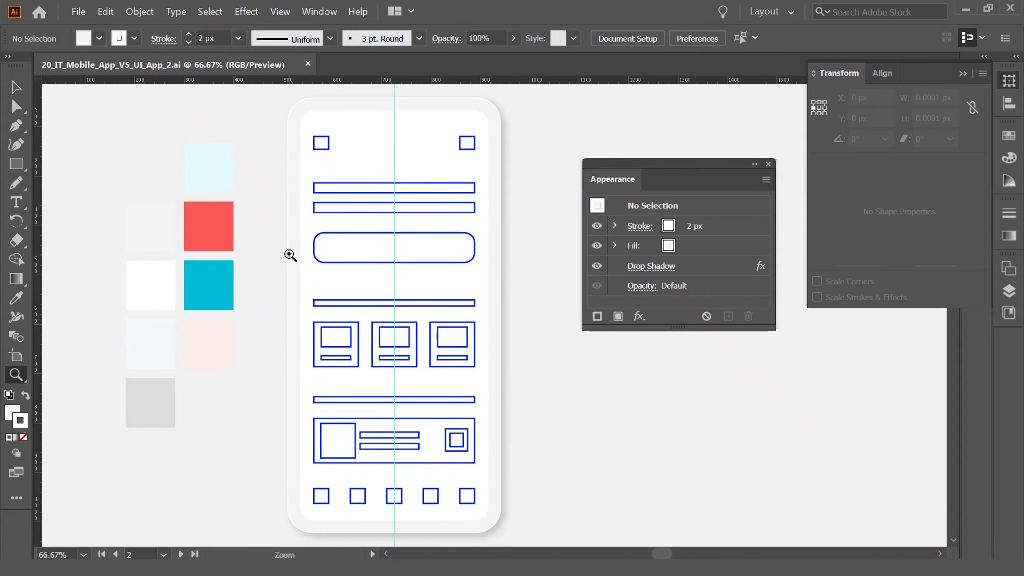
key("v")
left_click(366, 260)
key("i")
left_click(145, 351)
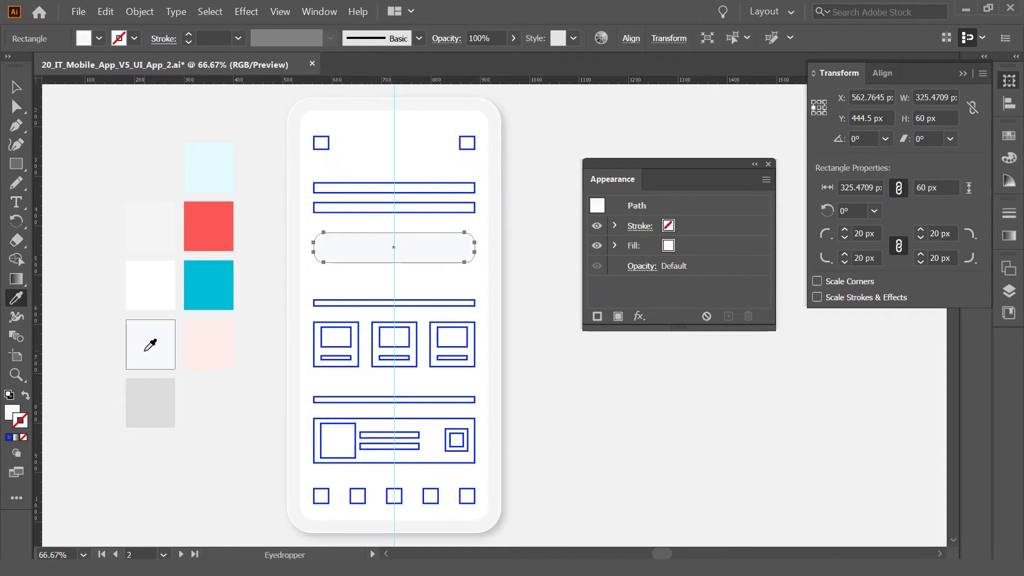
left_click(15, 88)
left_click(122, 258)
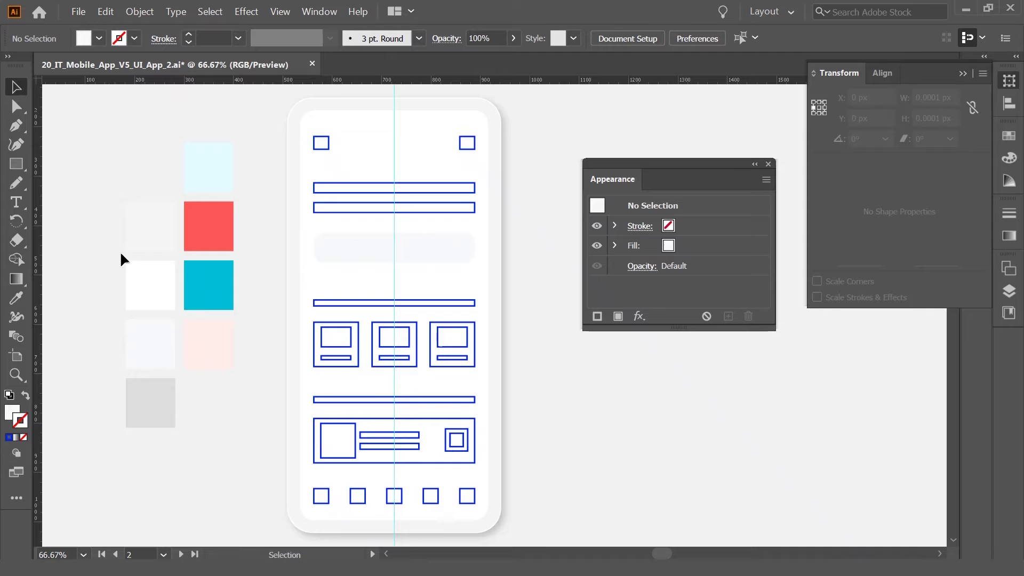
Step: Give the bottom card and its thumbnail square a 20 px corner radius
left_click(406, 252)
left_click(387, 419)
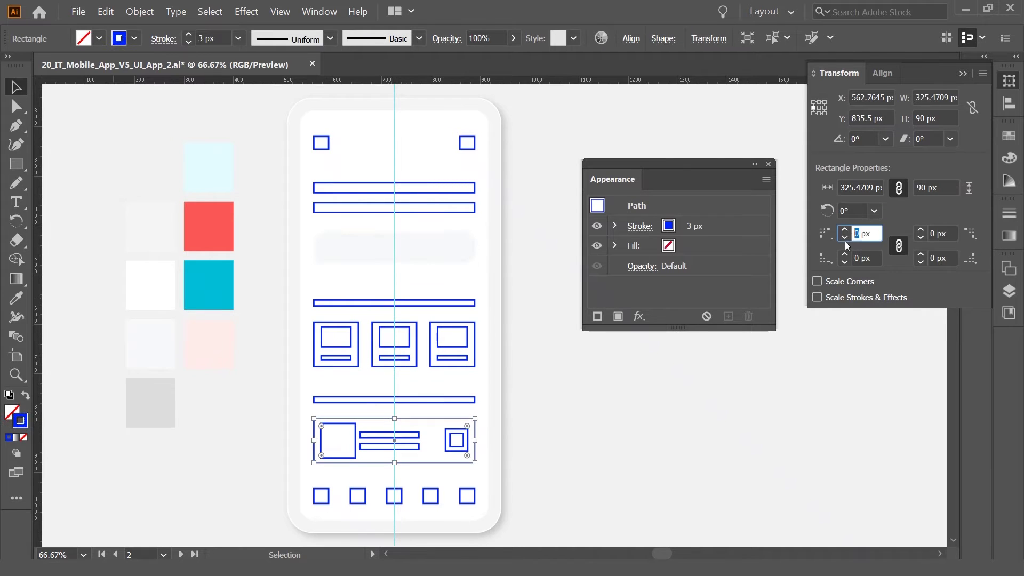
type("20")
key("Return")
left_click(337, 439)
type("20")
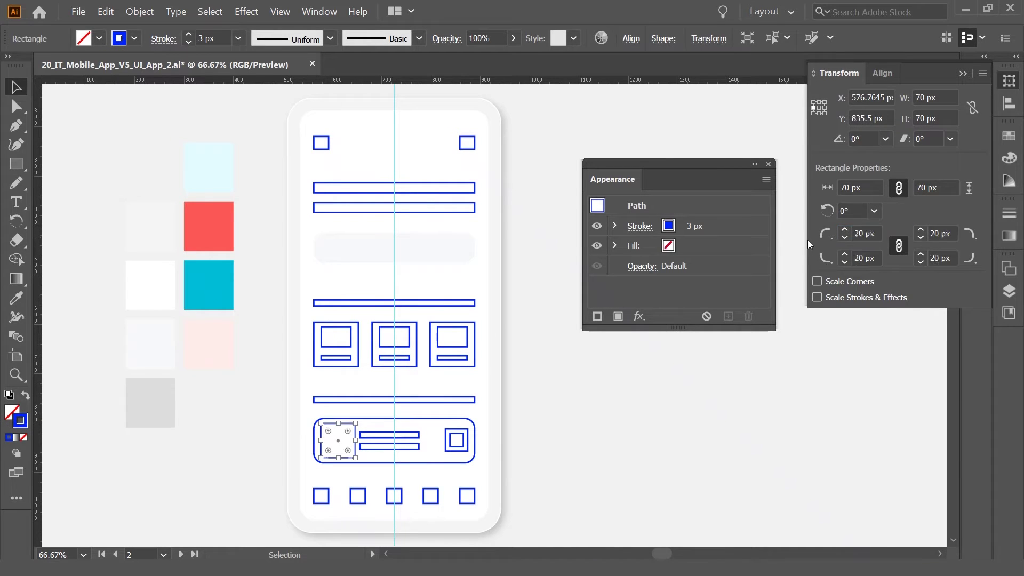
key("Return")
left_click(380, 494)
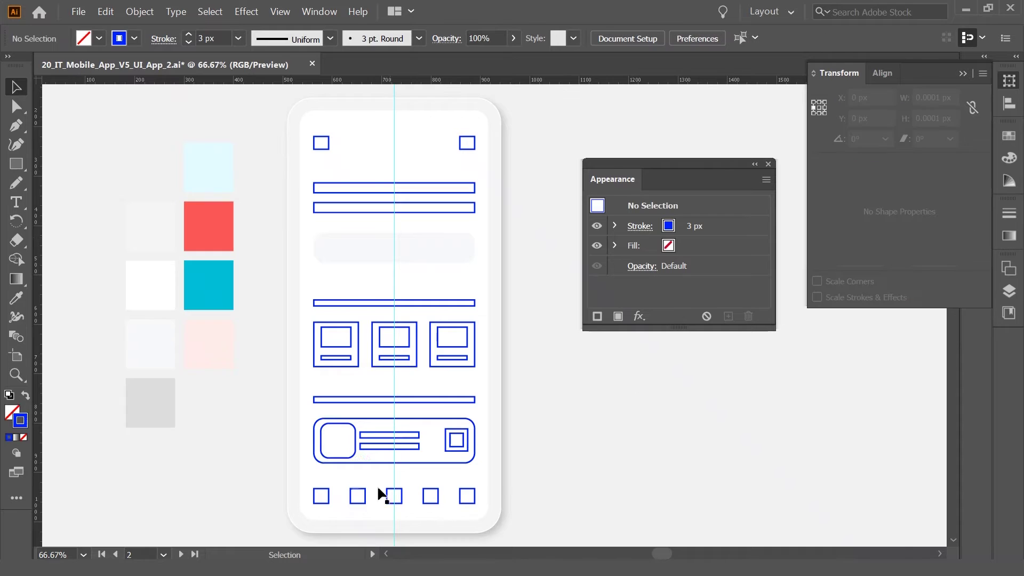
Step: Colour the thumbnail with the red swatch and the card's text lines grey
left_click(348, 458)
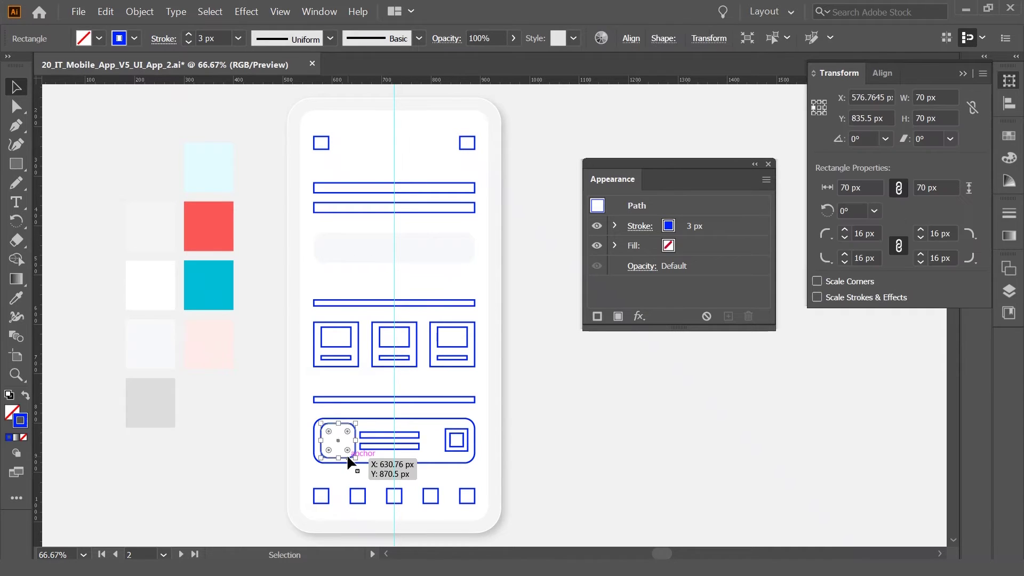
key("i")
left_click(209, 226)
left_click(448, 465, "ctrl")
left_click(410, 441, "ctrl")
left_click(103, 269)
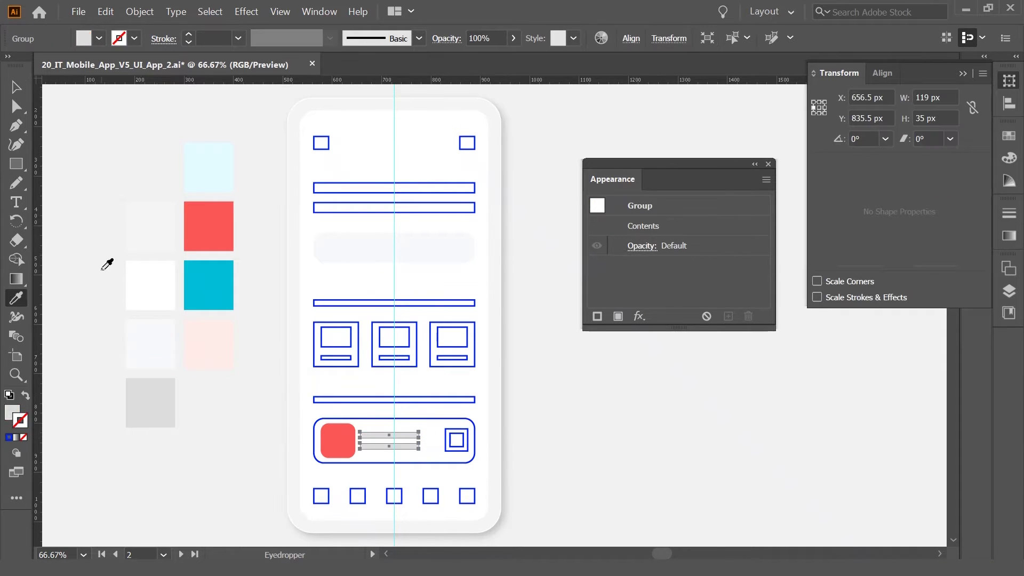
key("v")
left_click(109, 292)
Step: Colour the divider bar above the card grey
left_click(393, 451)
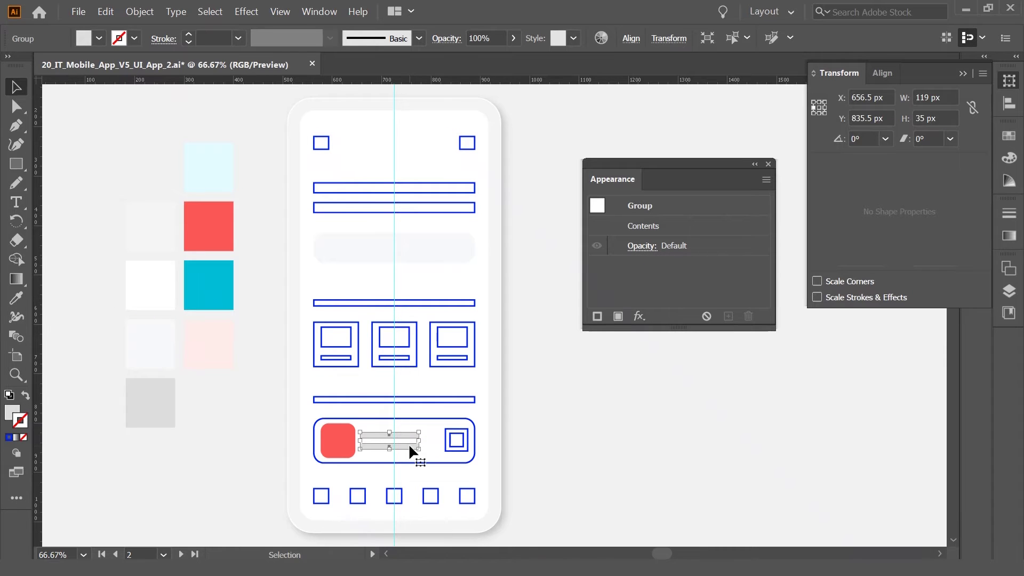
left_click(345, 403)
key("i")
left_click(171, 393)
key("v")
left_click(94, 197)
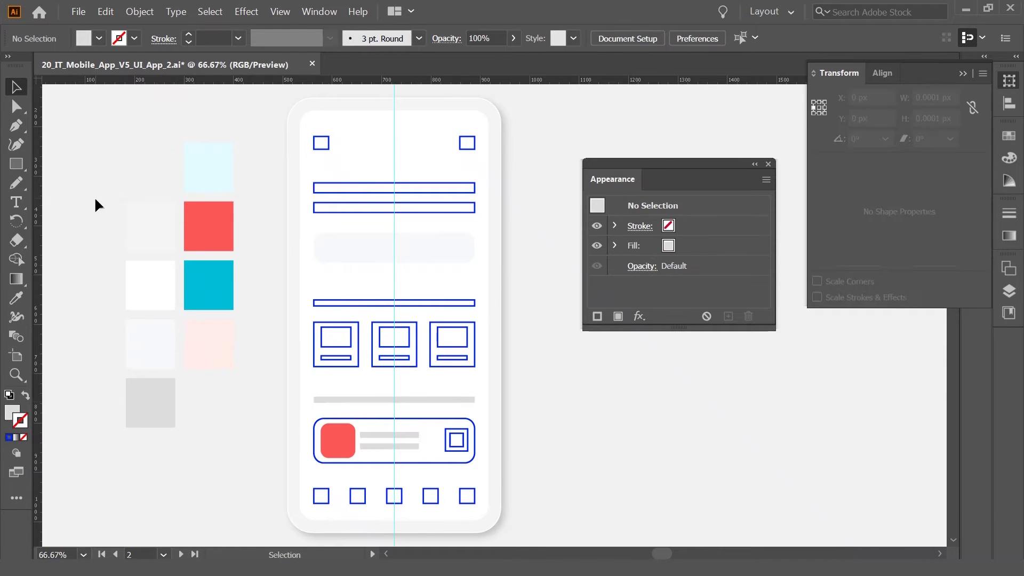
scroll(102, 258, "down", 1)
Step: Apply 20 px corner rounding to the first image card
left_click(354, 361)
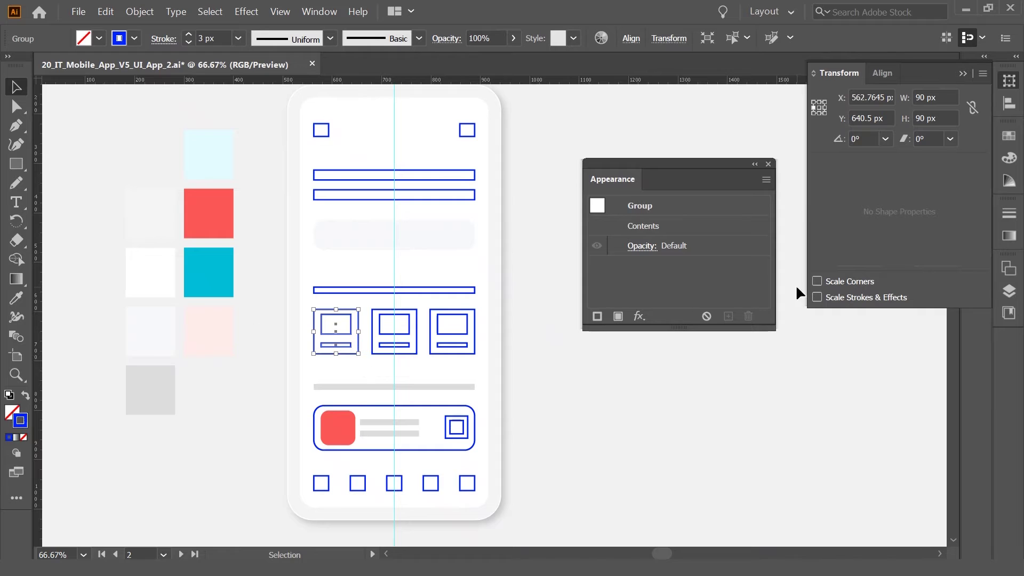
right_click(352, 353)
left_click(328, 353)
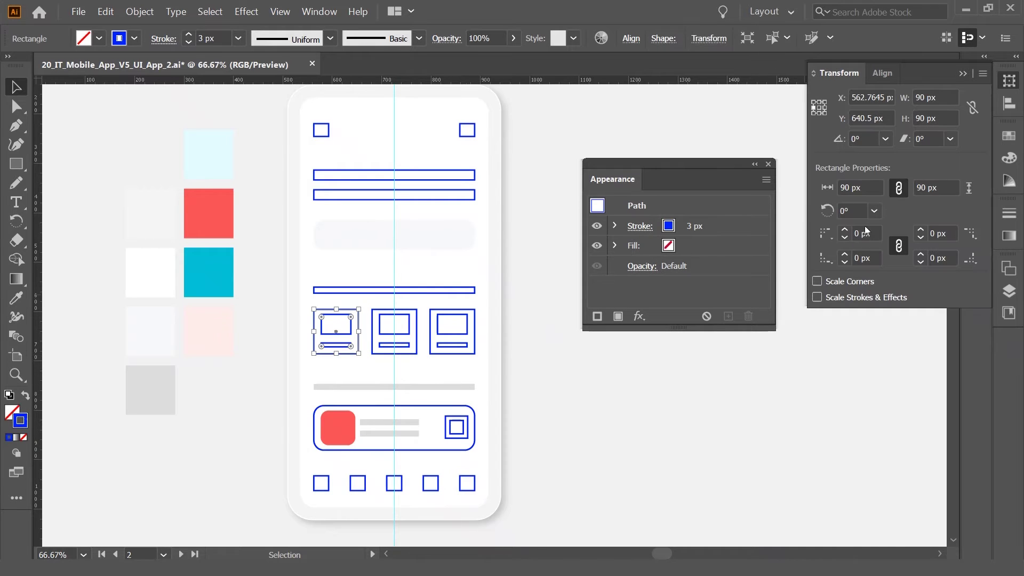
left_click(340, 358)
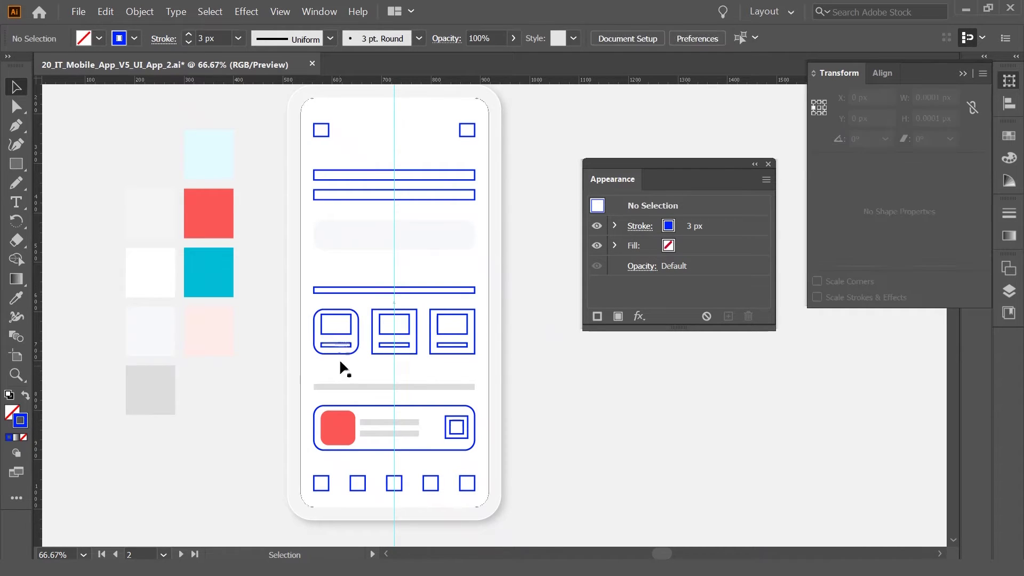
left_click(338, 335)
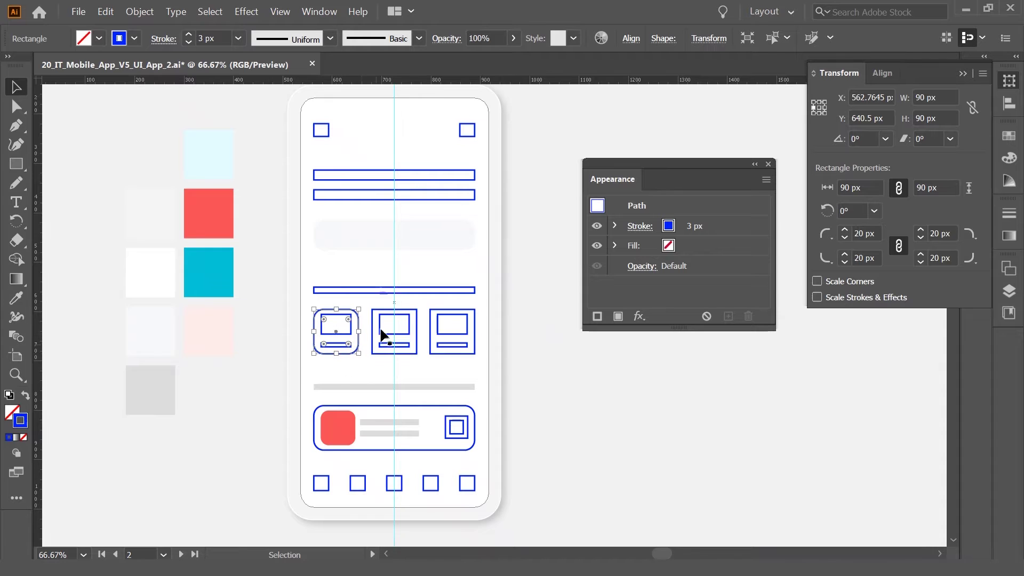
Step: Fill the left card with the pale swatch and colour its bottom bar grey
key("i")
left_click(382, 258)
key("v")
left_click(338, 344)
key("i")
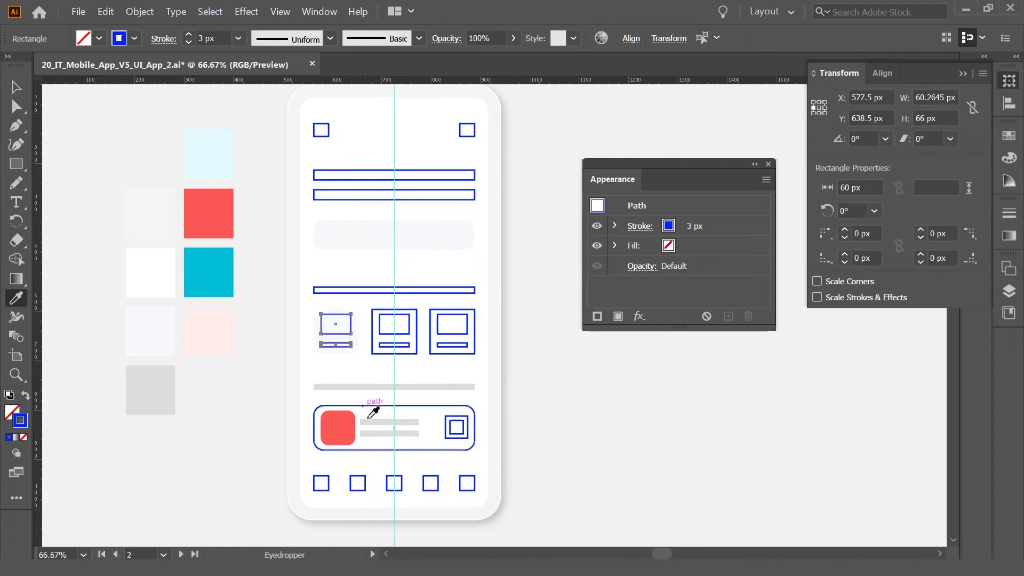
left_click(375, 421)
key("v")
left_click(398, 356)
scroll(398, 357, "down", 1)
Step: Ungroup the second and third image cards and select the middle card's placeholder
left_click(454, 328)
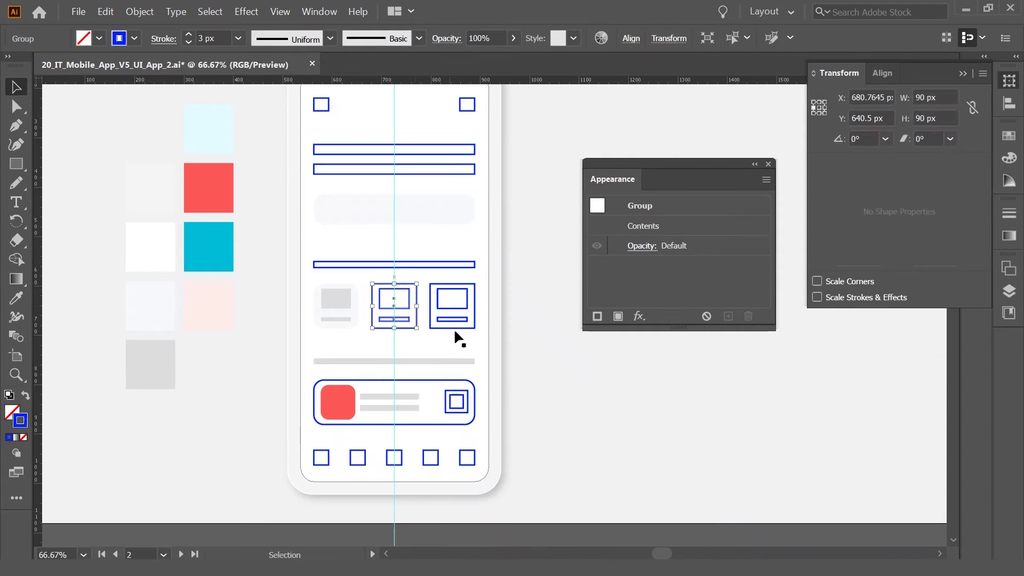
right_click(453, 327)
left_click(491, 419)
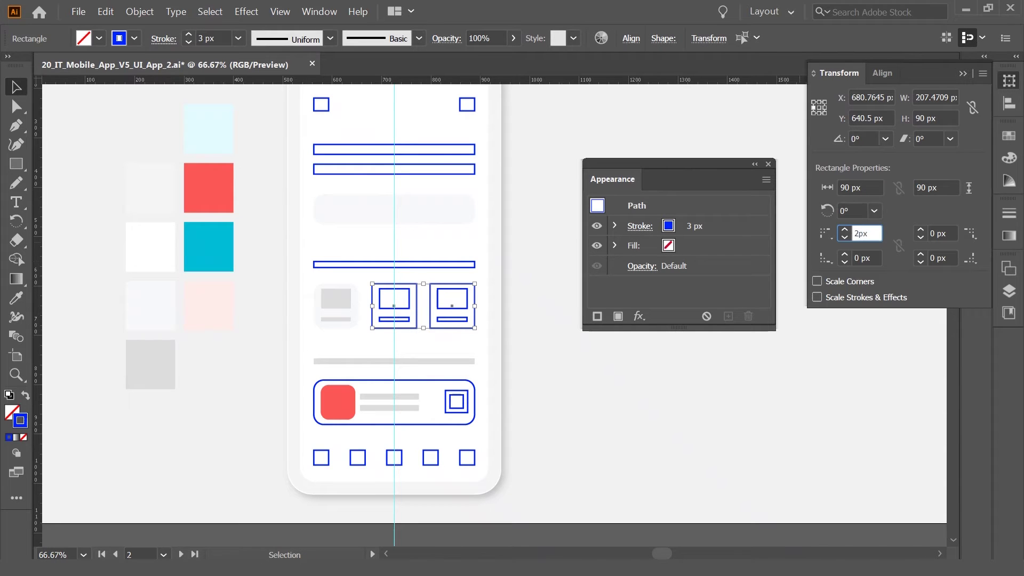
left_click(411, 333)
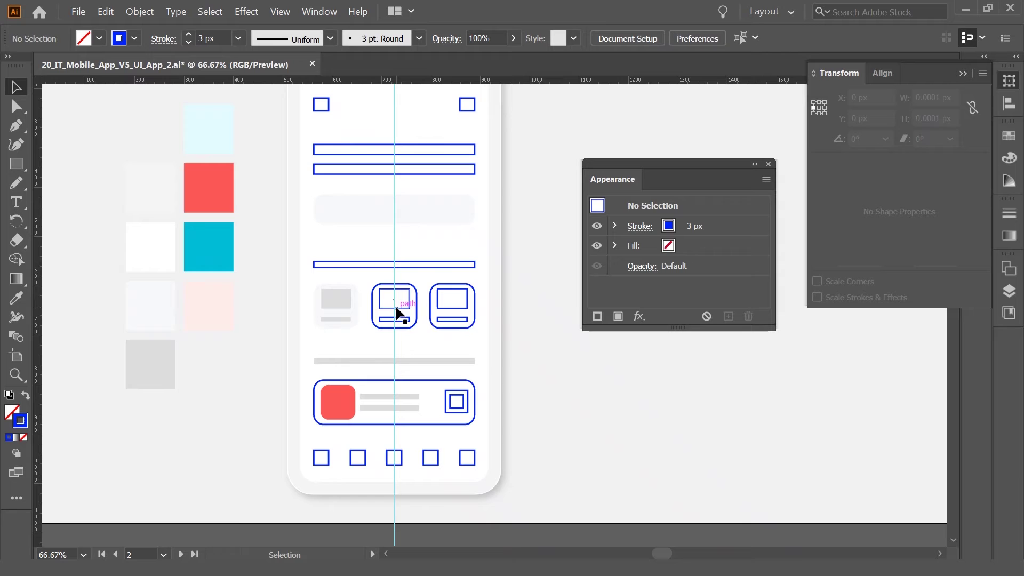
left_click(399, 309)
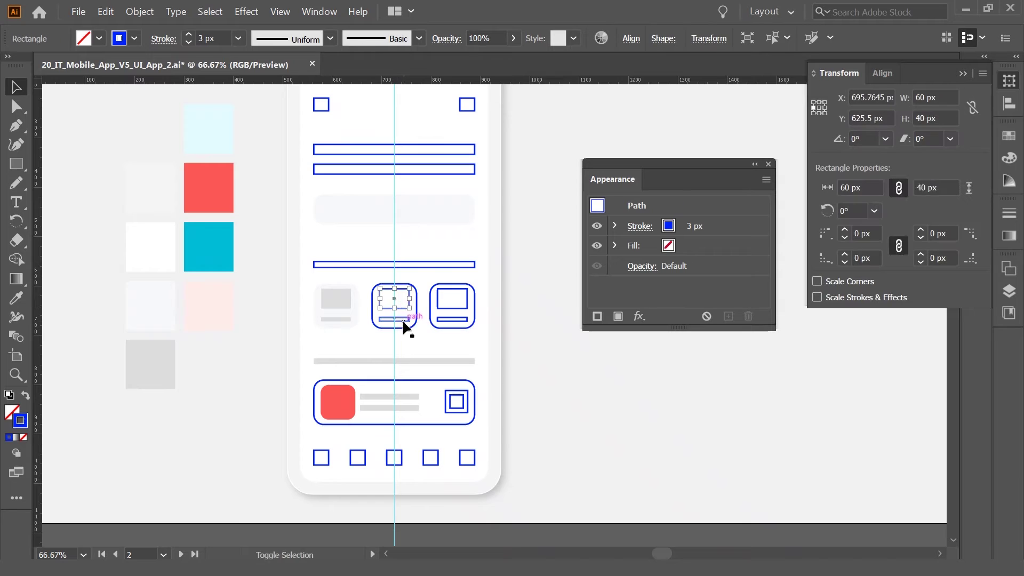
Step: Give the middle card the light cyan swatch colour
left_click(459, 325, "shift")
key("i")
left_click(333, 296)
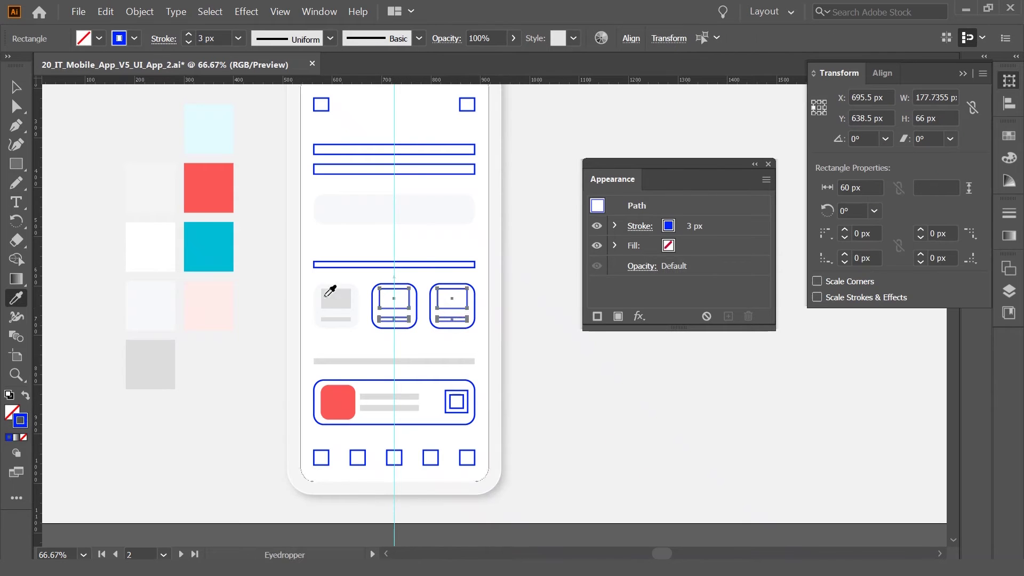
key("v")
key("i")
left_click(208, 128)
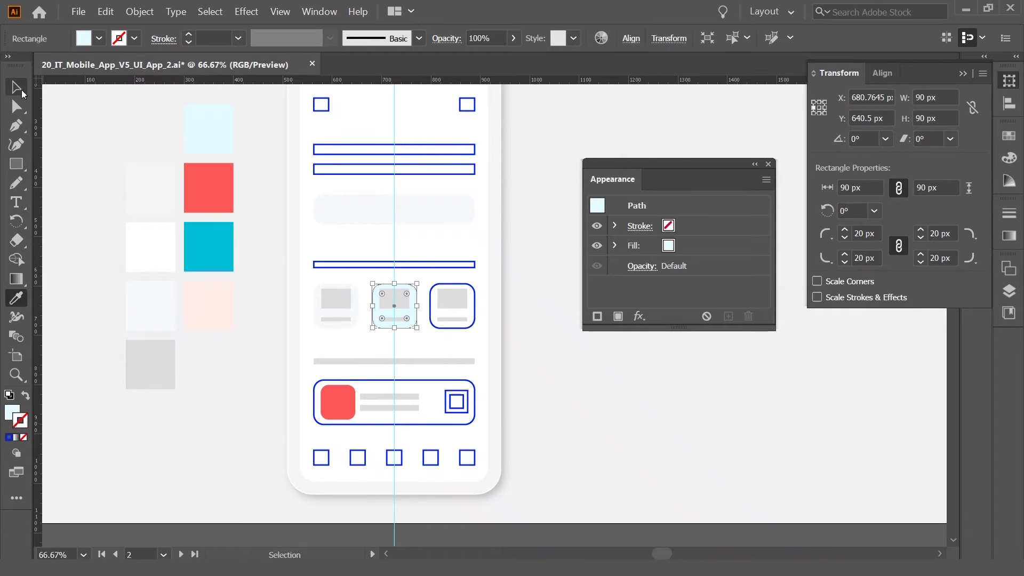
key("v")
Step: Copy the left card's grey style onto the right card
left_click(463, 326)
key("i")
left_click(351, 325)
key("v")
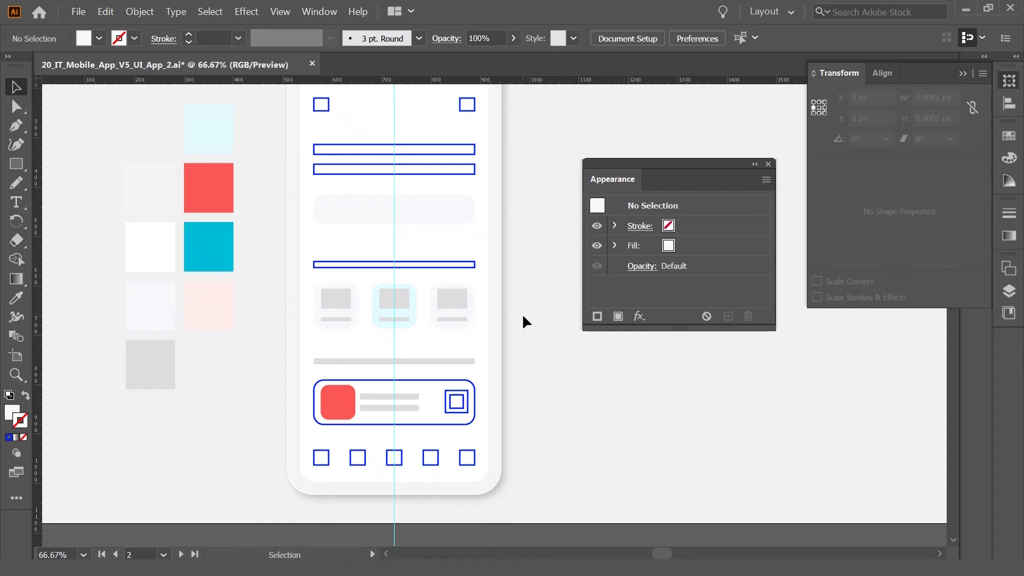
Step: Copy the grey fill onto the outlined divider bar
scroll(523, 312, "up", 1)
left_click(331, 277)
key("i")
left_click(347, 313)
key("v")
left_click(282, 274)
left_click(320, 277)
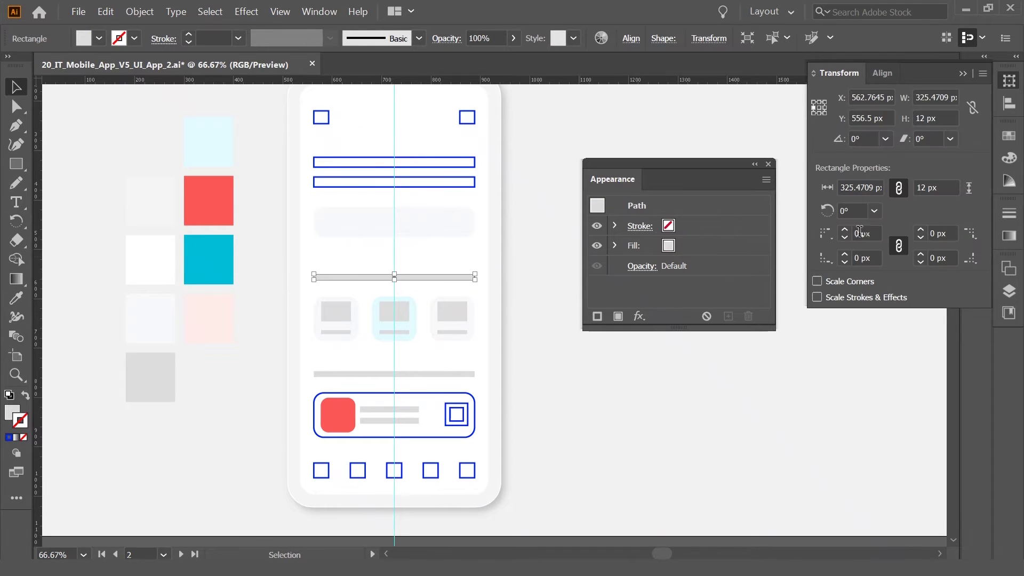
left_click(471, 373)
left_click(601, 413)
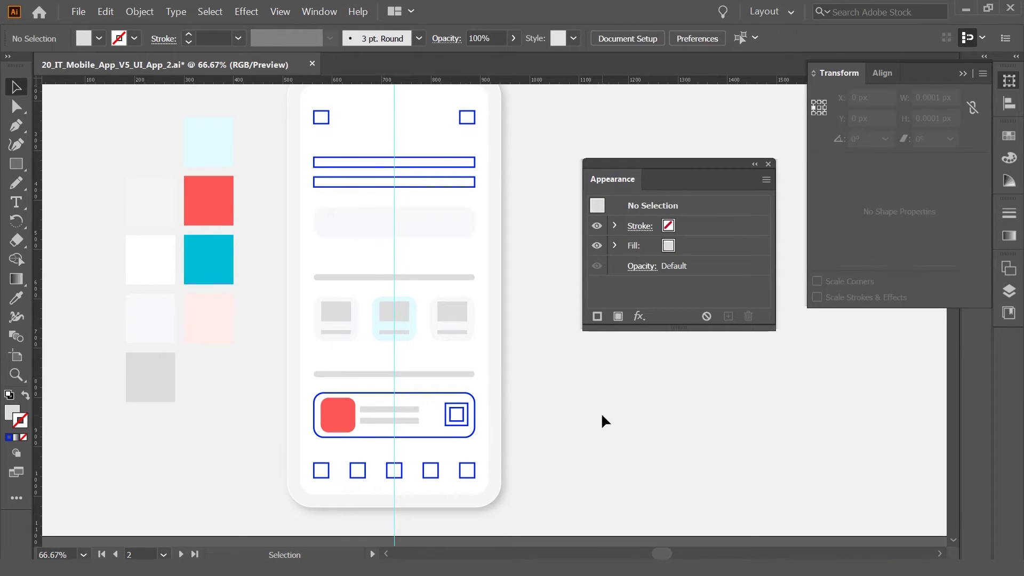
Step: Ungroup the bottom card's text lines and bring the whole phone into view
left_click(416, 413)
right_click(415, 413)
left_click(431, 302)
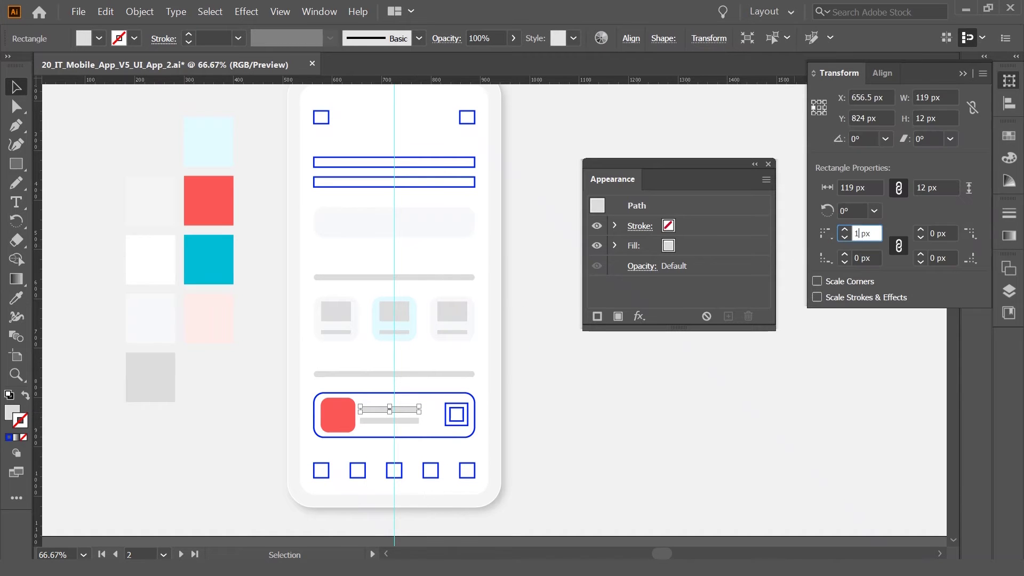
left_click(415, 430)
left_click(548, 373)
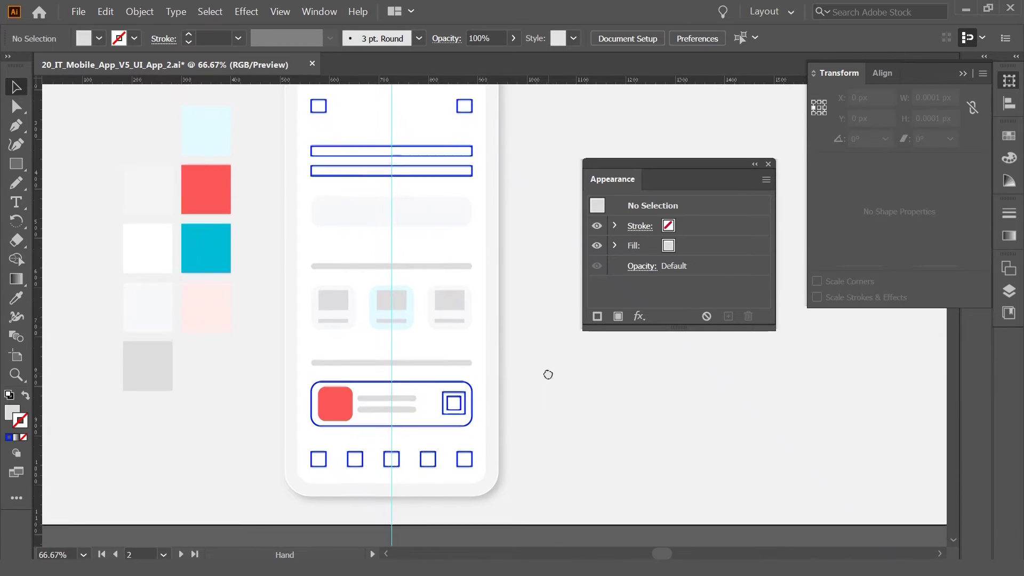
left_click_drag(549, 383, 539, 375)
Step: Make a smaller inner copy of the icon square with 6 px rounded corners
left_click(440, 417)
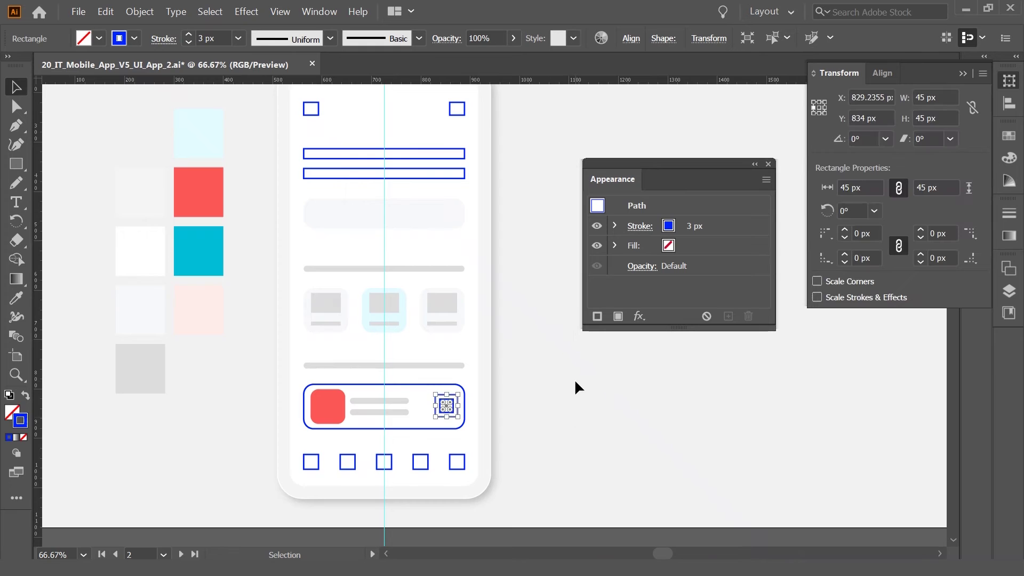
scroll(575, 380, "up", 2)
left_click(448, 445)
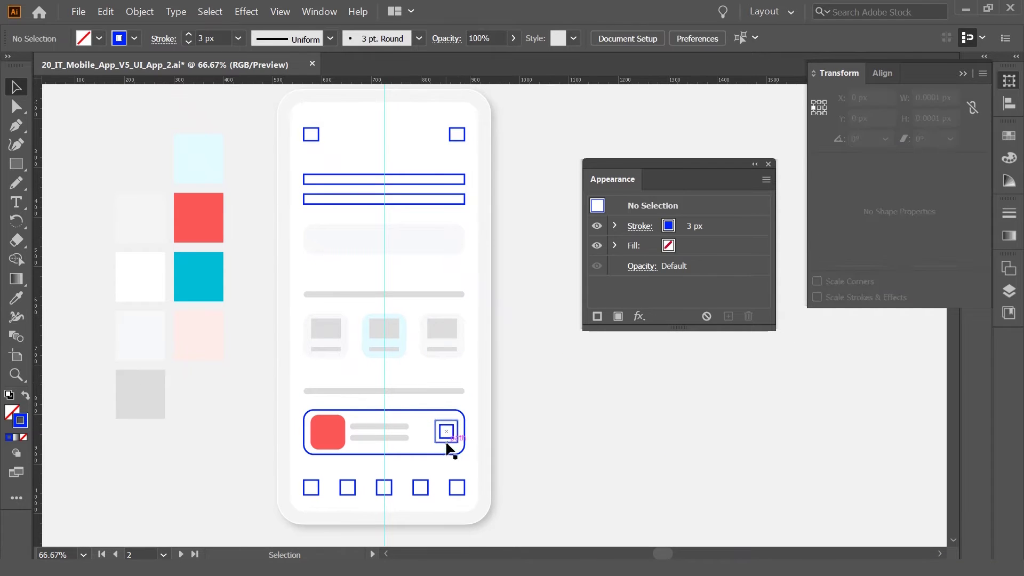
right_click(447, 443)
left_click(908, 222)
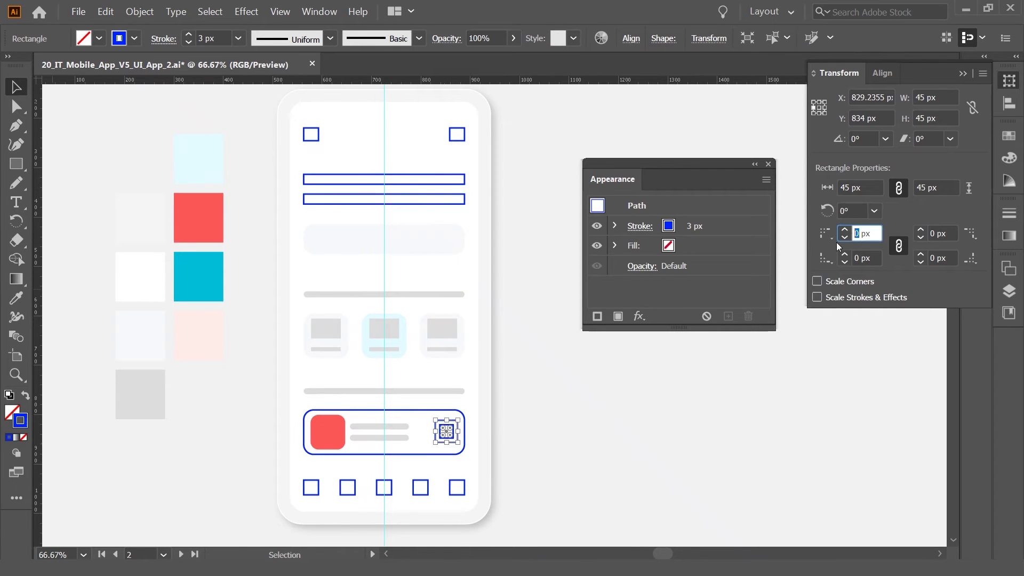
type("10")
key("ctrl+z")
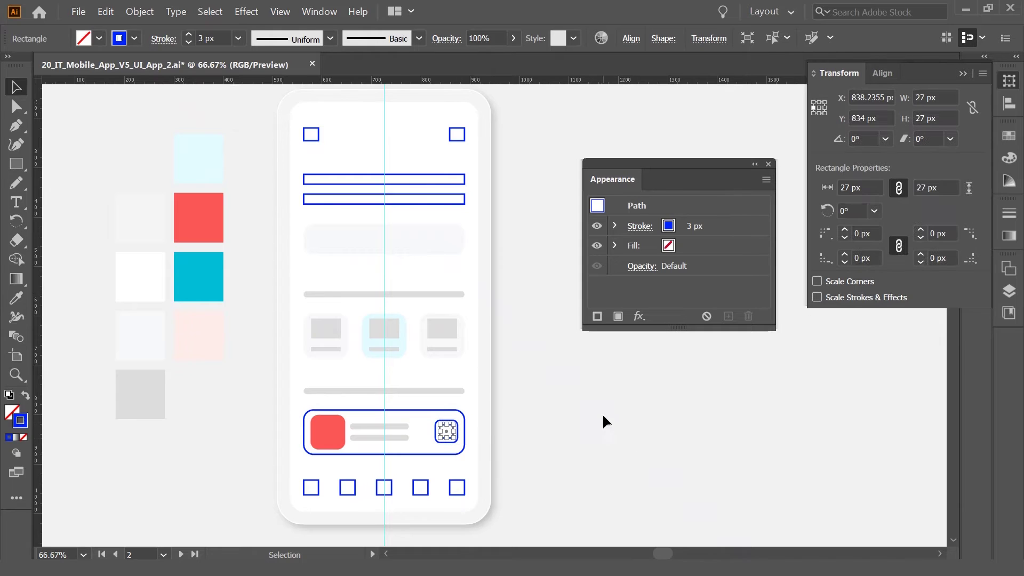
type("6")
key("Return")
Step: Fill the small rounded icon square yellow using the Color Picker
left_click(25, 395)
double_click(11, 412)
left_click(869, 442)
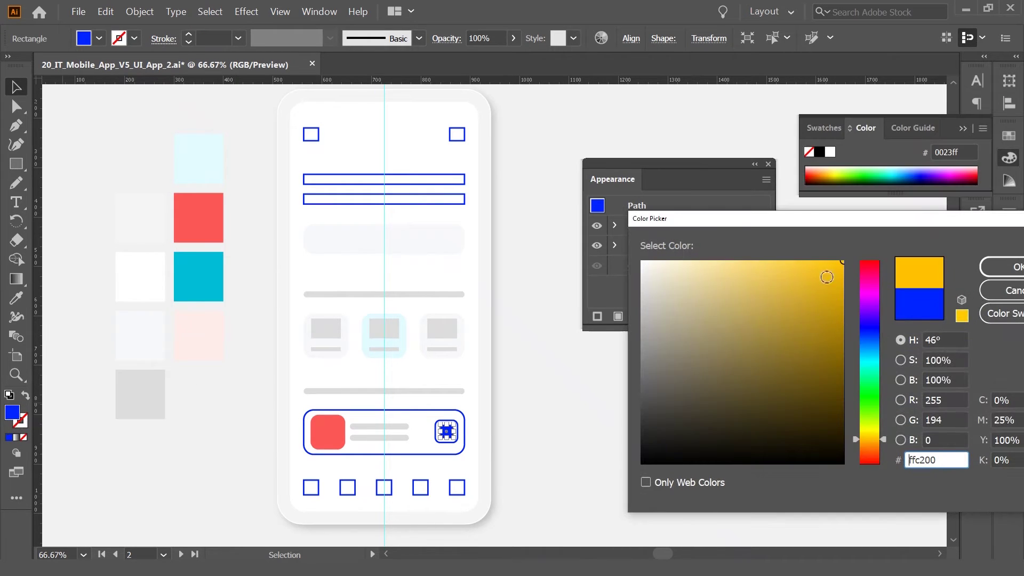
left_click(782, 270)
left_click(1002, 267)
left_click(441, 448)
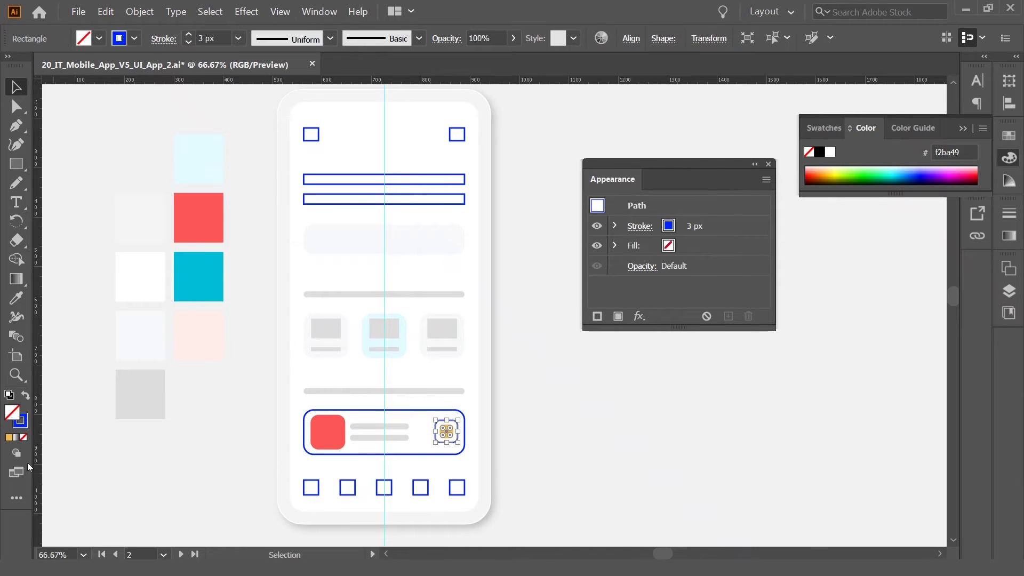
Step: Apply the red swatch to the outer icon square
key("i")
left_click(199, 211)
key("v")
left_click(599, 412)
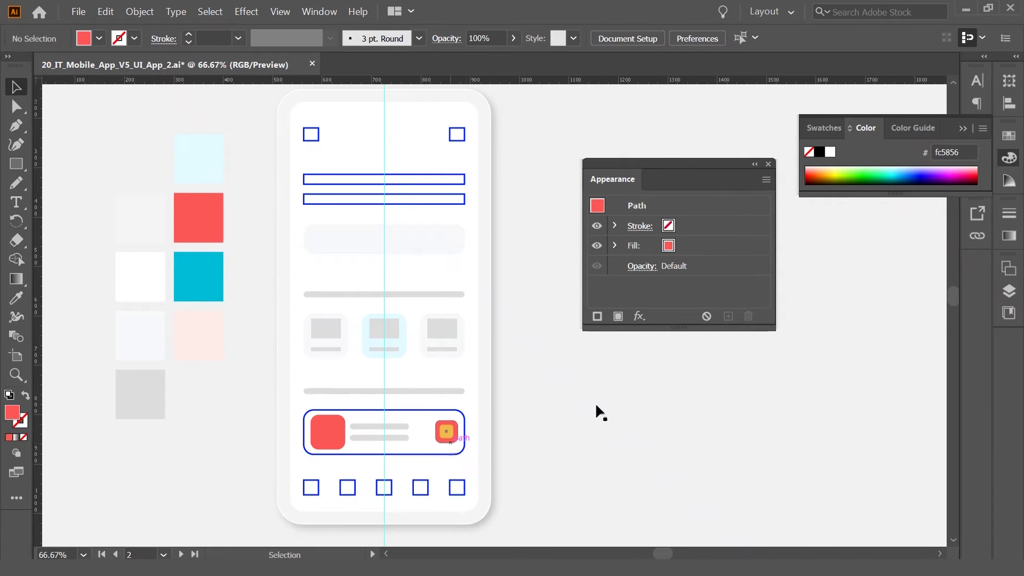
Step: Set the red outer icon square's opacity to 30%
left_click(446, 431)
key("shift+F8")
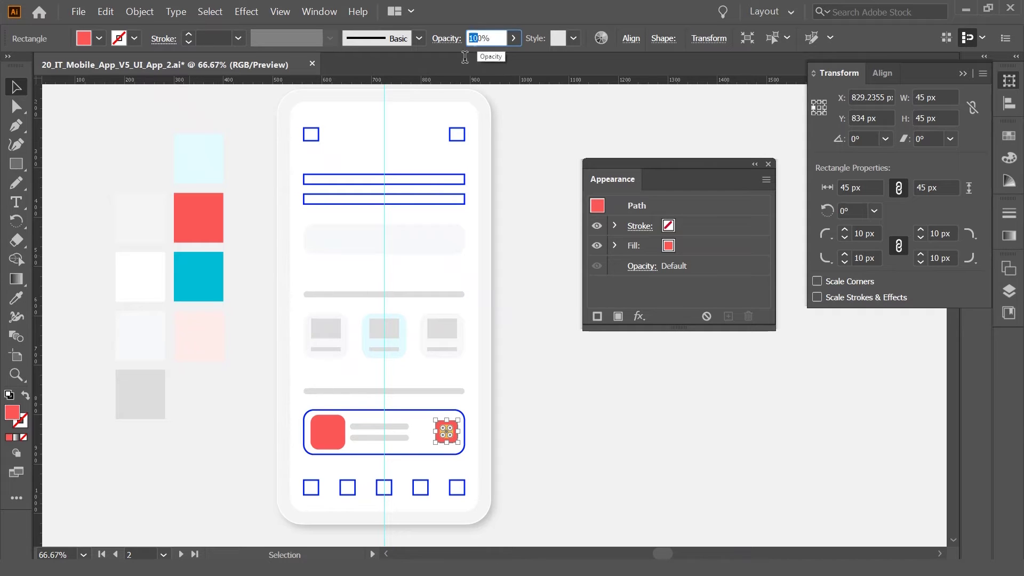
type("30")
key("Return")
left_click(516, 279)
scroll(516, 280, "down", 2)
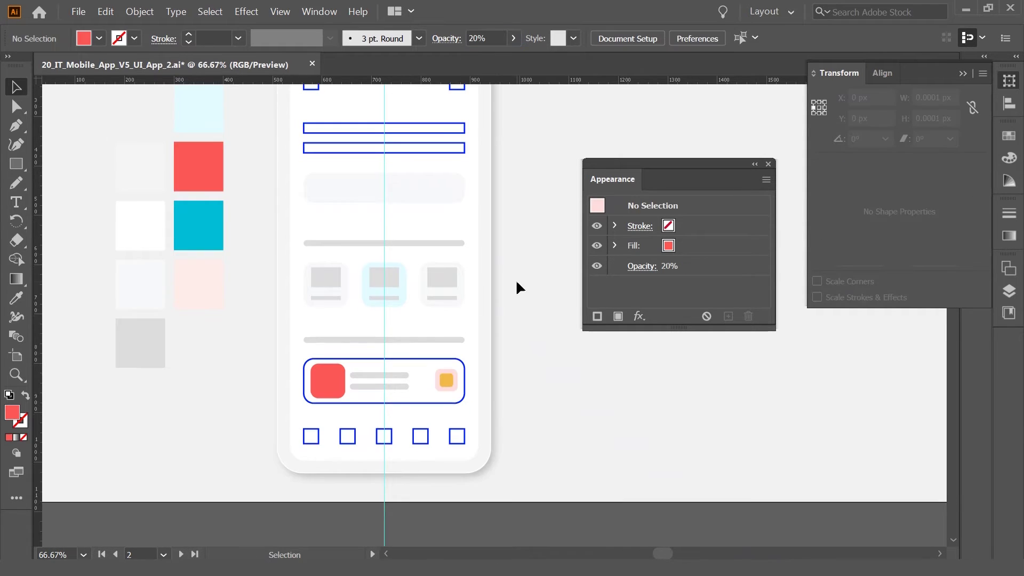
Step: Give the bottom card the pale pink swatch's fill, removing its blue outline
key("i")
left_click(188, 288)
key("v")
left_click(152, 444)
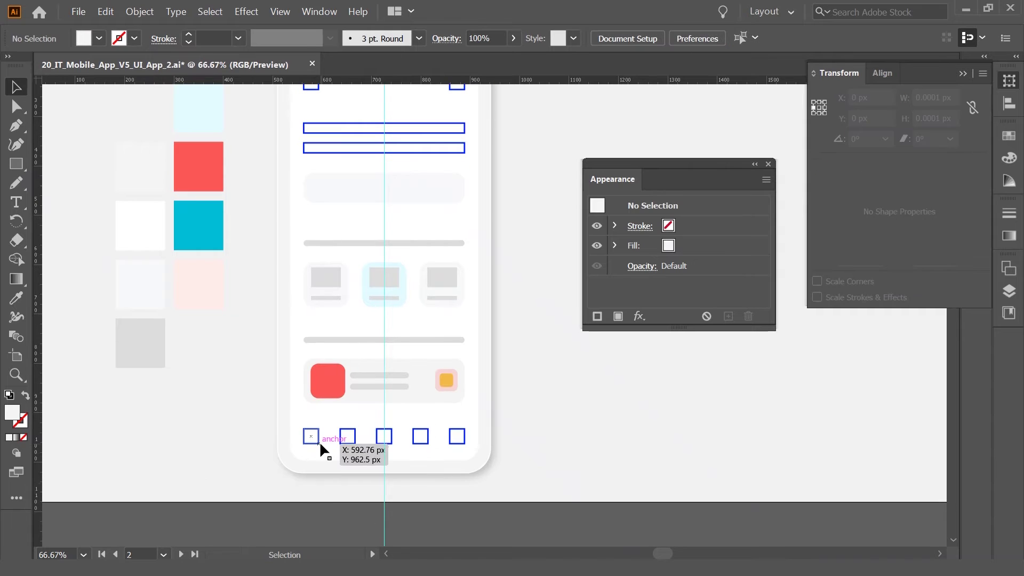
Step: Round the five bottom navigation squares with a 5 px corner radius
left_click(319, 440)
left_click(686, 400)
double_click(318, 440)
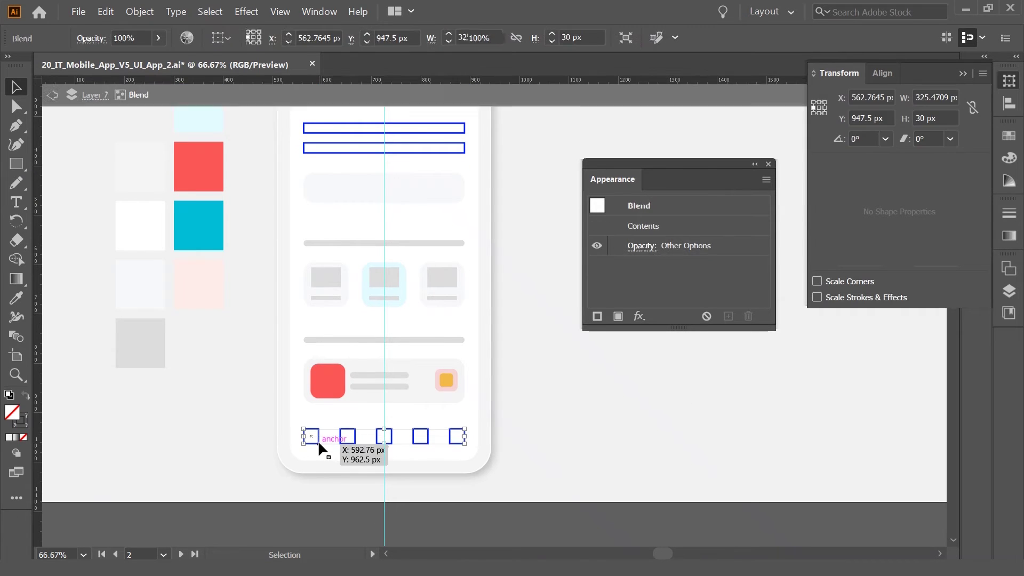
type("5")
key("Return")
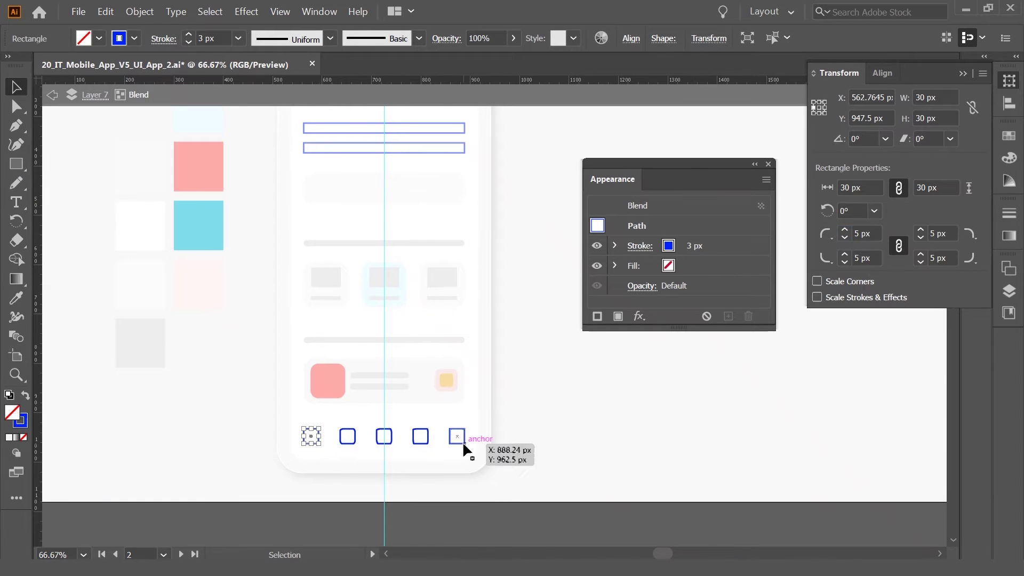
Step: Fill the navigation squares solid cyan from the swatch and exit the group's isolation mode
key("i")
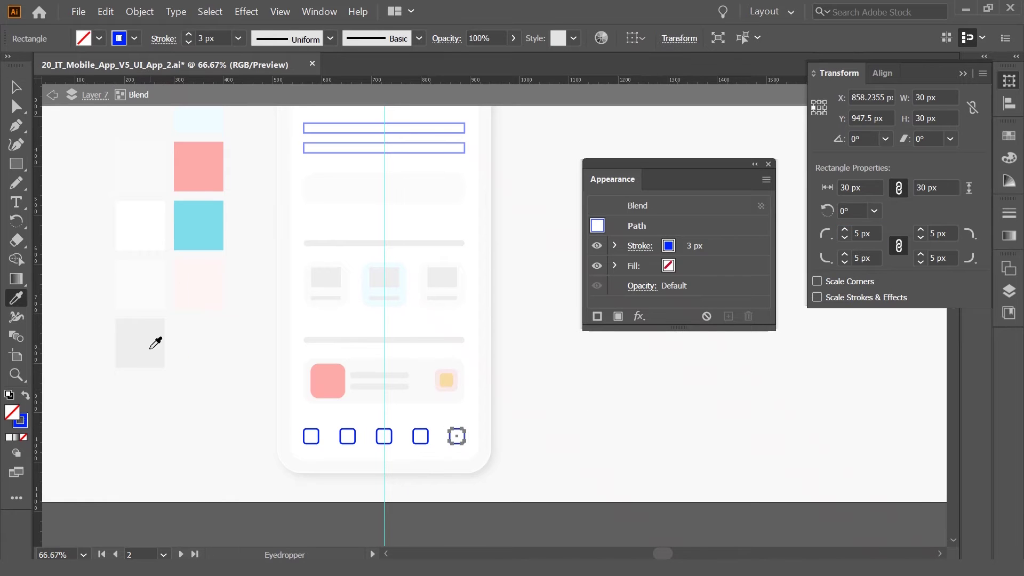
left_click(204, 215)
left_click(311, 436, "ctrl")
left_click(204, 213)
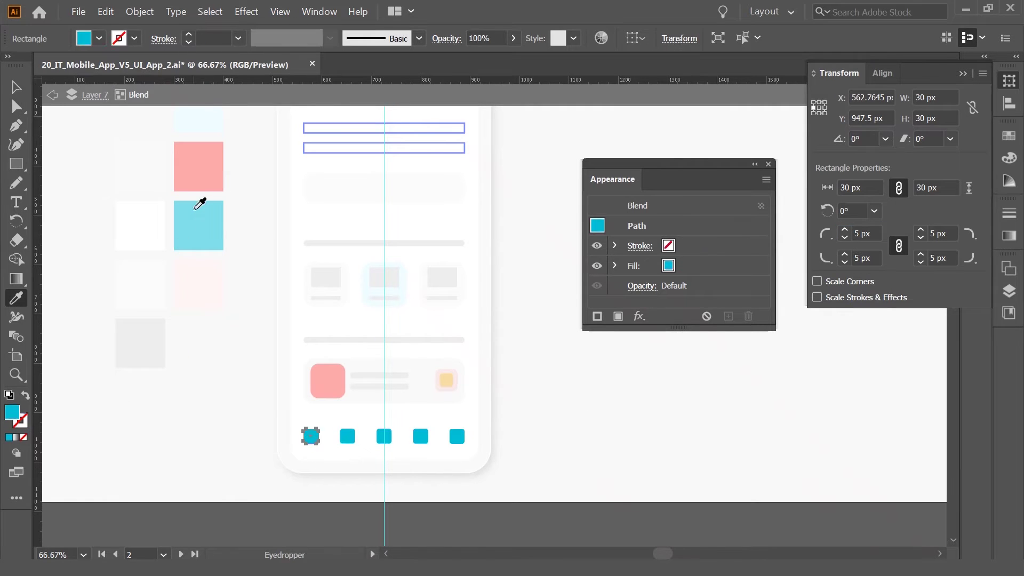
key("v")
left_click(231, 341)
scroll(232, 341, "up", 1)
double_click(232, 334)
scroll(229, 335, "up", 3)
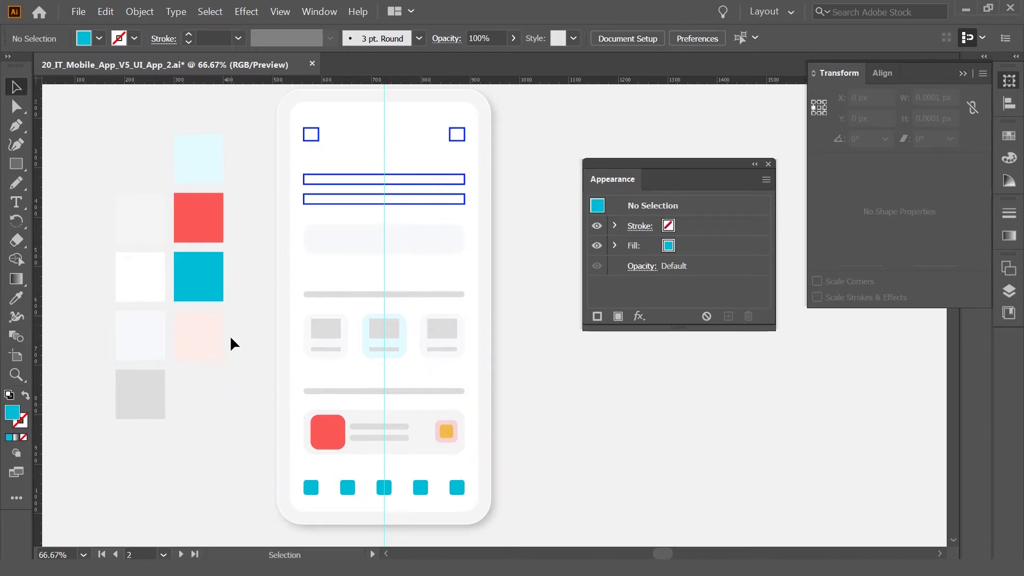
Step: Apply the grey bar style to both header bars and round them with 10 px corners
scroll(342, 320, "up", 2)
left_click(344, 212)
key("i")
left_click(384, 306)
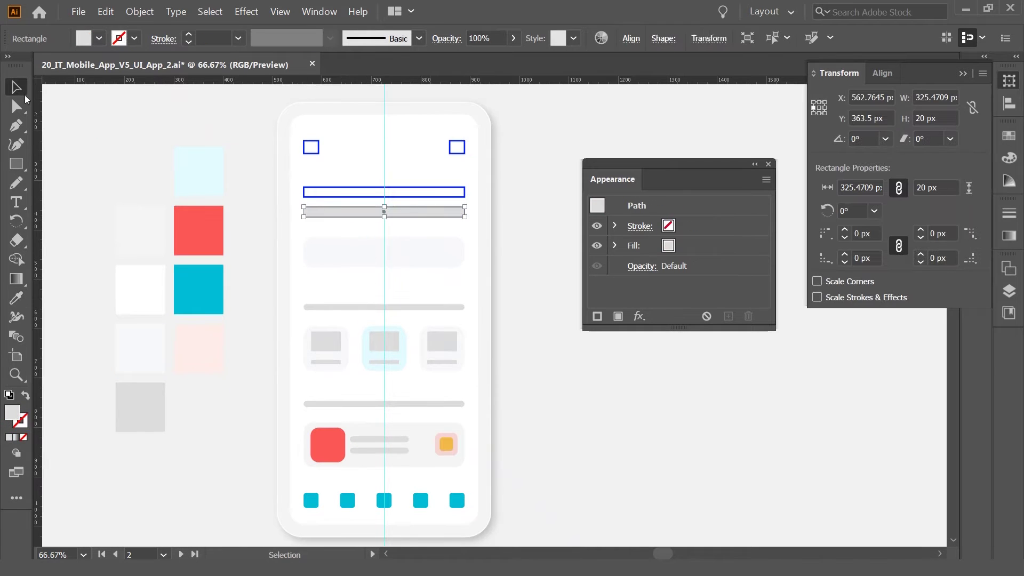
left_click(384, 192, "ctrl")
left_click(384, 404)
key("Return")
key("v")
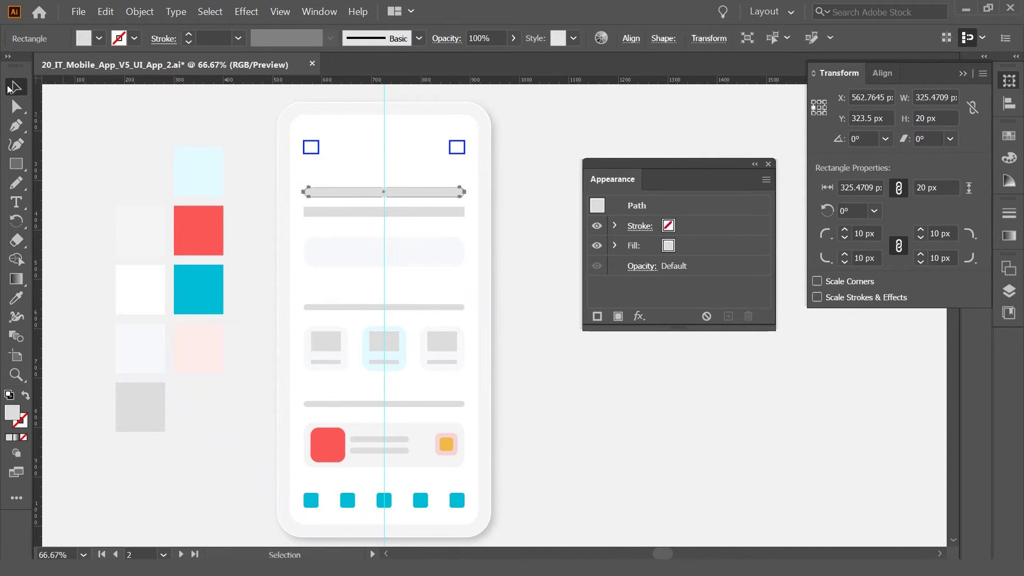
left_click(384, 212)
key("Return")
left_click(546, 226)
Step: Give the top-right corner square the grey bar style
scroll(480, 178, "down", 1)
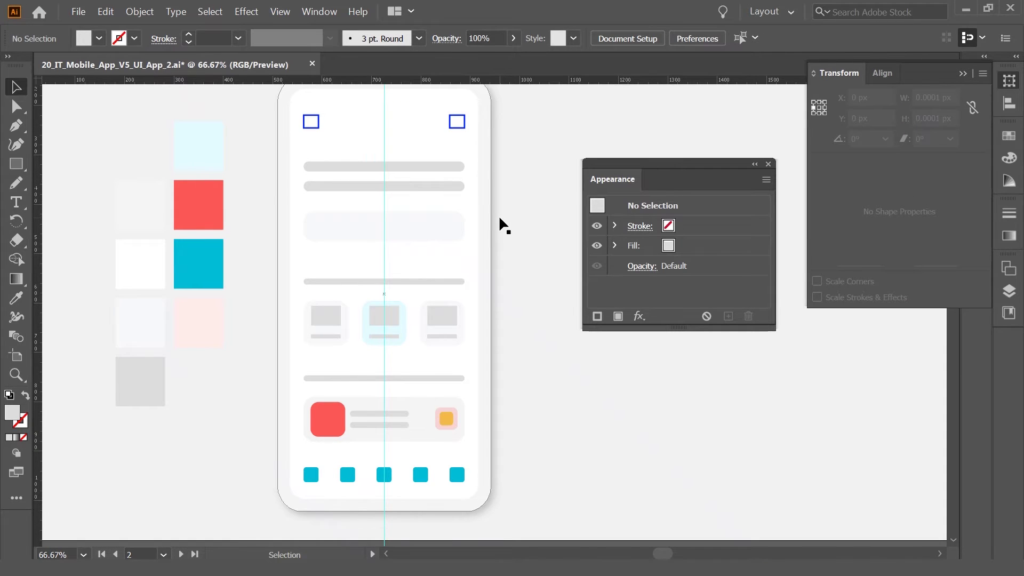
scroll(501, 203, "up", 1)
key("z")
scroll(469, 224, "up", 2)
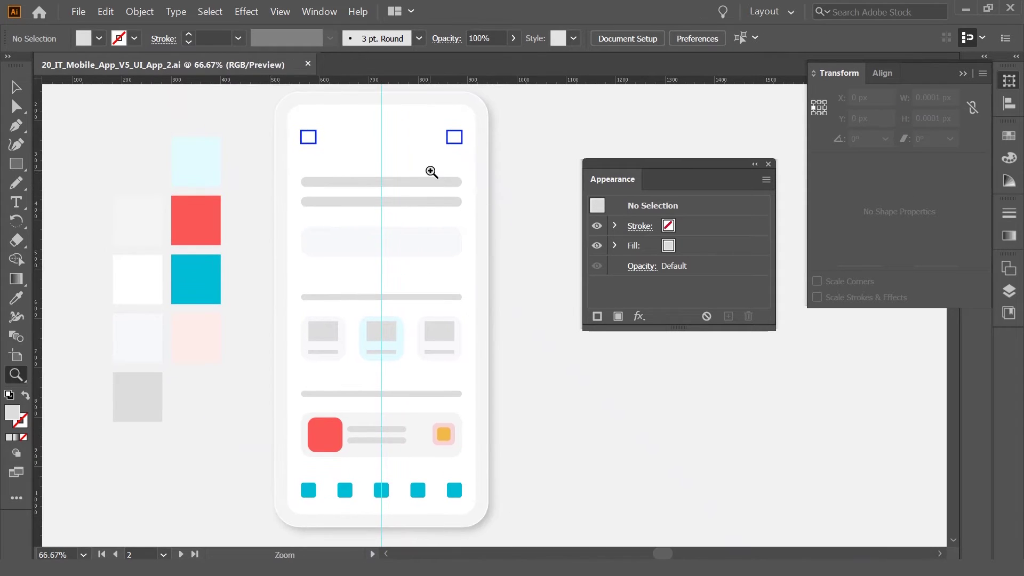
left_click(452, 144)
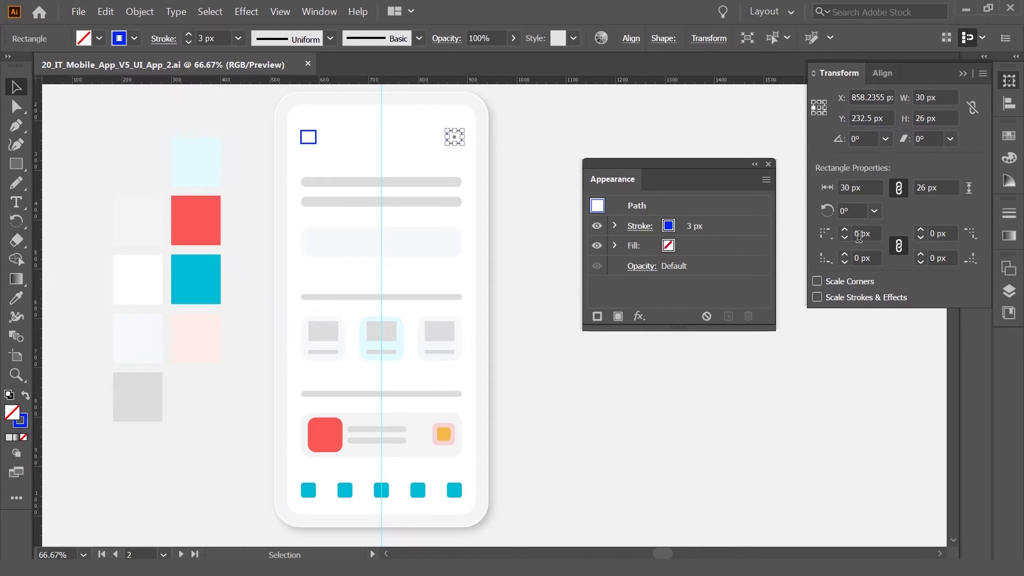
left_click(794, 240)
left_click(457, 144)
key("i")
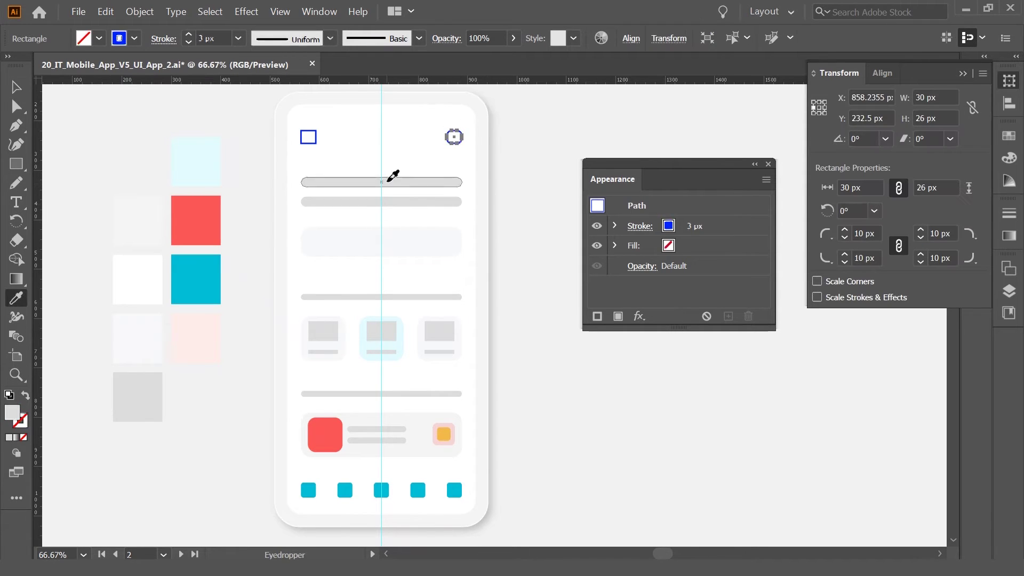
left_click(385, 182)
key("v")
Step: Give the top-left corner square the same grey style, then save the document
left_click(308, 137)
left_click(315, 153)
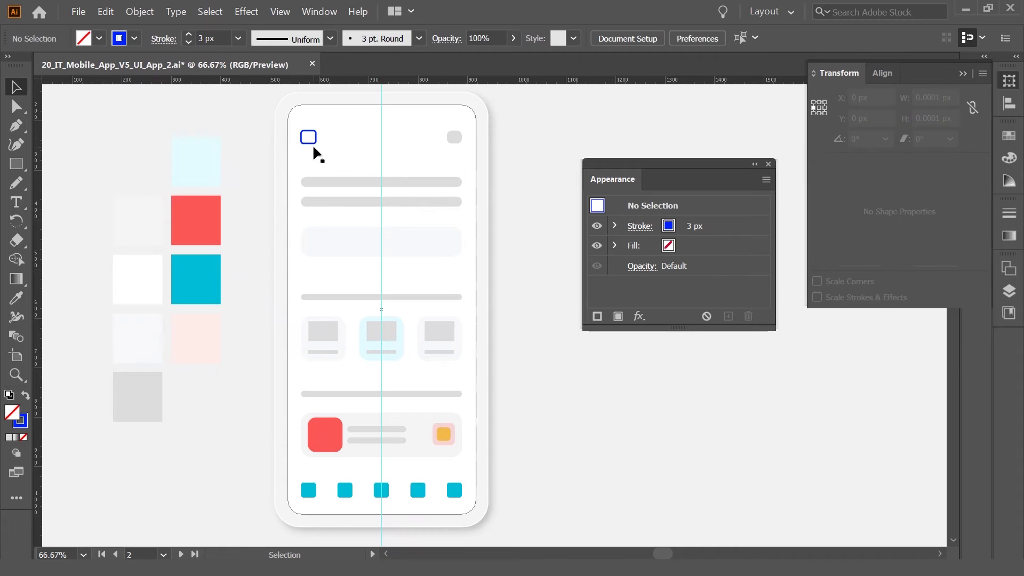
key("i")
left_click(385, 182)
key("v")
left_click(250, 123)
left_click(447, 137)
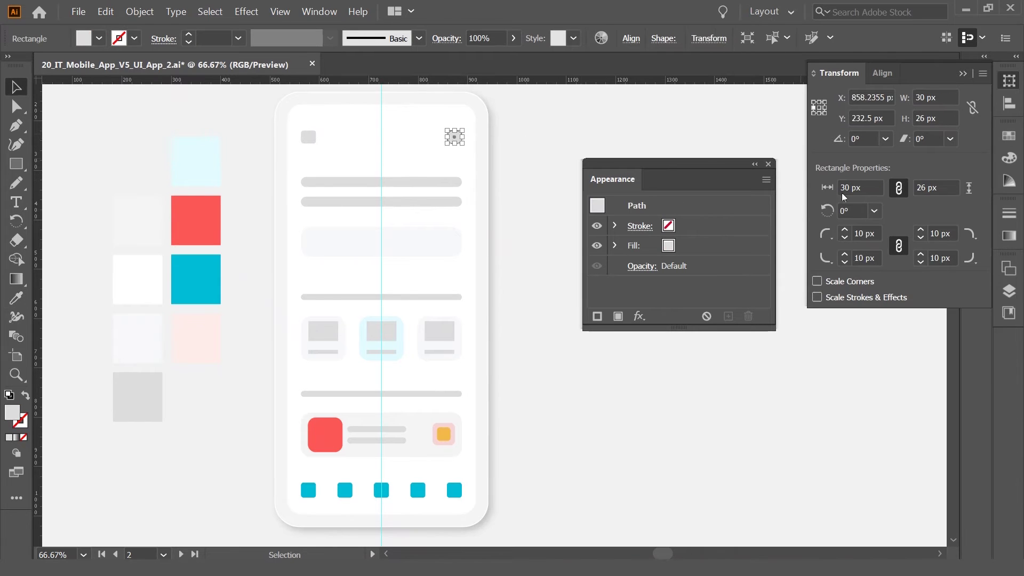
left_click(563, 214)
scroll(563, 215, "down", 1)
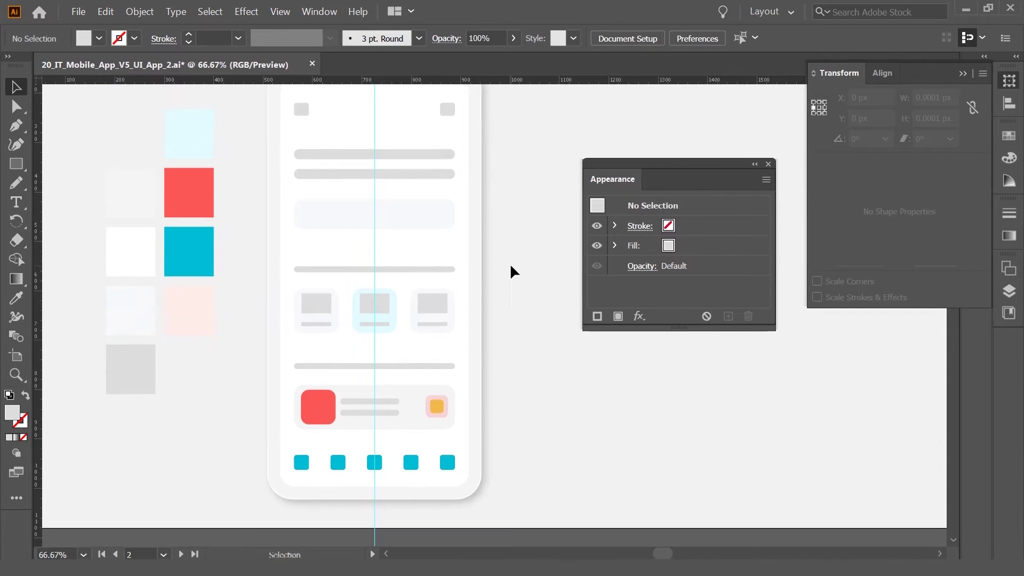
key("ctrl+s")
Step: Round the three grey card placeholder squares with an 8 px corner radius
left_click(323, 318)
left_click(379, 315, "shift")
left_click(432, 304, "shift")
type("8")
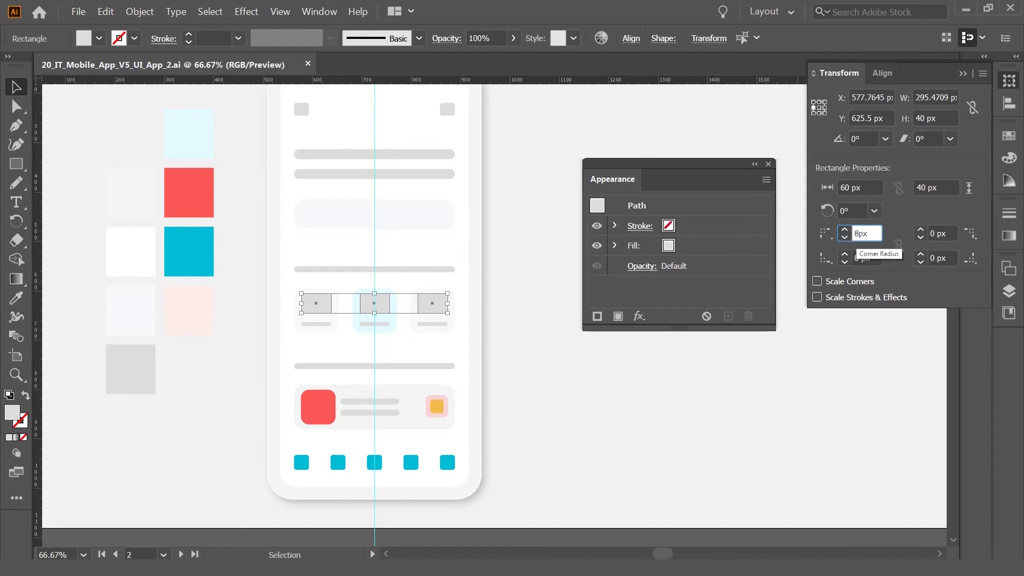
key("Return")
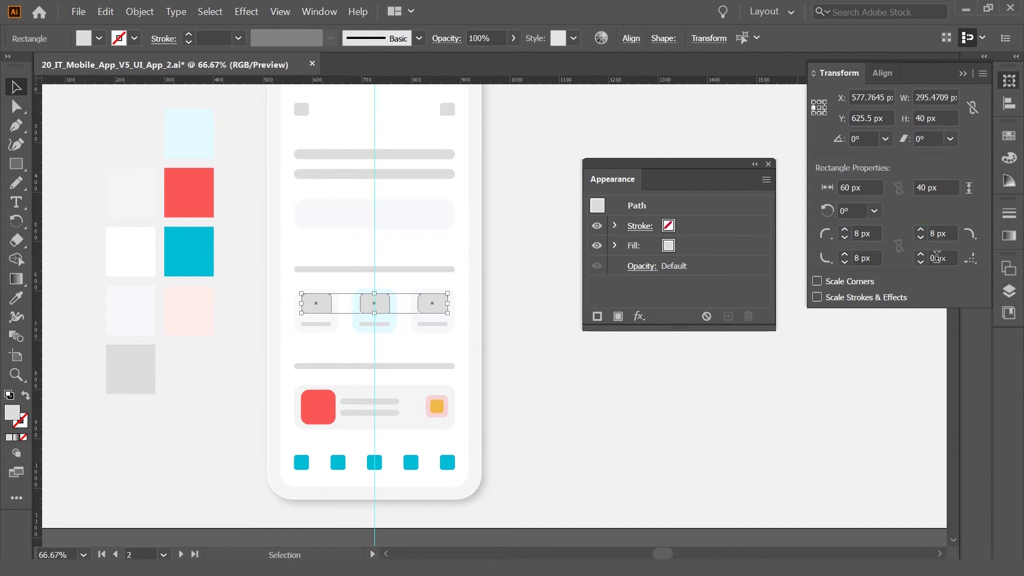
Step: Round the corners of the three thin caption bars beneath the cards
left_click(447, 324)
left_click(374, 324, "shift")
left_click(316, 324, "shift")
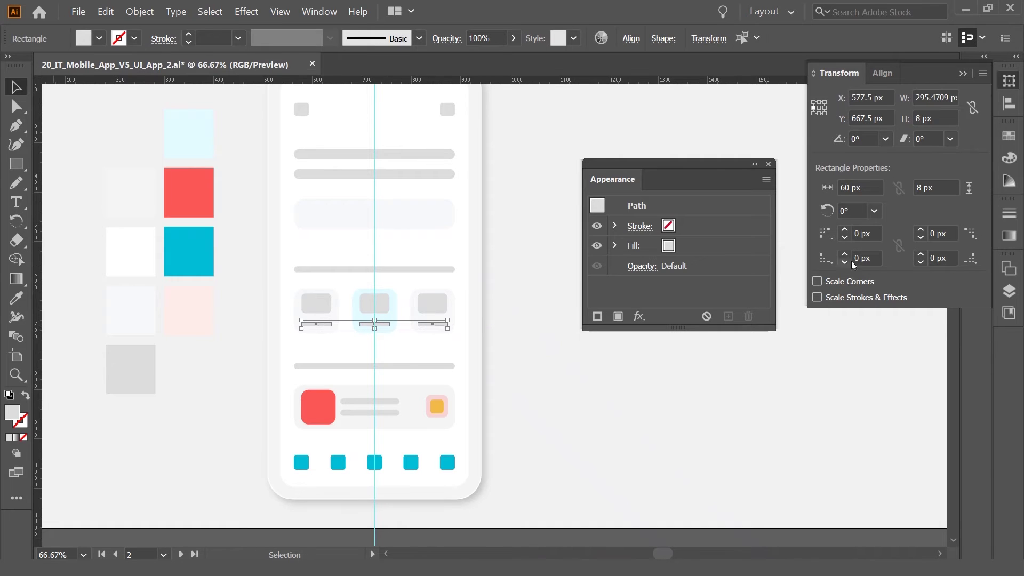
key("Return")
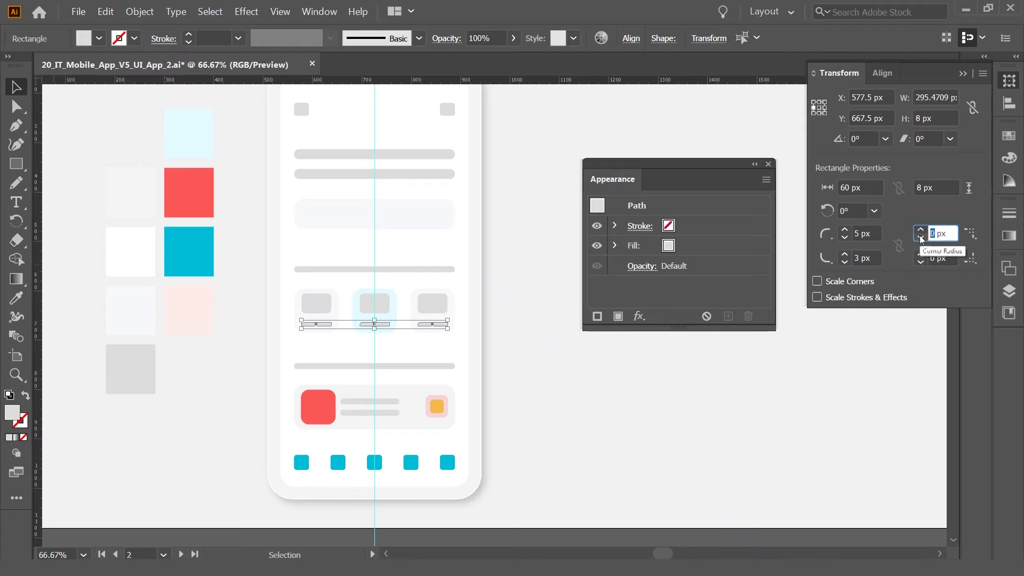
type("5")
left_click(523, 384)
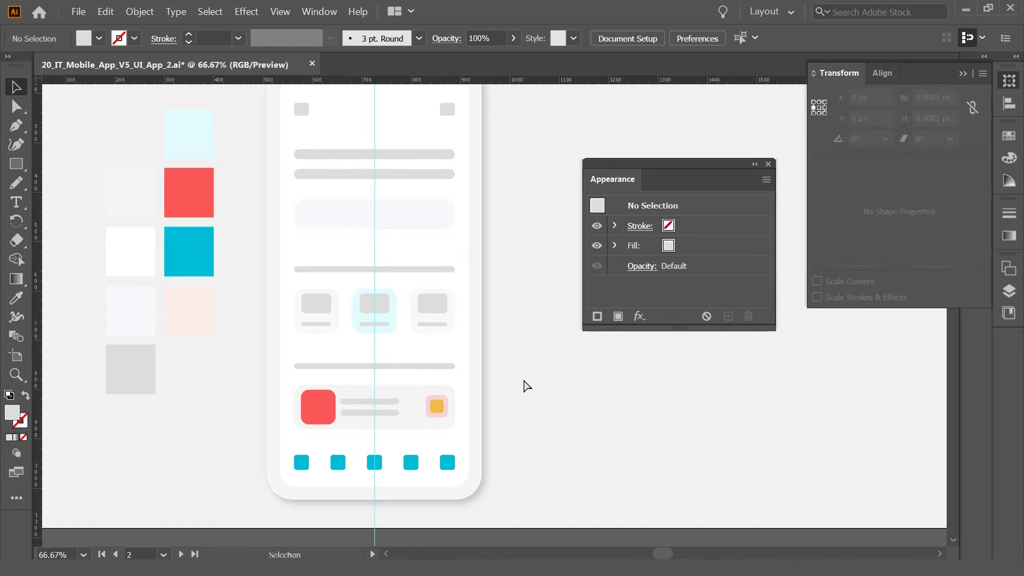
scroll(517, 368, "up", 2)
scroll(511, 382, "up", 5)
scroll(496, 290, "down", 4)
scroll(496, 290, "right", 1)
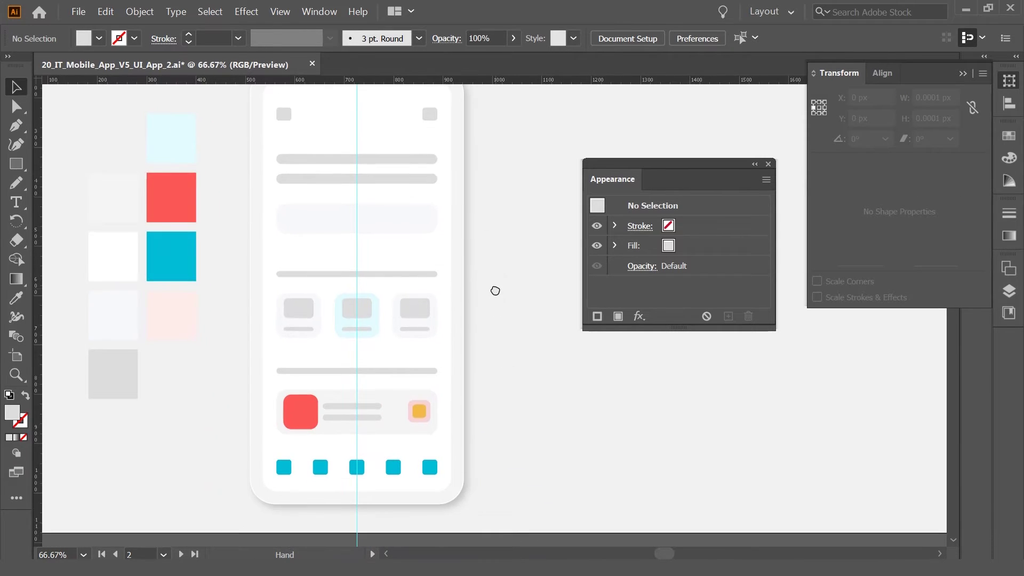
scroll(500, 294, "down", 1)
scroll(500, 295, "down", 3)
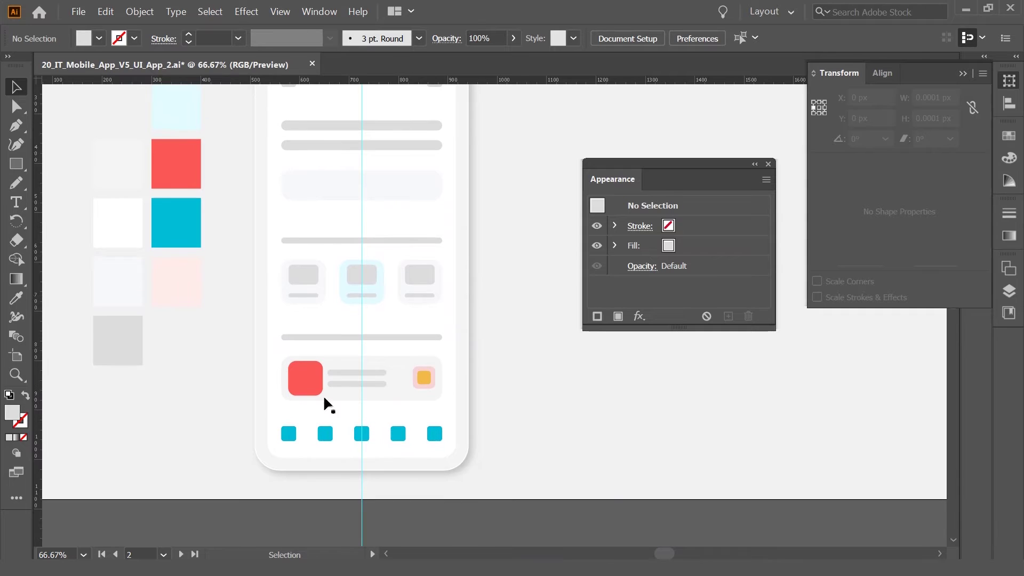
Step: Cut the cyan phone outline and paste it in place on a new Layer 8
key("ctrl+minus")
left_click_drag(482, 286, 439, 327)
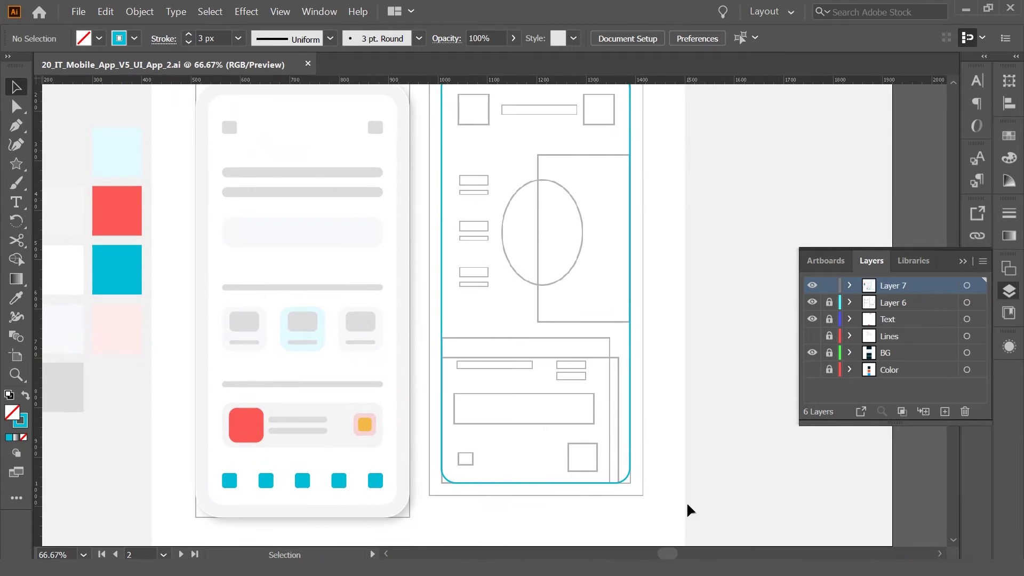
left_click(628, 481)
key("ctrl+x")
left_click(944, 411)
key("ctrl+f")
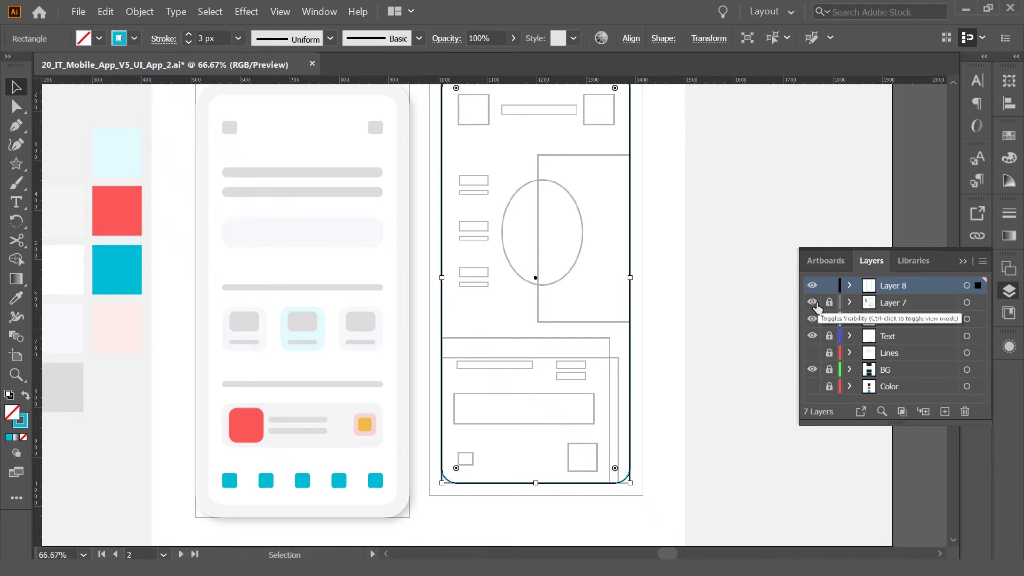
left_click(812, 301)
scroll(564, 359, "up", 2)
key("z")
left_click(533, 278)
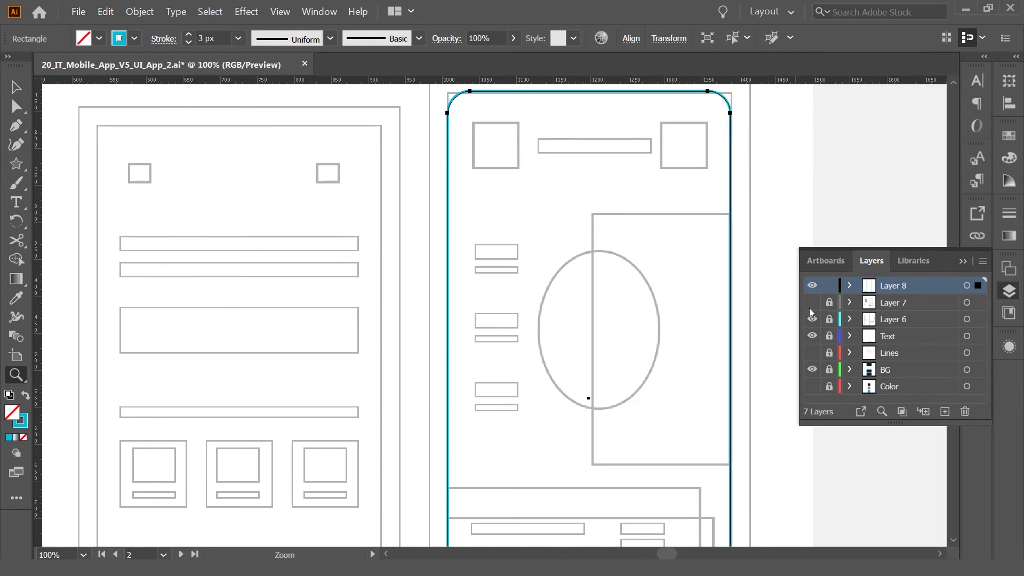
left_click(811, 303)
Step: Copy the grey bar from the left mockup, lock Layer 7, and centre the pasted bar on the outline
key("v")
left_click(328, 242)
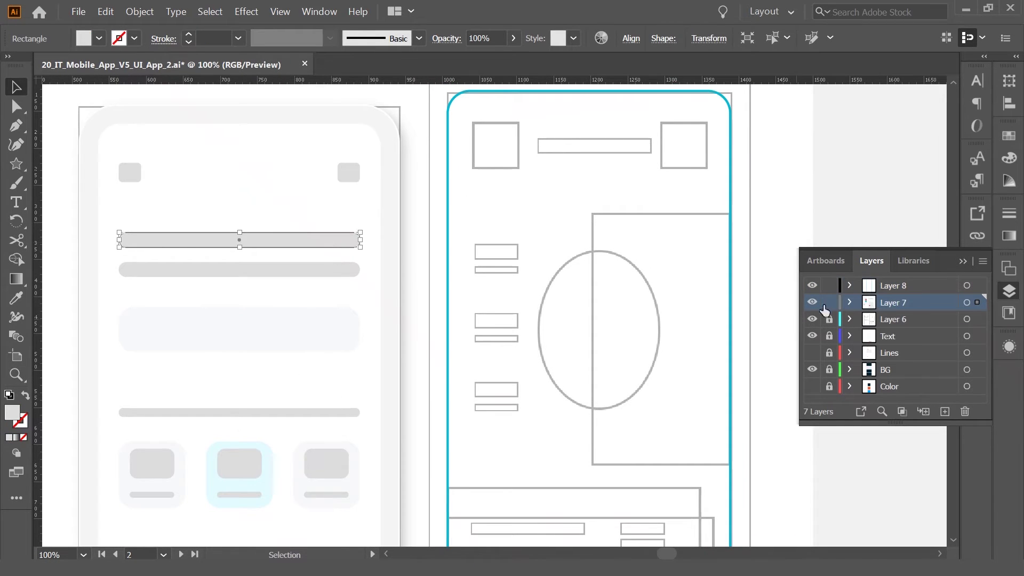
left_click(828, 302)
key("z")
left_click(605, 206)
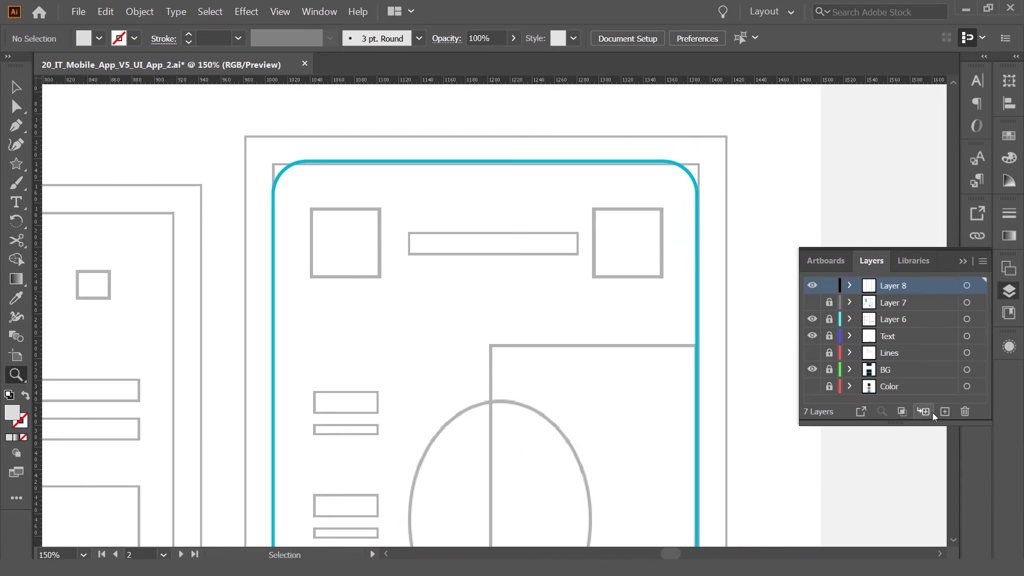
key("v")
left_click(697, 251)
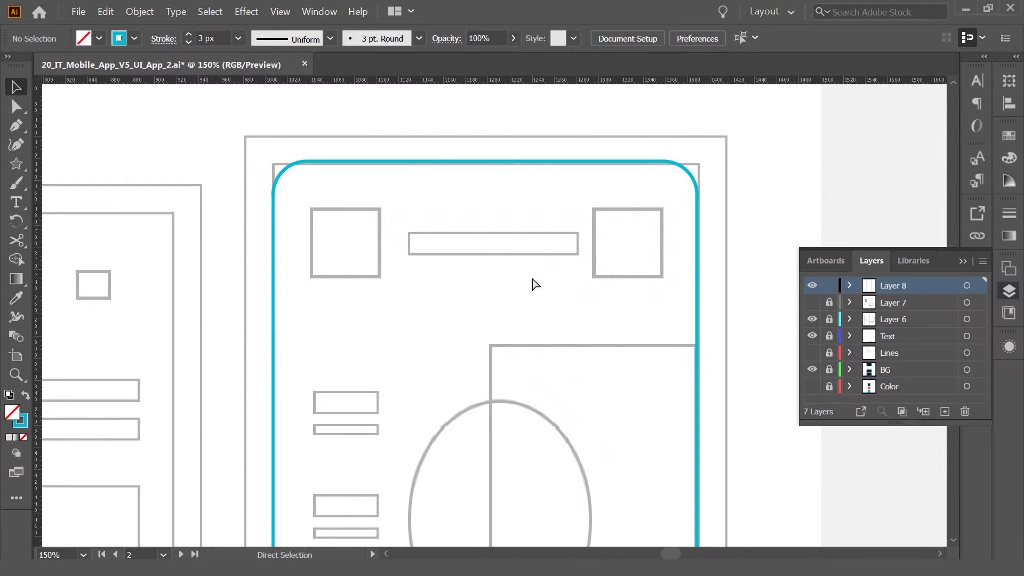
key("ctrl+v")
left_click(690, 380)
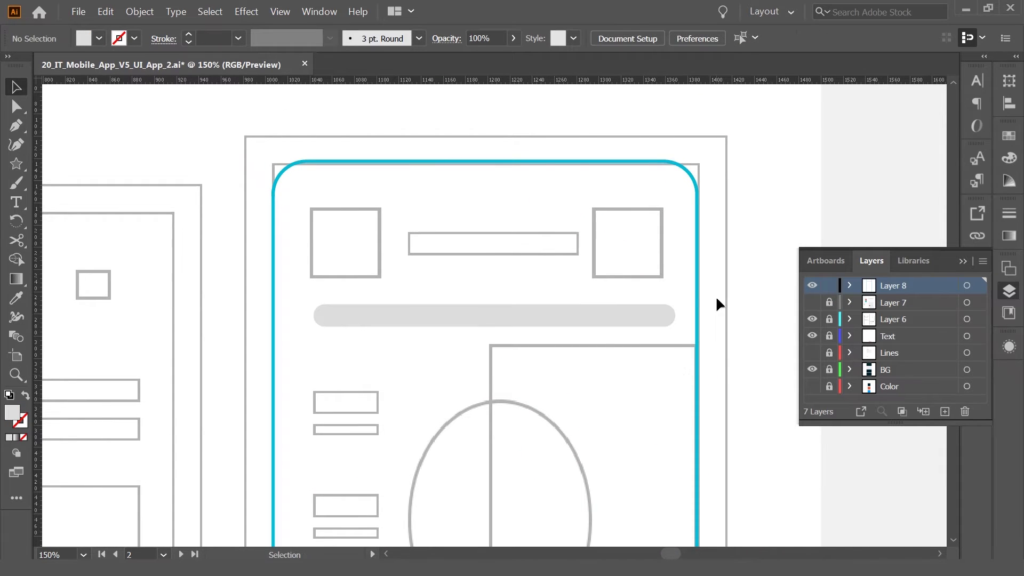
left_click(667, 315)
left_click(697, 320)
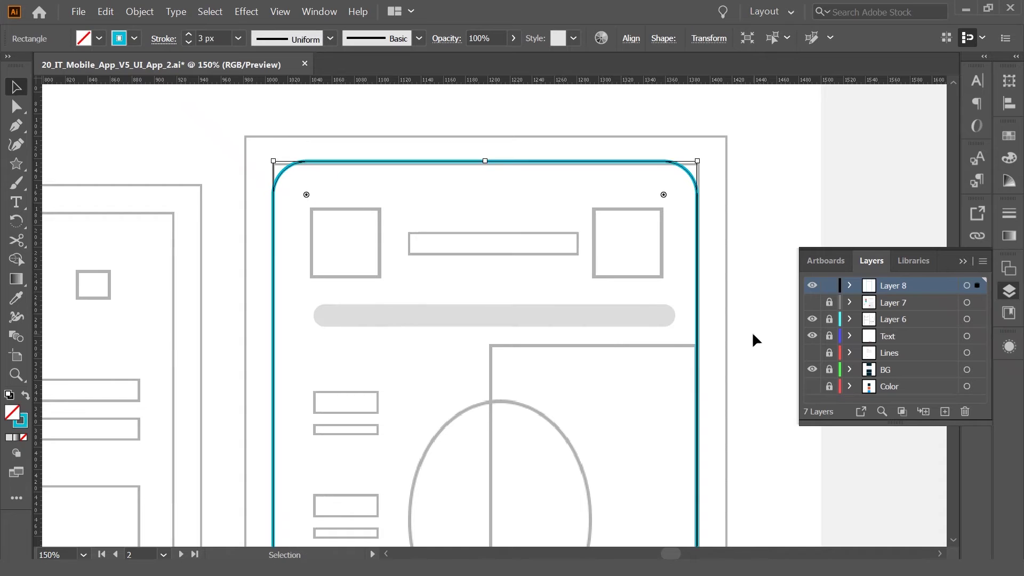
left_click(631, 38)
left_click(491, 127)
Step: Draw an 80×80 square at the wireframe's top-left, aligned to the bar's left edge
mouse_move(441, 359)
left_mouse_down()
mouse_move(548, 310)
mouse_move(542, 351)
left_mouse_up()
left_click_drag(514, 249, 518, 273)
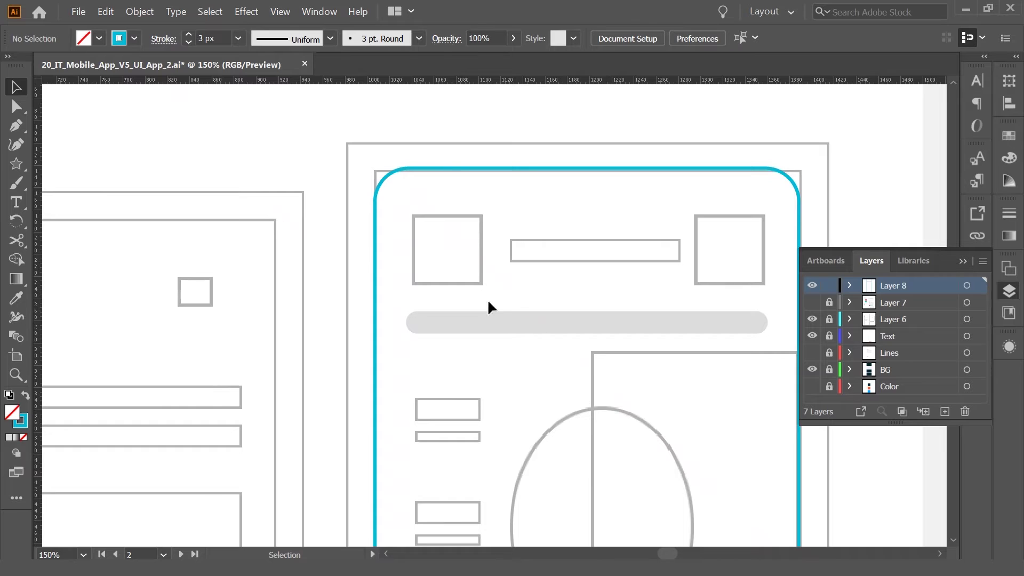
left_click_drag(16, 163, 53, 162)
left_click(450, 234)
type("8")
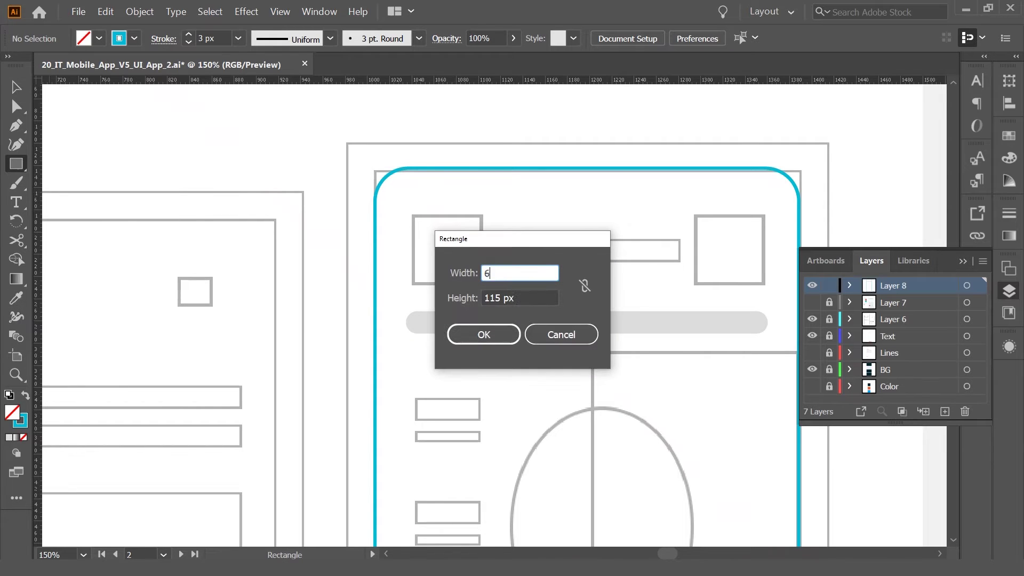
type("0")
key("Tab")
type("80")
mouse_move(504, 282)
left_mouse_down()
mouse_move(473, 282)
mouse_move(699, 288)
left_mouse_up()
left_click(464, 323, "shift")
left_click(814, 37)
left_click(465, 118)
left_click(464, 290)
Step: Duplicate the square to the right side, aligned with the bar's right edge
left_click(688, 323, "shift")
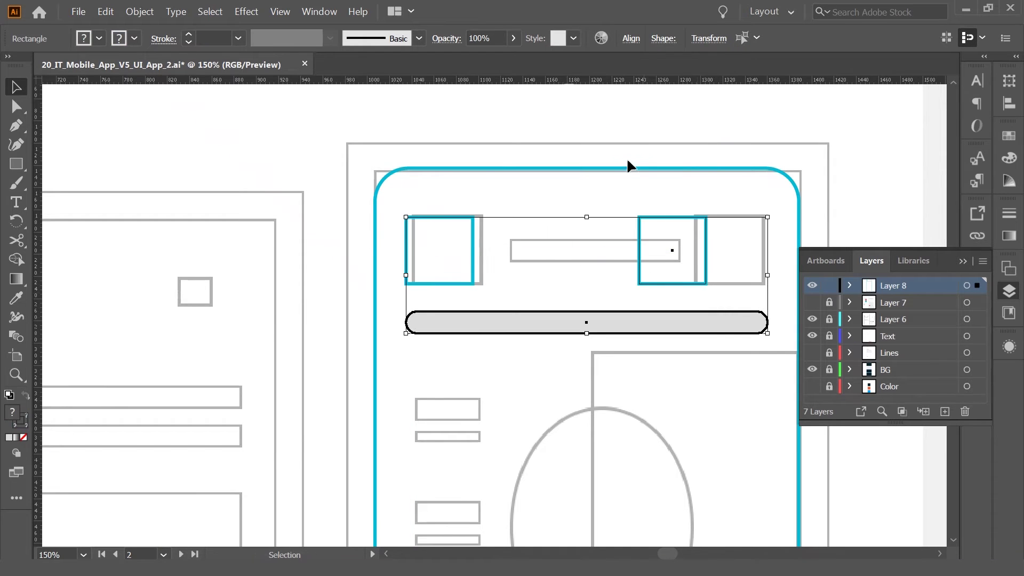
left_click(631, 38)
left_click(527, 83)
left_click(560, 263)
Step: Narrow the bar to fit between the squares and give it their cyan outline
scroll(551, 229, "down", 3)
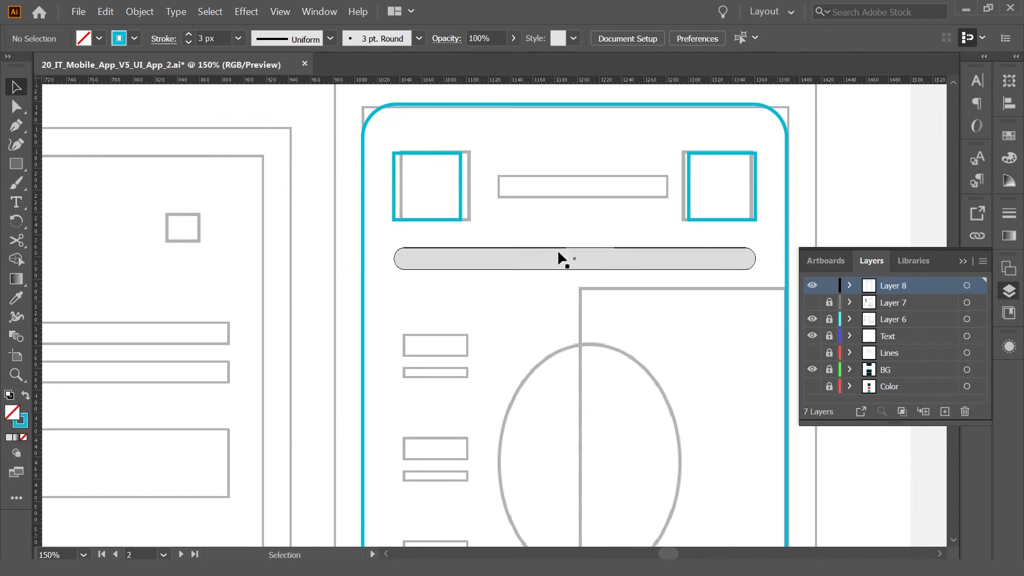
left_click_drag(557, 261, 555, 192)
left_click_drag(394, 186, 494, 185)
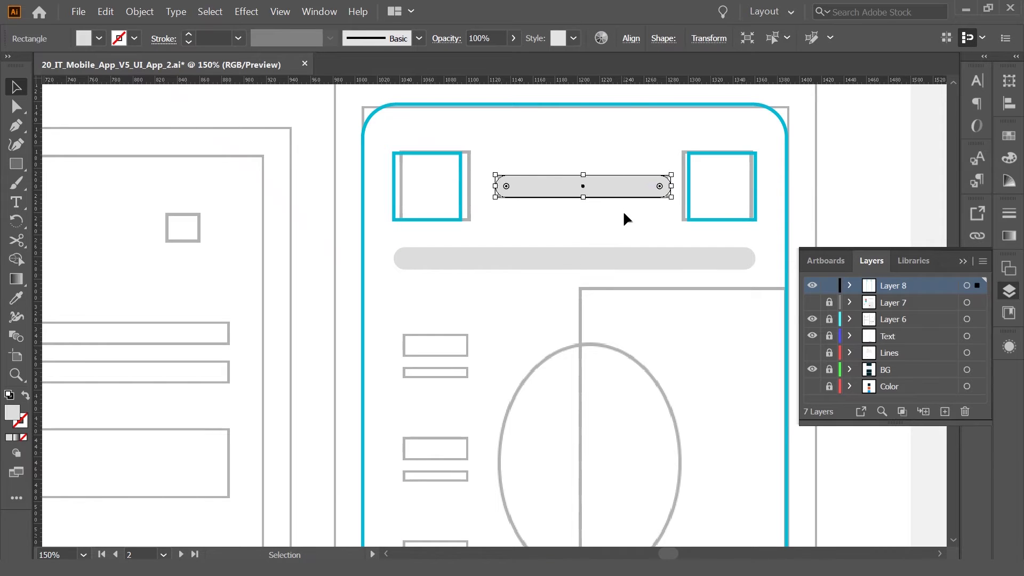
key("i")
left_click(452, 219)
key("v")
left_click(549, 213)
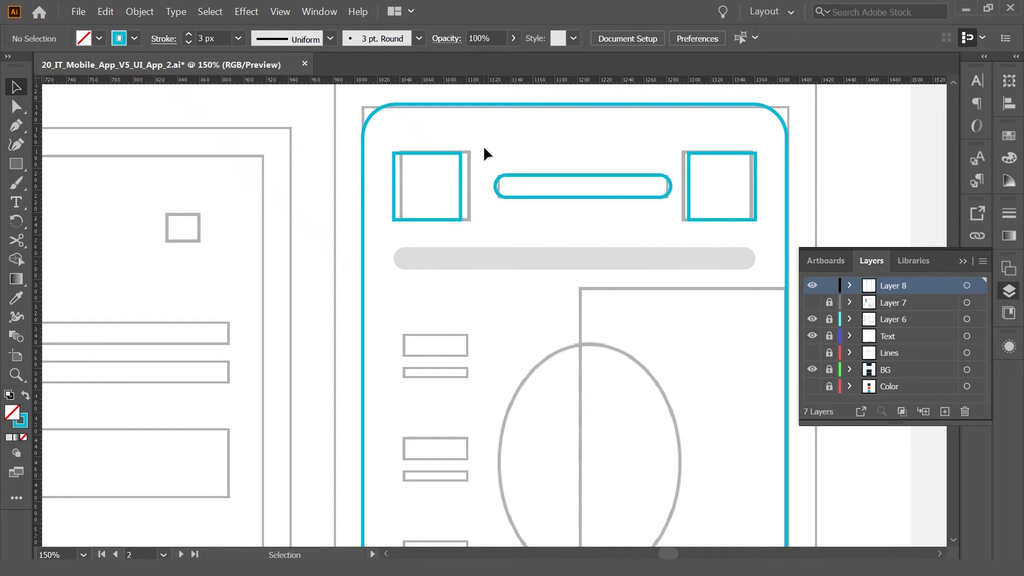
left_click_drag(484, 149, 666, 224)
Step: Copy the cyan header bar down and narrow it to trace the first list box
scroll(569, 232, "down", 2)
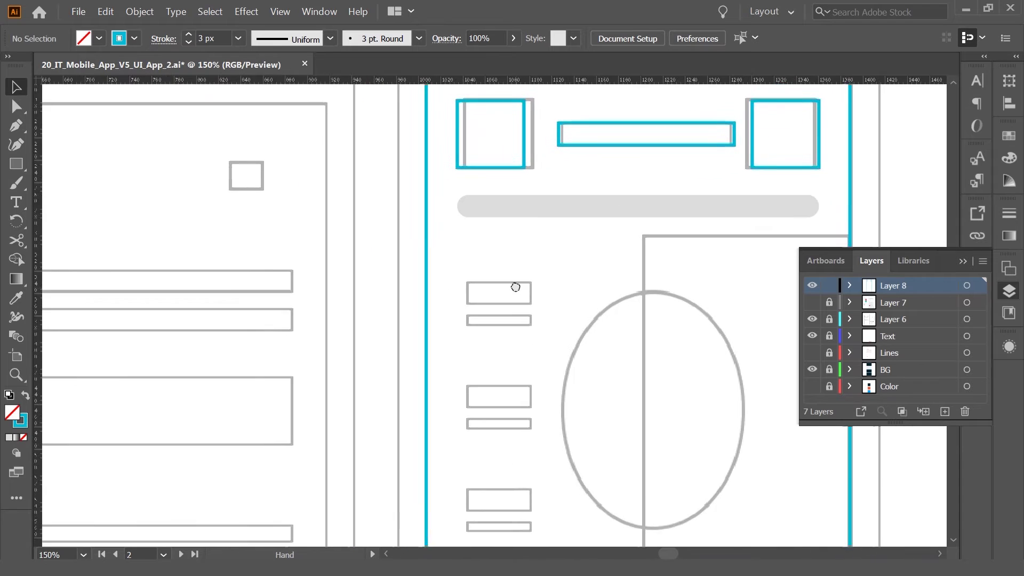
scroll(533, 266, "left", 2)
left_click_drag(505, 303, 489, 320)
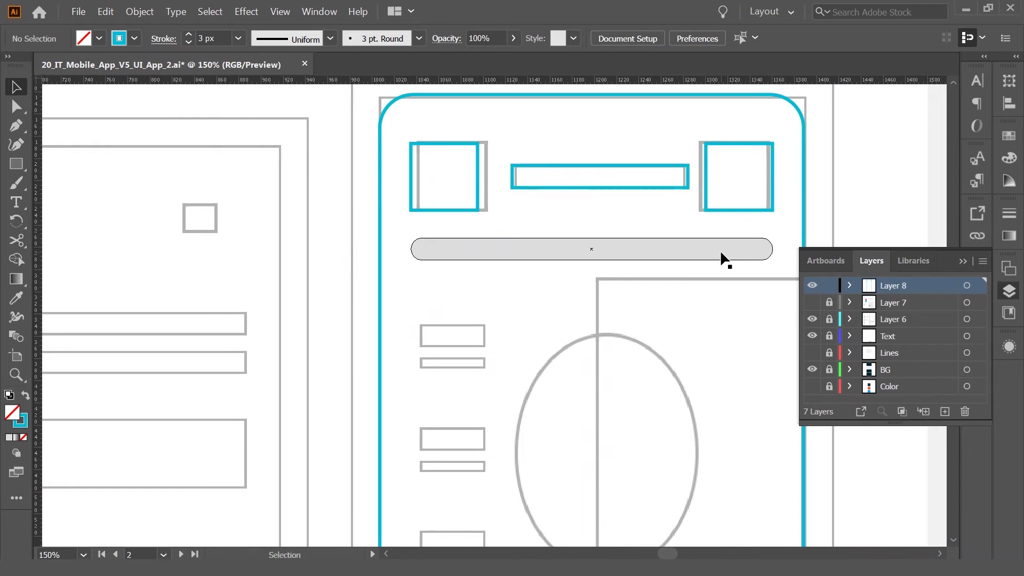
key("ctrl+minus")
scroll(538, 256, "down", 3)
left_click_drag(538, 257, 529, 264)
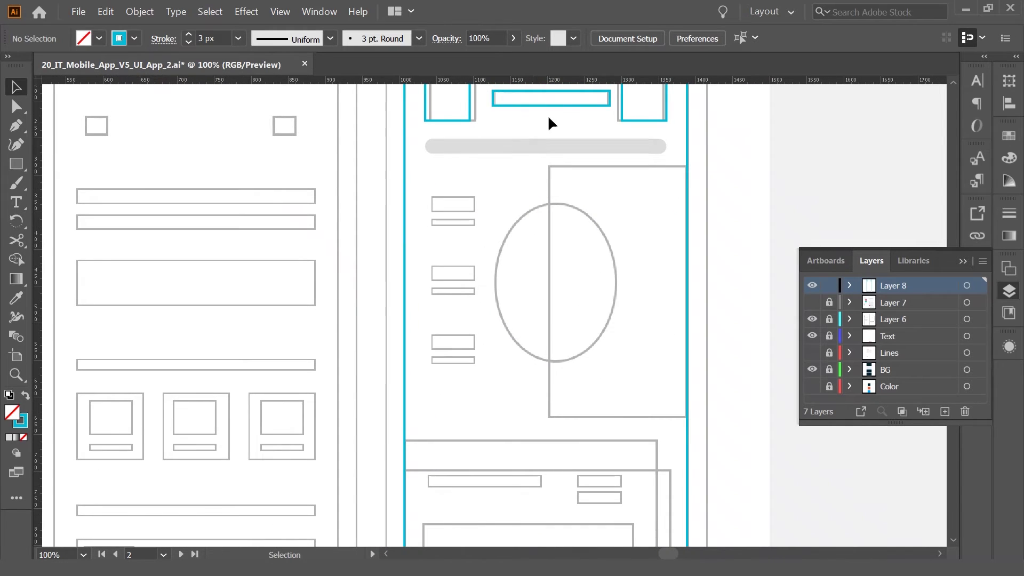
mouse_move(594, 104)
left_mouse_down()
mouse_move(536, 215)
mouse_move(475, 203)
left_mouse_up()
left_click(506, 247)
key("ctrl+plus")
key("ctrl+plus")
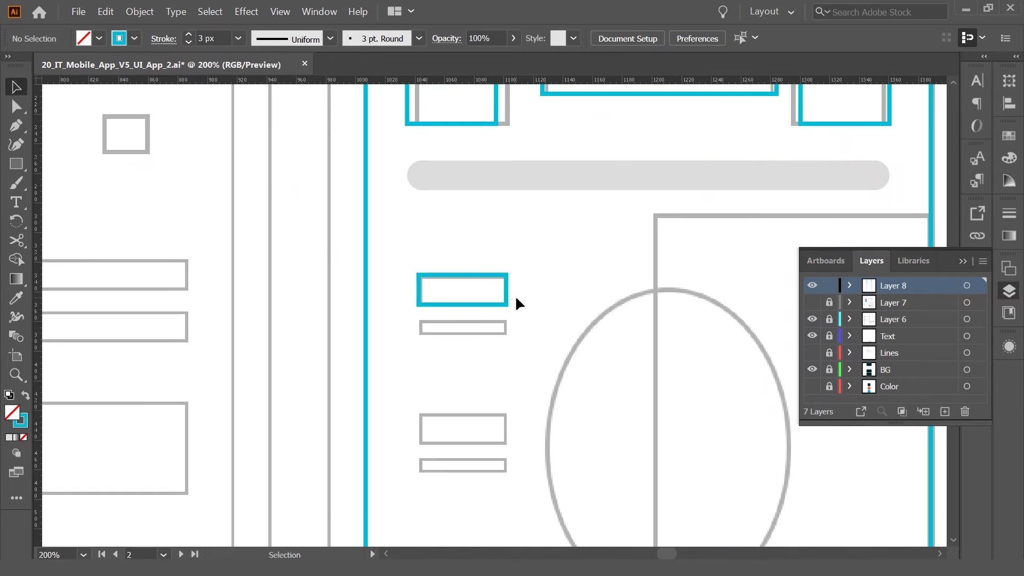
Step: Copy the cyan box onto the thin line below and set its height to 10 px
left_click_drag(469, 304, 478, 367)
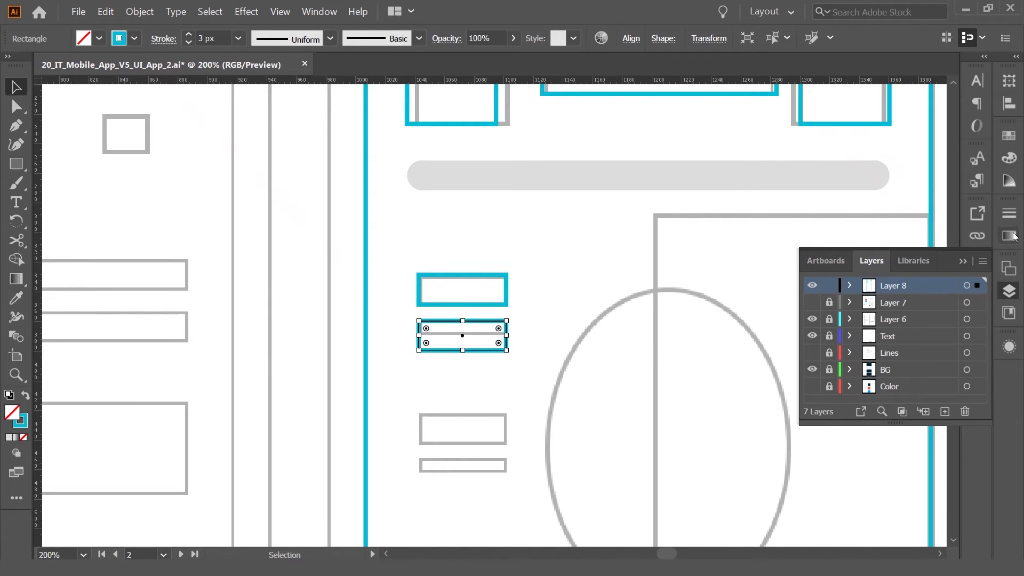
key("shift+F8")
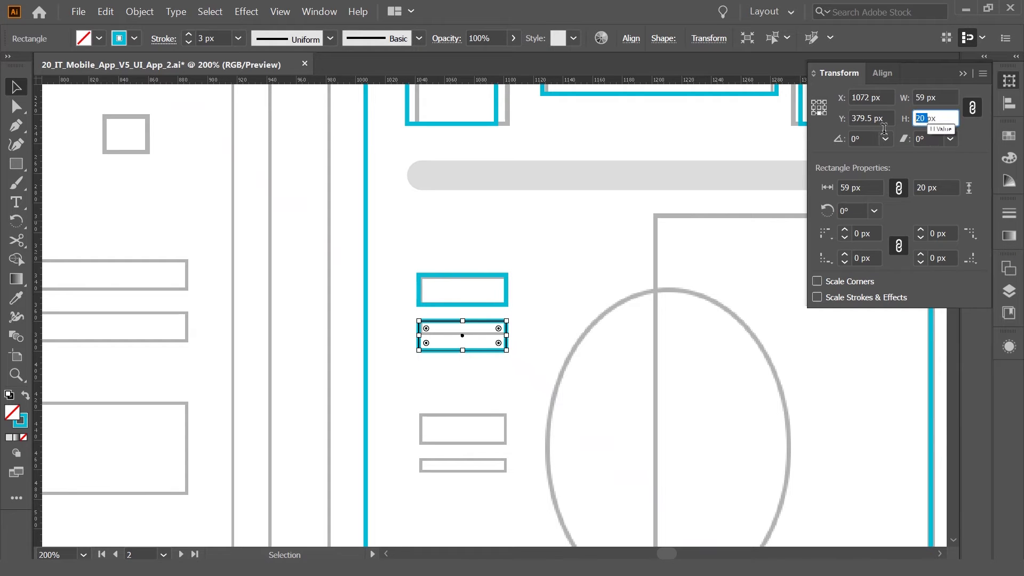
key("ctrl+z")
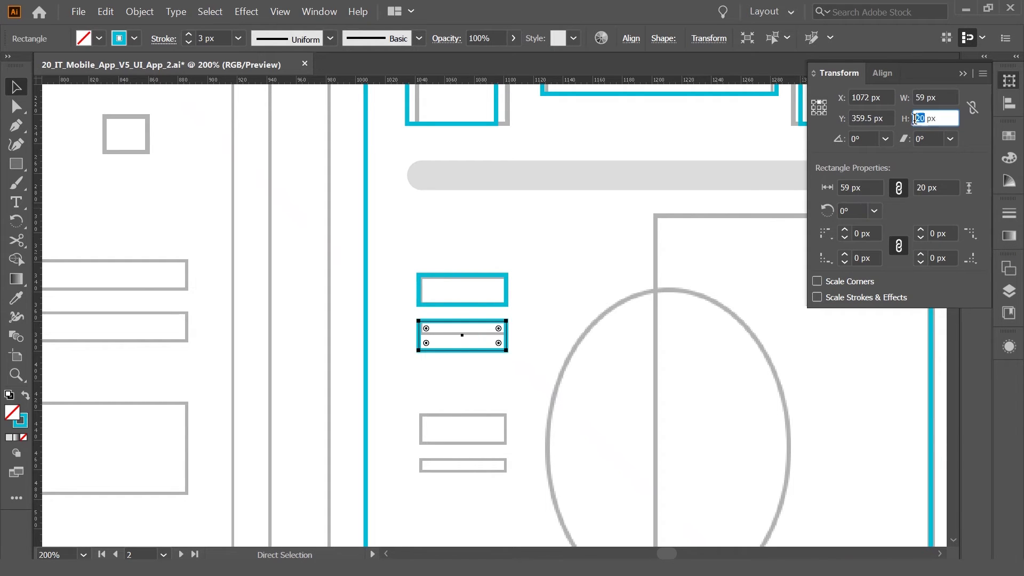
type("10")
key("Return")
left_click(590, 348)
scroll(534, 303, "down", 3)
scroll(535, 303, "left", 2)
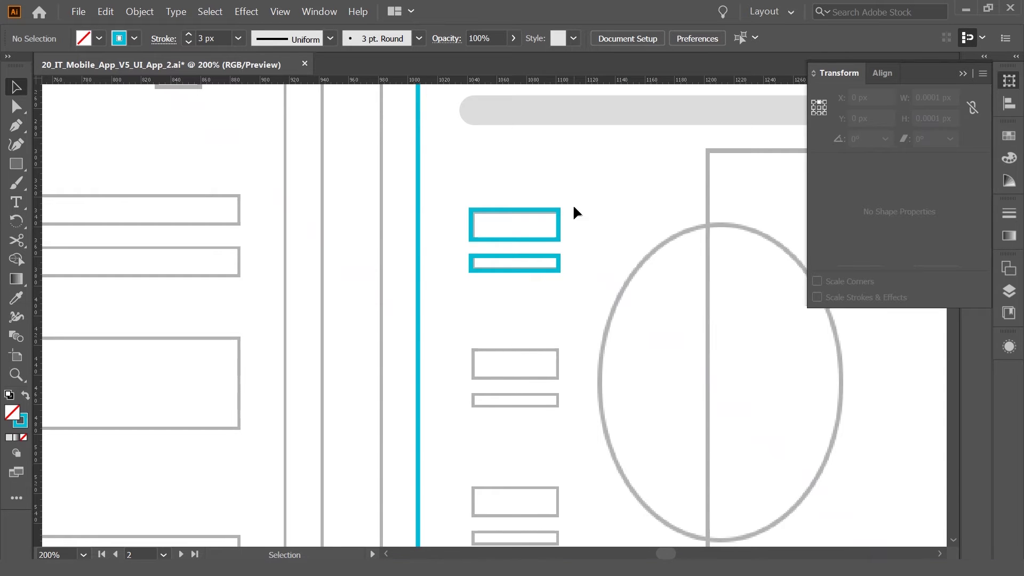
Step: Duplicate both cyan list shapes downward to trace the remaining list-box pairs
left_click_drag(574, 208, 513, 281)
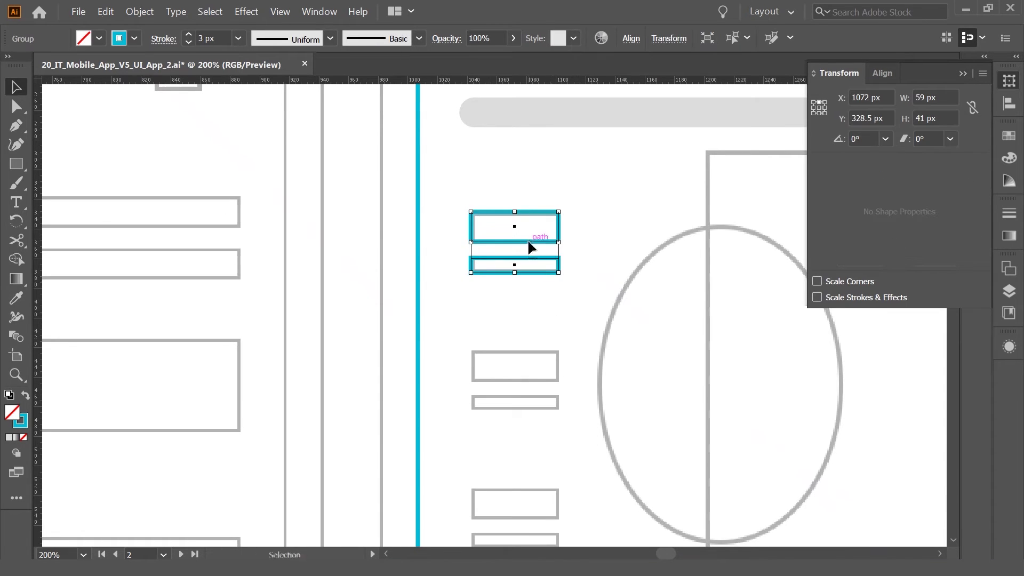
left_click_drag(530, 247, 539, 383)
scroll(539, 384, "down", 3)
left_click_drag(537, 290, 537, 427)
key("ctrl+g")
scroll(536, 432, "down", 3)
scroll(532, 424, "down", 3, "alt")
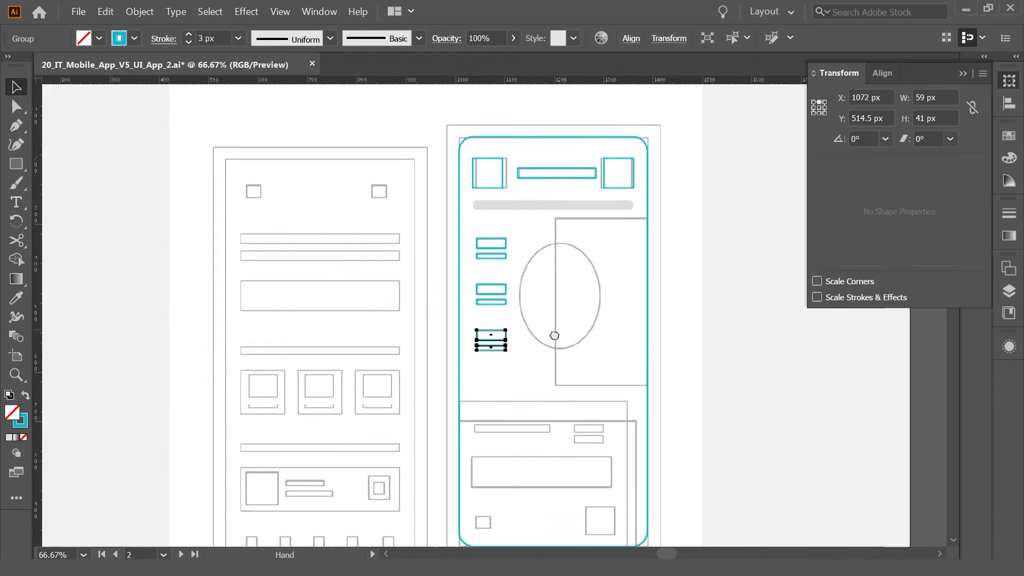
scroll(521, 343, "right", 1)
left_click(555, 382)
scroll(522, 431, "up", 1, "alt")
Step: Copy the top-right square and stretch it into the tall side rectangle
left_click_drag(522, 431, 516, 453)
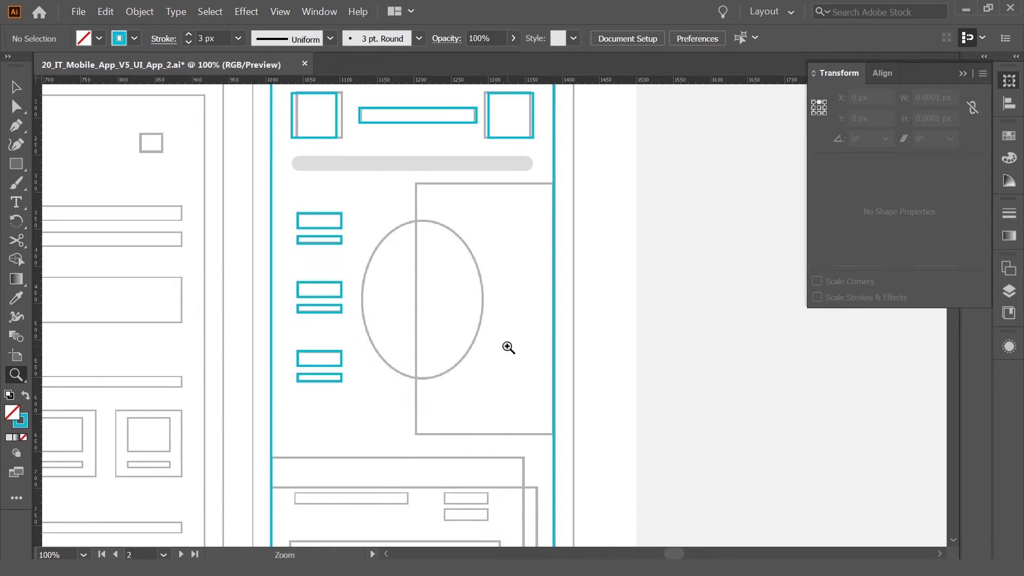
mouse_move(510, 137)
left_mouse_down()
mouse_move(440, 228)
mouse_move(454, 434)
left_mouse_up()
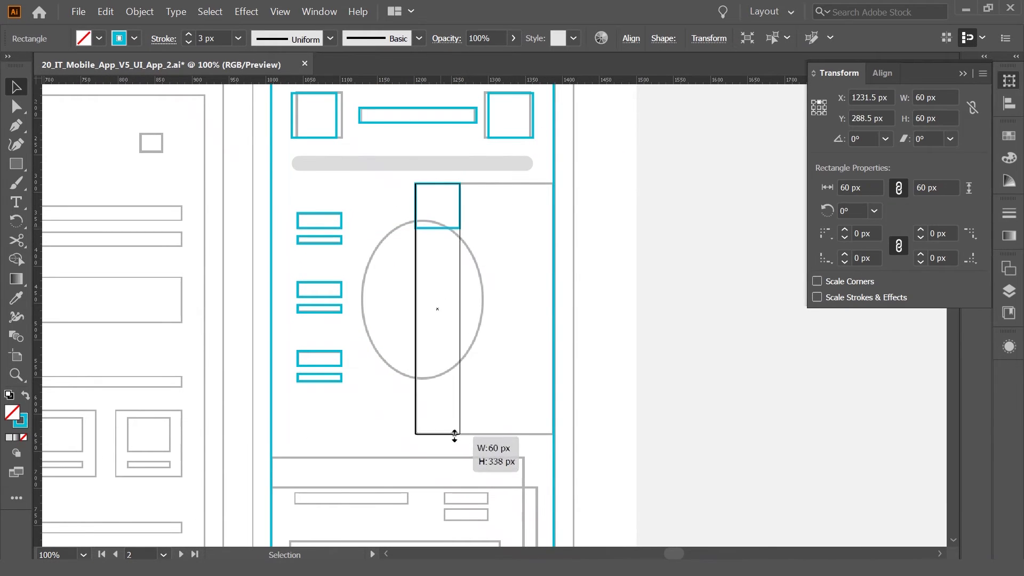
left_click_drag(460, 331, 541, 331)
left_click(521, 365)
scroll(521, 365, "down", 2)
mouse_move(521, 366)
left_mouse_down()
mouse_move(558, 278)
mouse_move(555, 421)
left_mouse_up()
Step: Draw a cyan ellipse over the gray oval in the middle section
key("l")
left_click_drag(447, 222, 566, 378)
left_click(15, 89)
left_click(431, 419)
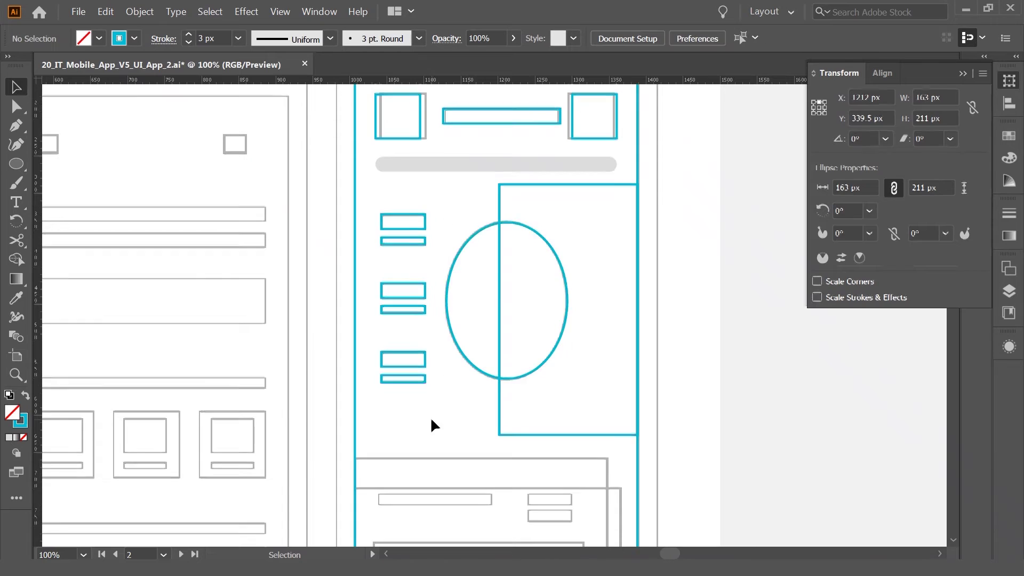
left_click_drag(430, 418, 542, 344)
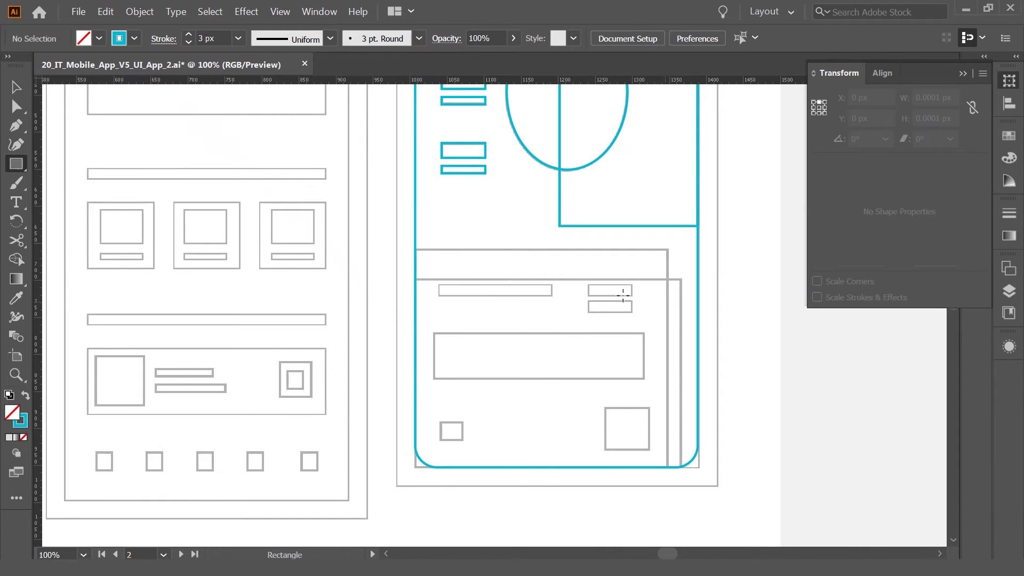
Step: Draw a cyan rectangle outlining the bottom card
left_click_drag(415, 249, 667, 466)
scroll(482, 423, "down", 2)
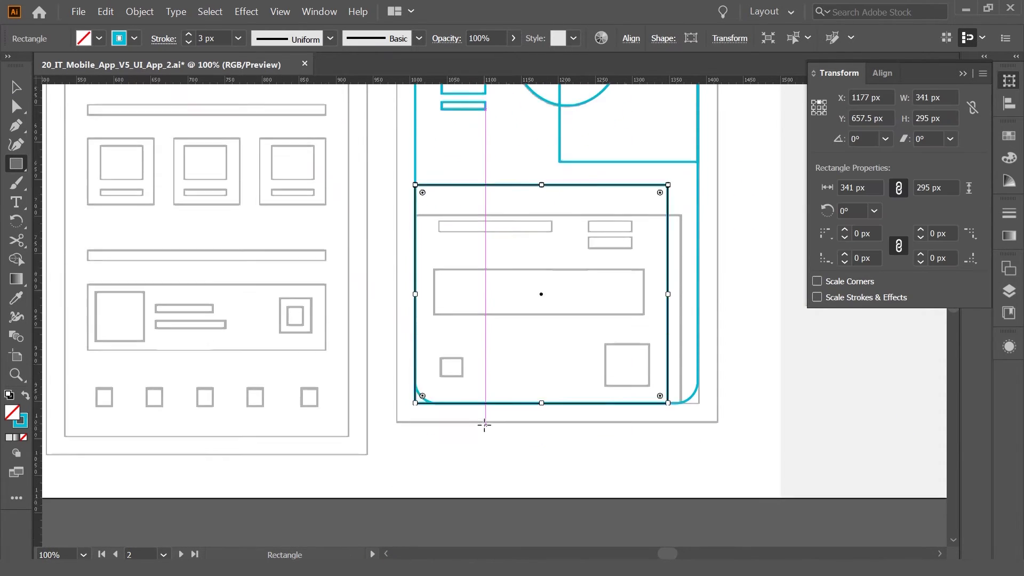
scroll(343, 245, "right", 4)
key("v")
left_click(535, 333)
left_click(287, 401)
scroll(395, 258, "up", 1)
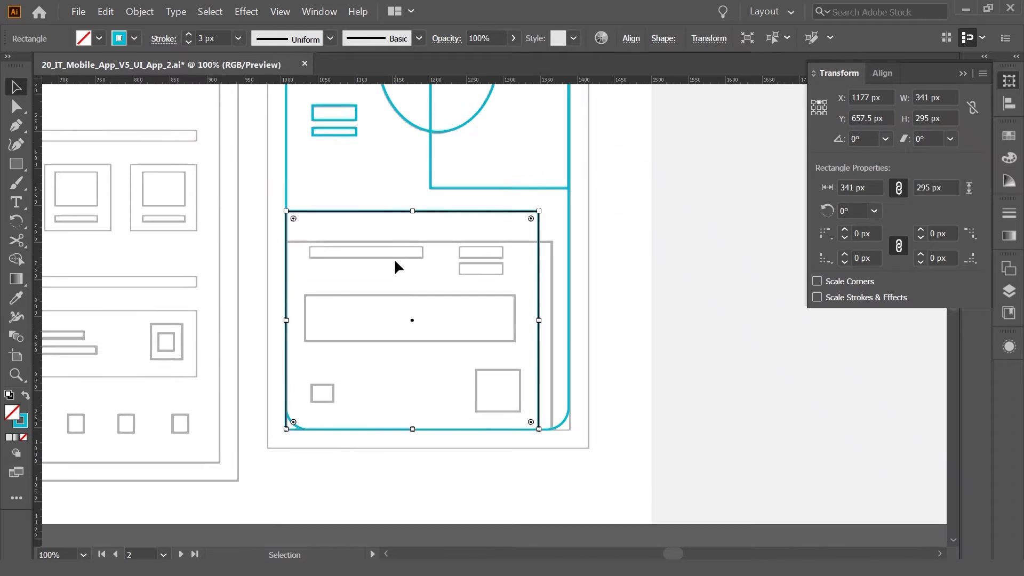
scroll(394, 258, "up", 1)
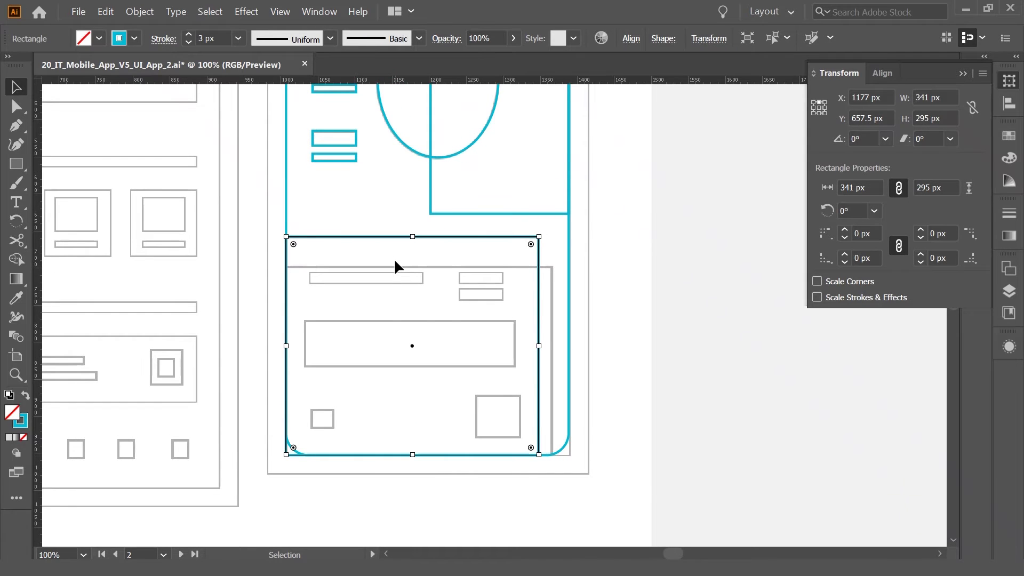
left_click(350, 342)
Step: Copy a square down into the card, nudge it into place and stretch it into a wide bar
left_click_drag(328, 368, 356, 363)
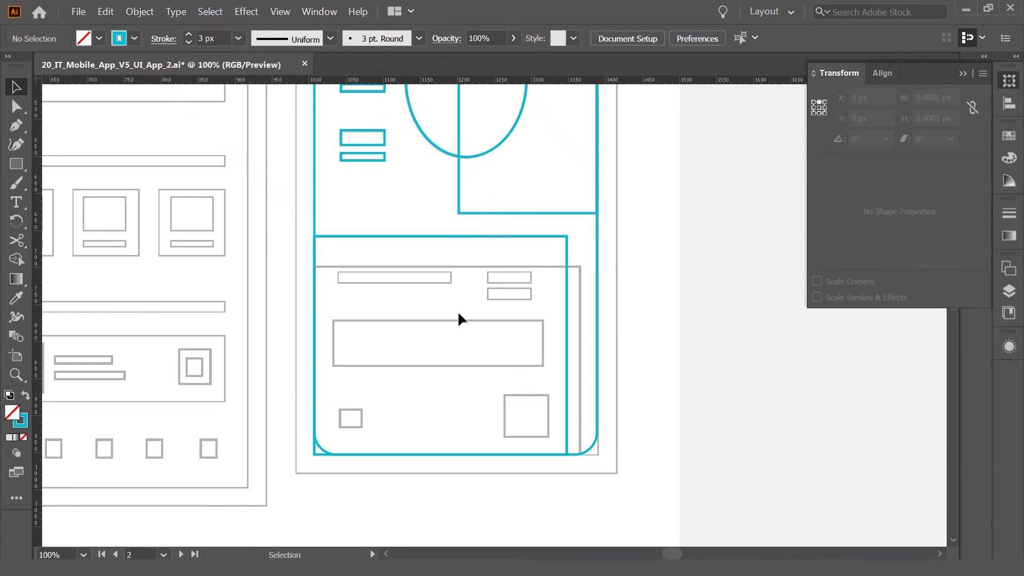
scroll(363, 266, "up", 1)
scroll(358, 206, "up", 7)
left_click_drag(373, 122, 379, 528)
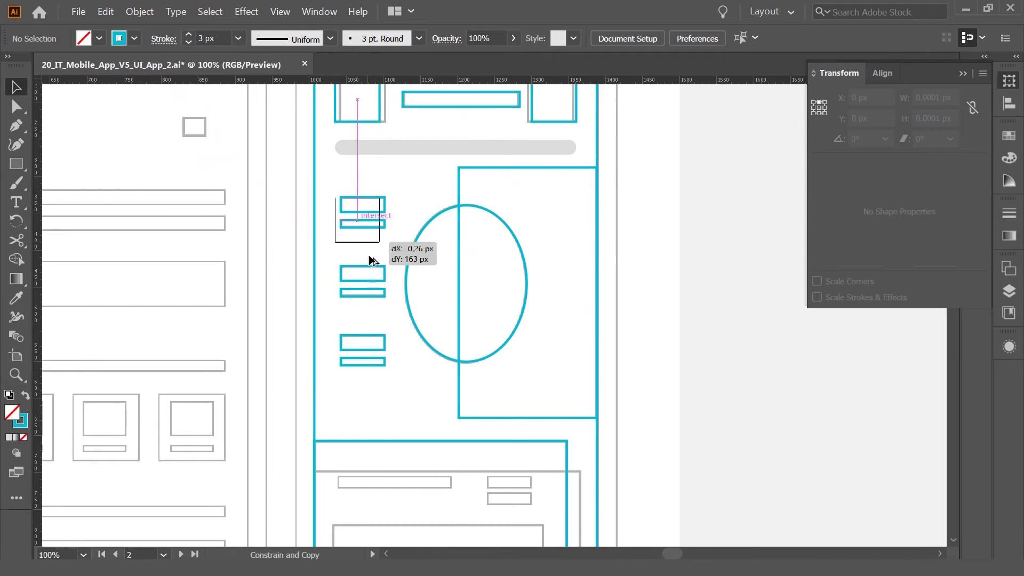
scroll(436, 391, "down", 4)
key("shift+Down")
key("shift+Down")
key("shift+Down")
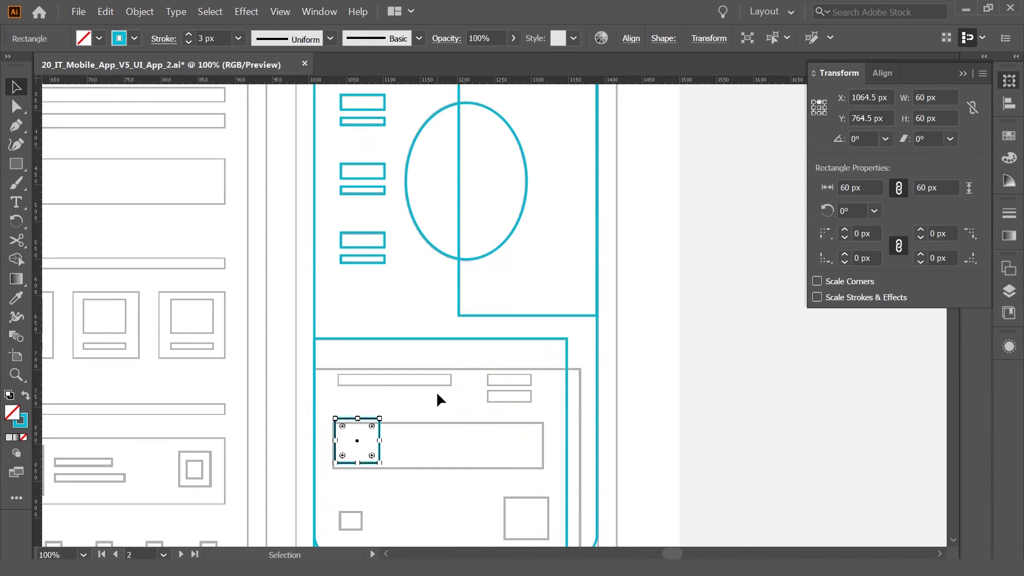
key("shift+Down")
left_click_drag(379, 446, 544, 457)
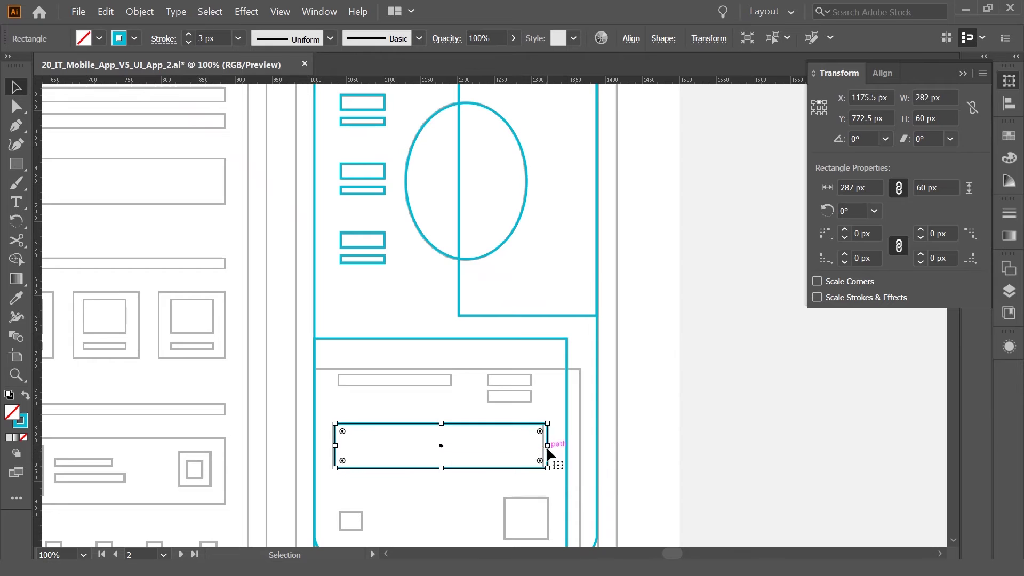
scroll(479, 464, "down", 1)
scroll(380, 385, "up", 6)
left_click(380, 384)
Step: Copy a small square into the card and right-align it with the wide bar
left_click(369, 178)
left_click_drag(370, 178, 388, 488)
scroll(387, 492, "down", 4)
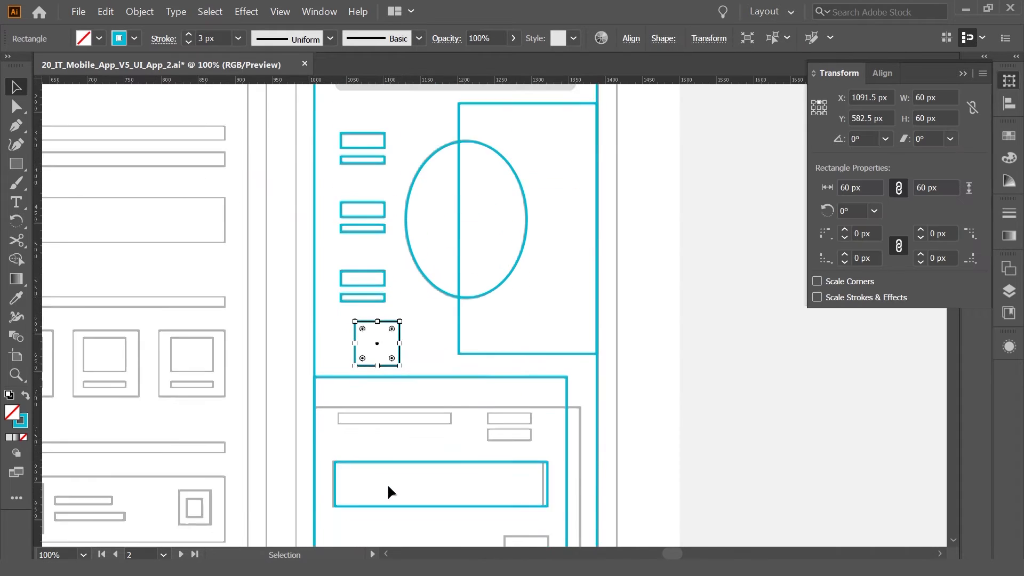
scroll(387, 488, "down", 4)
left_click_drag(363, 245, 510, 460)
left_click(510, 389, "shift")
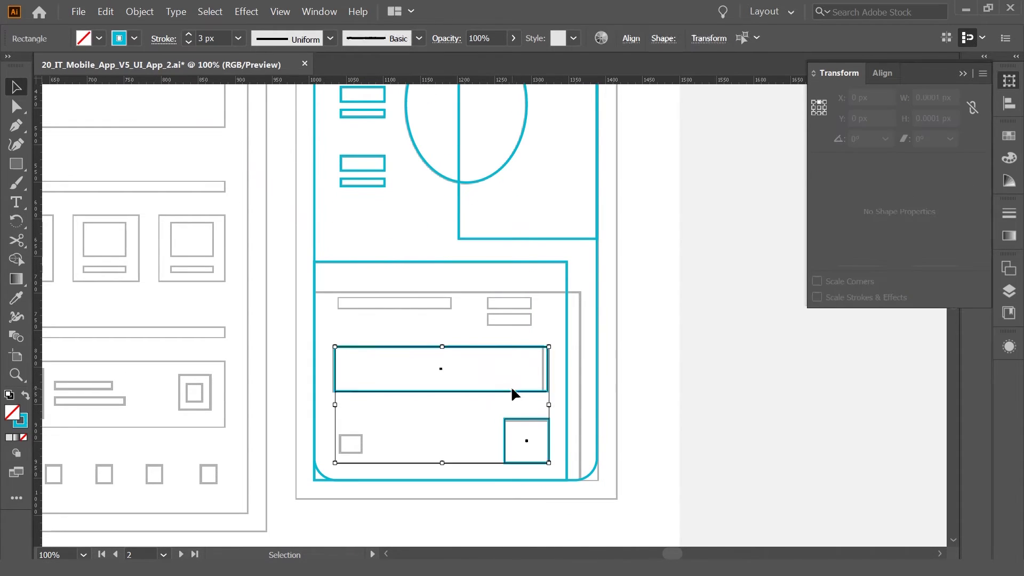
left_click(630, 38)
left_click(512, 140)
left_click(434, 408)
Step: Copy the square to the card's bottom-left, resize it and centre both squares vertically
left_click(535, 462)
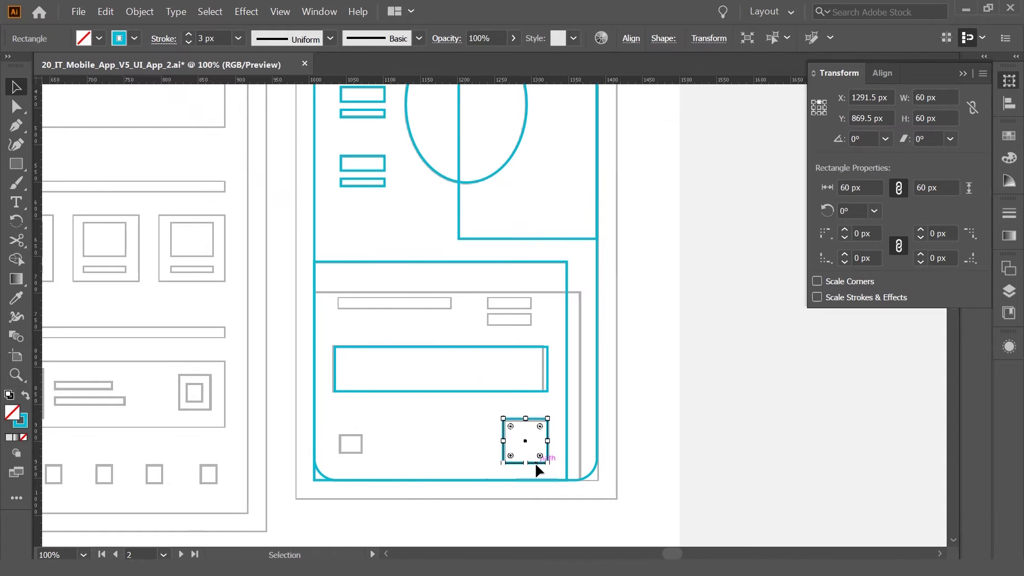
left_click_drag(535, 462, 370, 462)
left_click(392, 460)
left_click(414, 374)
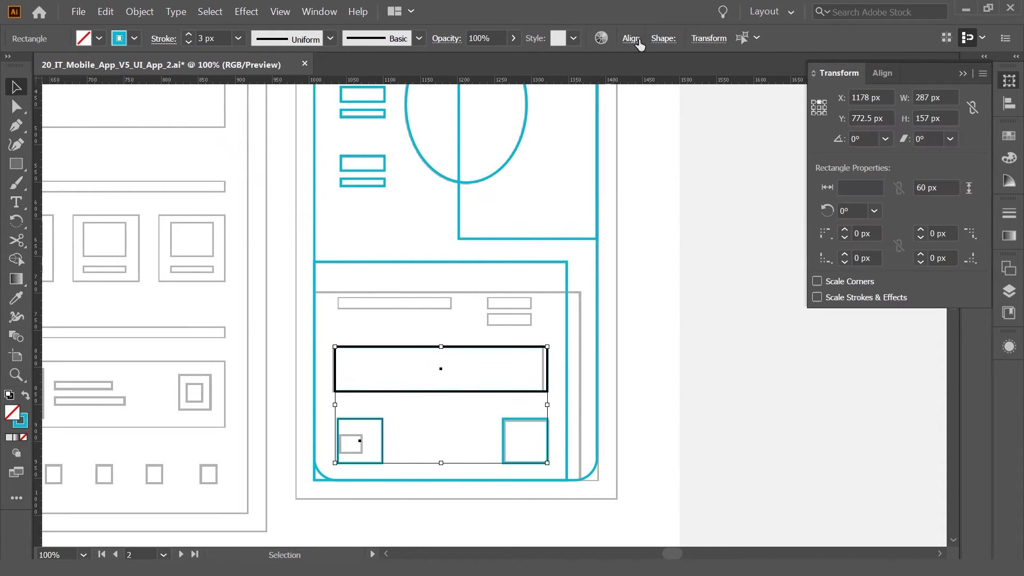
left_click(639, 45)
left_click(382, 443)
mouse_move(382, 418)
left_mouse_down()
mouse_move(362, 435)
mouse_move(516, 454)
left_mouse_up()
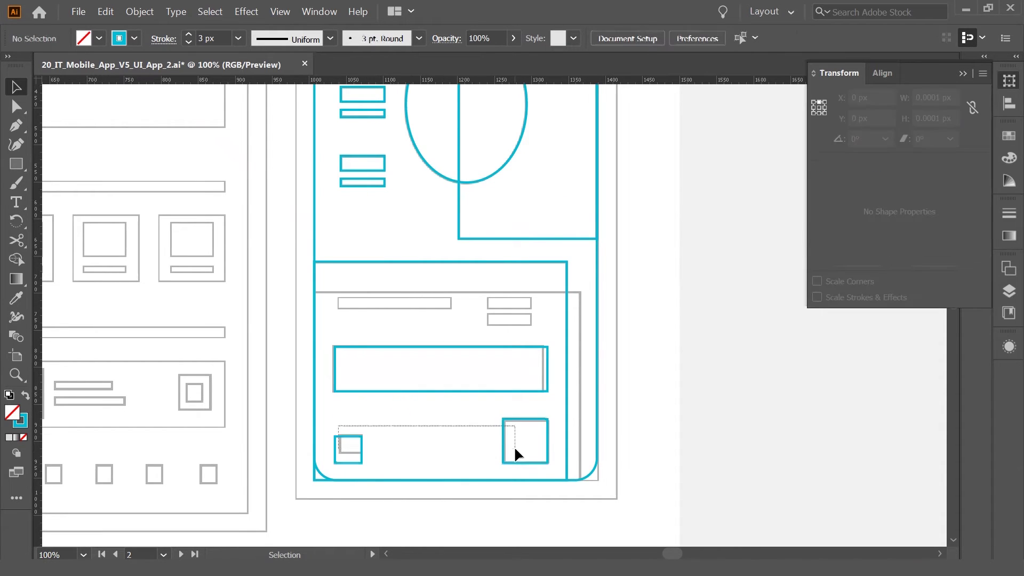
left_click(628, 39)
left_click(551, 102)
left_click(465, 447)
scroll(445, 447, "up", 1)
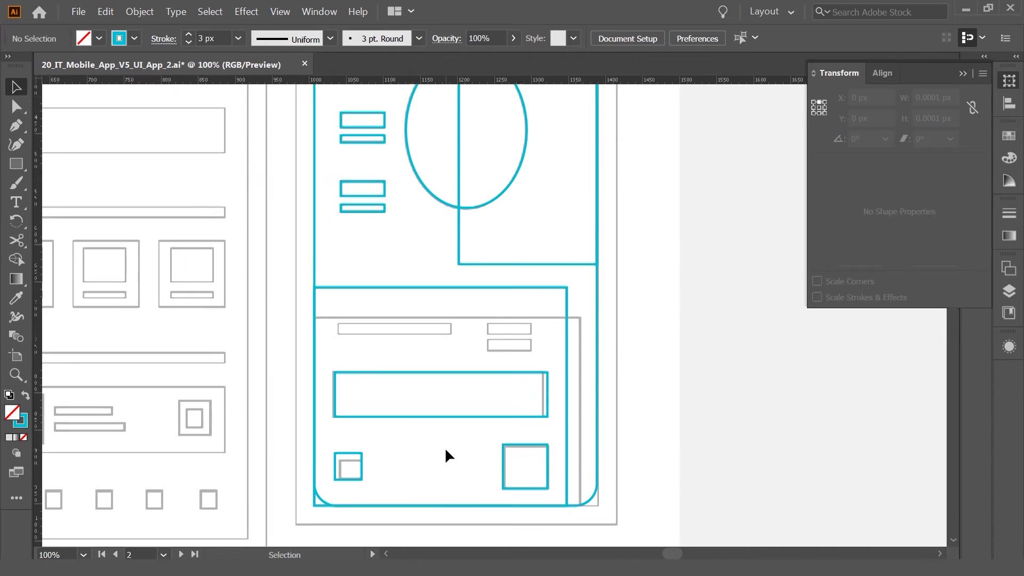
scroll(426, 442, "up", 2)
scroll(464, 141, "up", 5)
mouse_move(464, 130)
left_mouse_down()
mouse_move(464, 508)
mouse_move(486, 325)
mouse_move(452, 307)
left_mouse_up()
Step: Left-align a small bar with the box and place a copy at the row's top-right
left_click(473, 346, "shift")
left_click(631, 39)
left_click(455, 310)
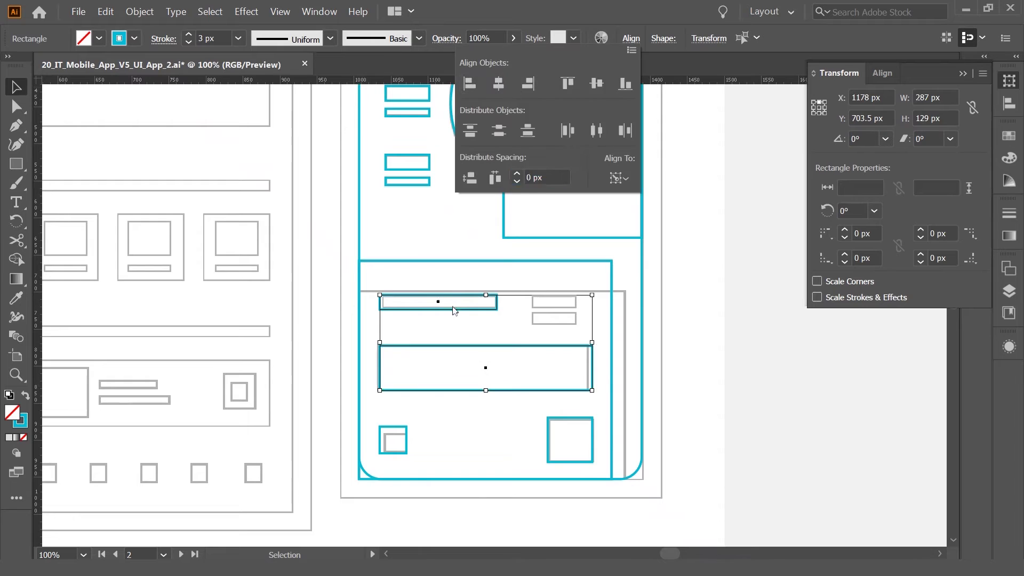
scroll(503, 336, "up", 1)
left_click(480, 323)
left_click_drag(480, 323, 573, 323)
left_click(551, 368, "shift")
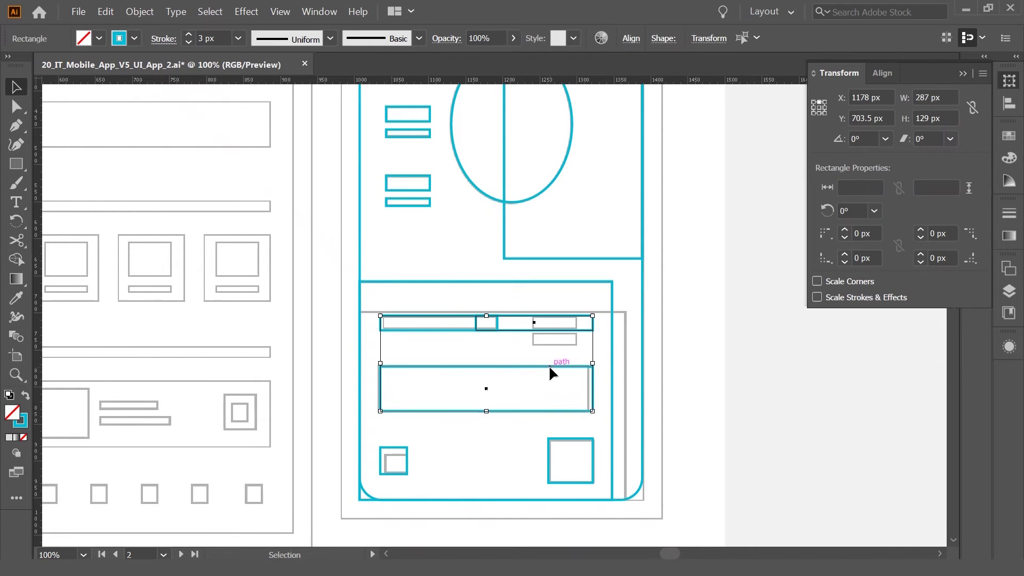
left_click(639, 41)
left_click_drag(480, 323, 537, 327)
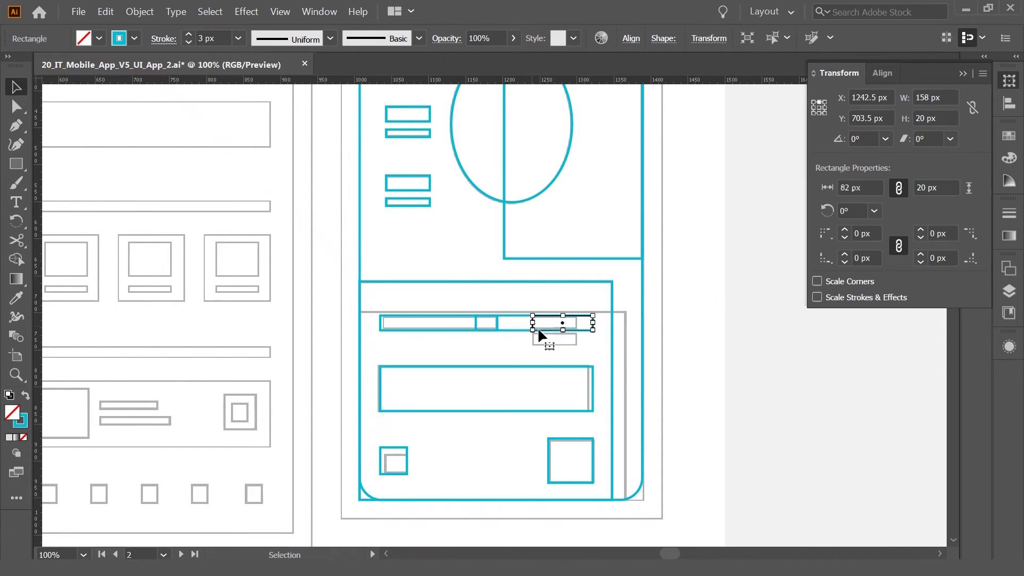
Step: Copy the bar pair onto the gray boxes at right, then zoom out to both wireframes
left_click(411, 201)
left_click_drag(411, 201, 571, 338)
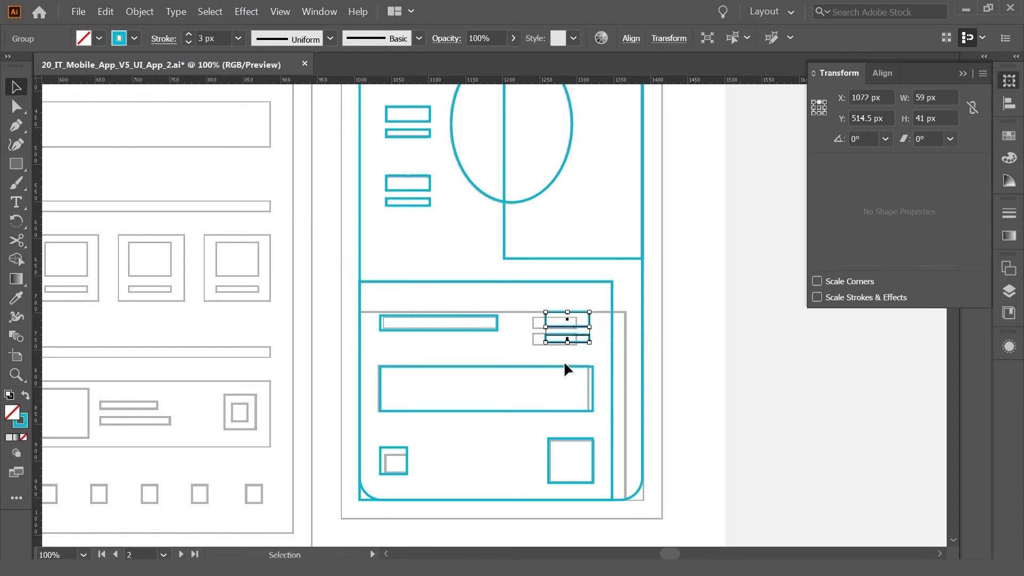
left_click(630, 38)
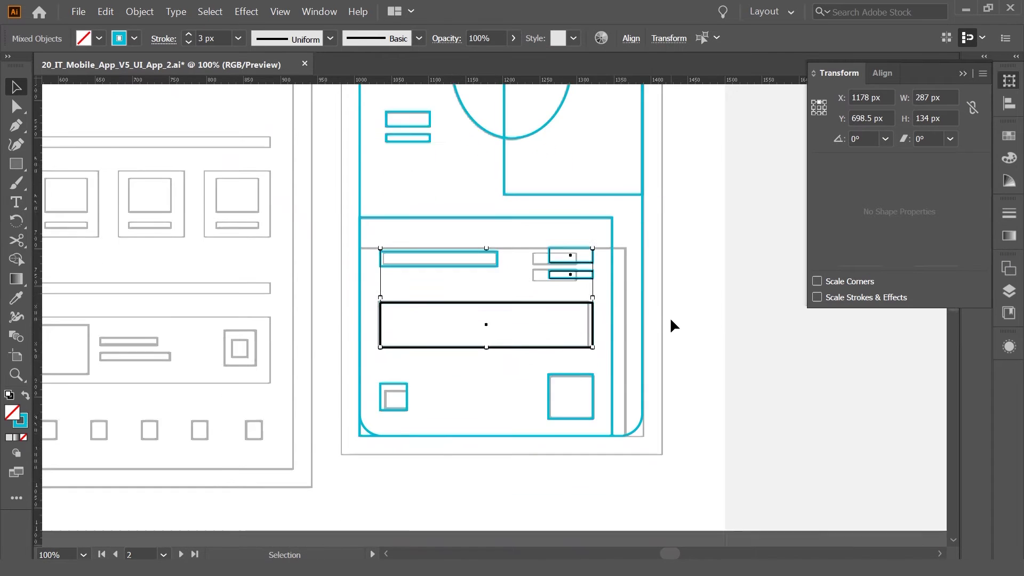
key("ctrl+minus")
key("ctrl+minus")
key("z")
left_click(488, 326)
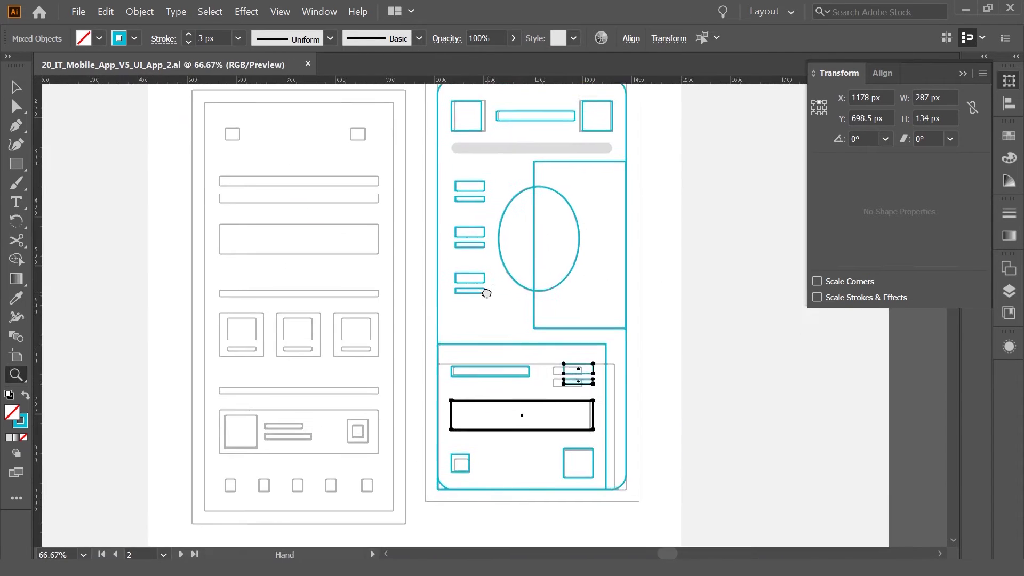
key("v")
left_click(690, 213)
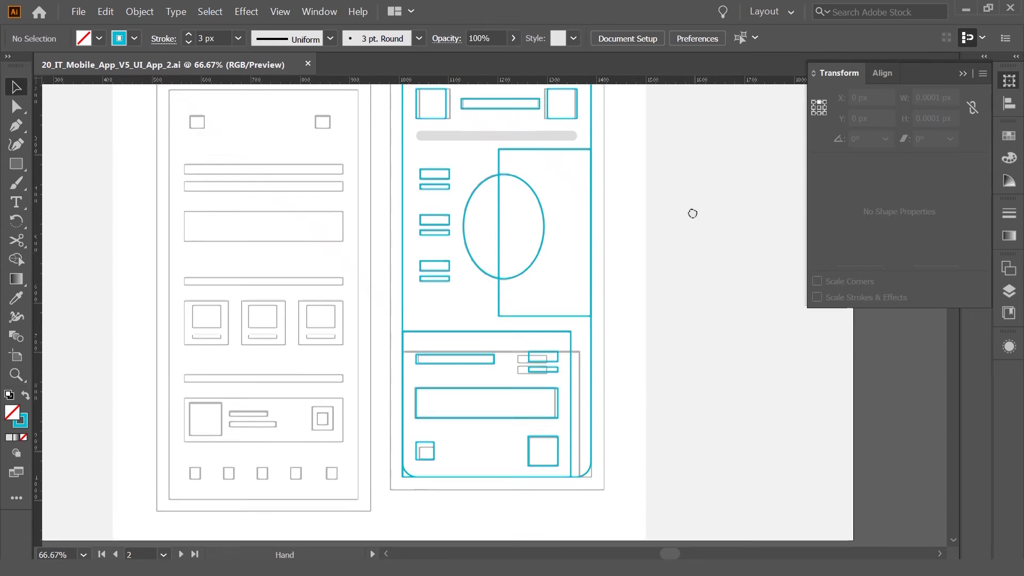
key("ctrl+minus")
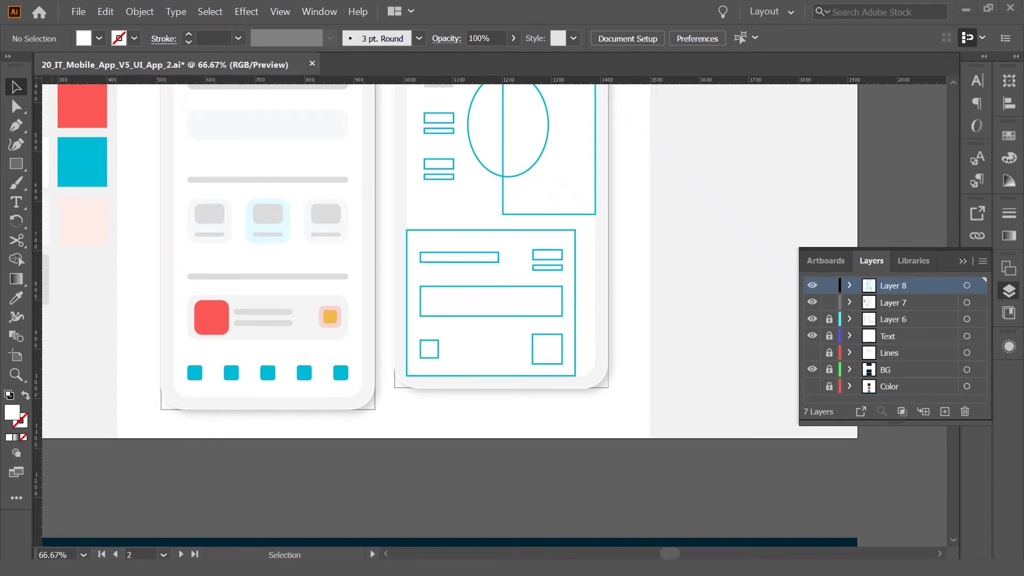
Step: Round the bottom card rectangle's corners to a 30 px radius using the live-corner widget
left_click(596, 301)
left_click(1009, 80)
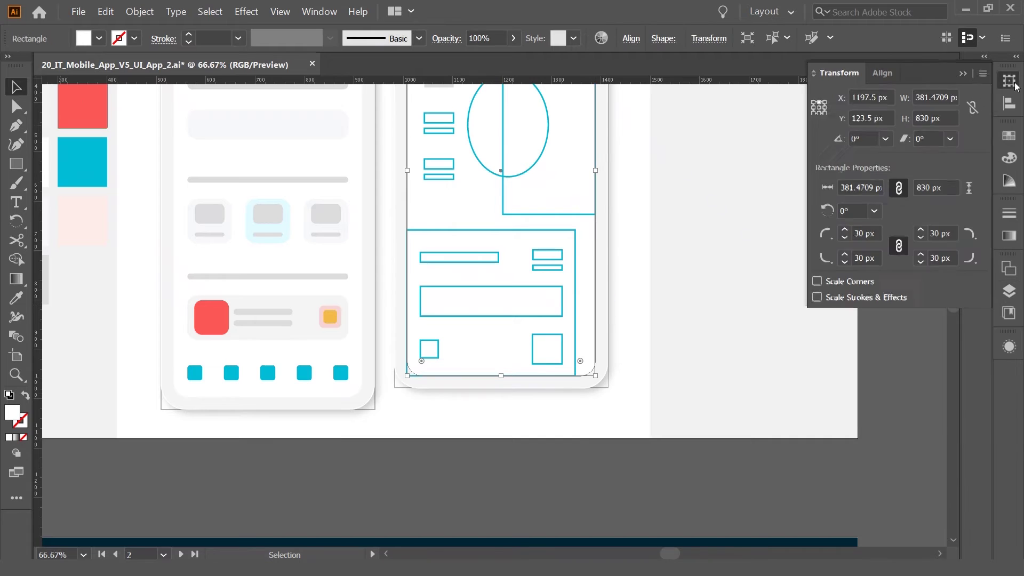
left_click(580, 457)
key("a")
left_click(407, 368)
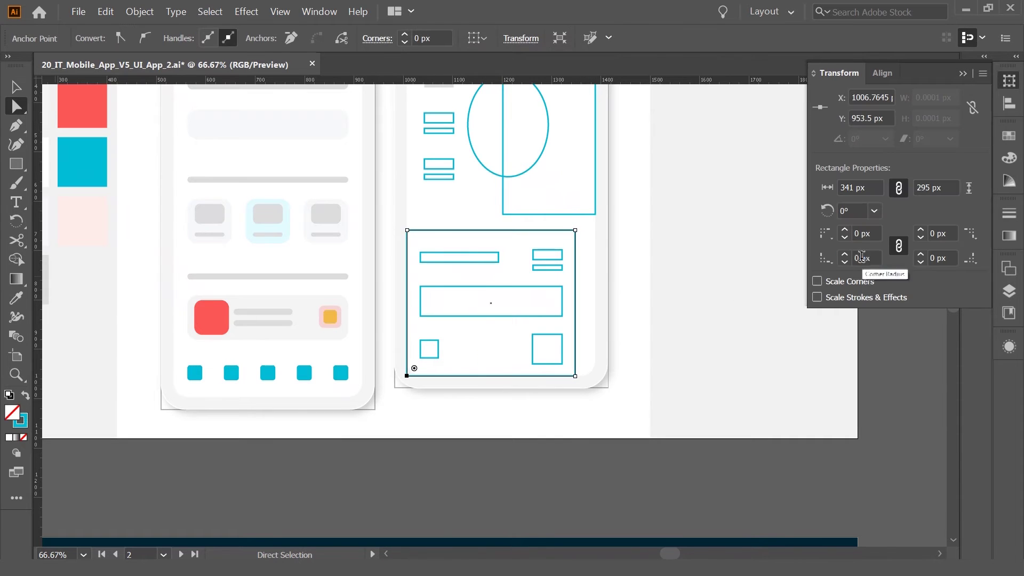
left_click_drag(400, 224, 424, 251)
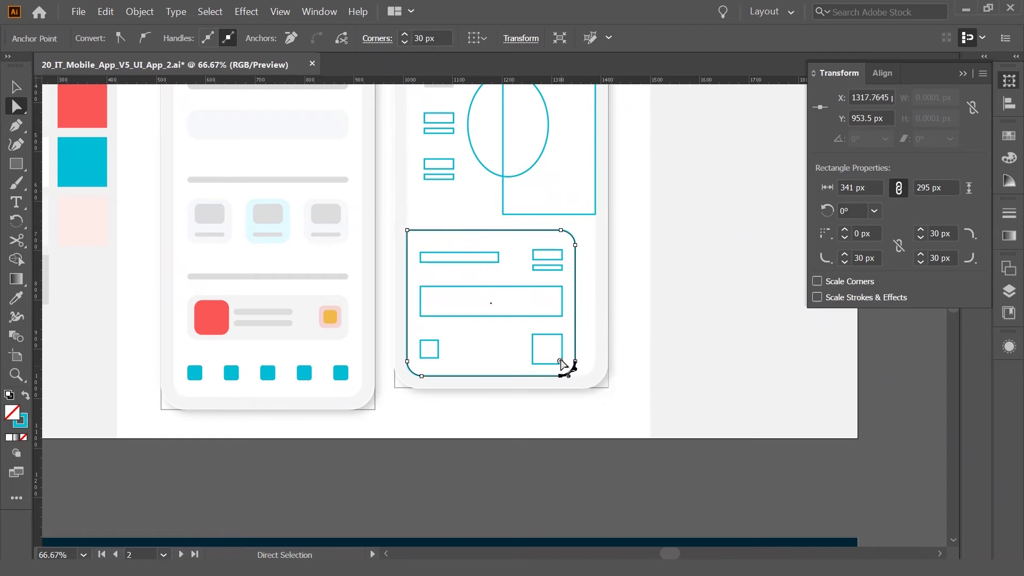
left_click(622, 448)
left_click_drag(441, 431, 377, 437)
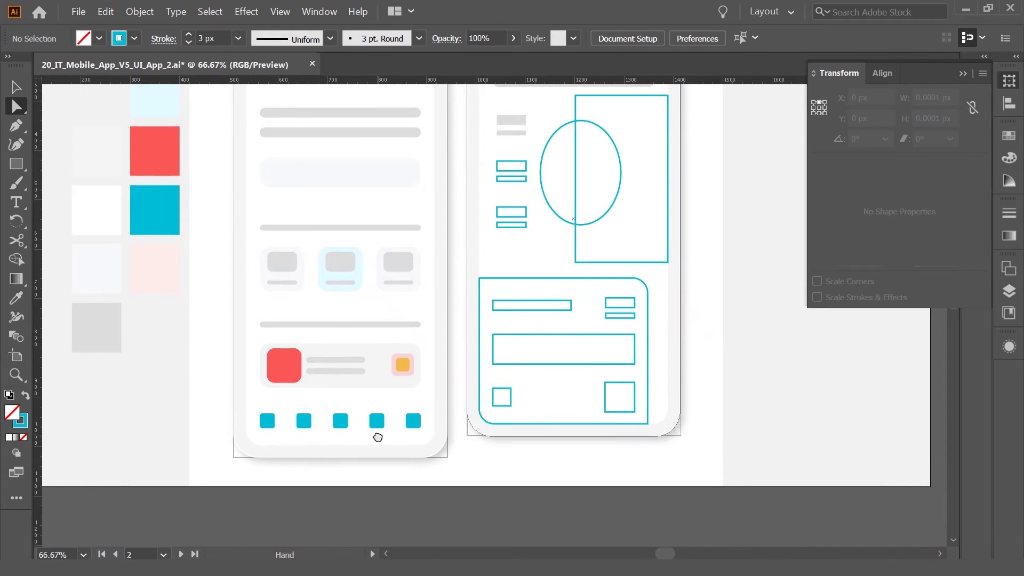
Step: Fill the card's inner bars and squares with the light gray swatch
key("v")
left_click(1008, 290)
left_click(575, 279)
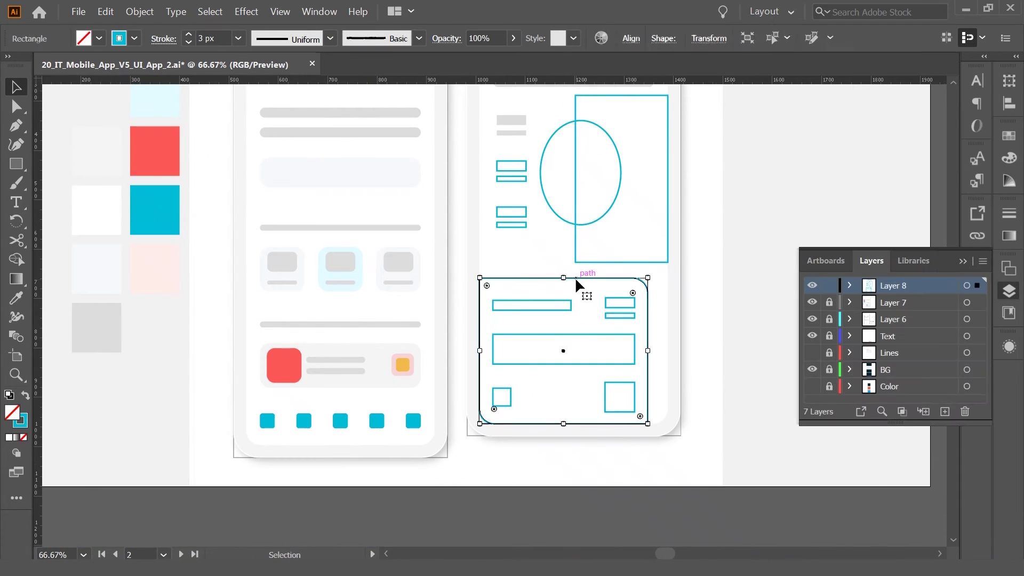
key("i")
left_click(155, 210)
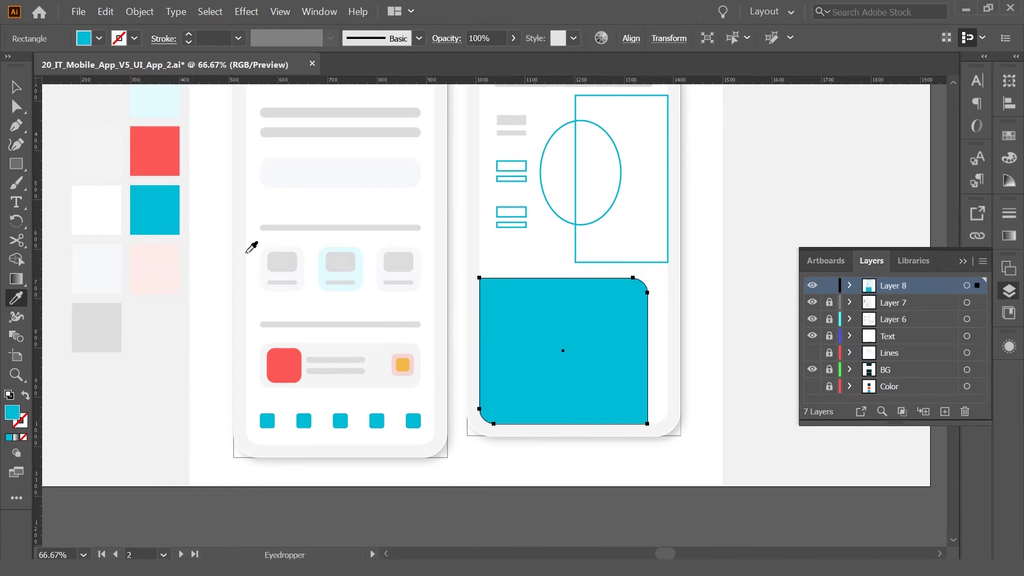
key("ctrl+z")
key("v")
left_click(501, 397)
left_click(537, 334, "shift")
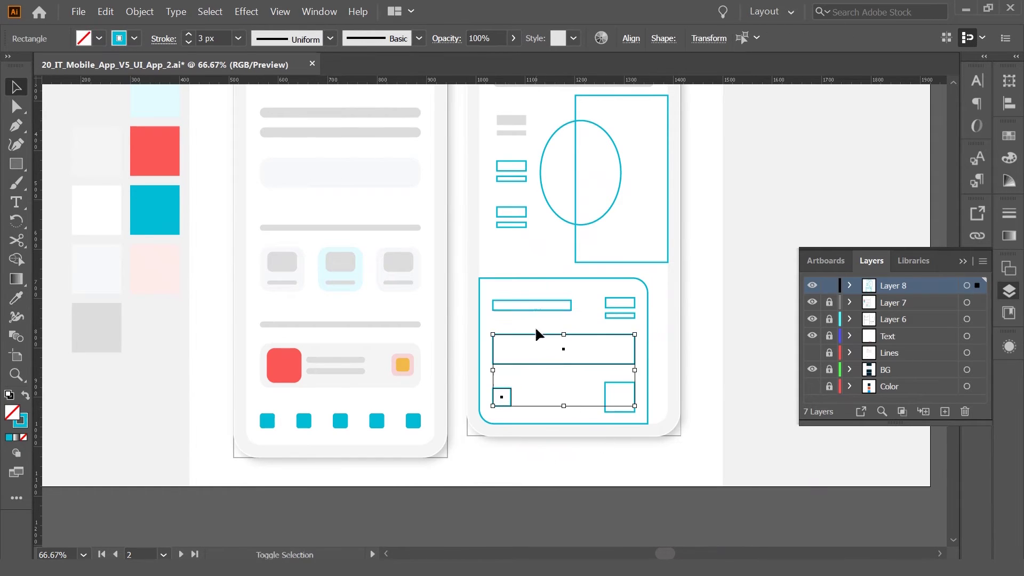
key("i")
left_click(100, 337)
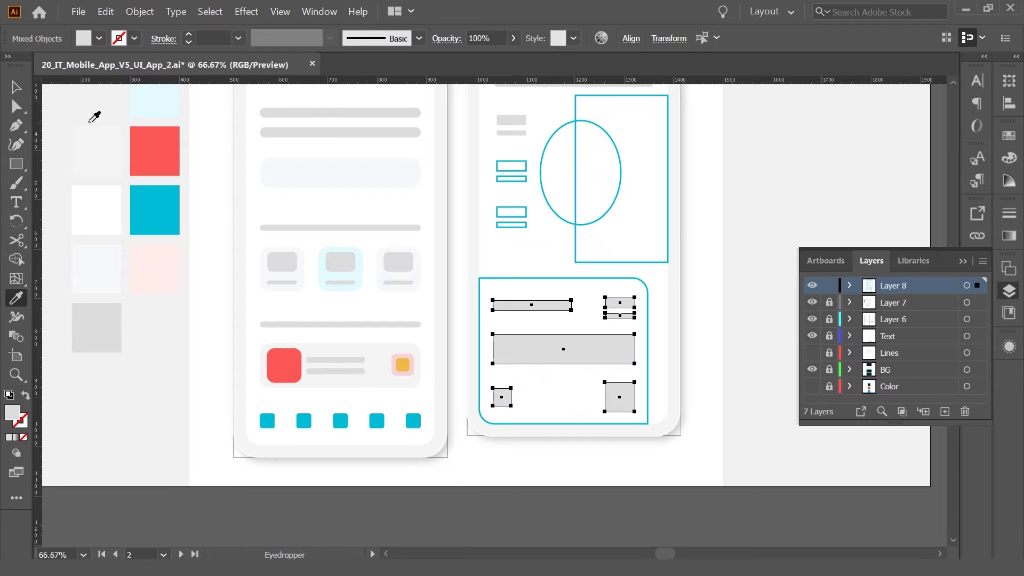
Step: Fill the bottom card with the cyan swatch and send it behind the grey bars
left_click(589, 278)
key("i")
left_click(159, 205)
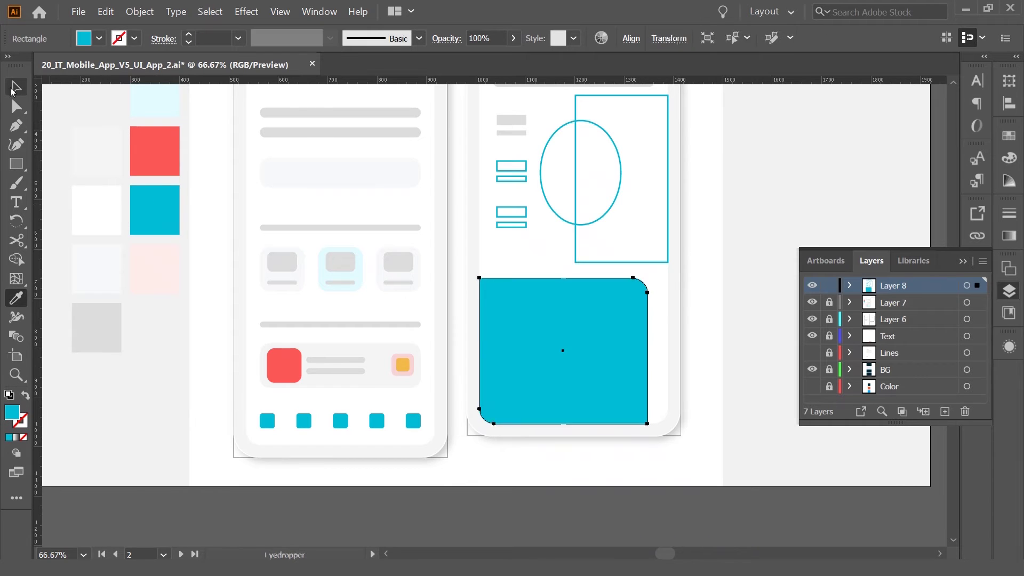
left_click(15, 86)
left_click(629, 312)
key("ctrl+shift+bracketleft")
Step: Give the middle grey rectangle 20 px rounded corners, then check the top-row bars
left_click(603, 491)
left_click(564, 349)
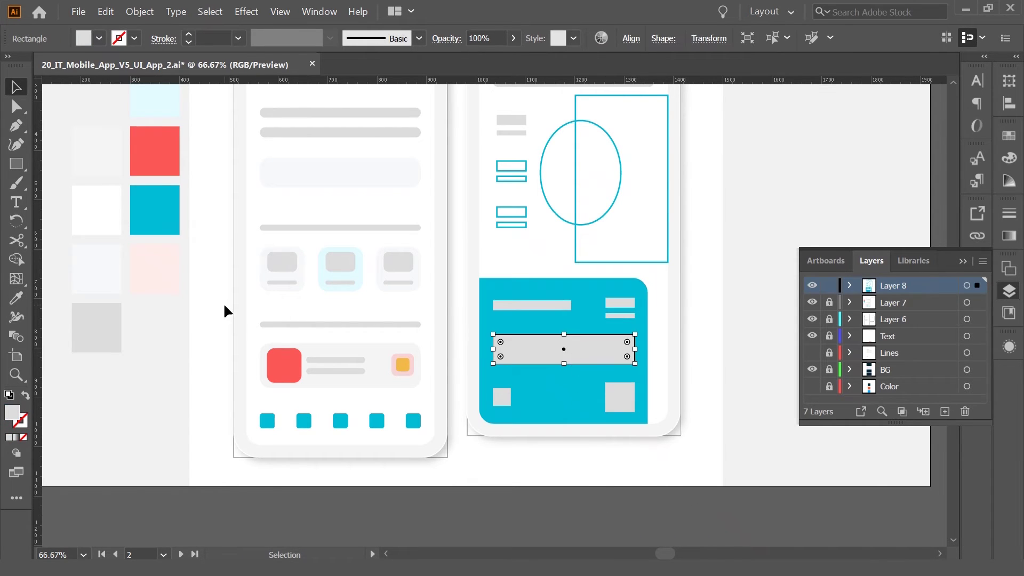
left_click(1015, 293)
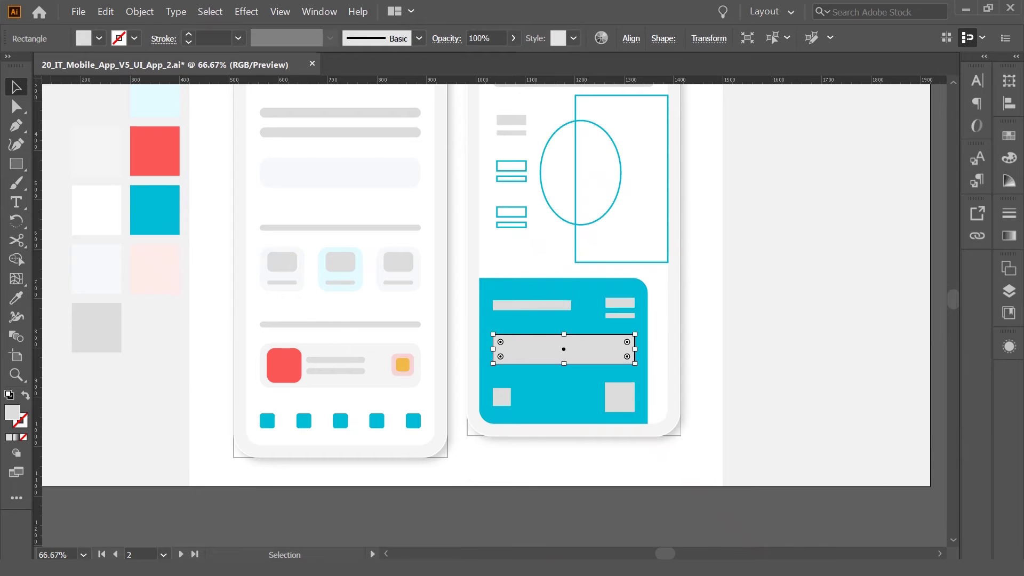
left_click(1009, 82)
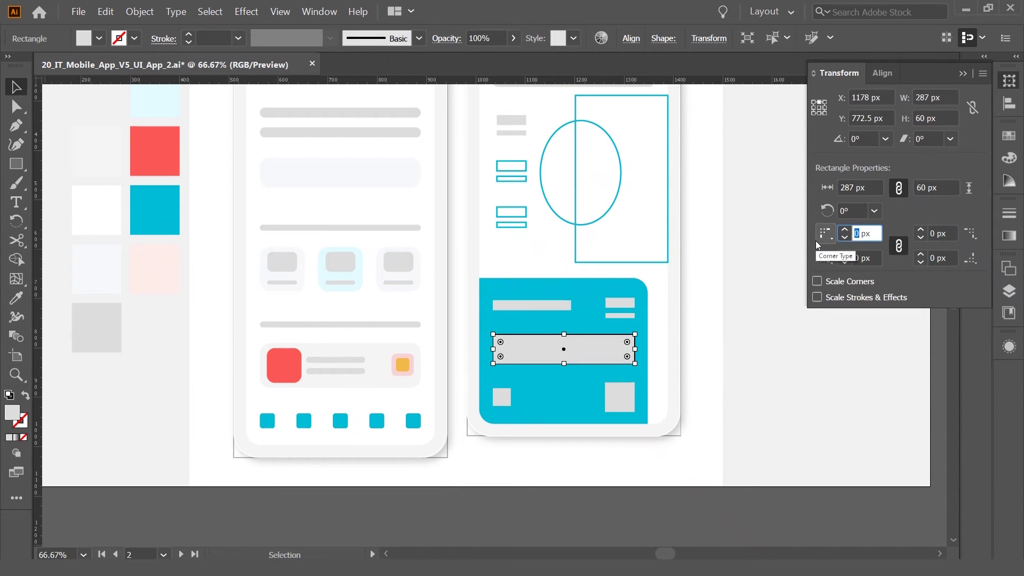
type("20")
key("Return")
left_click(550, 307)
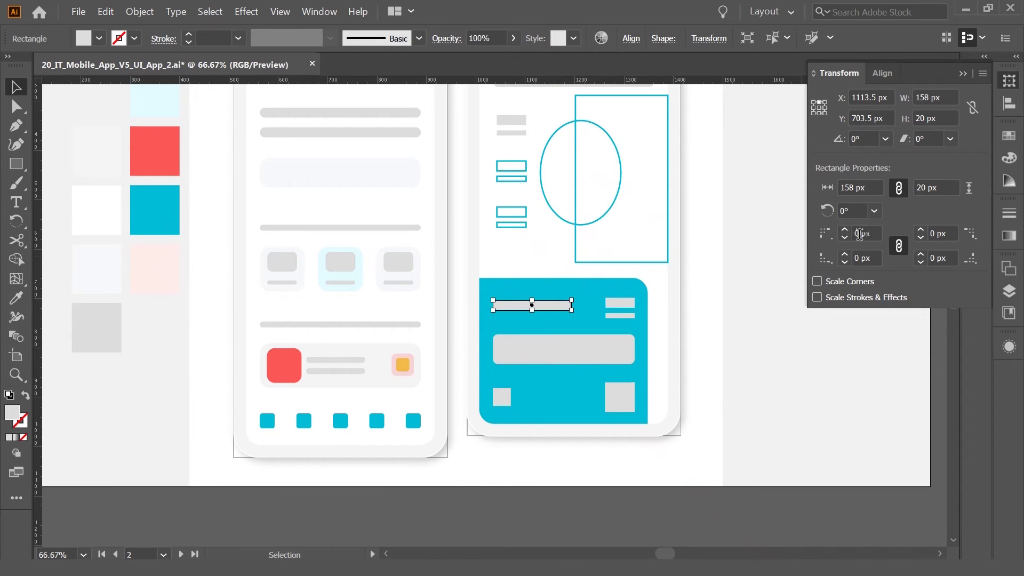
left_click(627, 308)
scroll(627, 309, "up", 1)
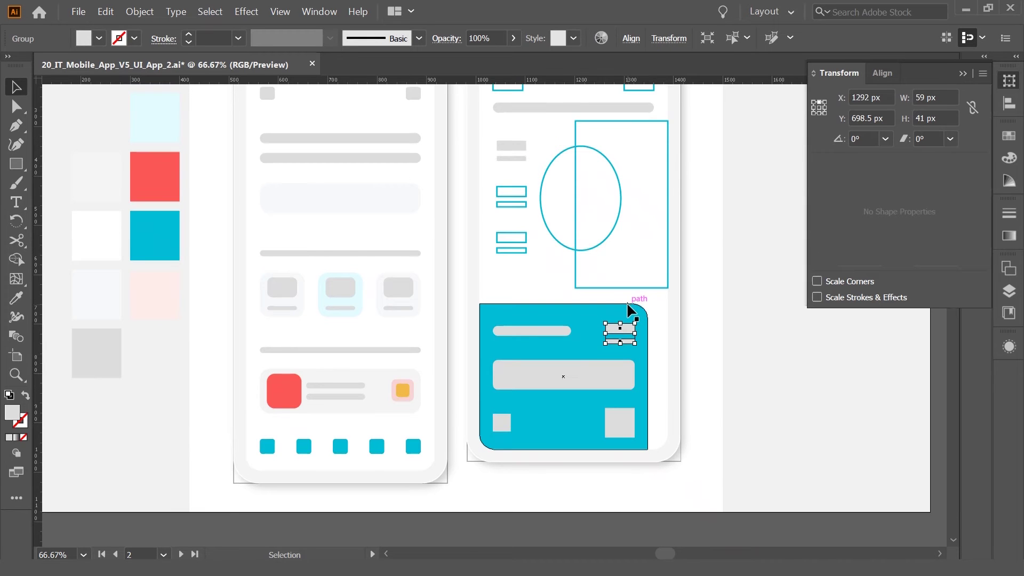
key("backslash")
key("backslash")
key("ctrl+shift+a")
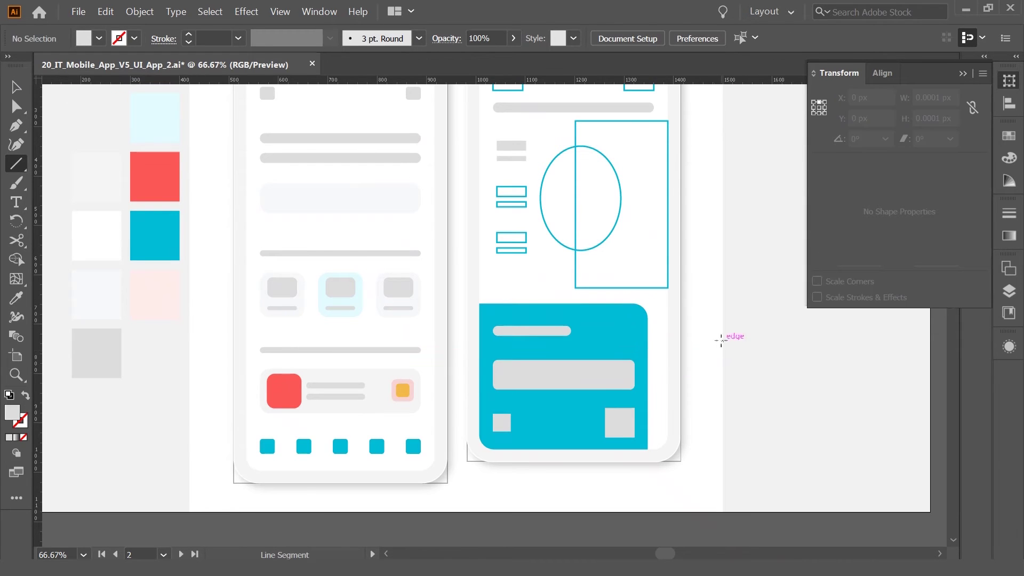
scroll(571, 247, "up", 3)
Step: Fill both top squares pale blue and round them into circles
left_click(520, 165)
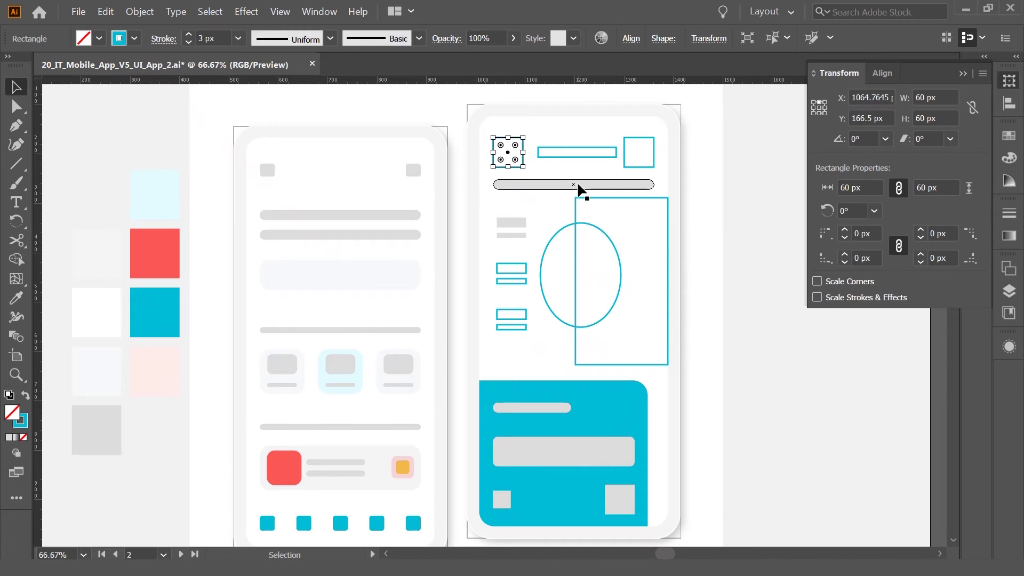
key("i")
left_click(638, 152, "ctrl+shift")
left_click(154, 195)
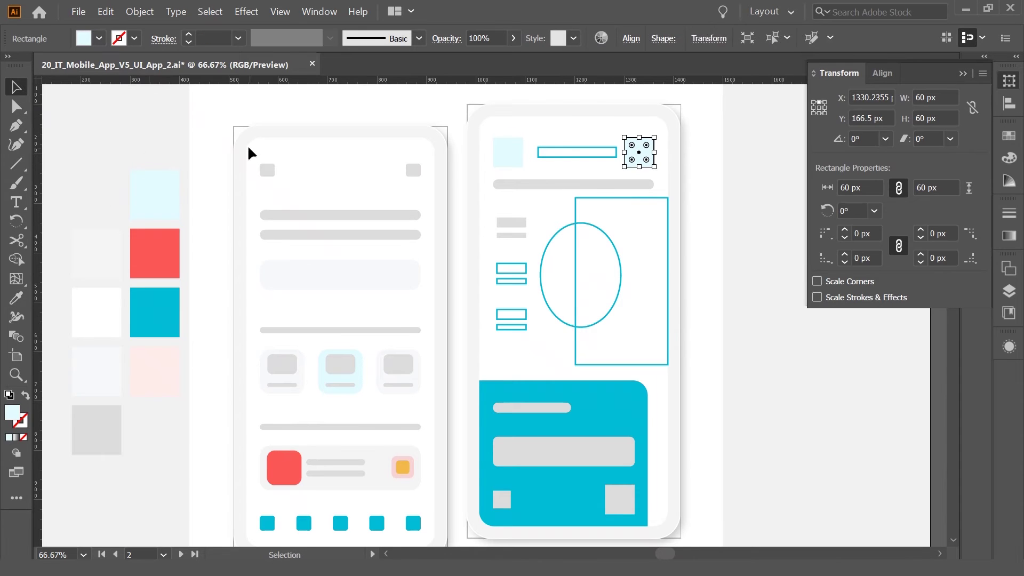
key("v")
left_click_drag(511, 156, 676, 201)
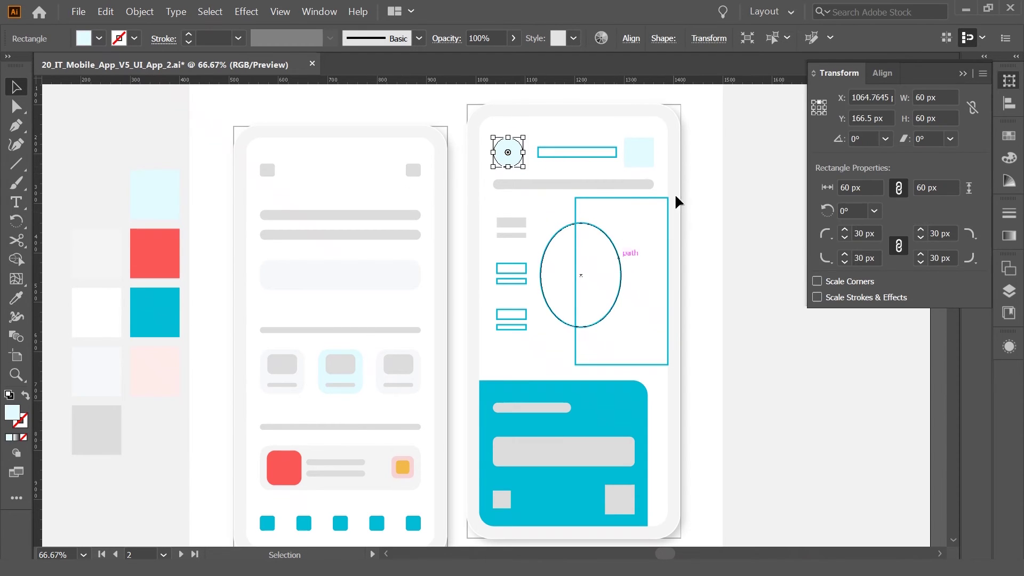
Step: Fill the top header bar with the grey swatch
left_click(727, 258)
left_click(613, 152)
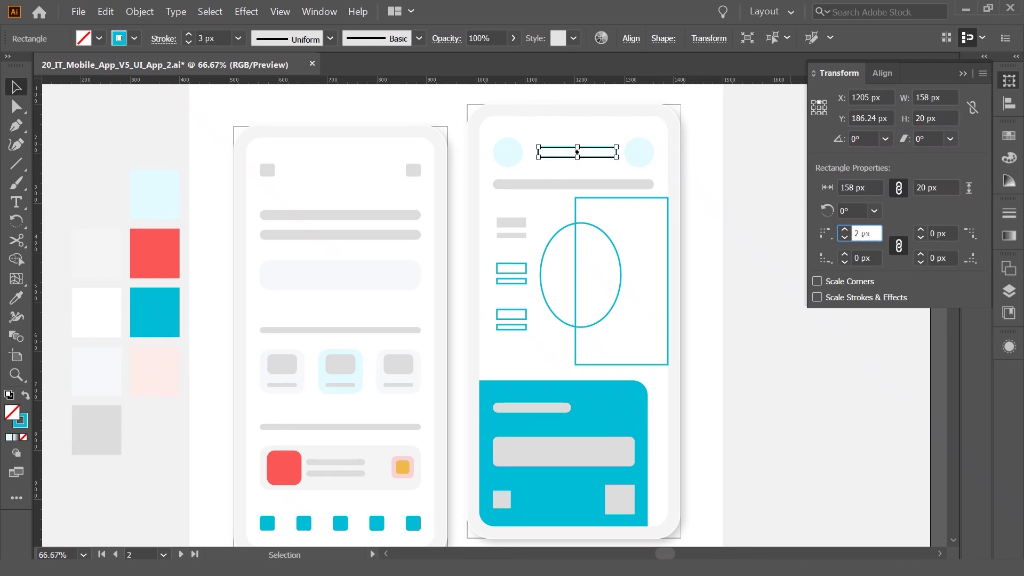
key("i")
left_click(592, 184)
key("v")
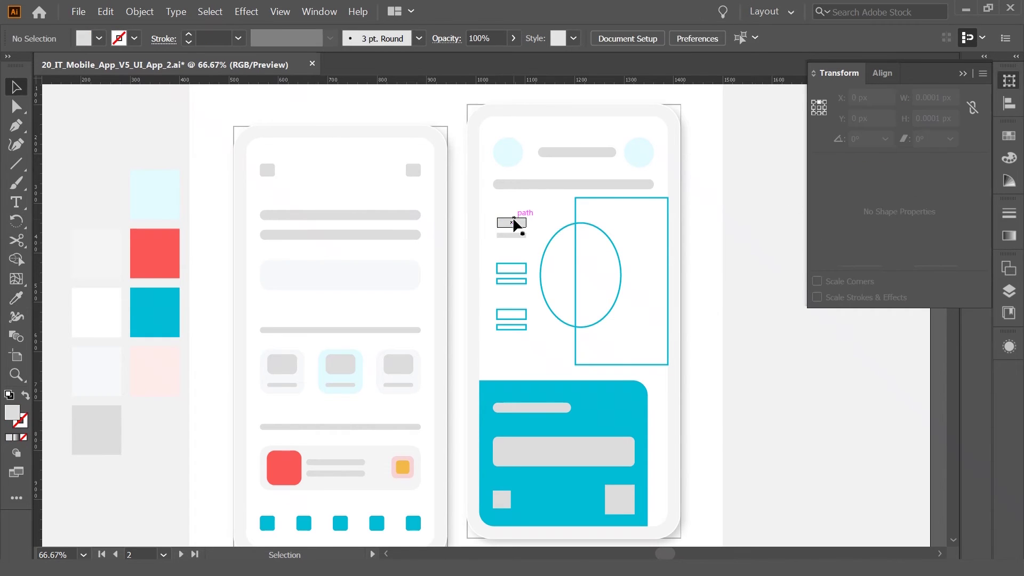
Step: Ungroup the small left bar pair and give the upper bar a 10 px corner radius
right_click(514, 219)
left_click(545, 308)
left_click(488, 258)
left_click(511, 220)
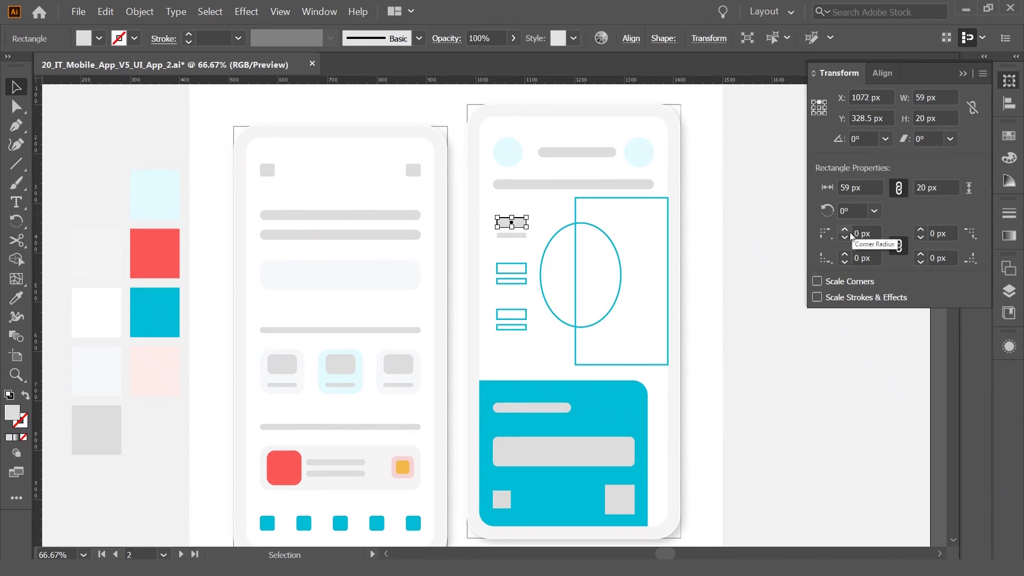
type("10")
key("Return")
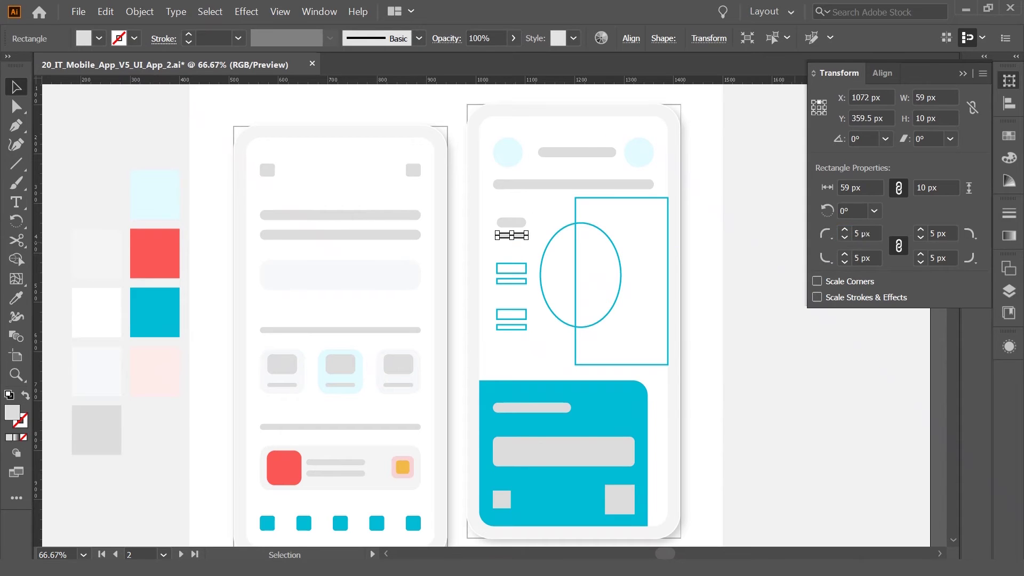
Step: Copy the grey rounded bar pair onto the next outline pair below
left_click(532, 223)
left_click(552, 273)
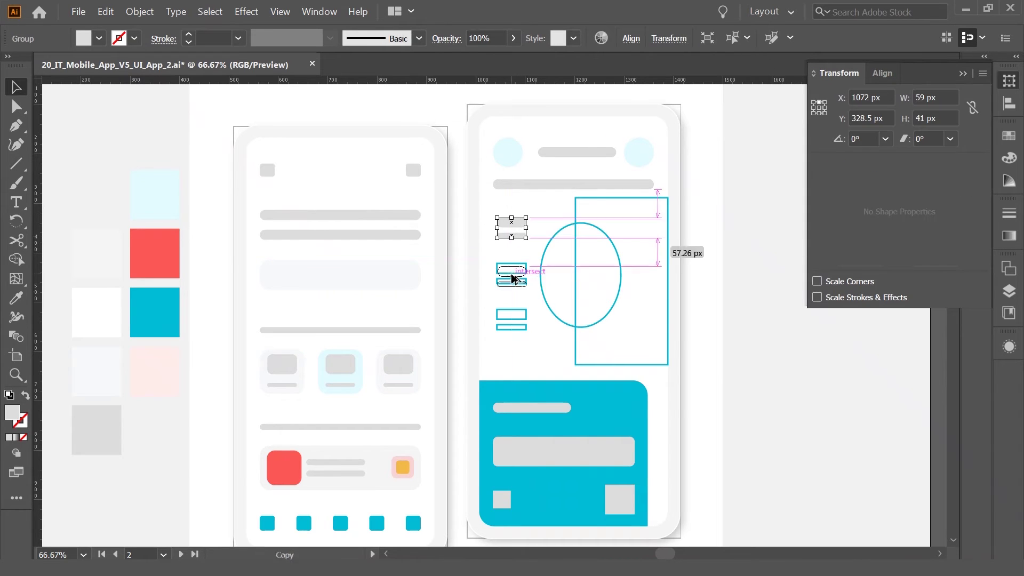
left_click_drag(509, 273, 512, 316)
left_click(558, 306)
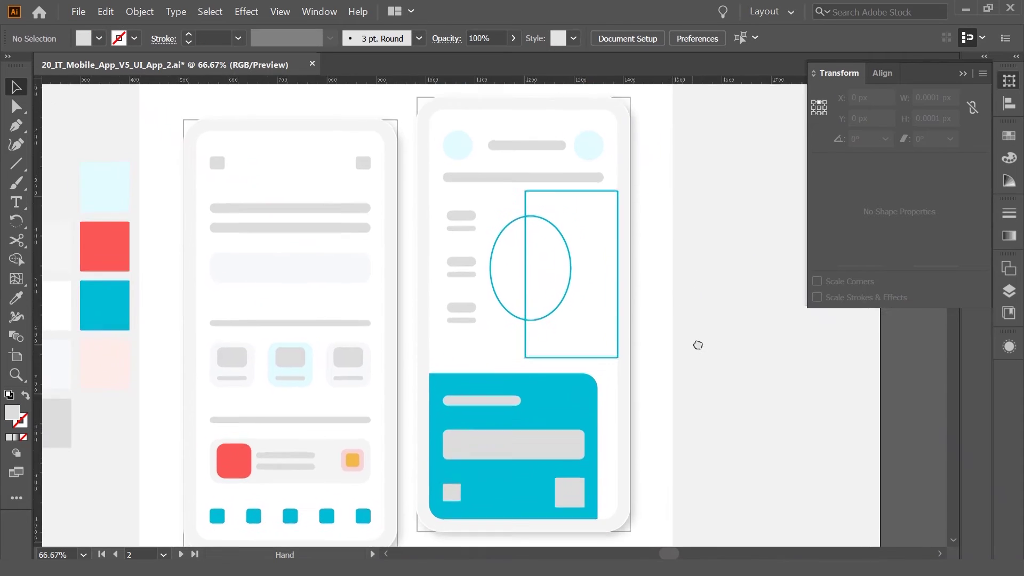
Step: Fill the tall rectangle red at 10% opacity, making it pale pink
left_click(611, 322)
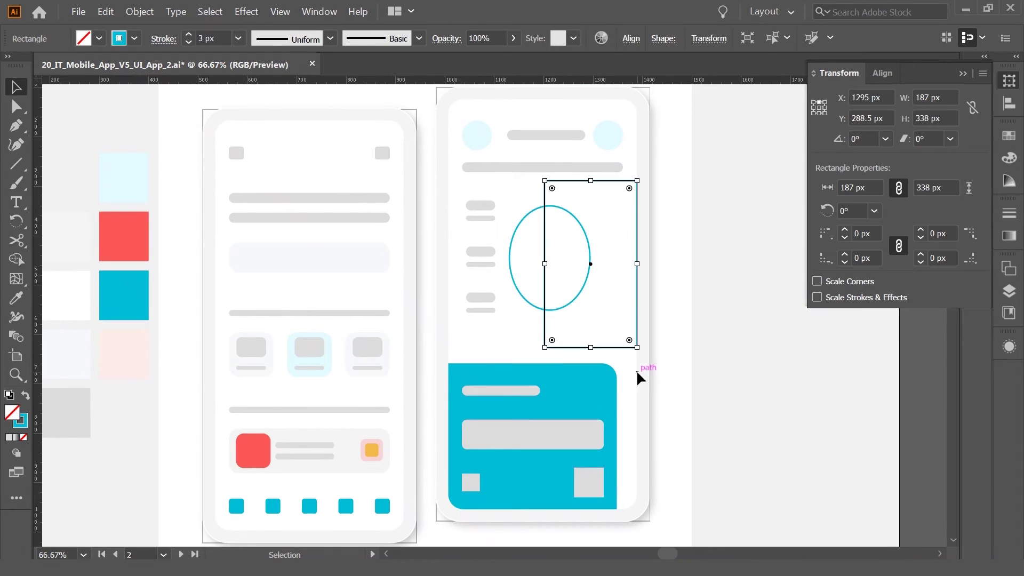
key("i")
left_click(123, 237)
type("v")
type("10")
key("Return")
left_click(772, 324)
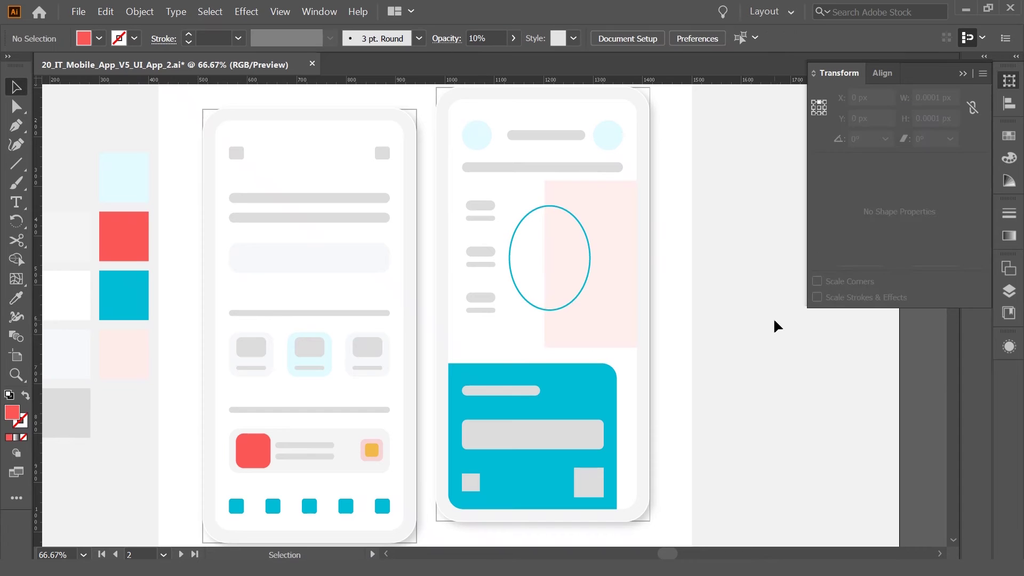
Step: Fill the ellipse red at 50% opacity and save the document
left_click(566, 299)
key("i")
left_click(117, 229)
key("v")
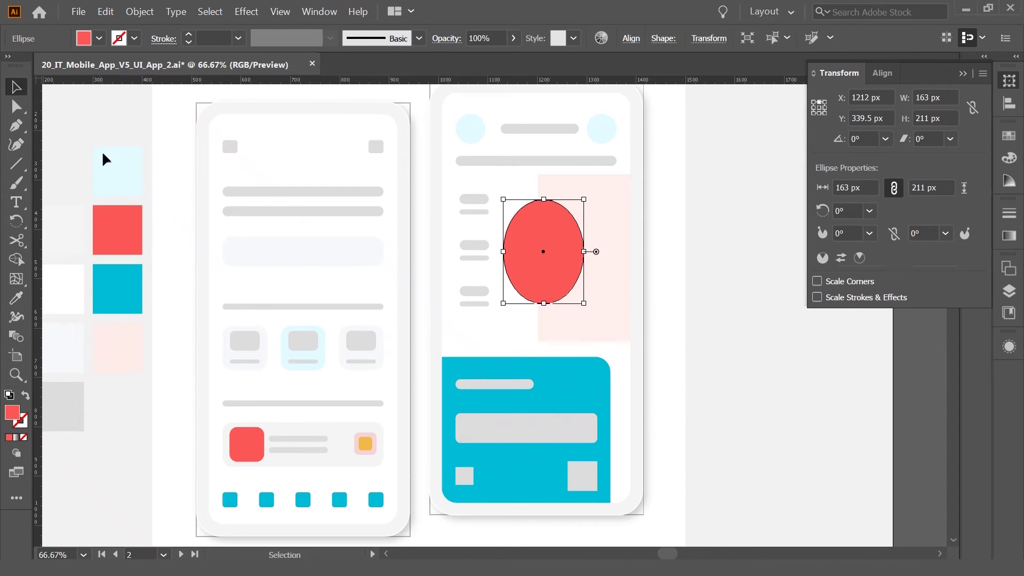
key("5")
left_click(701, 320)
scroll(606, 336, "up", 1)
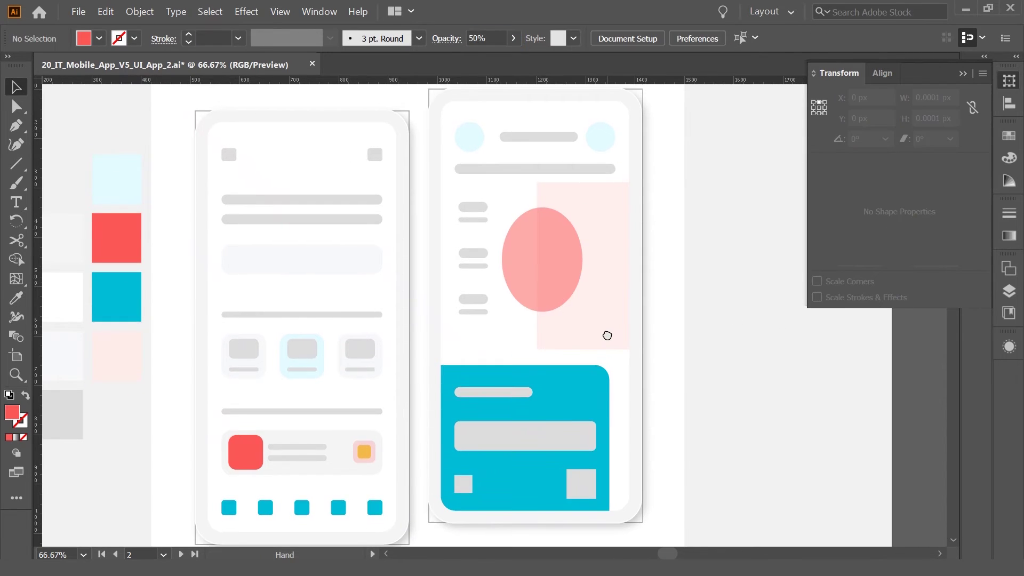
scroll(610, 339, "down", 3)
key("ctrl+s")
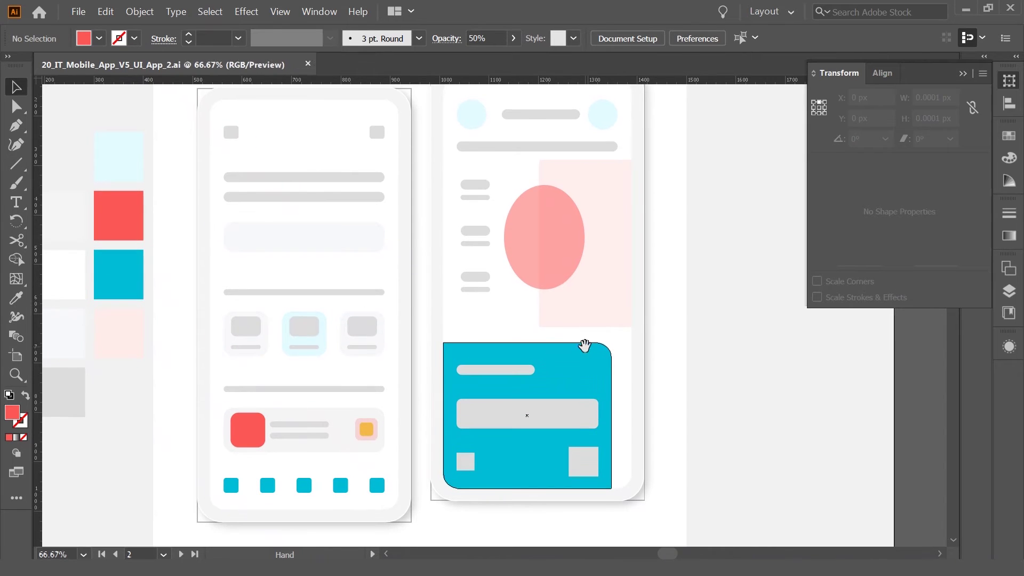
Step: Round the pale pink rectangle's corners into a pill shape
left_click(575, 322)
left_click_drag(547, 319, 722, 258)
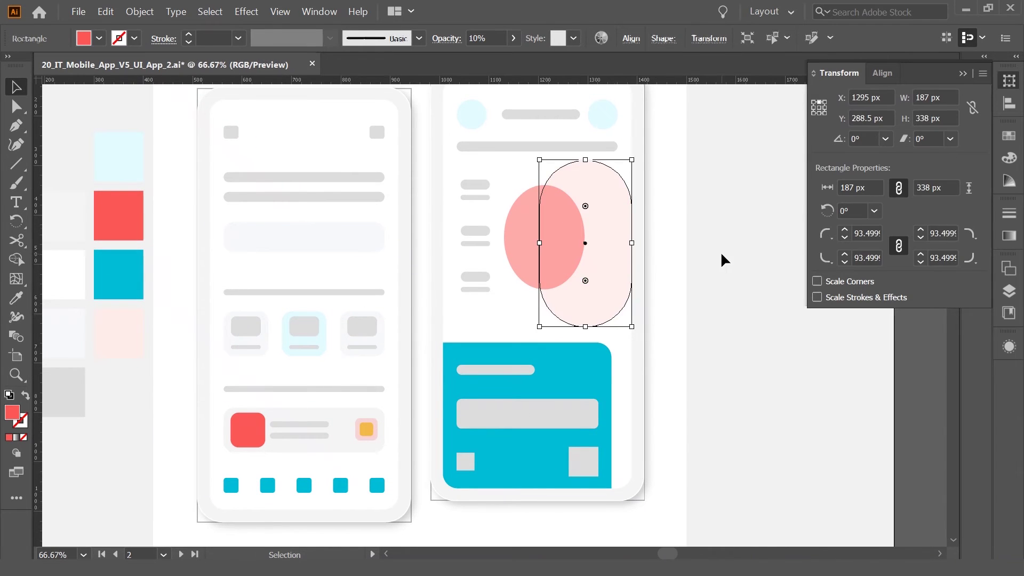
left_click(722, 258)
left_click(549, 256)
left_click(751, 304)
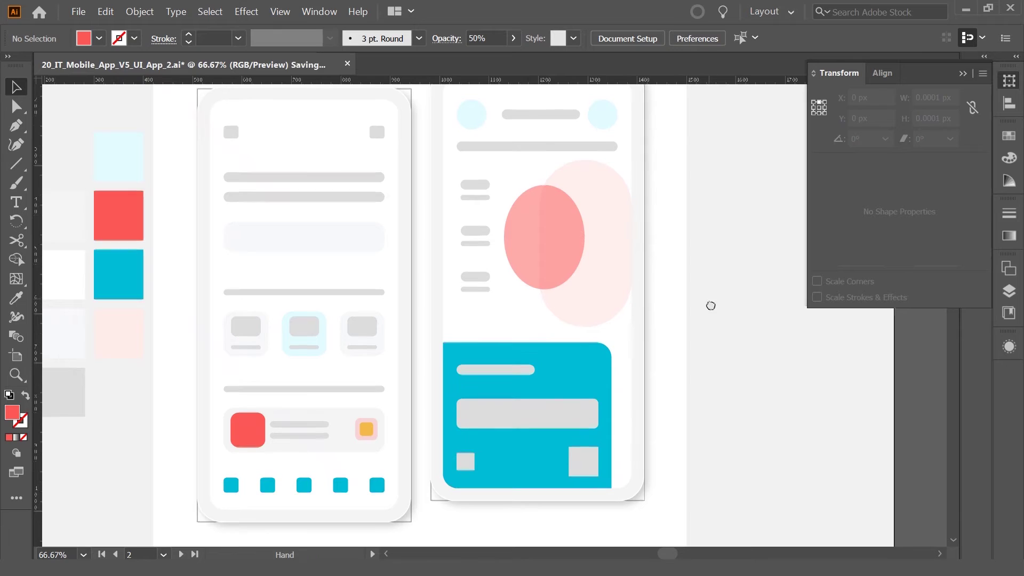
Step: Move the small bar pair to the card's top right and align it with the card's bars
left_click(542, 427)
left_click(478, 291)
left_click_drag(479, 290, 586, 385)
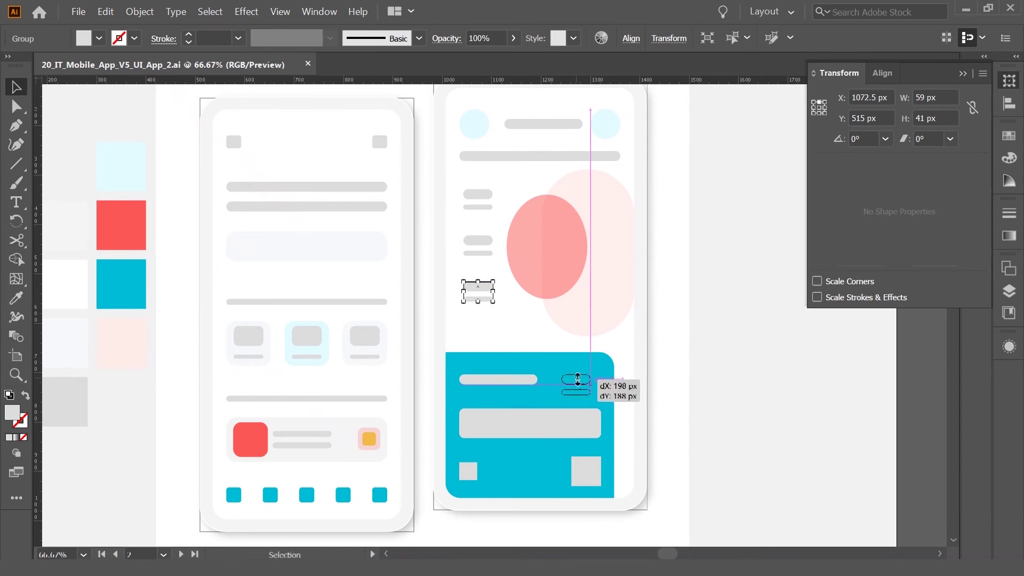
left_click(571, 423, "shift")
left_click(630, 38)
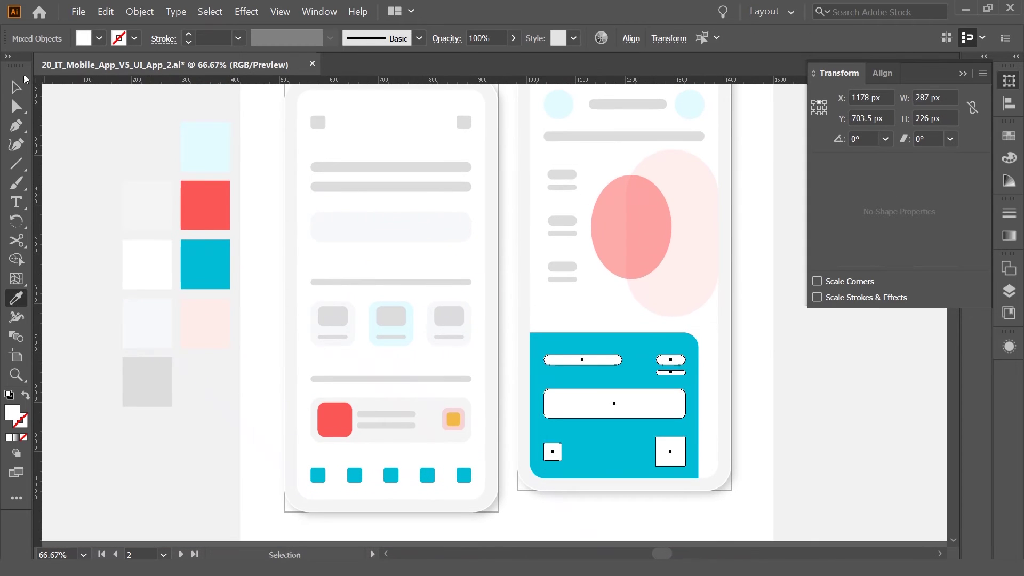
Step: Give the card's bottom-right square a 20 corner radius and a pale cyan fill
left_click(24, 80)
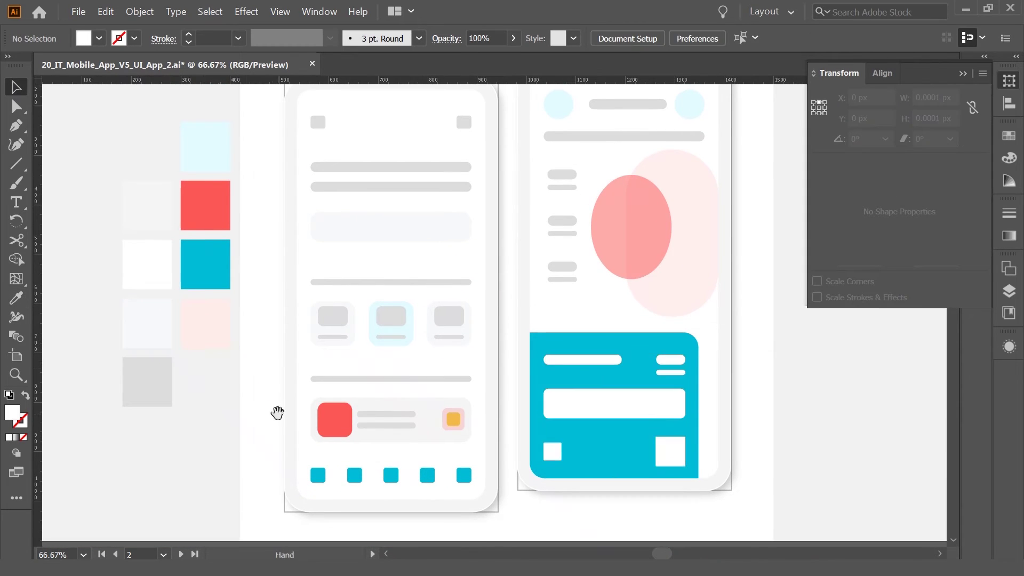
left_click(561, 313)
left_click(866, 233)
type("20")
key("Return")
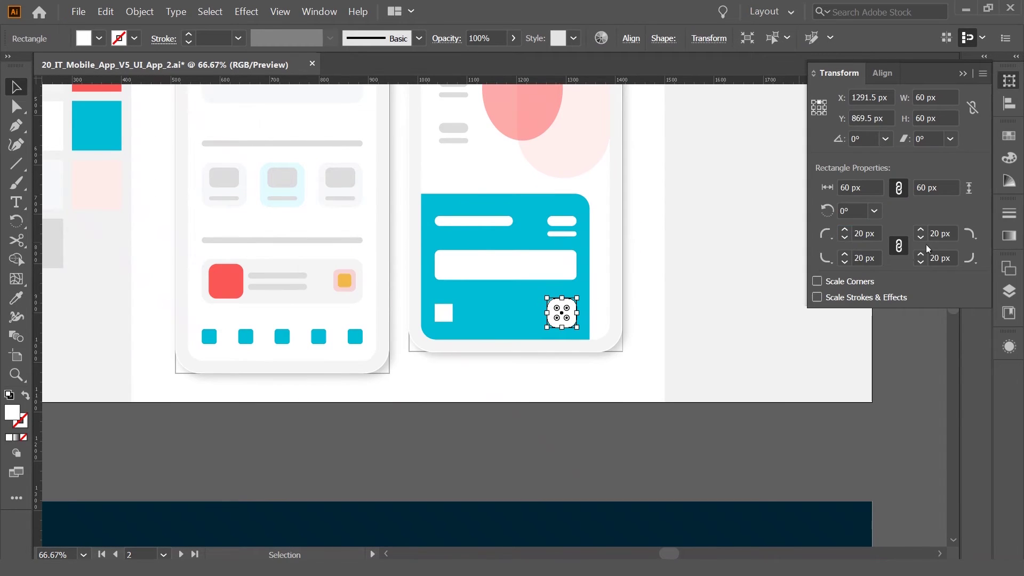
key("i")
left_click(114, 144)
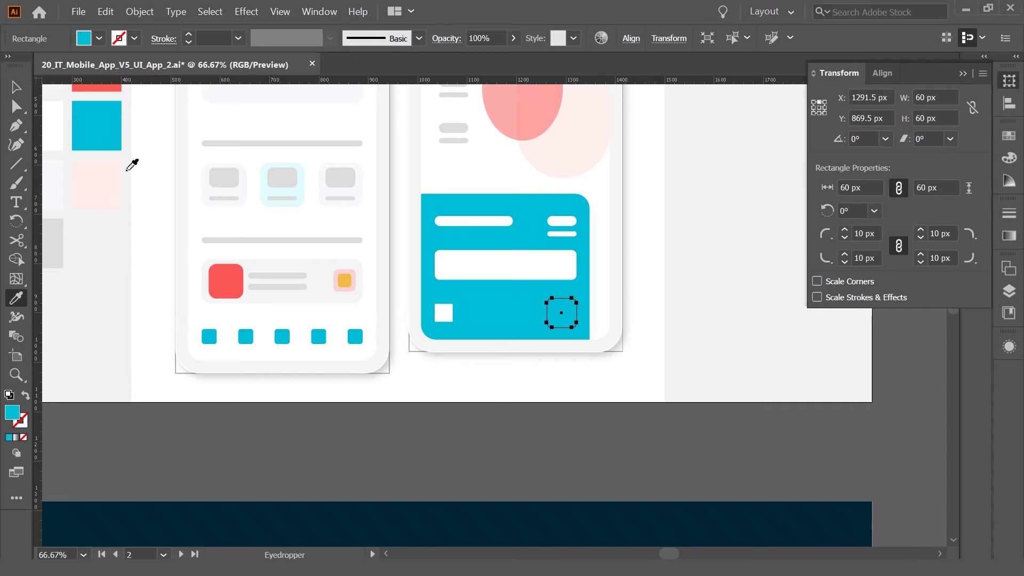
scroll(107, 171, "up", 5)
left_click(83, 152)
key("v")
scroll(297, 268, "down", 6)
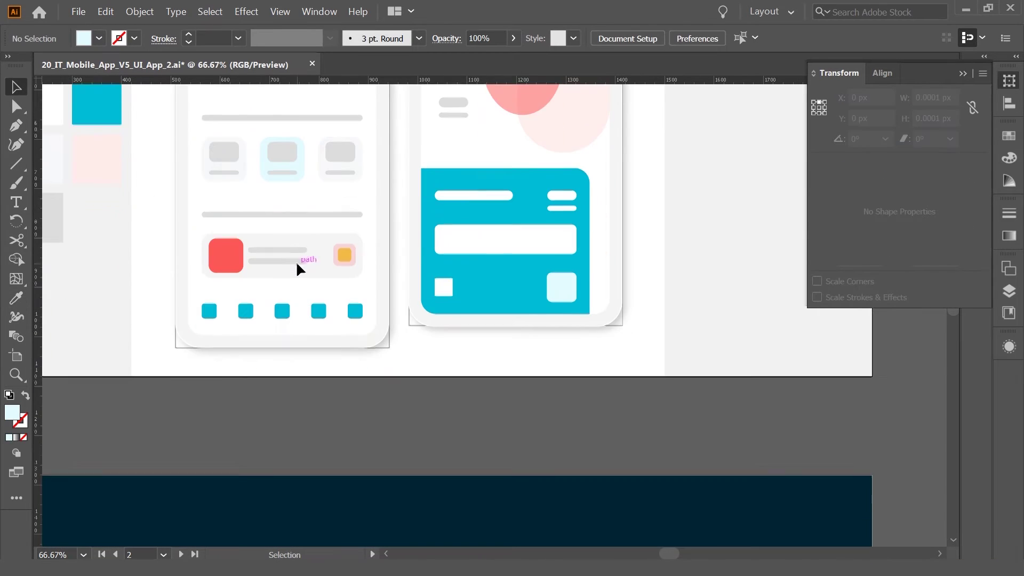
Step: Pan out to review the whole layout and save the document
left_click(443, 287)
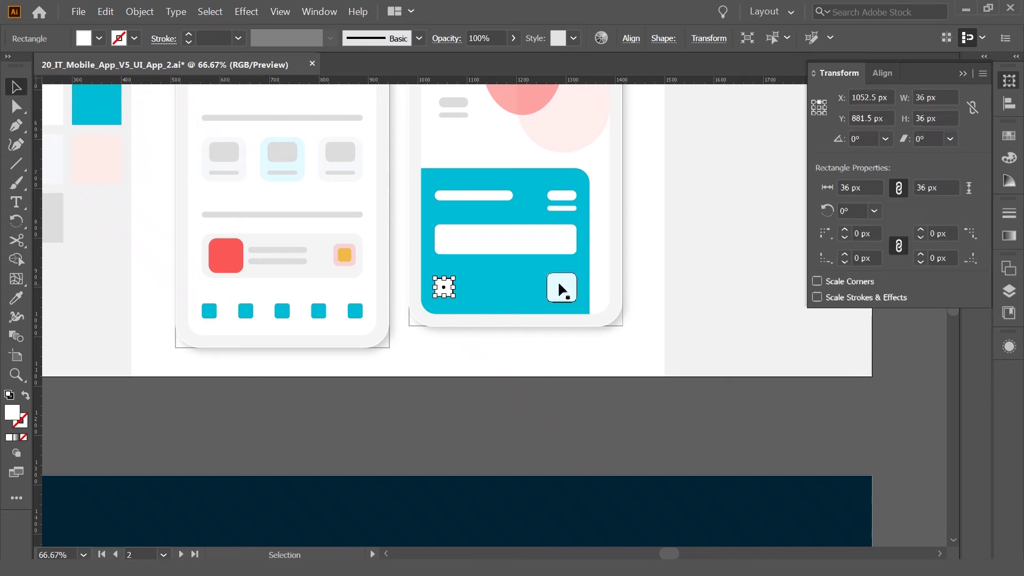
left_click(511, 423)
mouse_move(512, 269)
left_mouse_down()
mouse_move(442, 443)
mouse_move(473, 470)
left_mouse_up()
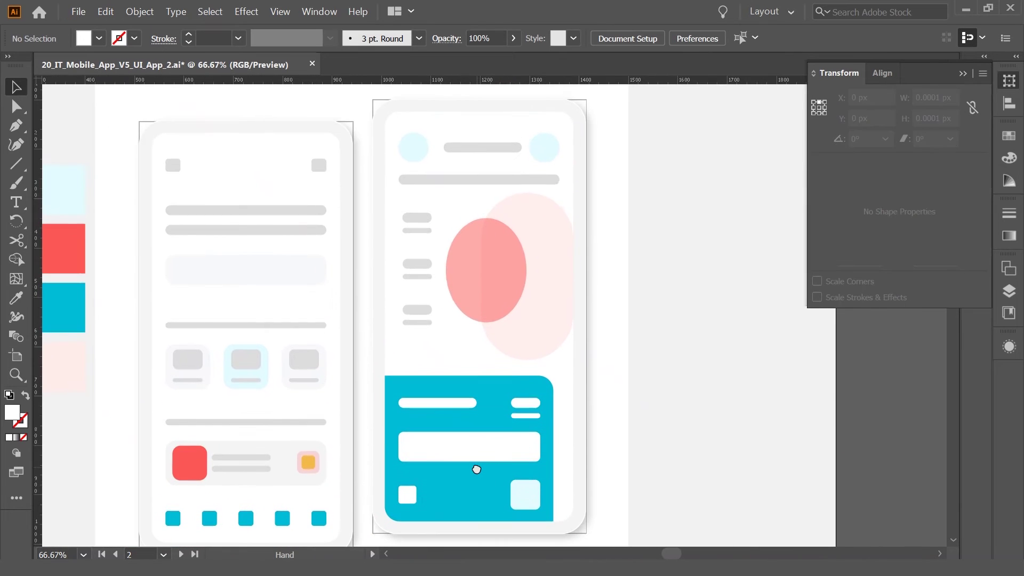
key("ctrl+s")
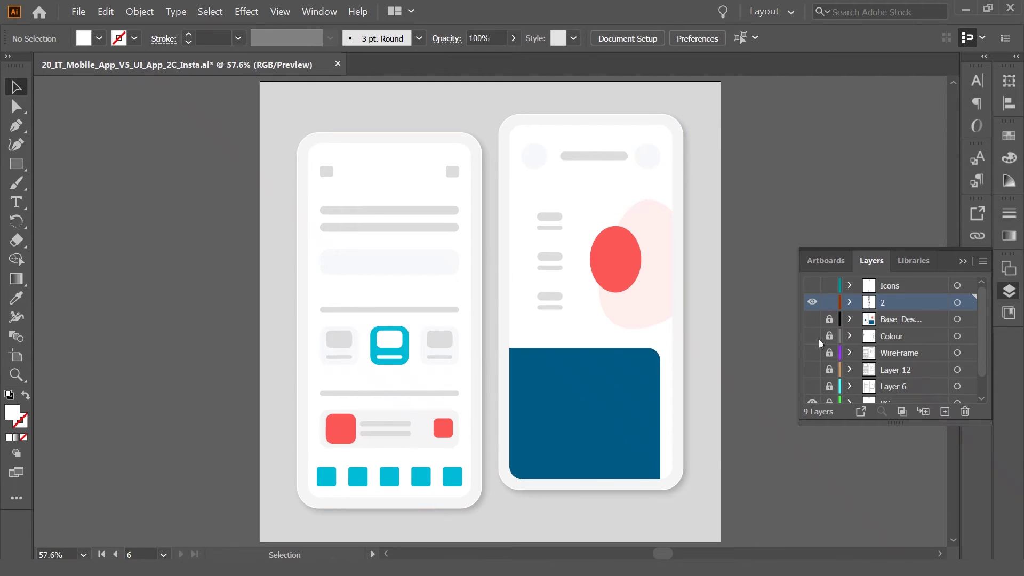
Step: Make the Icons layer visible and pan to the artwork beside the phone mockups
left_click(811, 285)
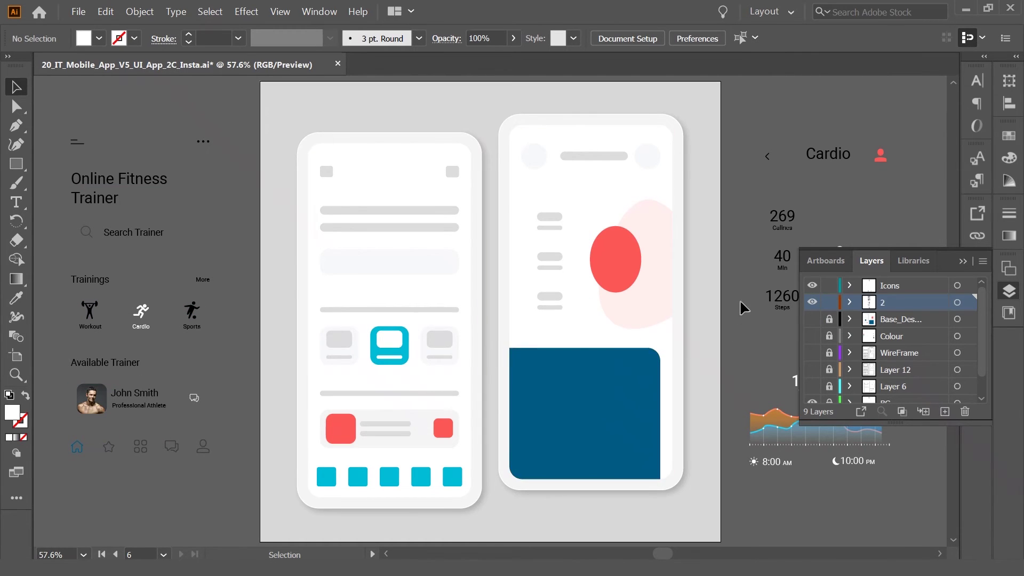
mouse_move(741, 296)
left_mouse_down()
mouse_move(703, 314)
mouse_move(743, 289)
left_mouse_up()
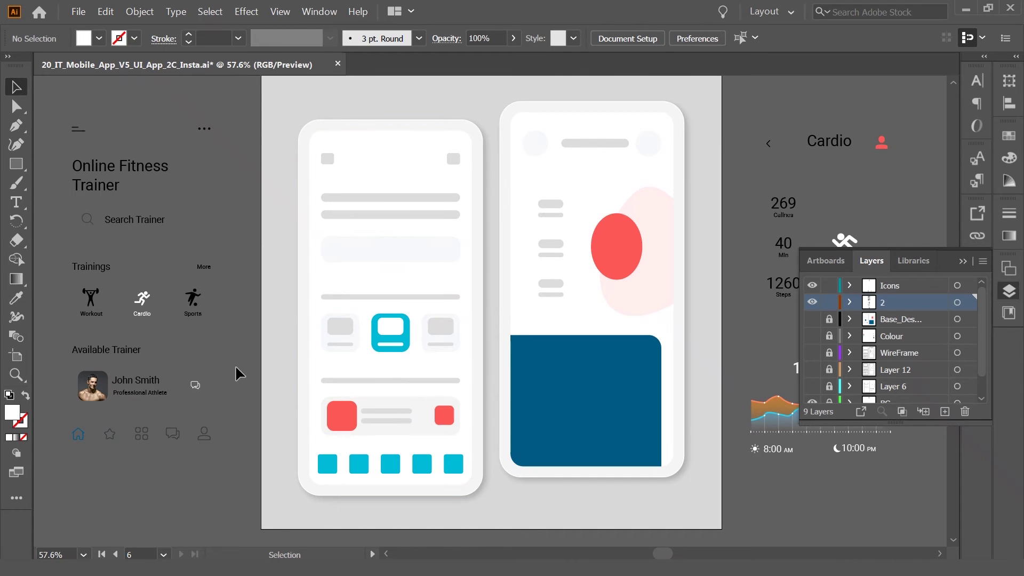
scroll(226, 368, "up", 1)
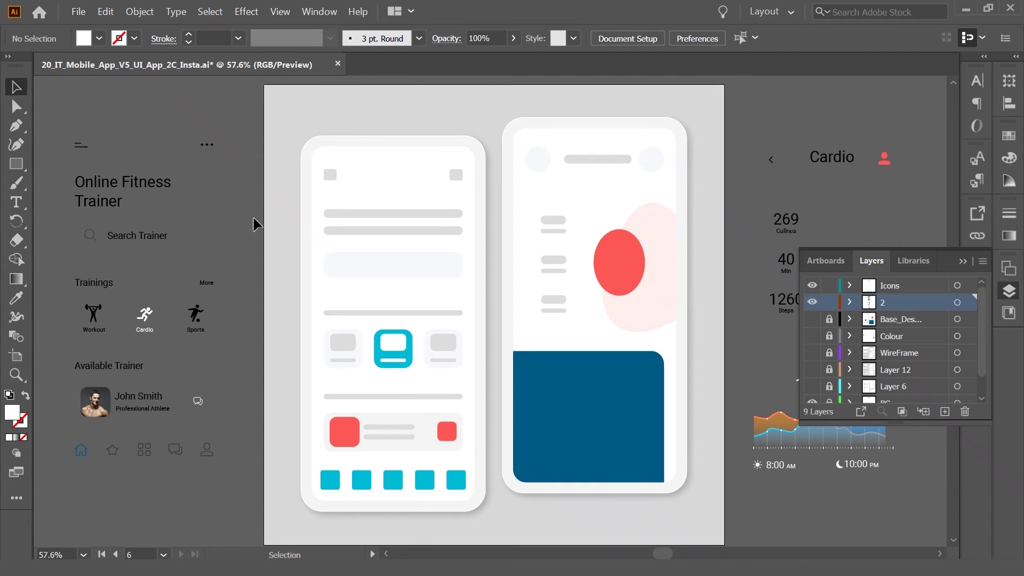
scroll(297, 237, "left", 1)
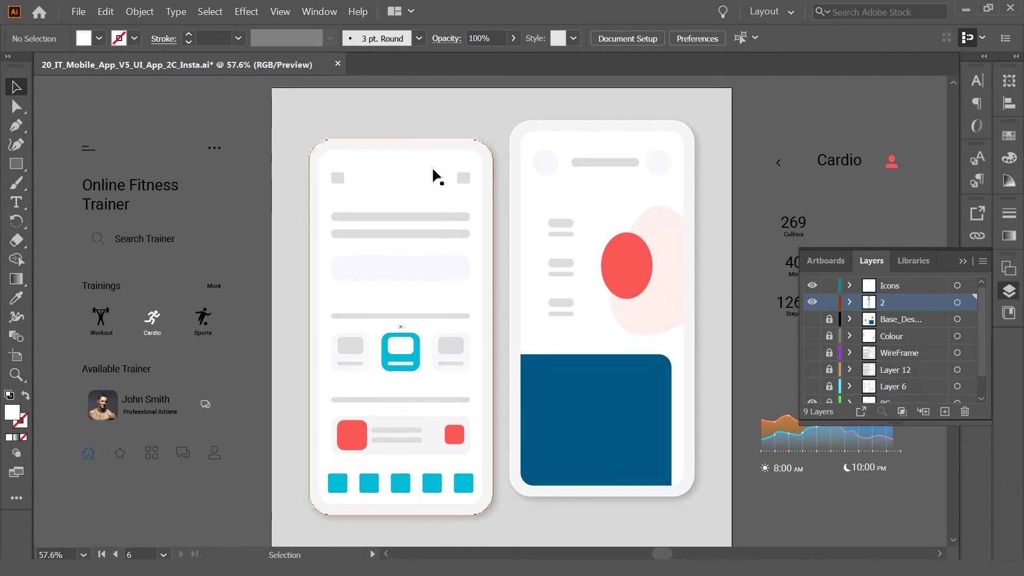
Step: Ungroup the group holding both phone mockups
left_click(90, 155)
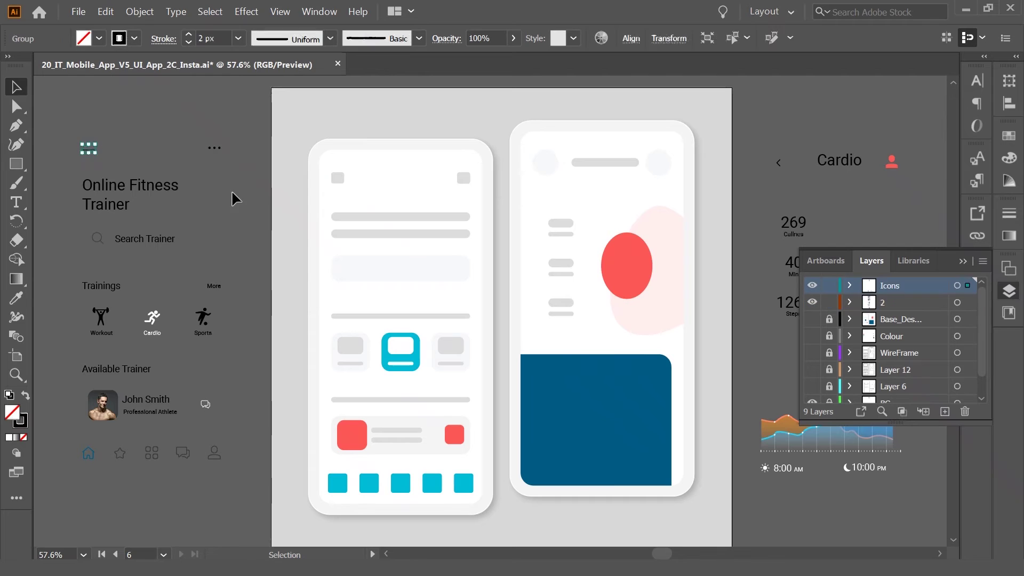
left_click(231, 190)
left_click_drag(296, 130, 320, 511)
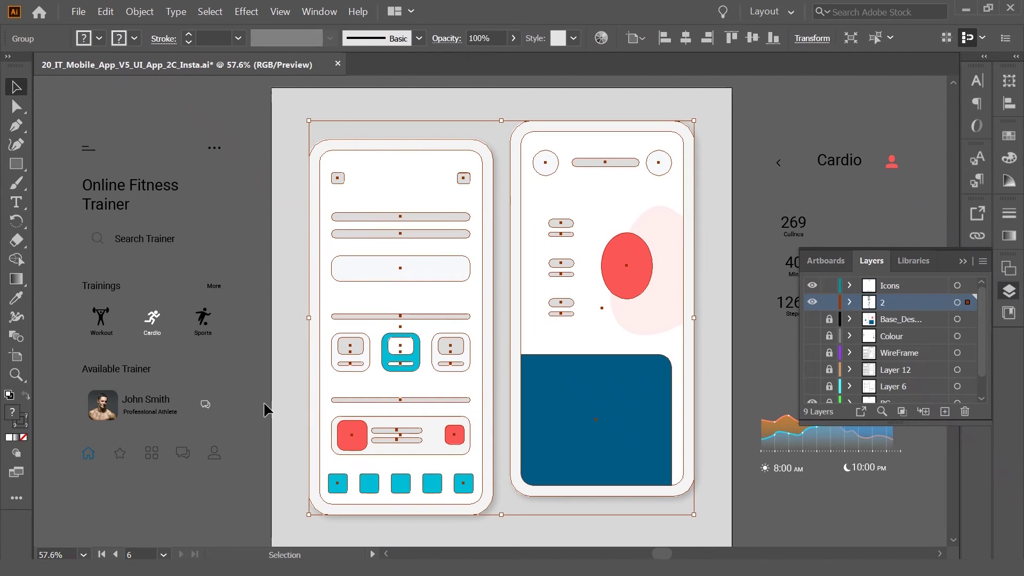
left_click(743, 179)
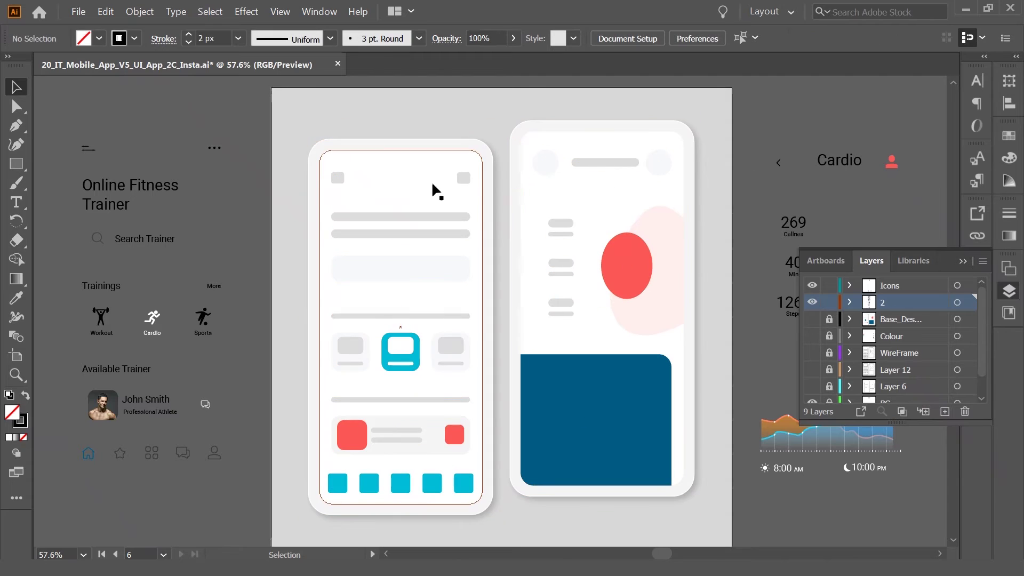
left_click(462, 176)
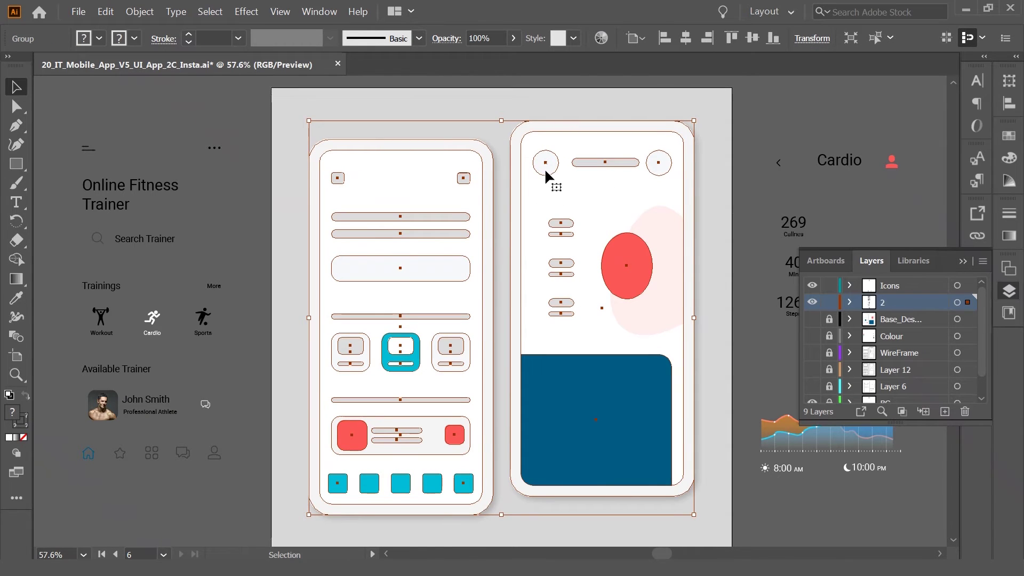
right_click(544, 168)
left_click(580, 260)
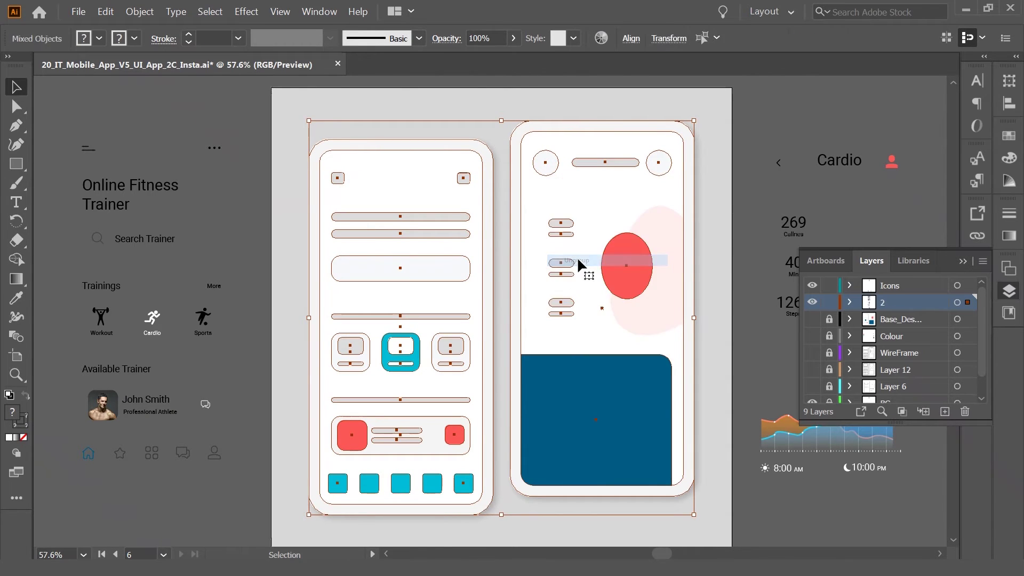
left_click(743, 179)
Step: Try selecting each phone's outer shape and objects with the Direct Selection and Selection tools
left_click(334, 181)
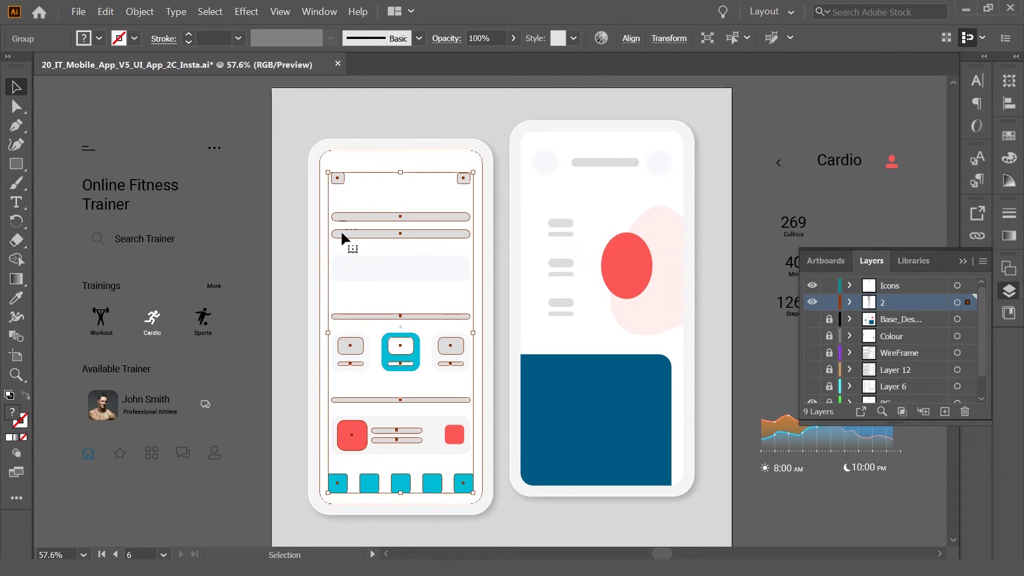
left_click(287, 345)
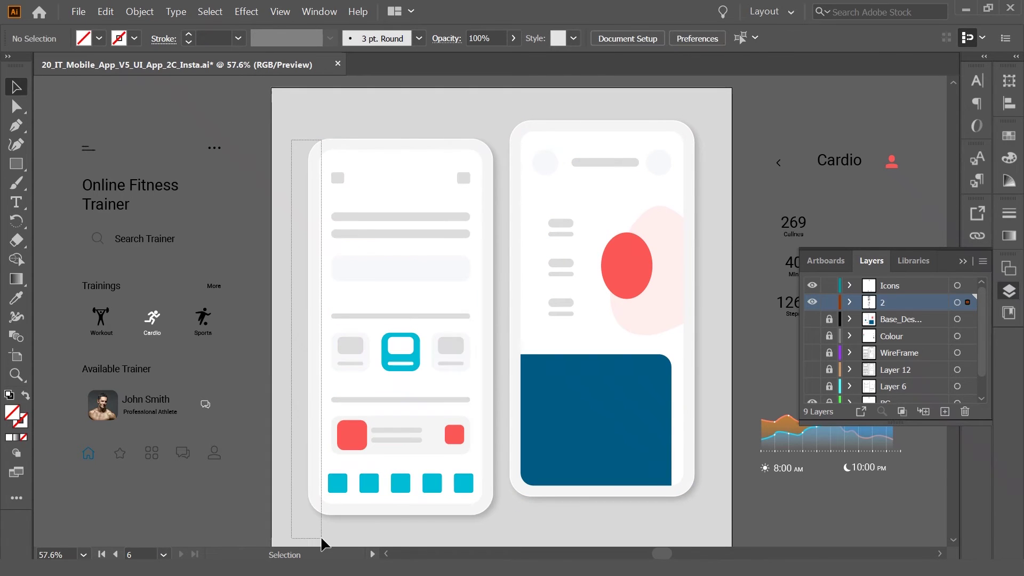
left_click_drag(320, 540, 315, 506)
key("a")
left_click(321, 539)
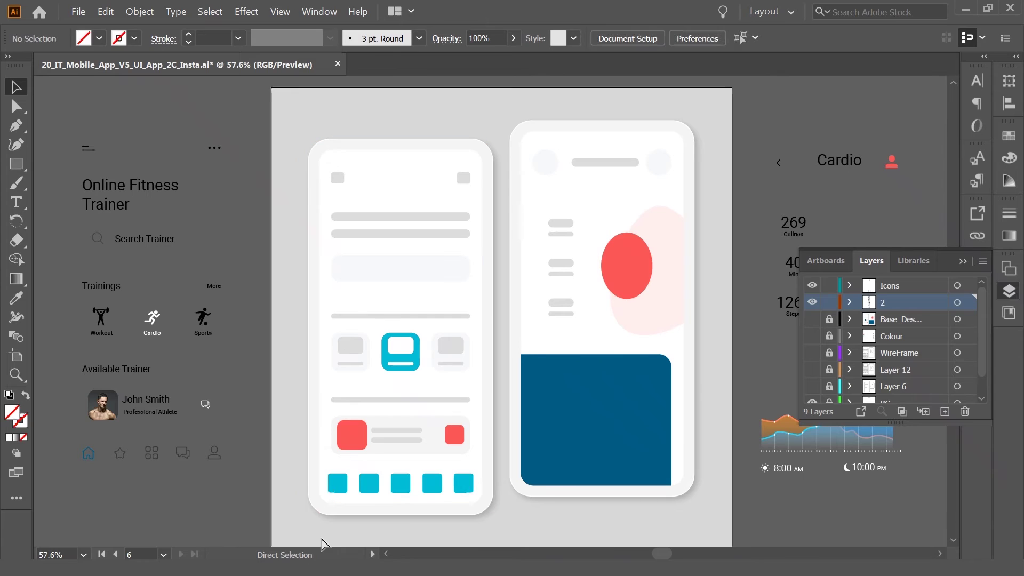
key("v")
left_click_drag(506, 110, 522, 517)
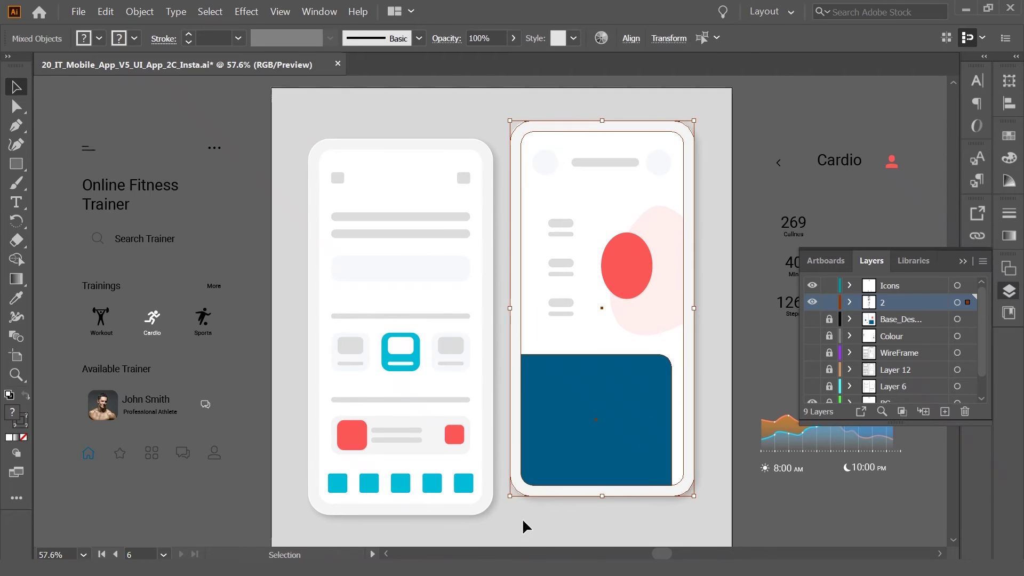
key("a")
left_click(526, 527)
key("v")
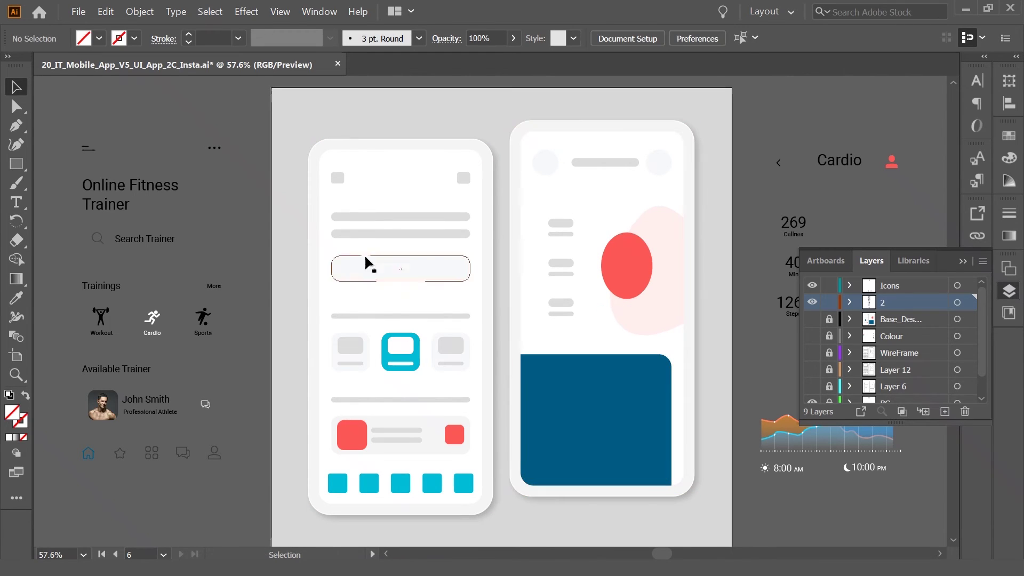
Step: Ungroup the left phone's wireframe and select the right phone's header group
left_click(345, 177)
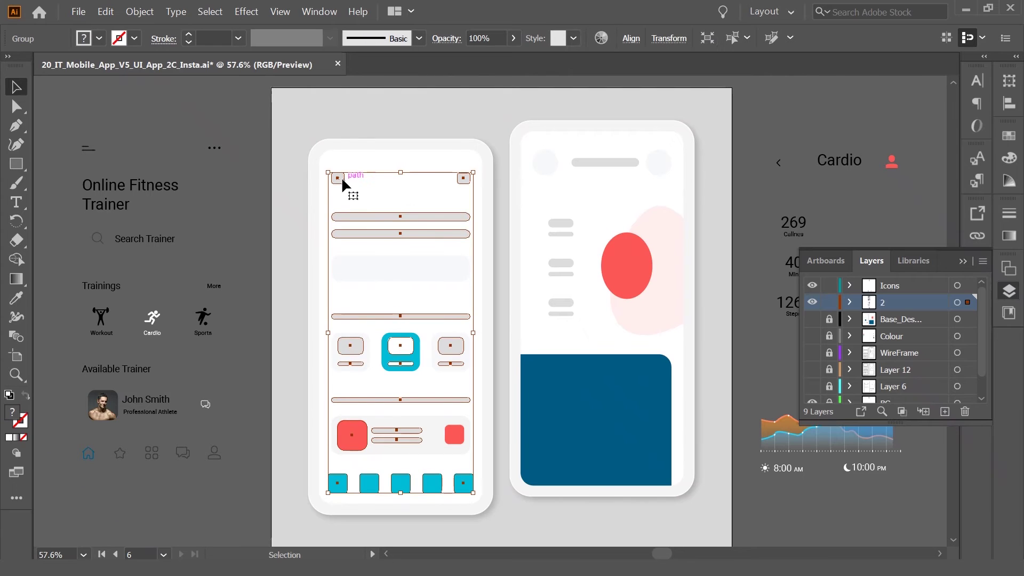
right_click(343, 182)
left_click(376, 268)
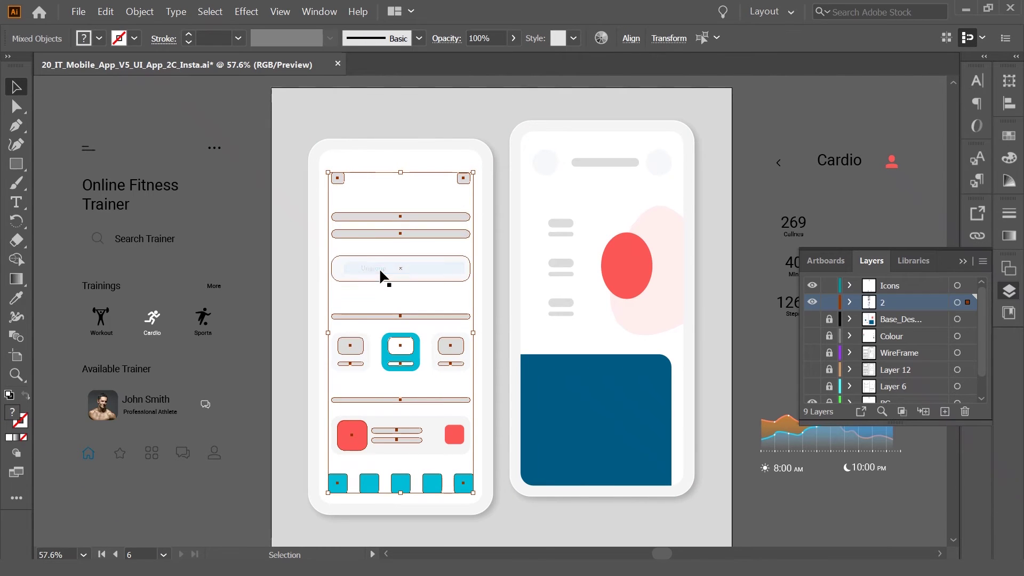
left_click(340, 180)
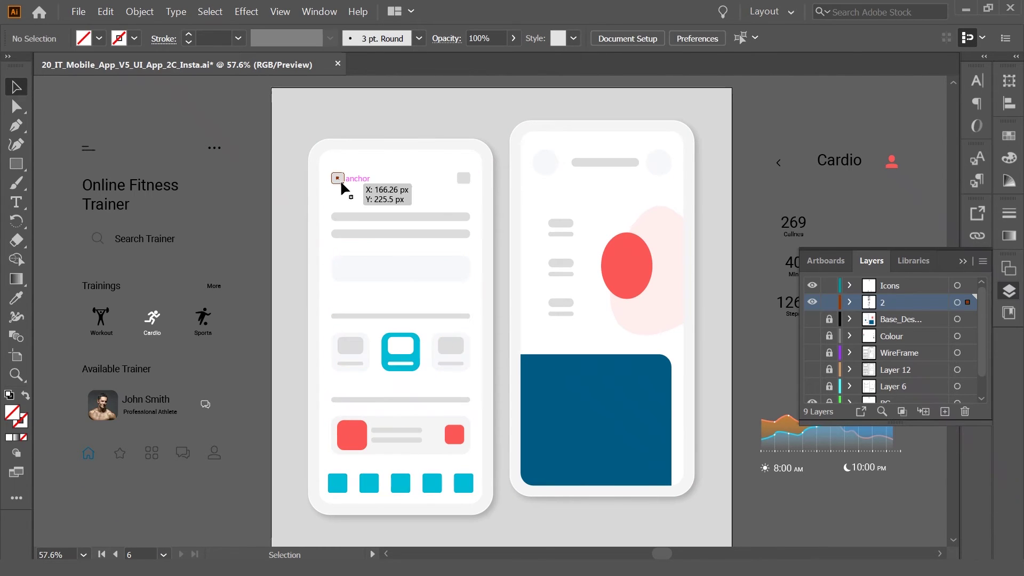
left_click(554, 163)
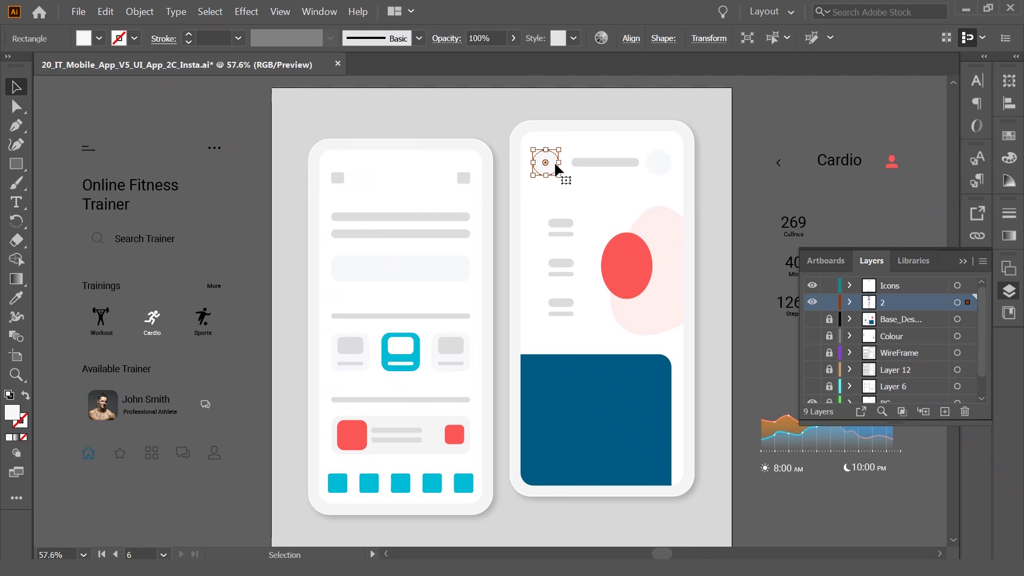
left_click(606, 163)
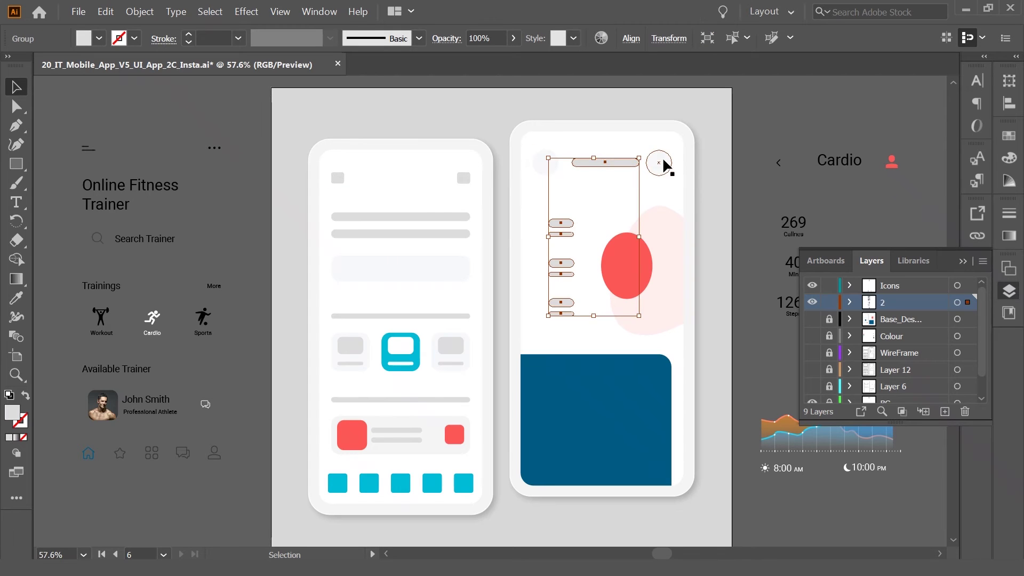
right_click(599, 165)
left_click(257, 201)
left_click_drag(257, 201, 278, 203)
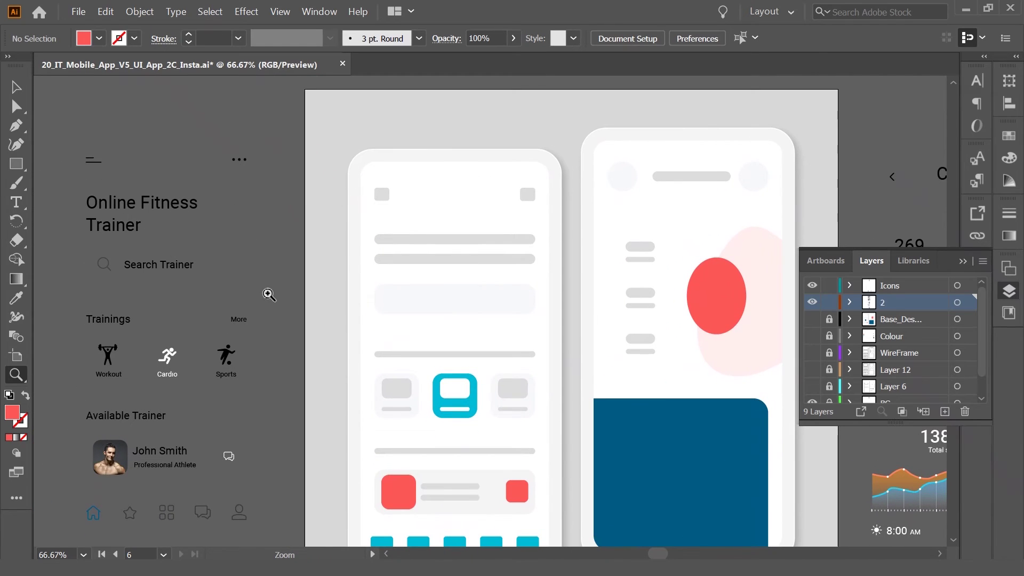
Step: Move the menu and three-dot icons group into the left phone header and zoom in
key("v")
left_click_drag(176, 149, 198, 188)
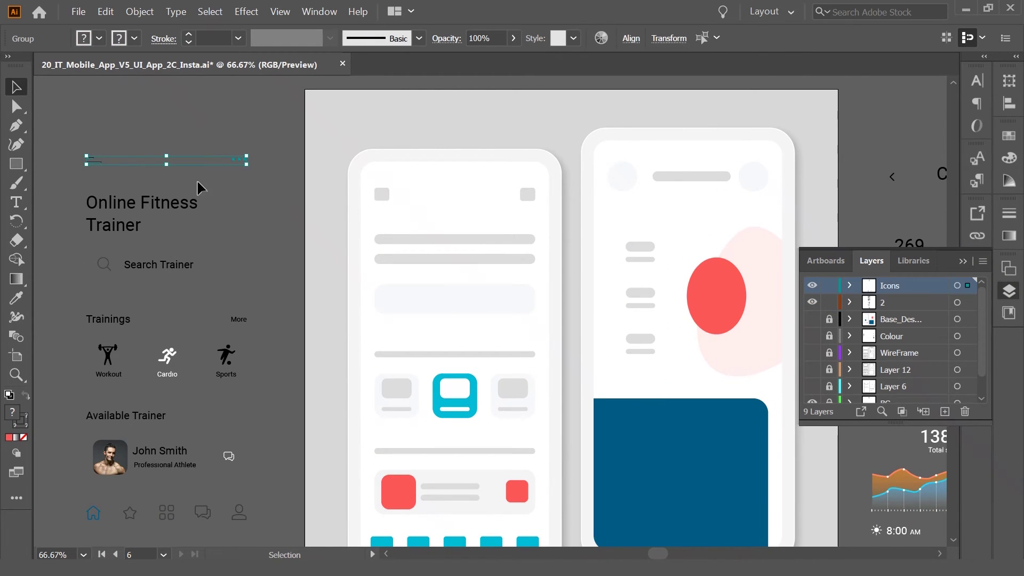
left_click_drag(249, 157, 527, 197)
key("z")
left_click(490, 213)
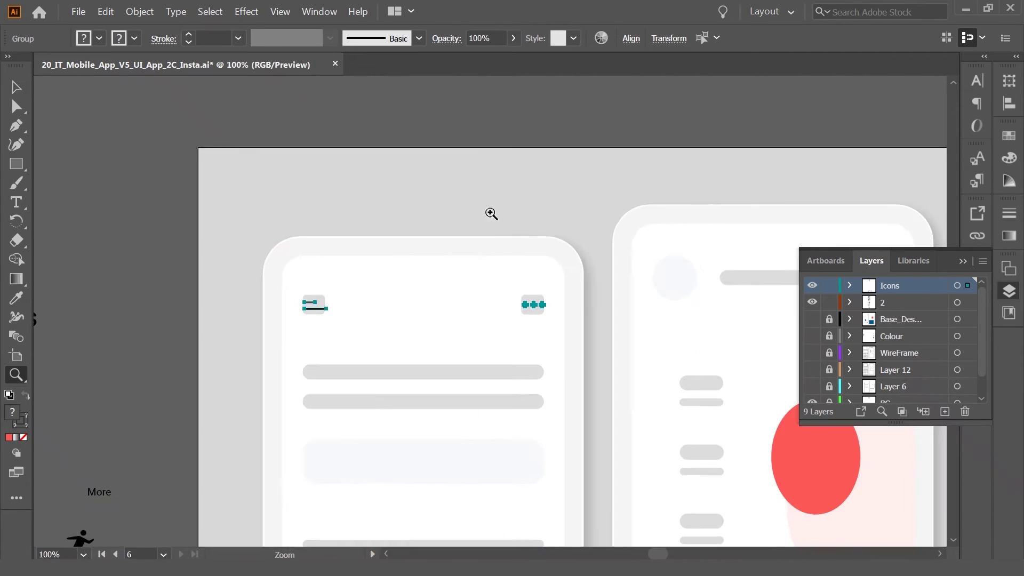
left_click(494, 259)
scroll(368, 370, "down", 2)
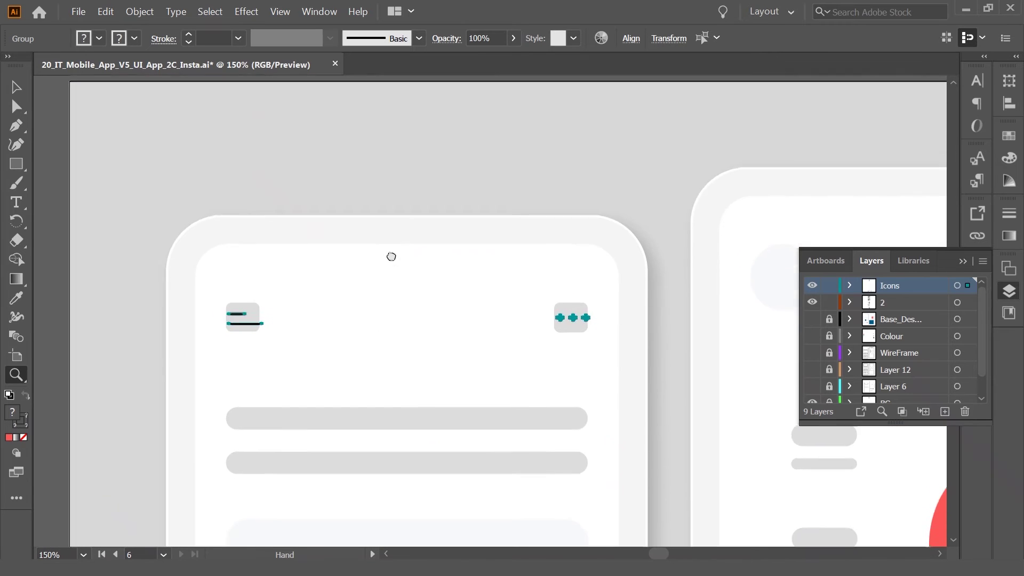
scroll(389, 256, "down", 2)
key("ctrl+=")
key("v")
Step: Vertically centre the menu icon lines on their grey square
left_click(367, 273)
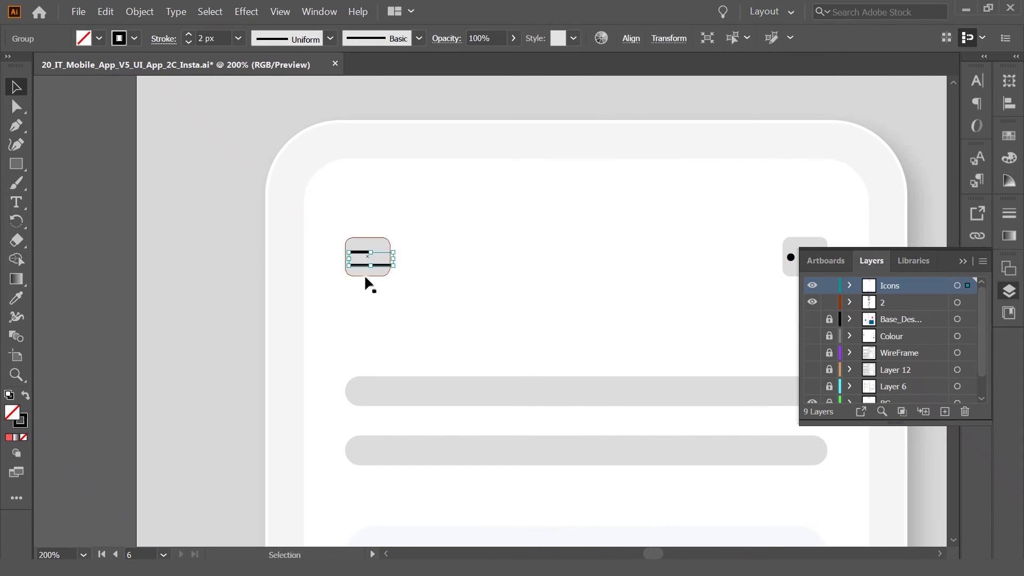
left_click(363, 271, "shift")
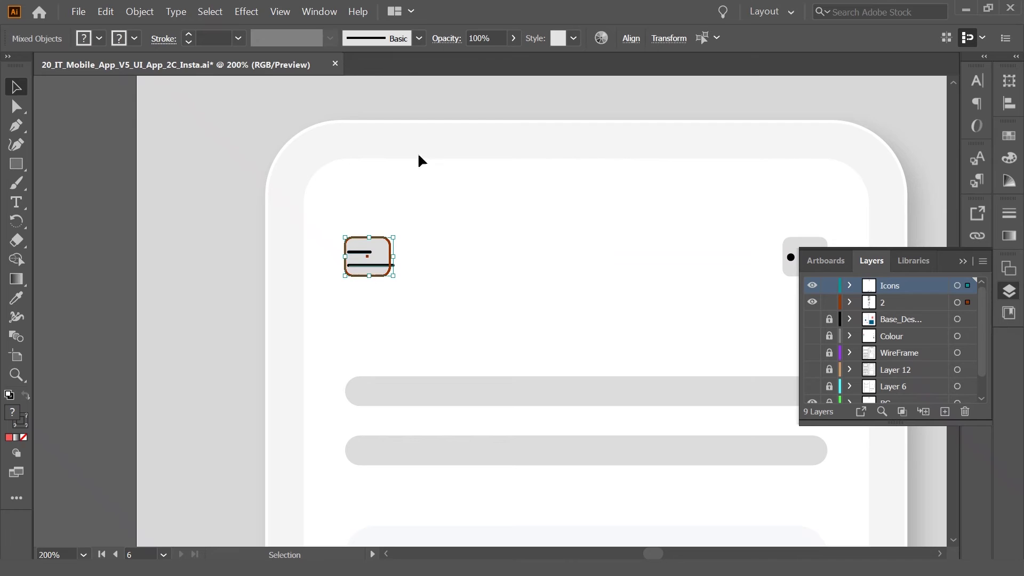
left_click(631, 39)
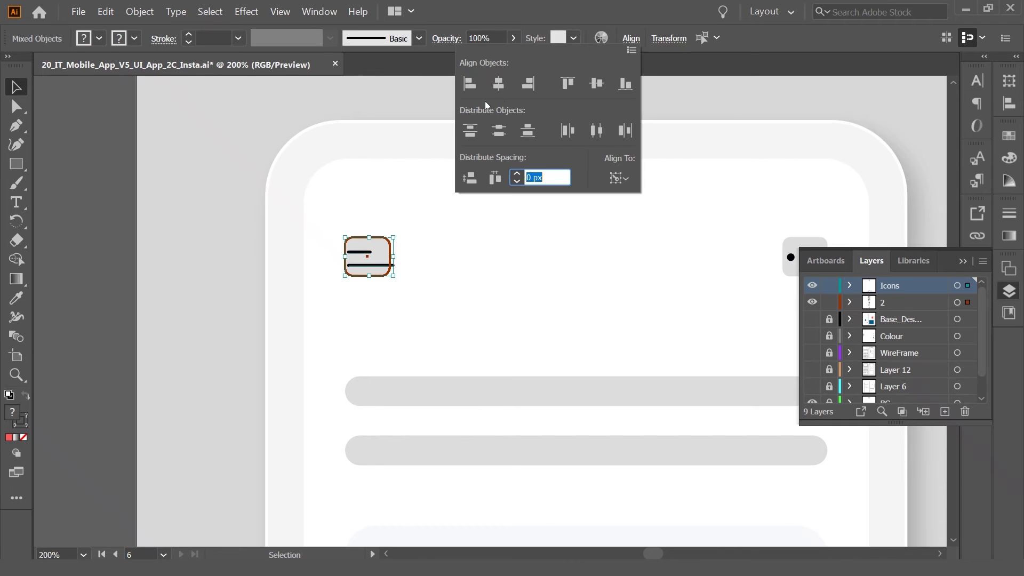
left_click(596, 83)
Step: Nudge the three-dot icon to sit centred in its square, then zoom out
left_click_drag(488, 270, 341, 267)
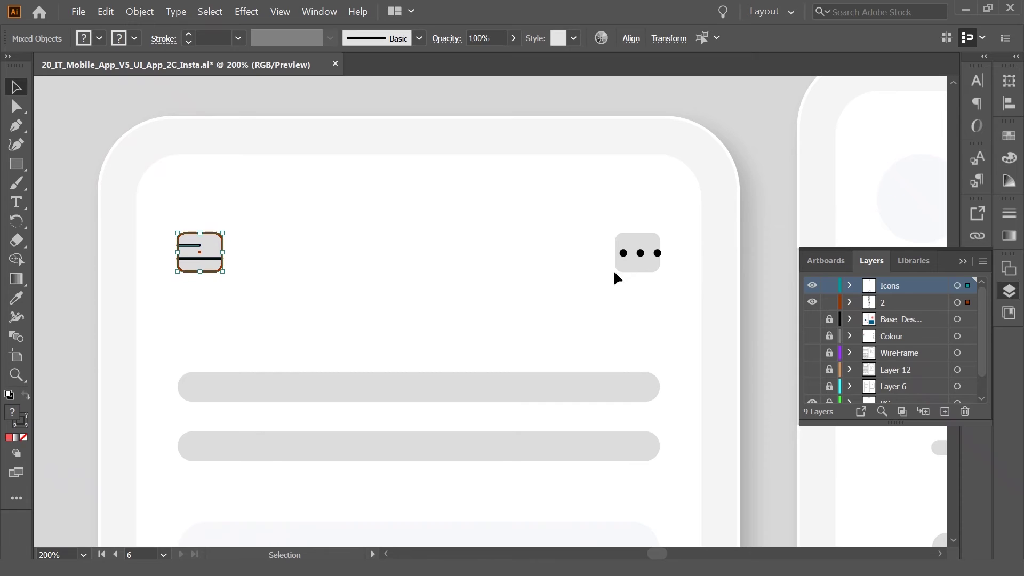
left_click(640, 257)
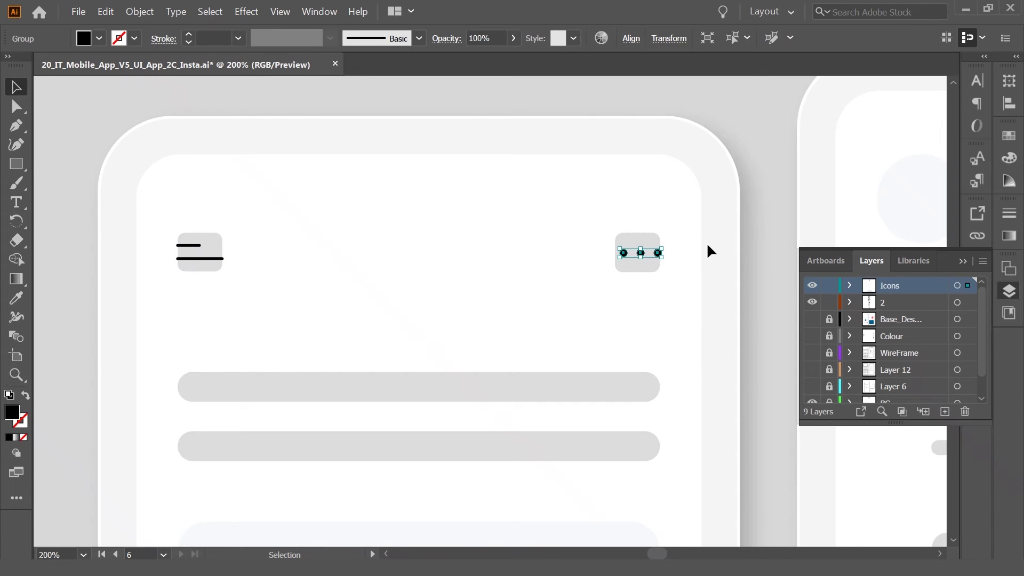
key("Left")
key("Left")
key("Left")
key("Right")
left_click(757, 251)
left_click_drag(393, 338, 468, 306)
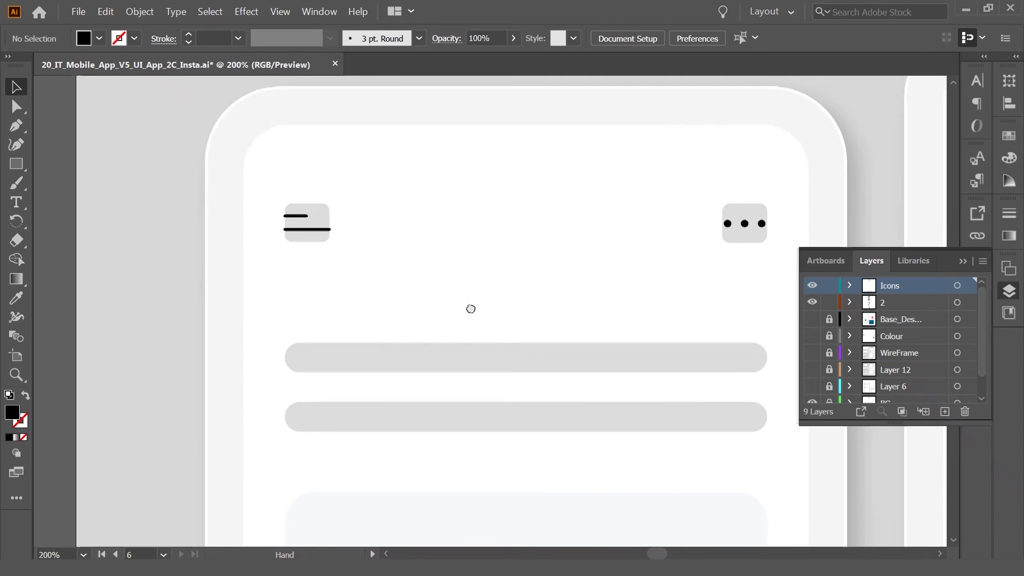
key("ctrl+minus")
scroll(447, 212, "down", 1)
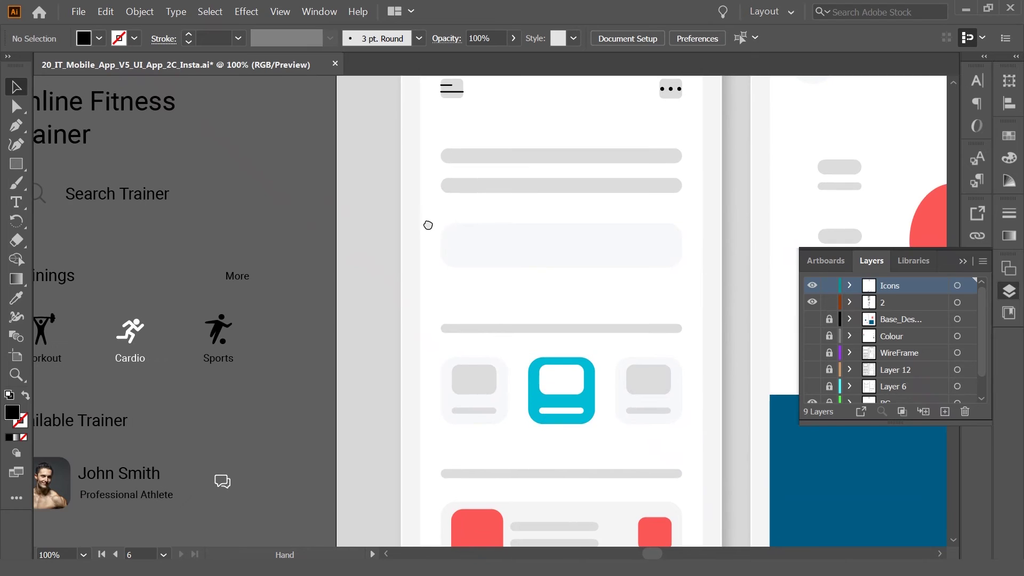
Step: Place the Online Fitness Trainer title and Search Trainer group into the phone's search area
left_click_drag(427, 225, 518, 297)
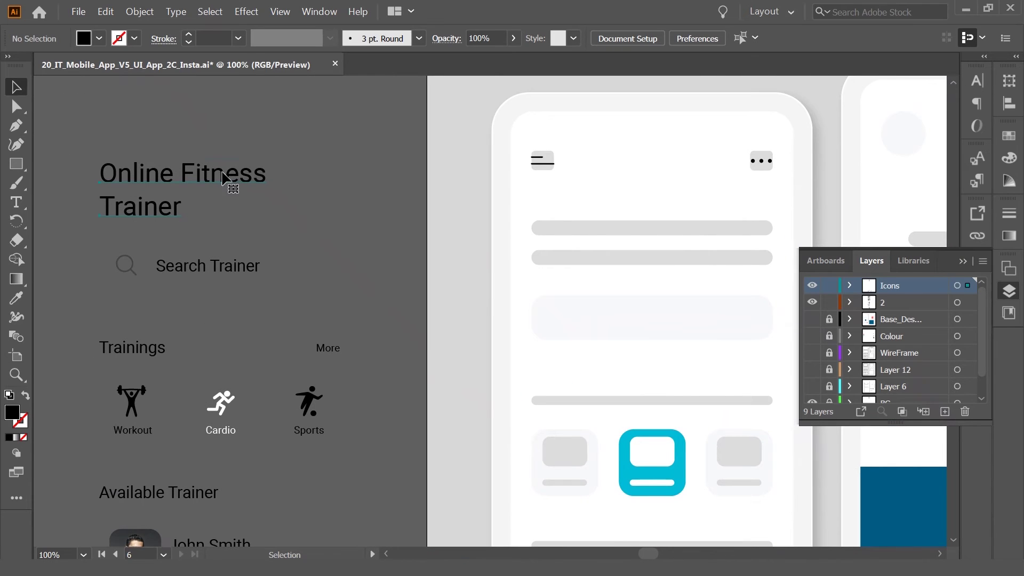
left_click_drag(222, 176, 658, 229)
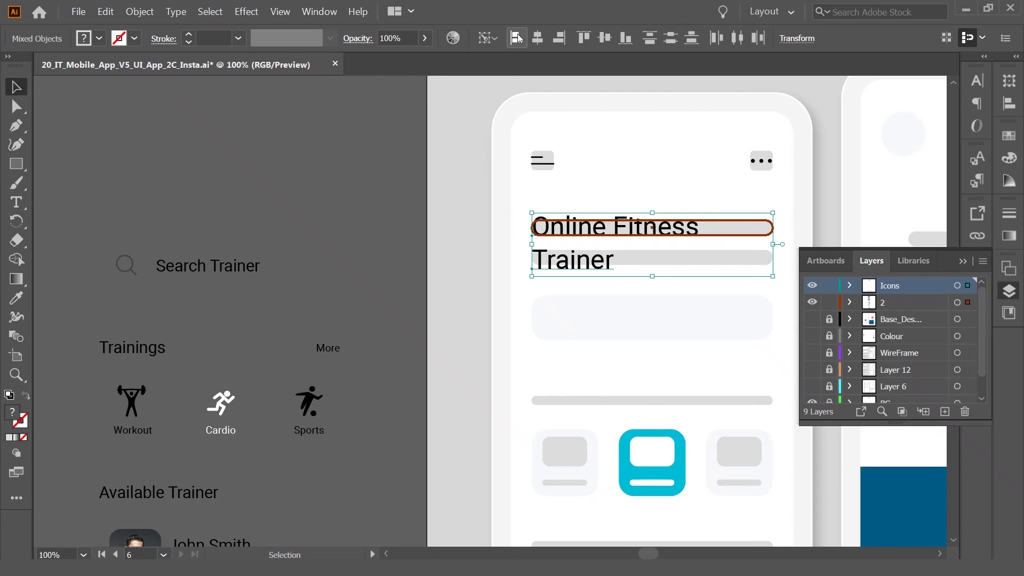
left_click_drag(334, 209, 272, 157)
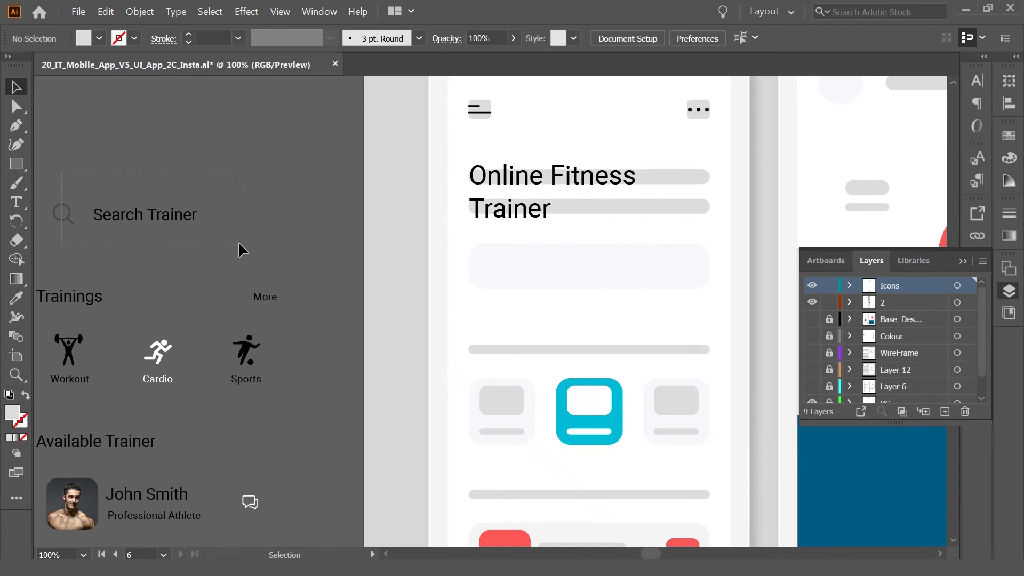
left_click(142, 214)
left_click_drag(137, 219, 558, 273)
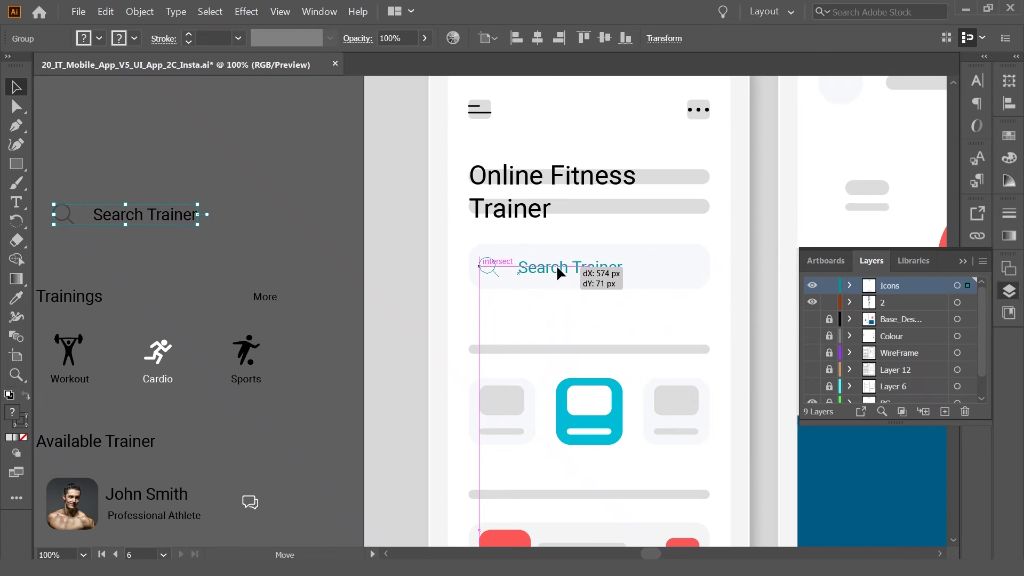
left_click_drag(557, 269, 555, 265)
left_click(312, 266)
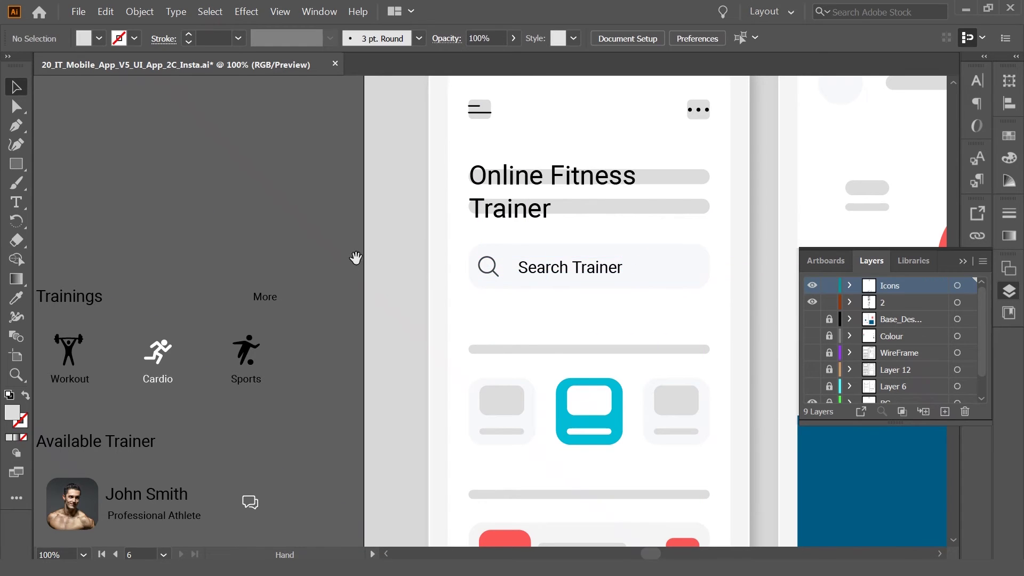
Step: Move the Trainings heading row onto the phone screen
mouse_move(351, 258)
left_mouse_down()
mouse_move(288, 184)
mouse_move(383, 165)
left_mouse_up()
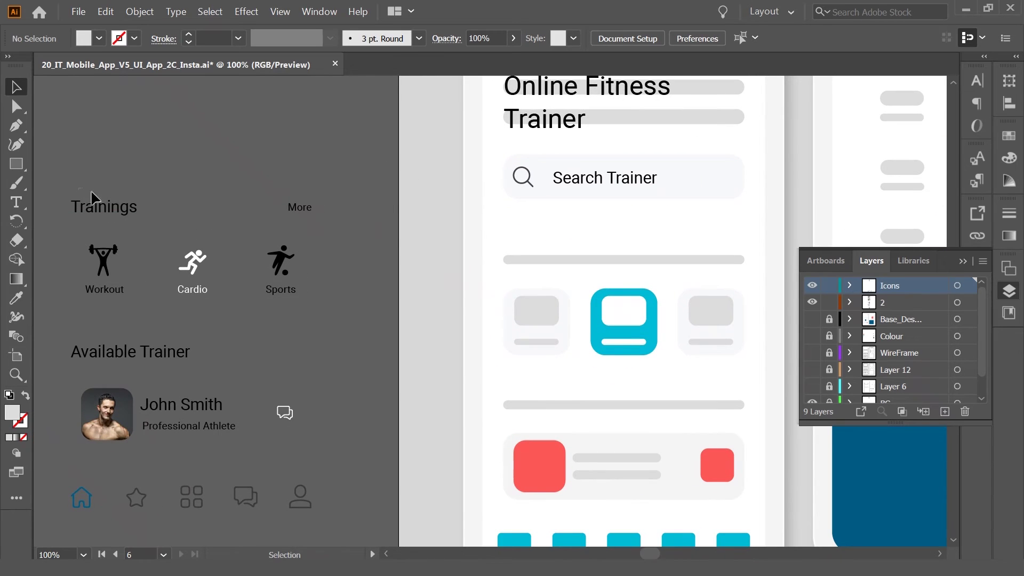
left_click_drag(123, 213, 555, 257)
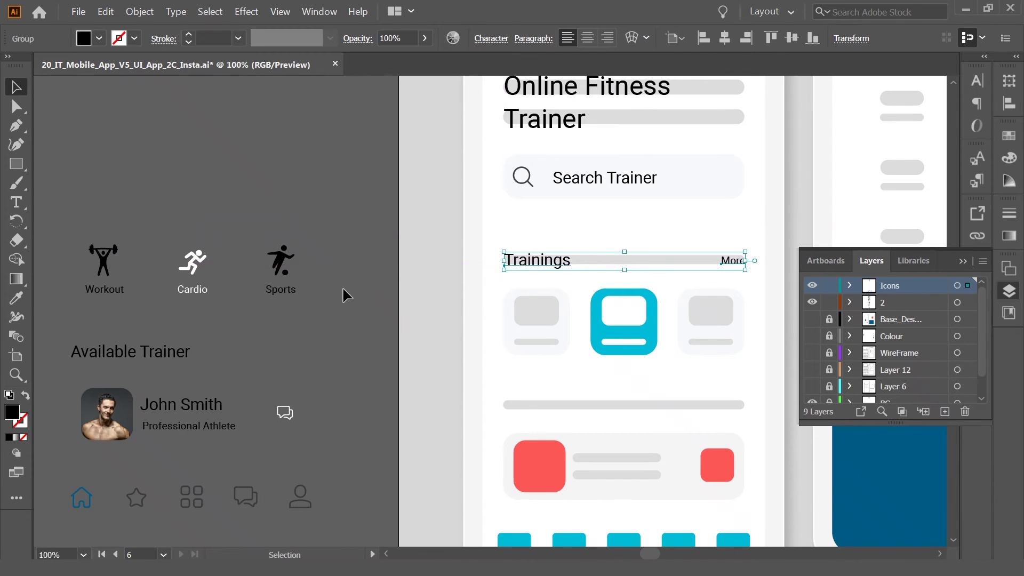
left_click(376, 263)
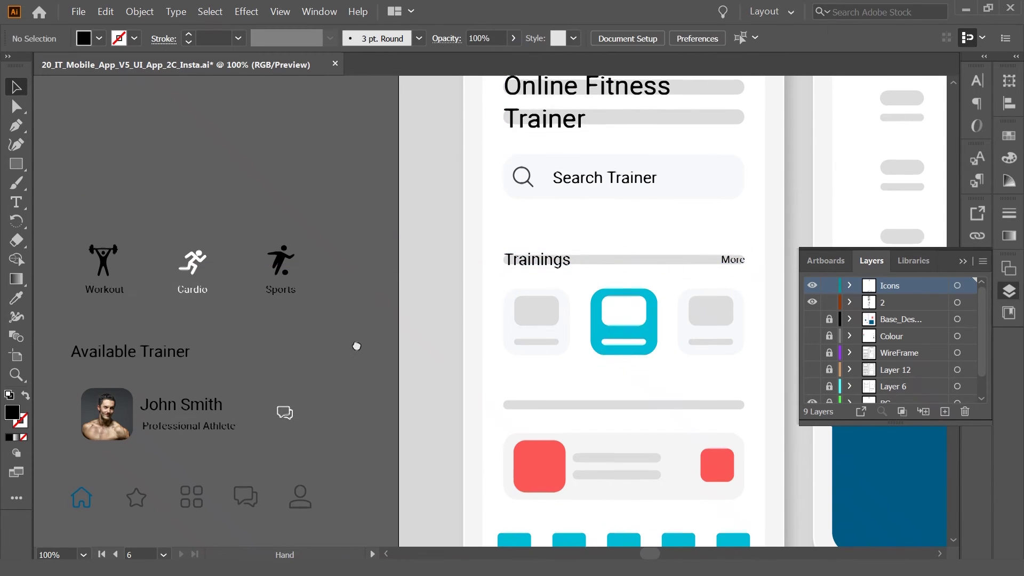
Step: Move the Workout and Cardio icons with labels into the first two Trainings cards
left_click_drag(357, 346, 337, 298)
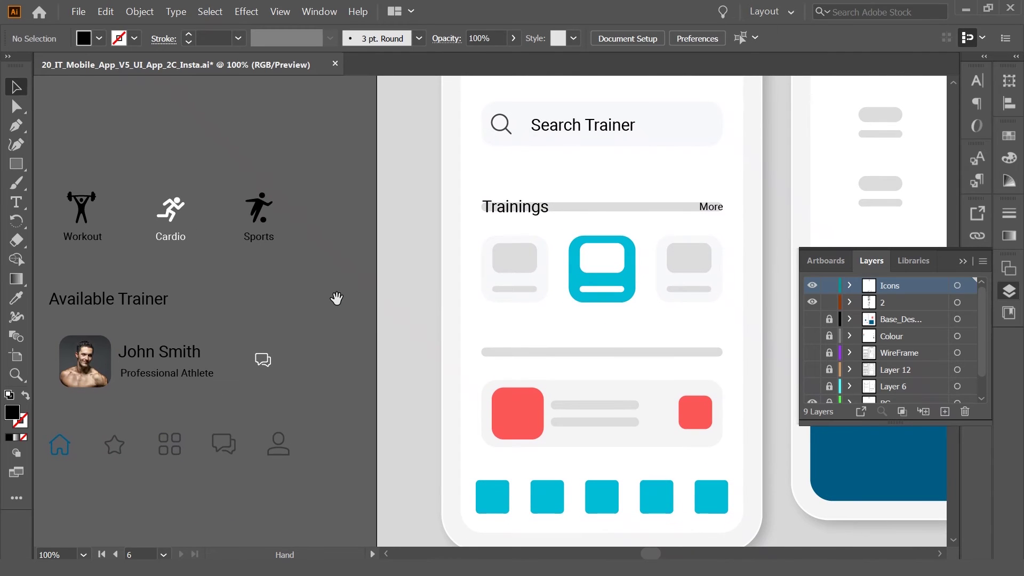
left_click(104, 244)
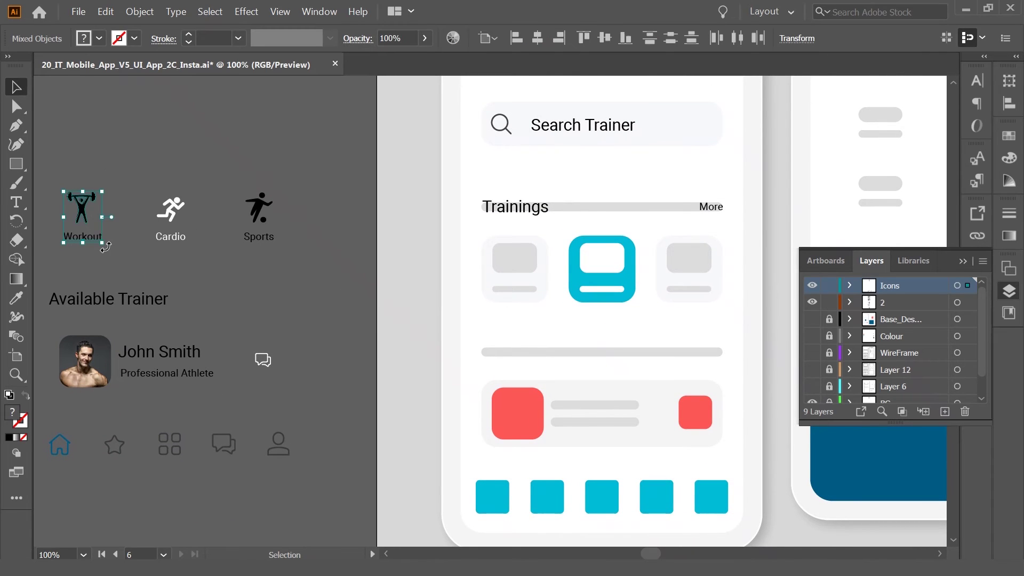
mouse_move(83, 216)
left_mouse_down()
mouse_move(522, 260)
mouse_move(531, 271)
left_mouse_up()
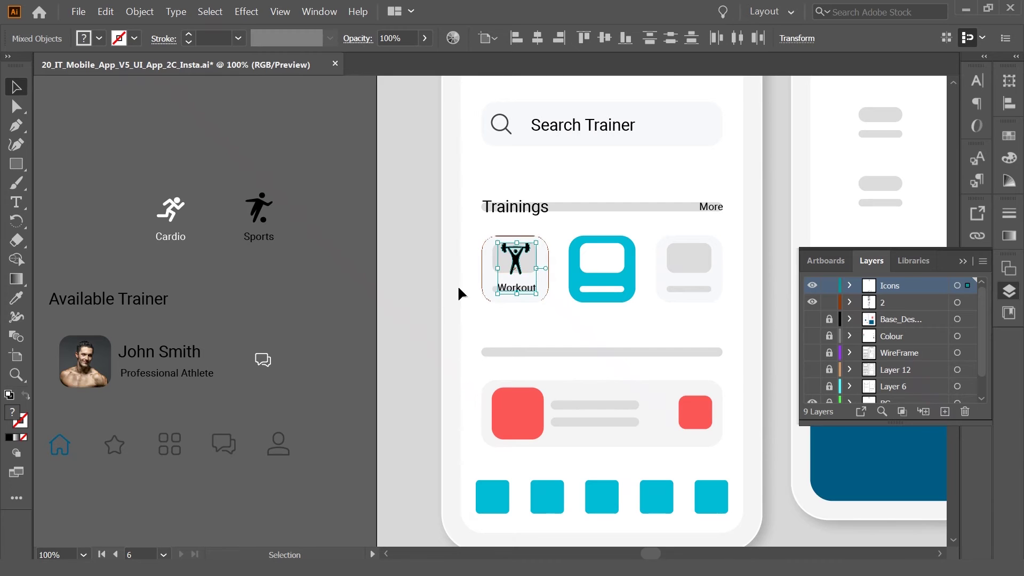
left_click(131, 162)
left_click_drag(199, 258, 198, 257)
left_click_drag(196, 218, 600, 258)
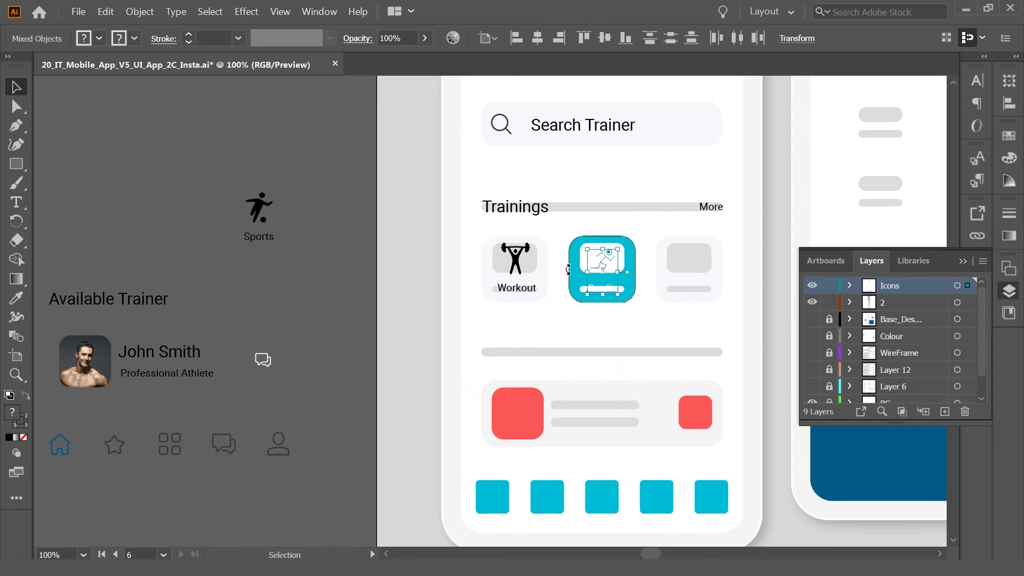
left_click(289, 261)
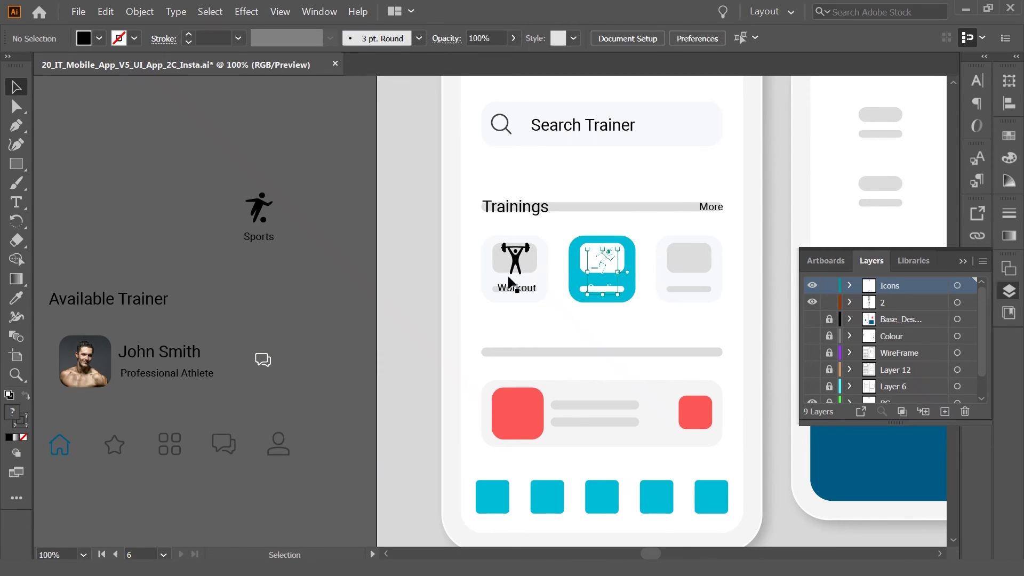
Step: Inside the cards group, delete the white placeholders on the Cardio card
left_click(581, 252)
double_click(581, 253)
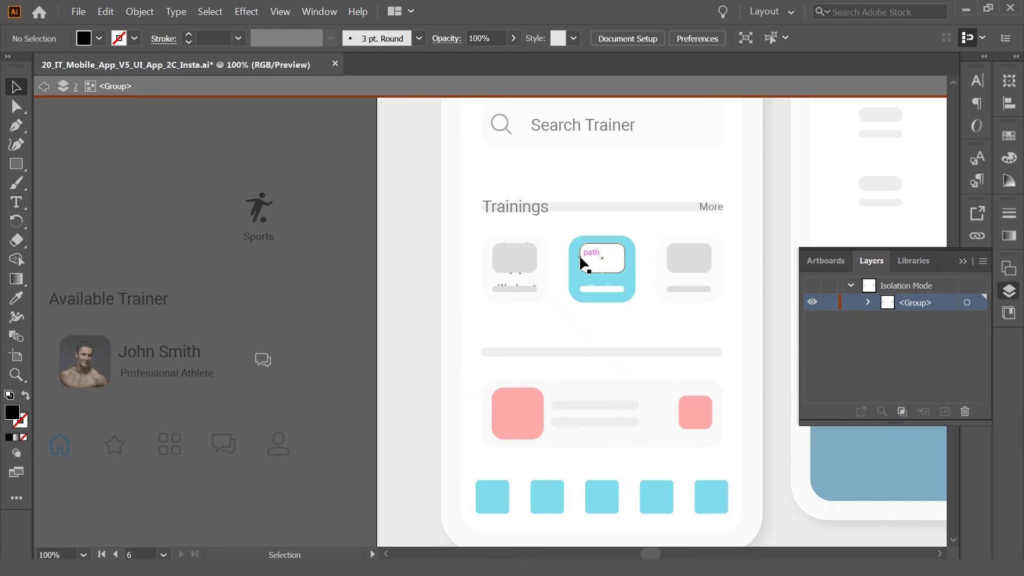
key("Delete")
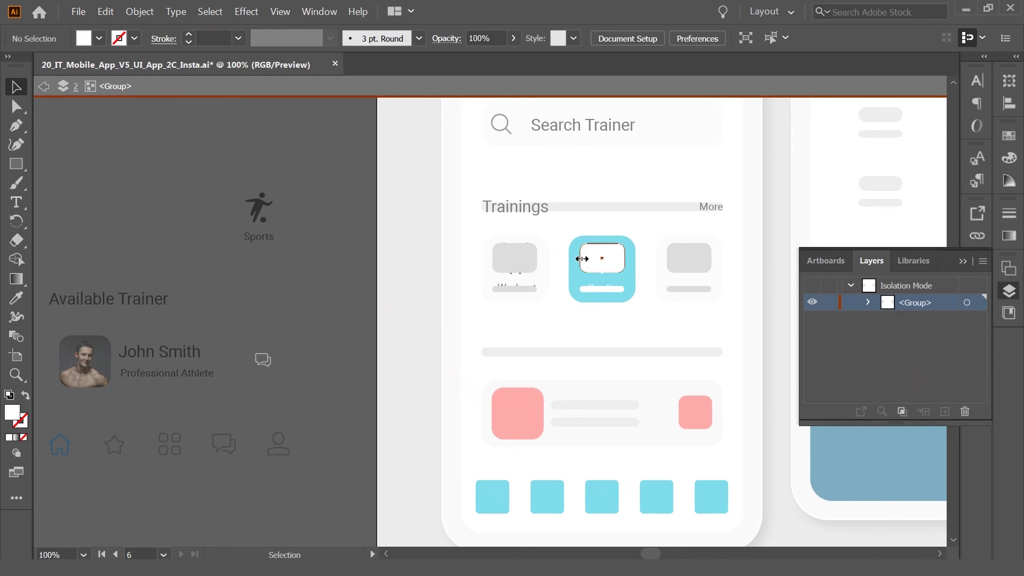
left_click(582, 288)
key("Delete")
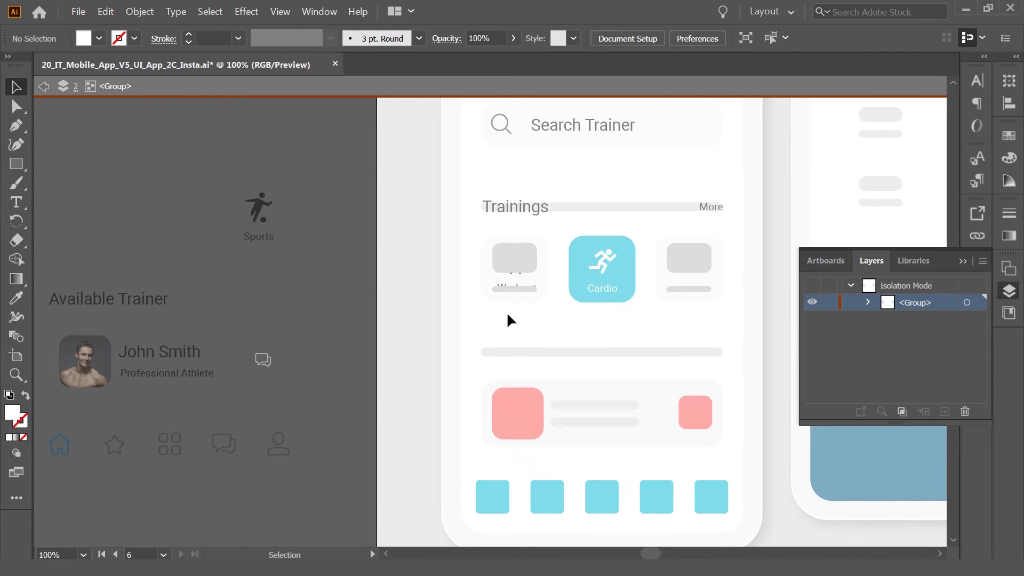
double_click(206, 187)
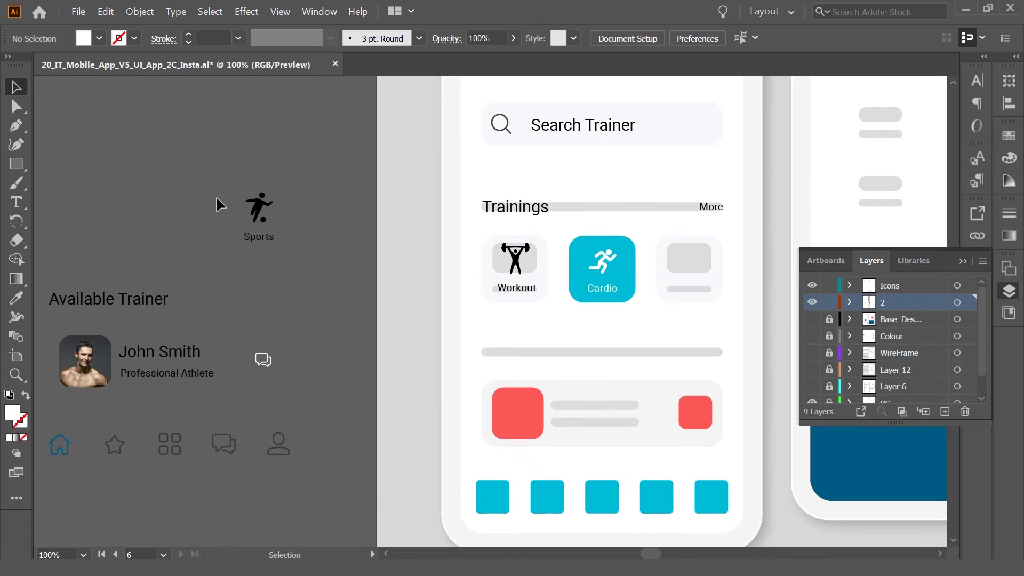
Step: Move the Sports icon and label into the third Trainings card
left_click_drag(301, 252, 301, 252)
left_click_drag(260, 216, 689, 268)
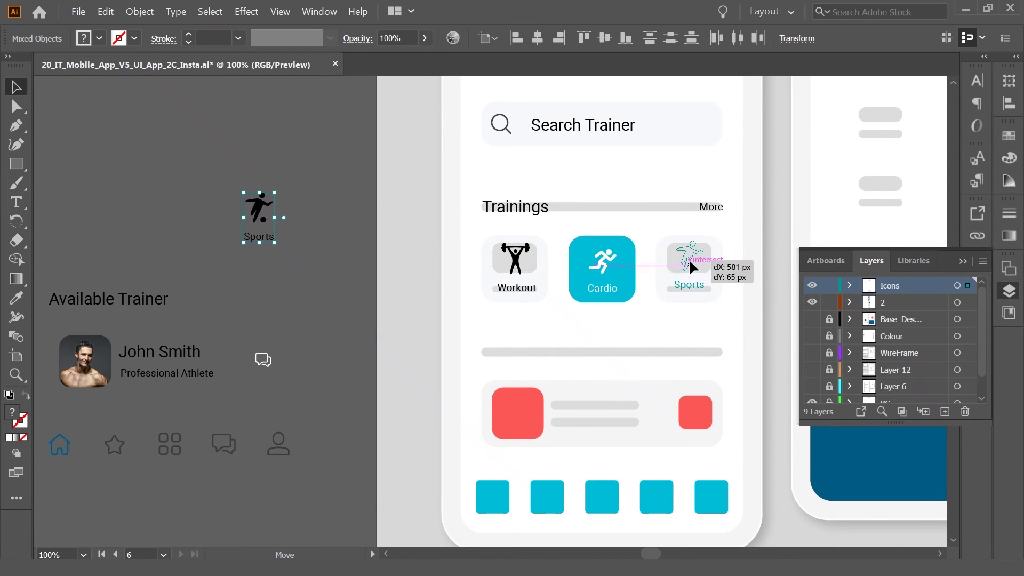
scroll(689, 268, "down", 3)
Step: Place the Available Trainer heading and trainer profile, aligning the profile to the red square
mouse_move(210, 222)
left_mouse_down()
mouse_move(660, 274)
mouse_move(645, 272)
left_mouse_up()
left_click_drag(209, 276, 645, 350)
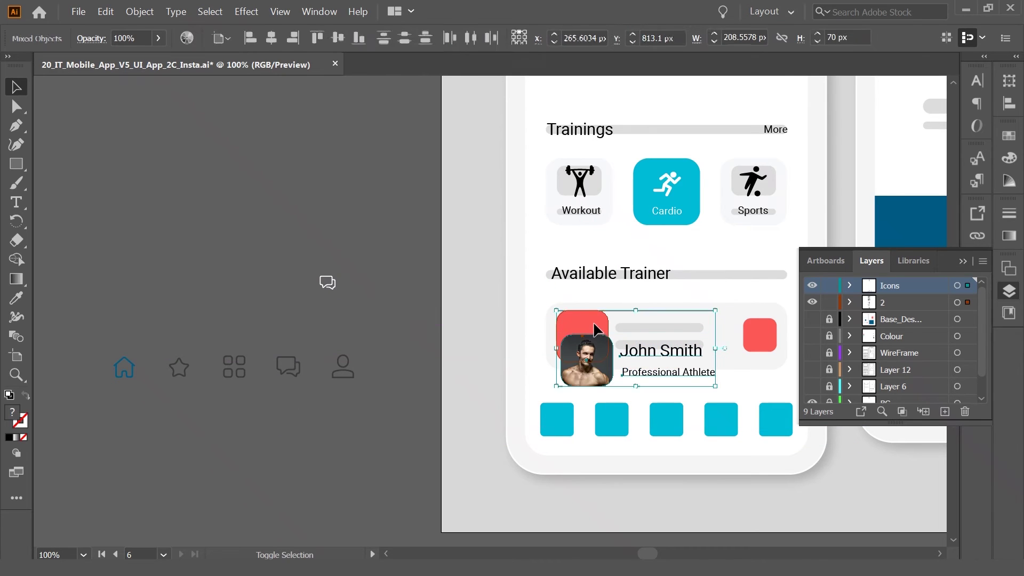
left_click(596, 328)
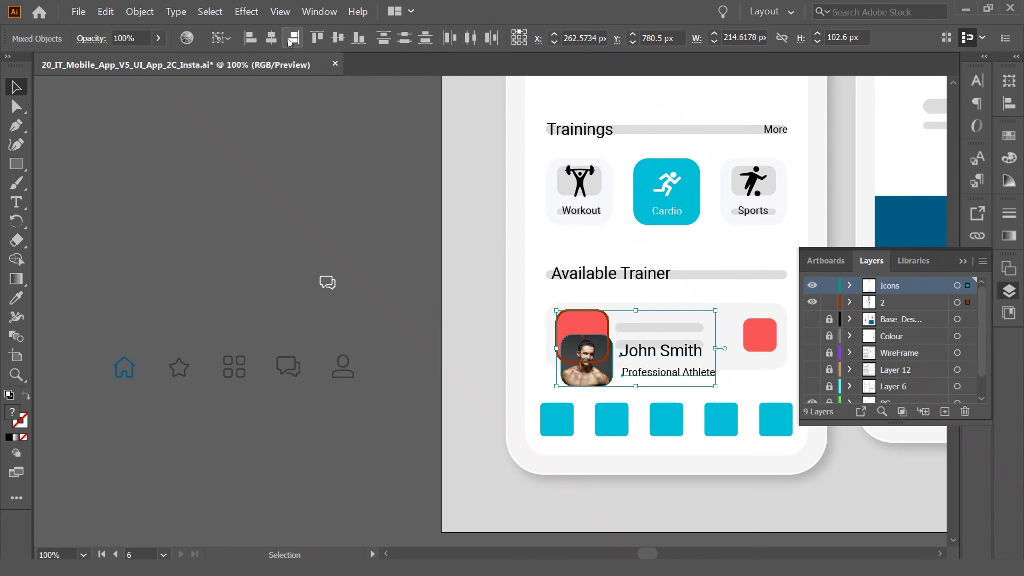
left_click(272, 38)
left_click(337, 39)
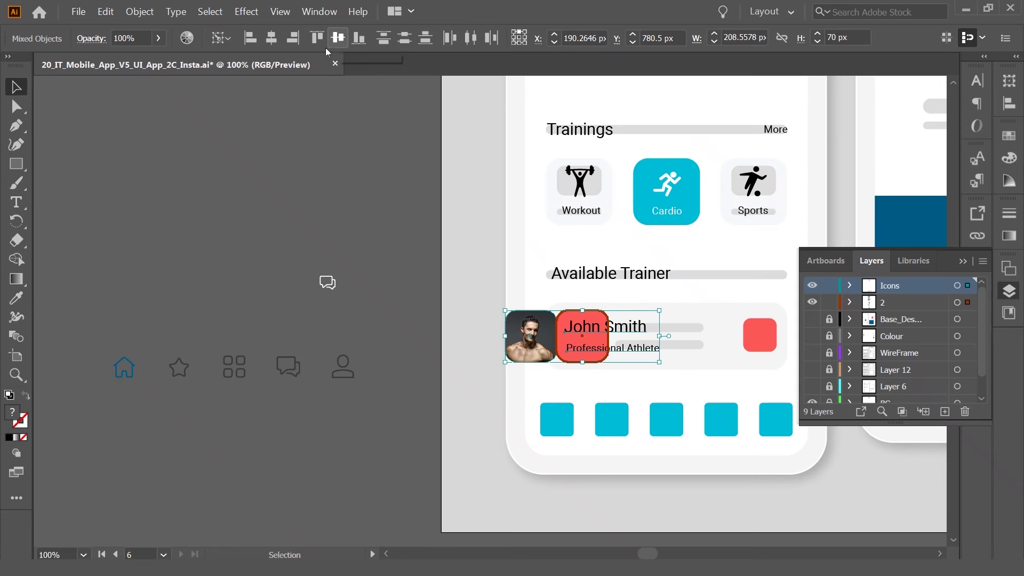
left_click(250, 38)
left_click(268, 229)
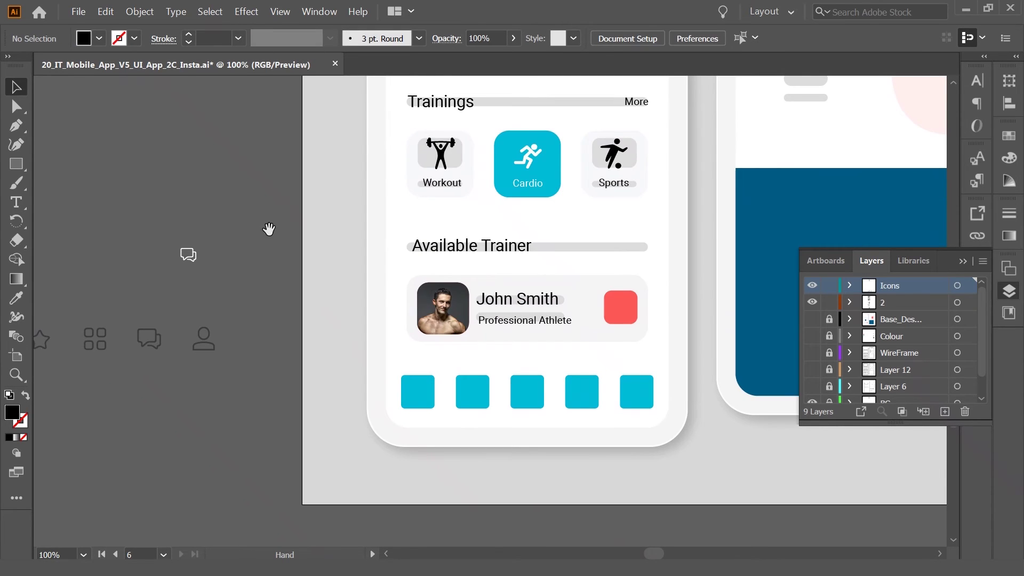
Step: Centre the chat-bubble icon horizontally and vertically on its red square
left_click_drag(199, 262, 208, 271)
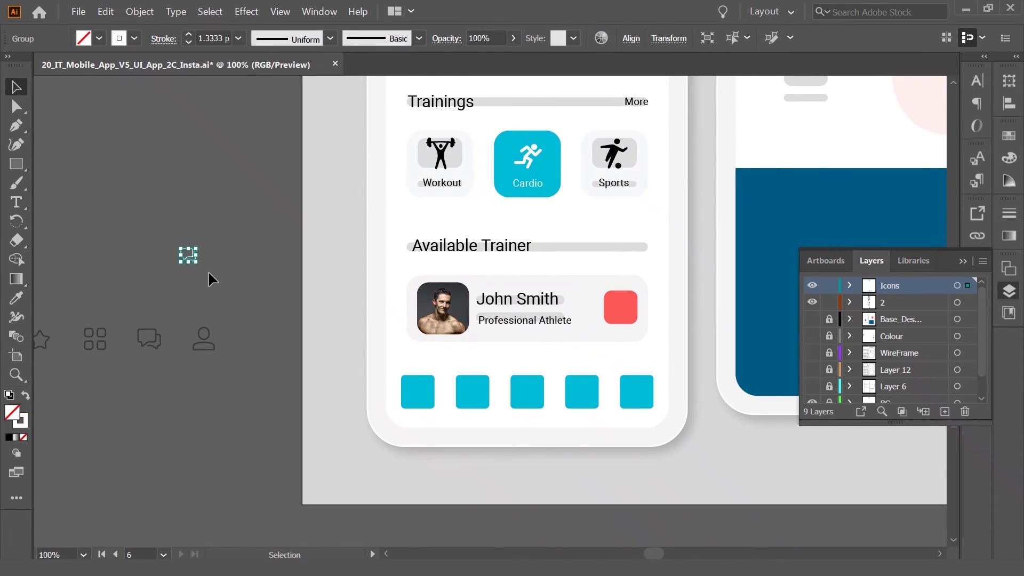
left_click(628, 304, "shift")
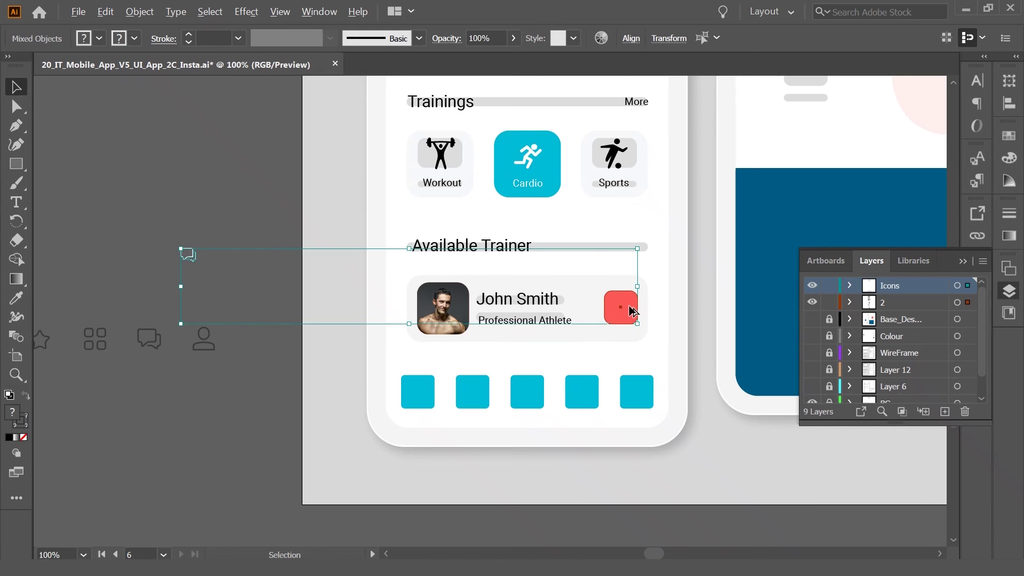
left_click(631, 38)
left_click(499, 84)
left_click(594, 84)
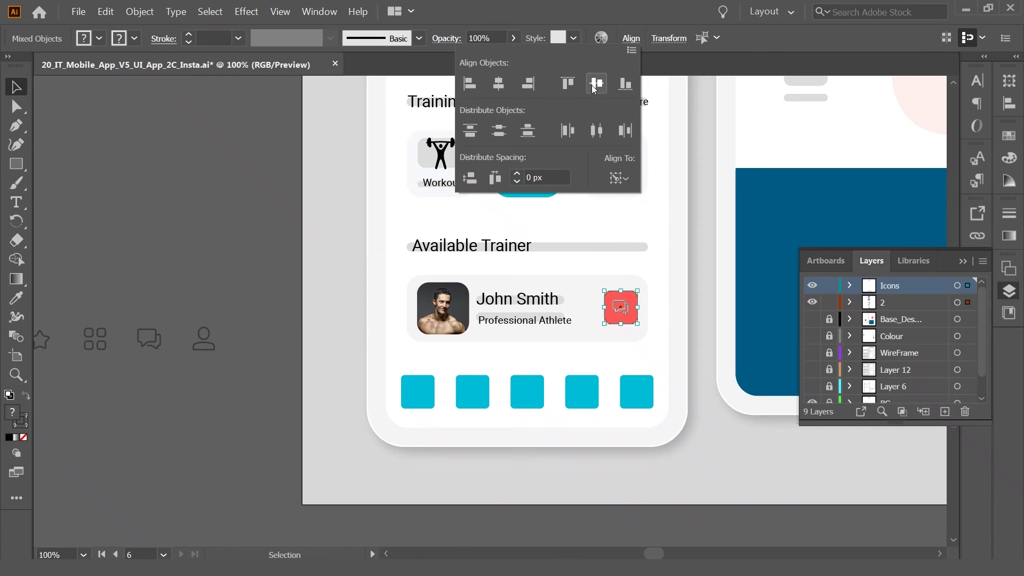
left_click(707, 282)
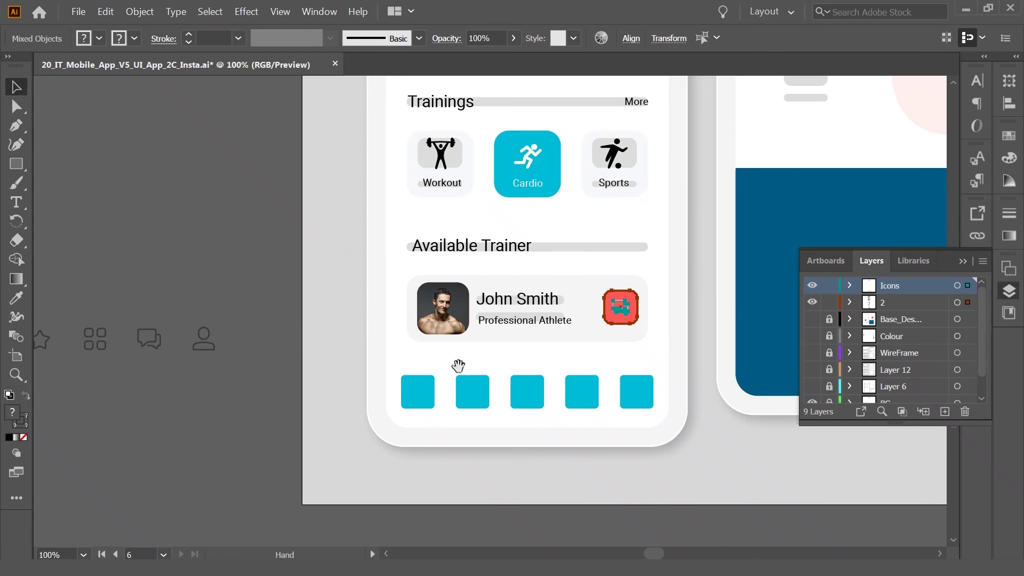
left_click_drag(457, 363, 438, 279)
left_click(266, 253)
Step: Centre the five navigation icons on their cyan squares, then pan back up to the screen top
left_click_drag(258, 299, 447, 247)
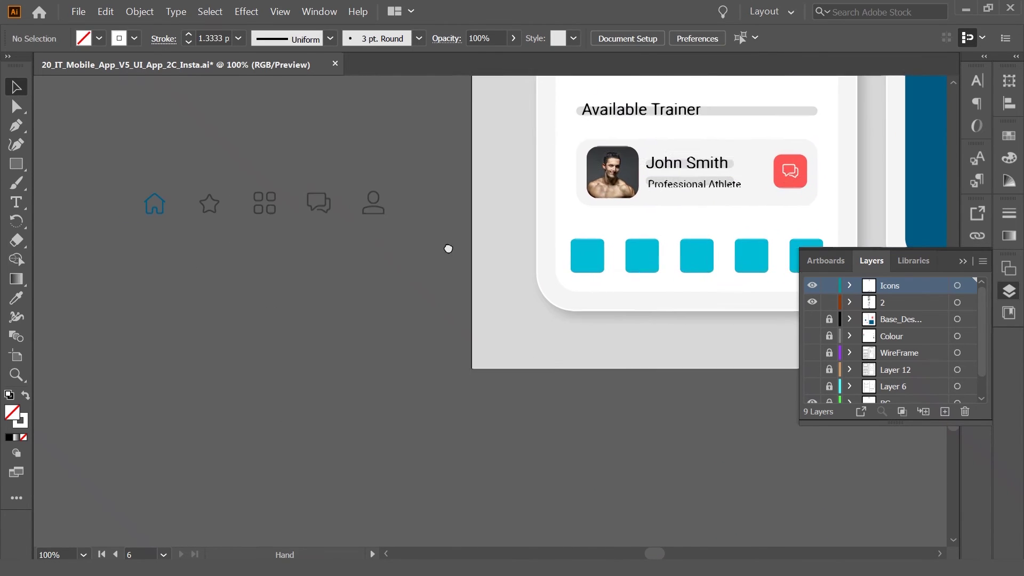
left_click_drag(98, 160, 420, 265)
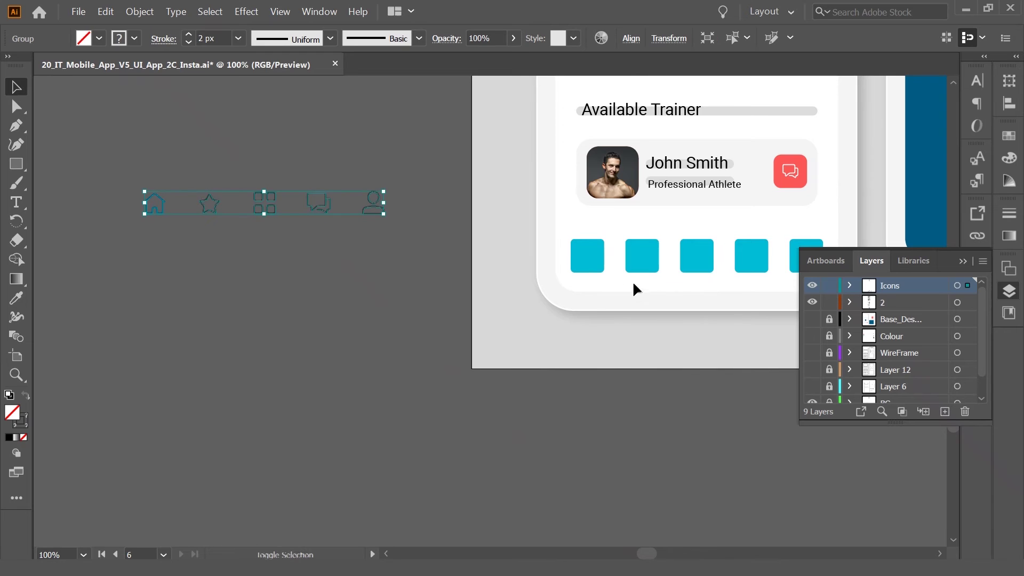
left_click(592, 251, "shift")
left_click(631, 39)
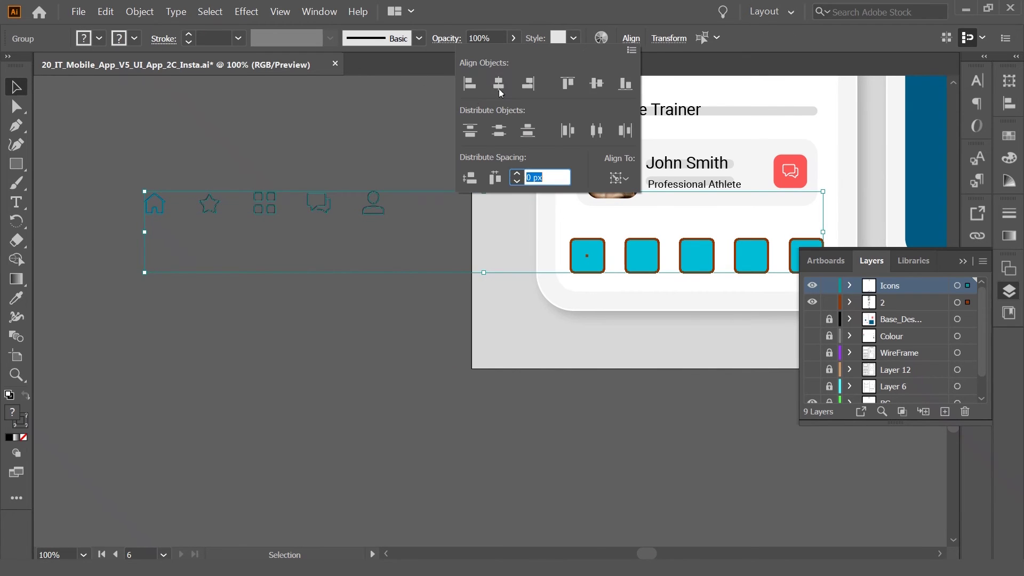
left_click(489, 139)
left_click(567, 139)
scroll(373, 346, "right", 5)
left_click(298, 358)
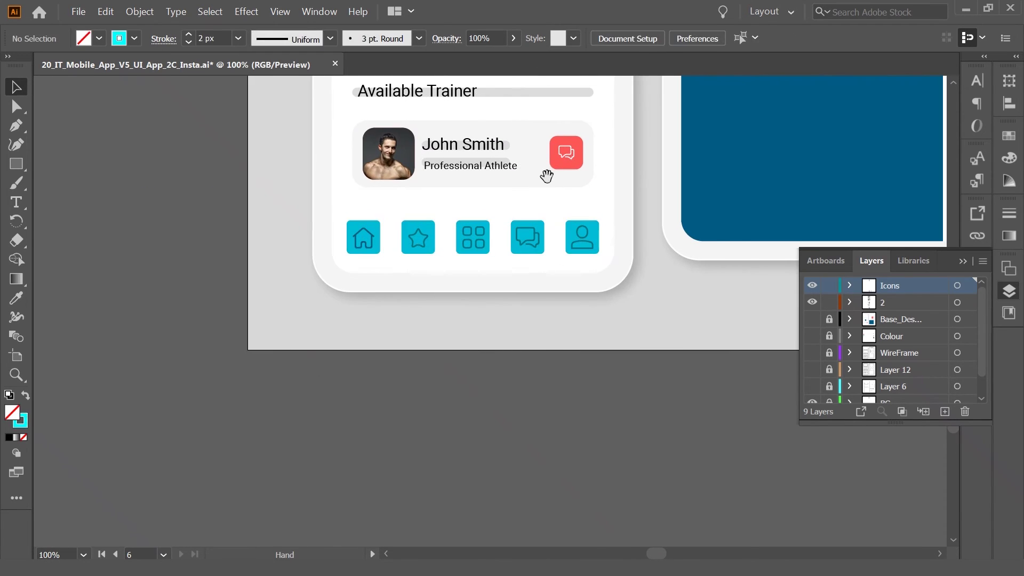
left_click_drag(548, 171, 532, 336)
left_click_drag(538, 80, 511, 404)
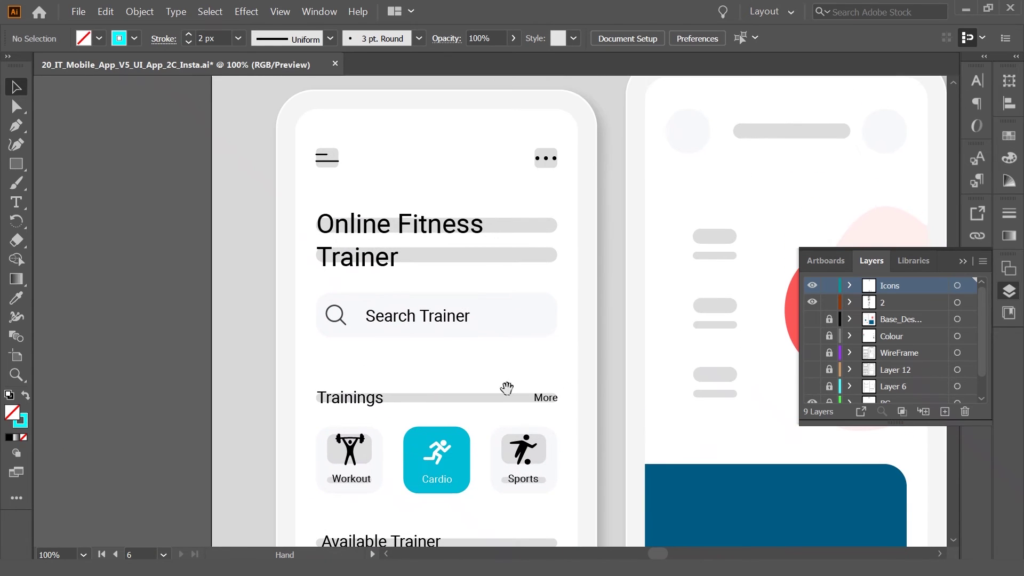
Step: Delete both grey placeholder bars behind the Online Fitness Trainer title
left_click_drag(489, 214, 490, 237)
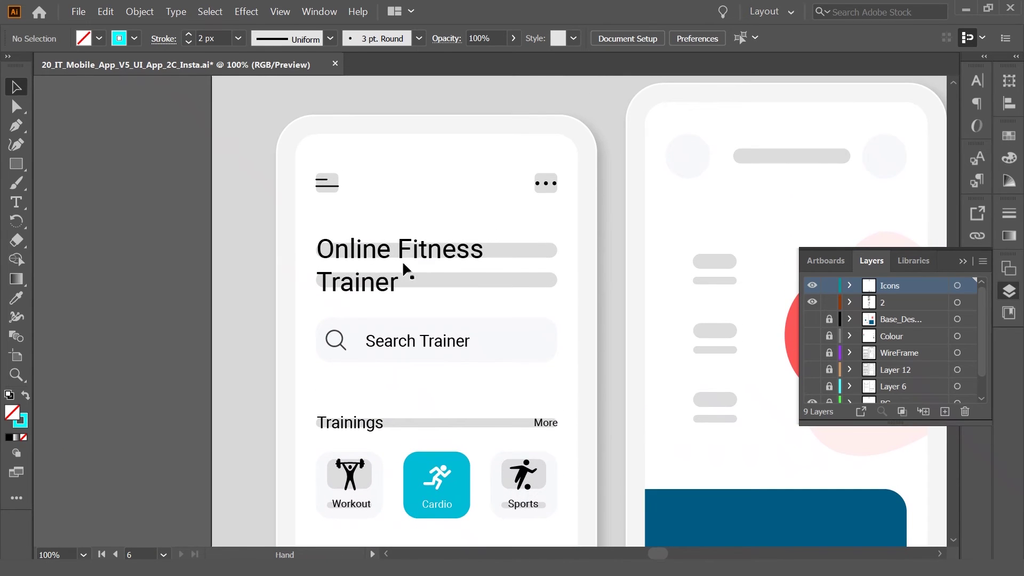
scroll(462, 303, "down", 2)
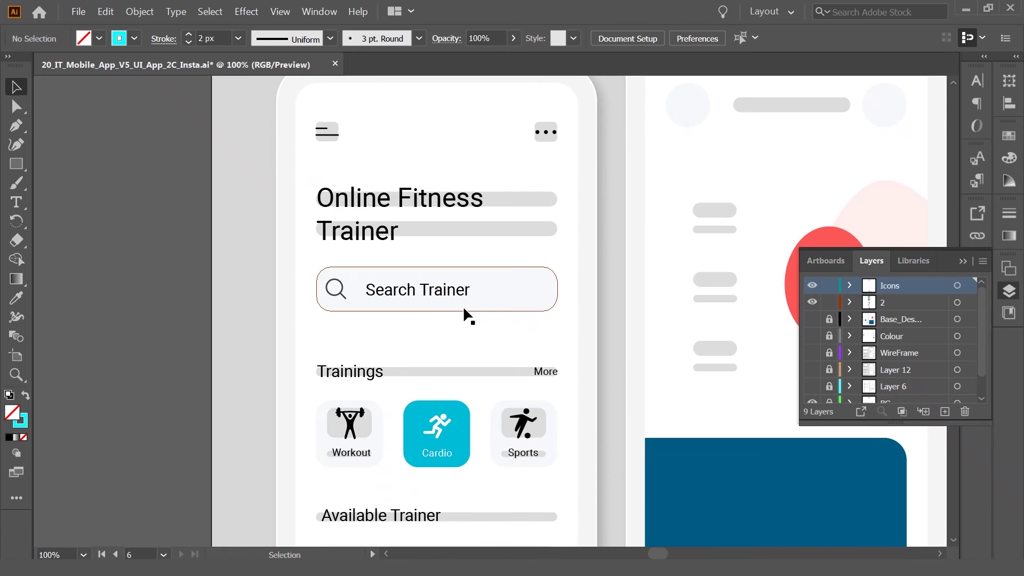
left_click(529, 203)
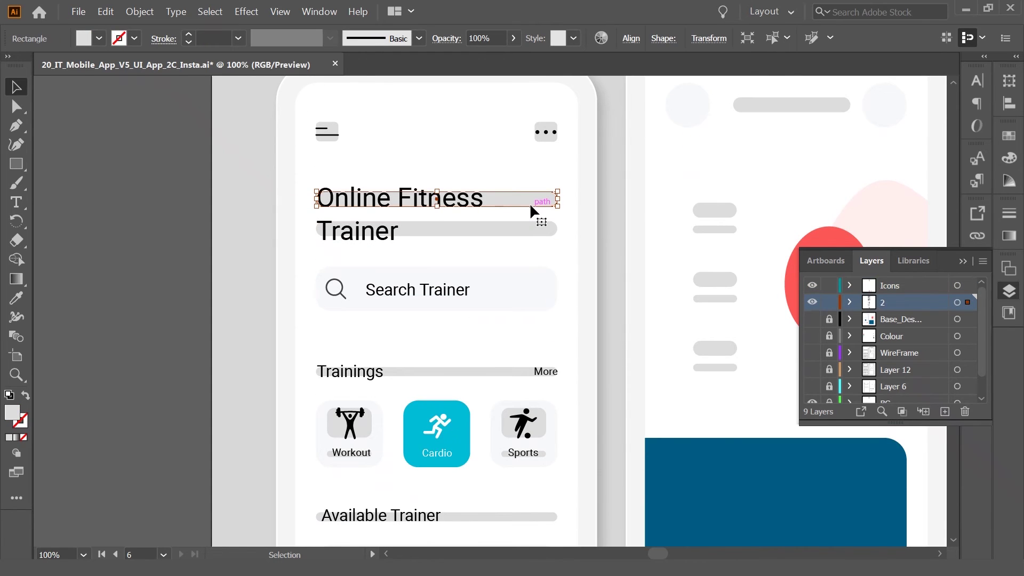
left_click(536, 224, "shift")
key("a")
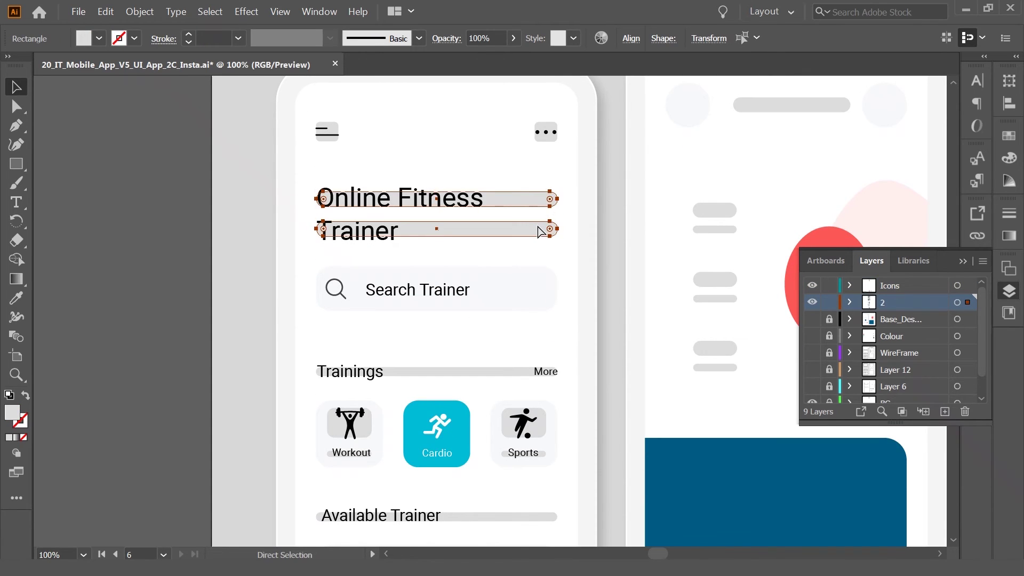
key("v")
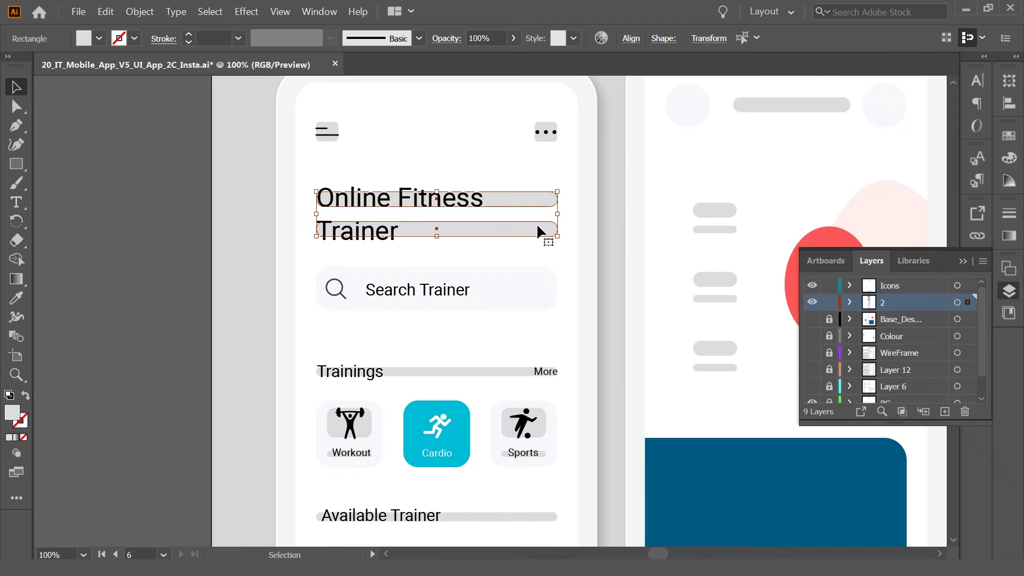
key("a")
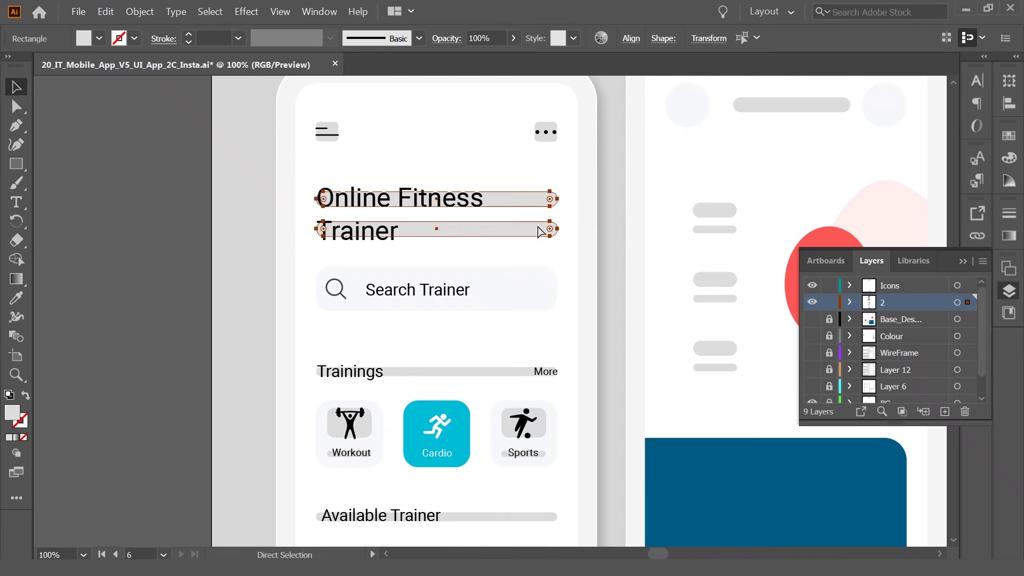
key("Delete")
key("v")
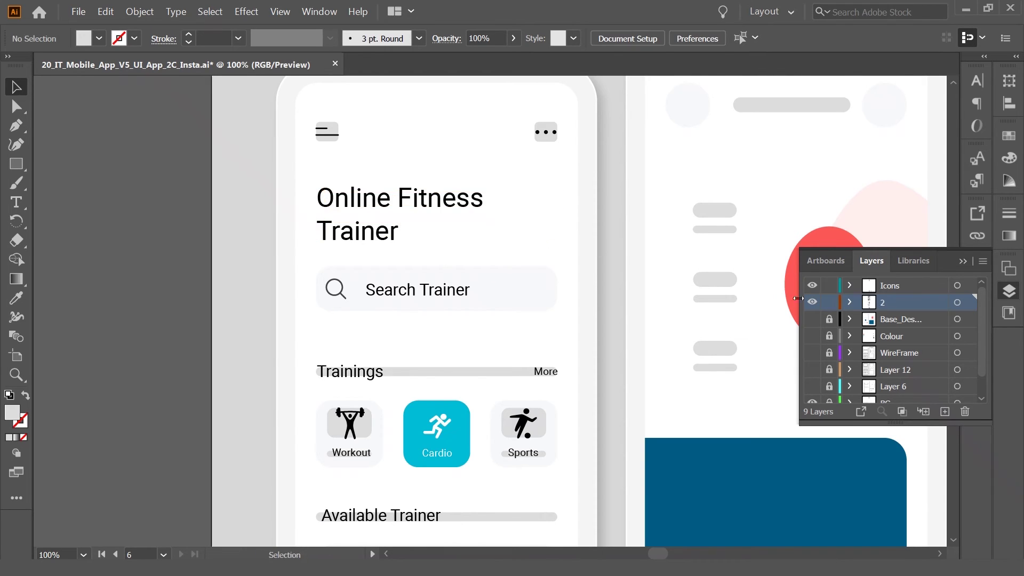
left_click(852, 302)
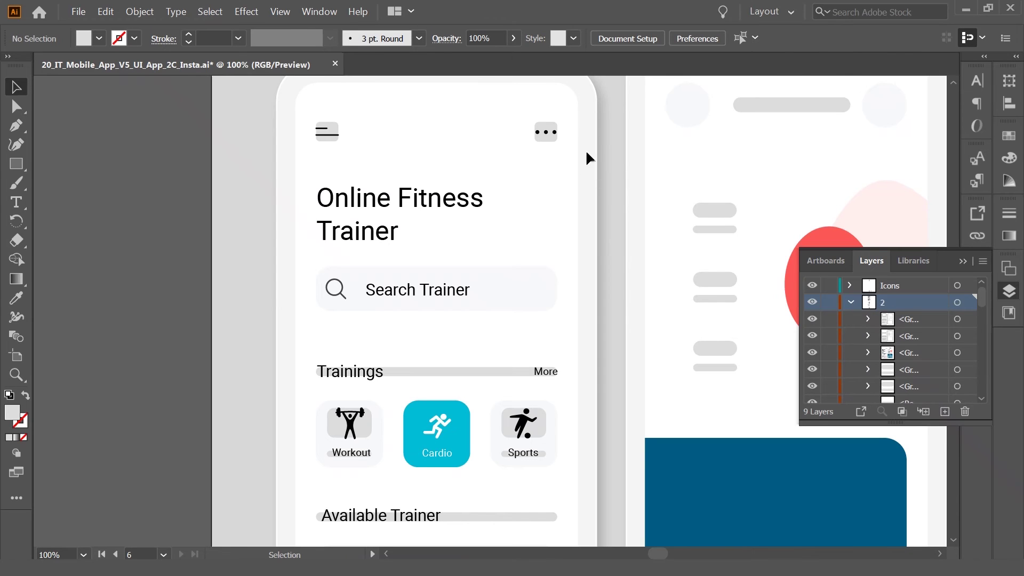
Step: Hide the rectangles behind the menu and three-dot icons in the Layers panel
left_click(337, 131)
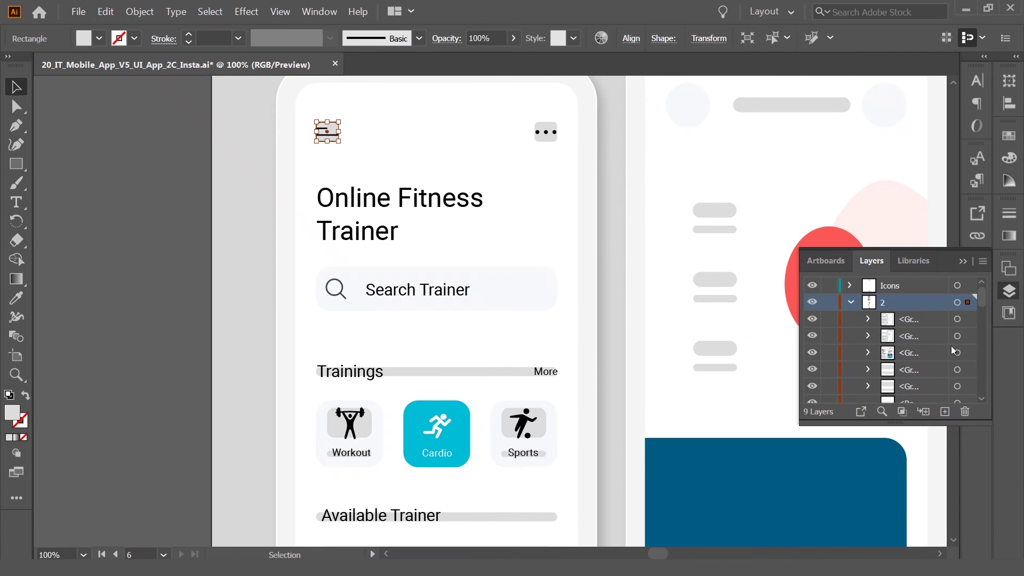
scroll(948, 346, "down", 5)
left_click(812, 336)
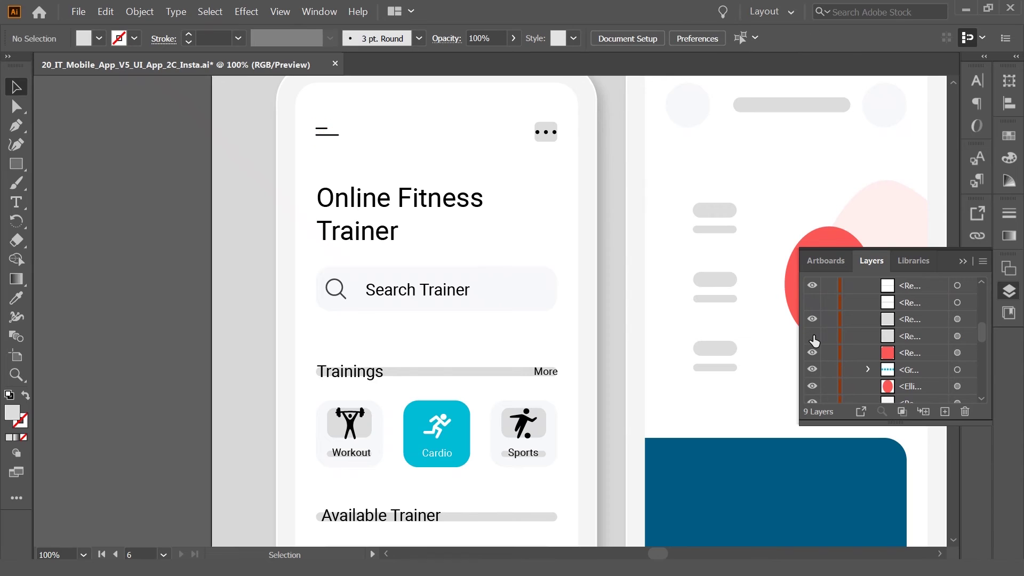
left_click(547, 128)
scroll(984, 356, "down", 2)
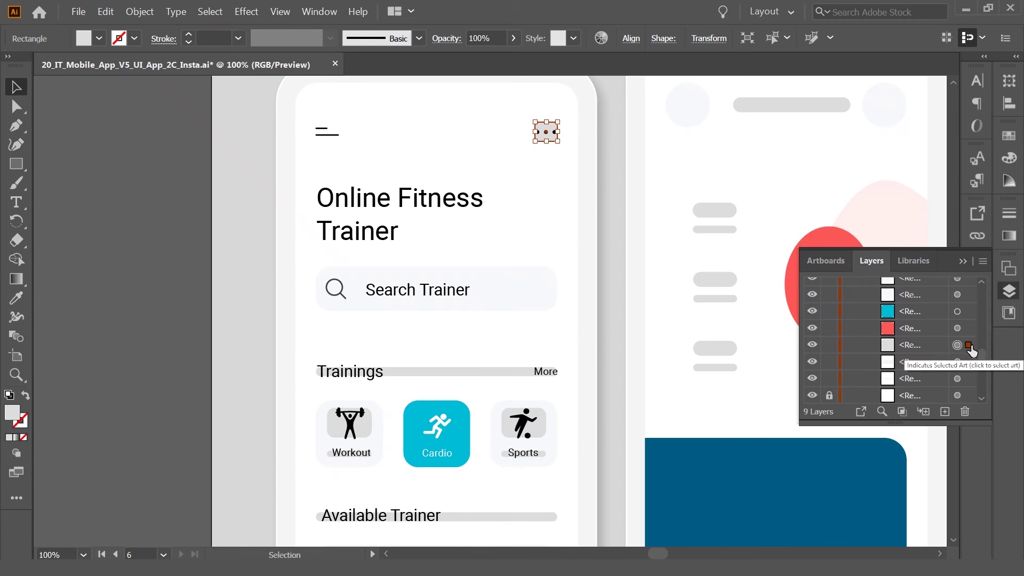
left_click(816, 347)
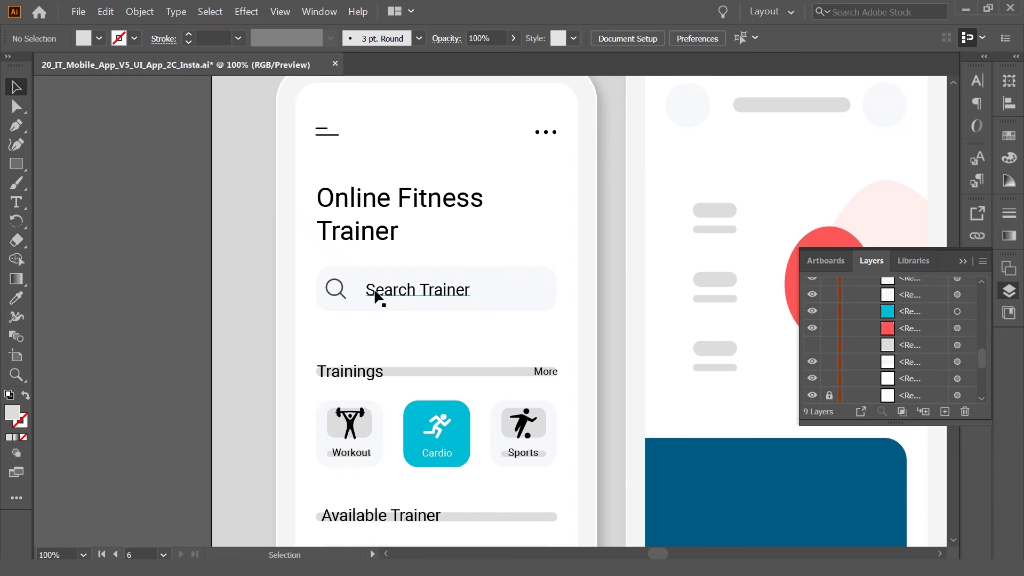
Step: Delete the grey bars behind Trainings, Available Trainer, the trainer's name and Professional Athlete
mouse_move(258, 305)
left_mouse_down()
mouse_move(144, 279)
mouse_move(204, 291)
mouse_move(188, 305)
left_mouse_up()
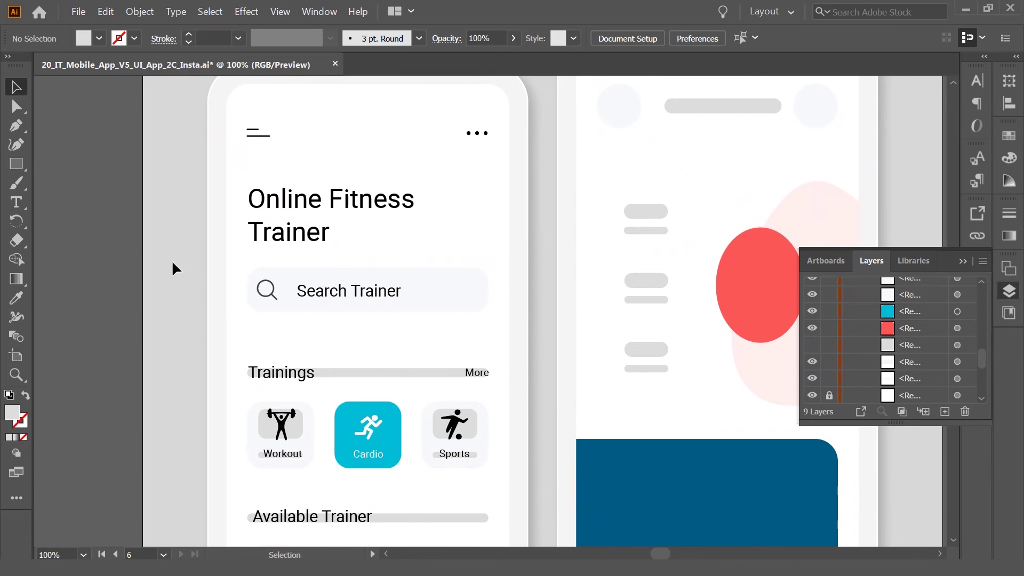
mouse_move(180, 359)
left_mouse_down()
mouse_move(170, 315)
mouse_move(174, 373)
mouse_move(194, 274)
left_mouse_up()
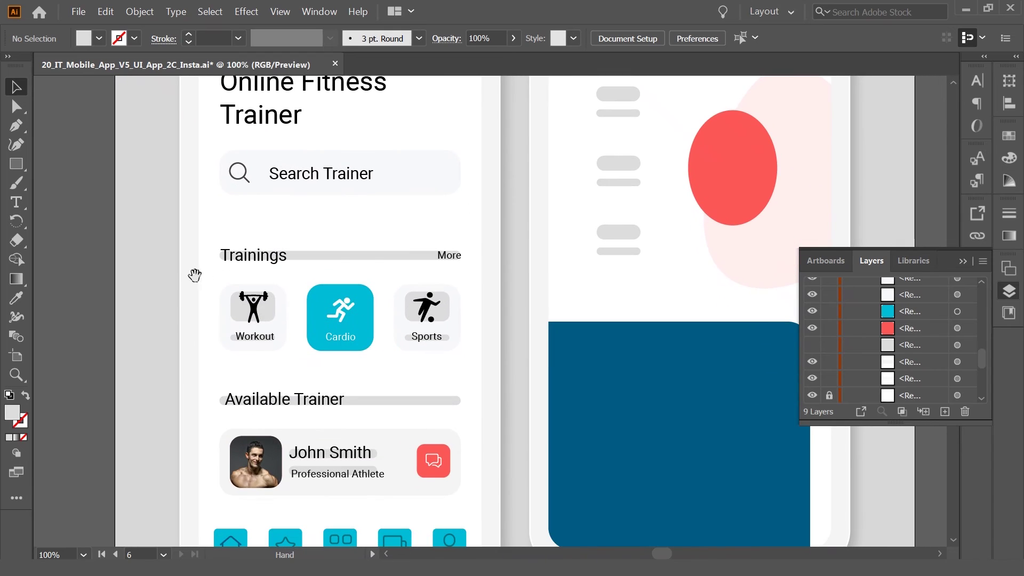
left_click(344, 255)
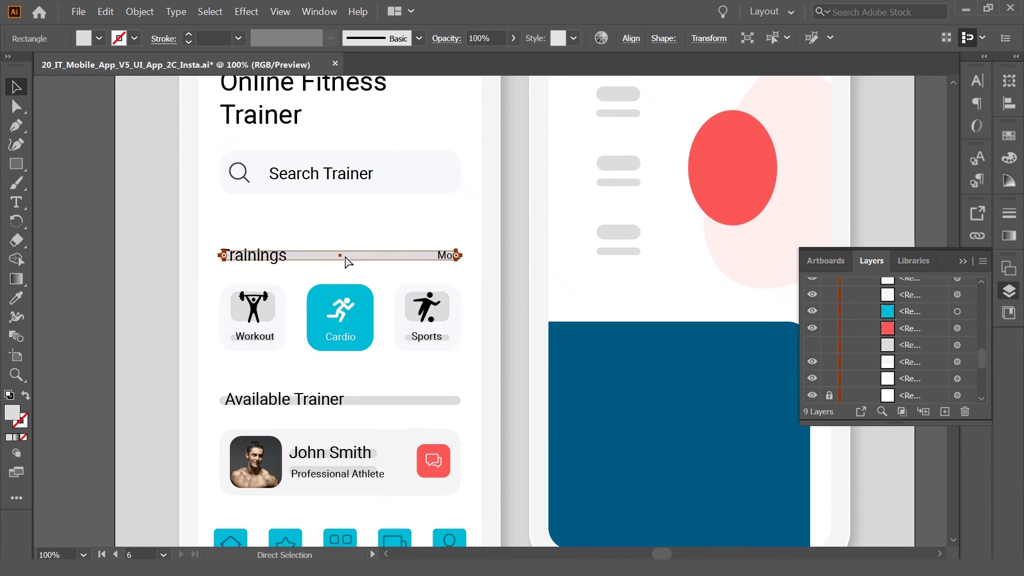
key("Delete")
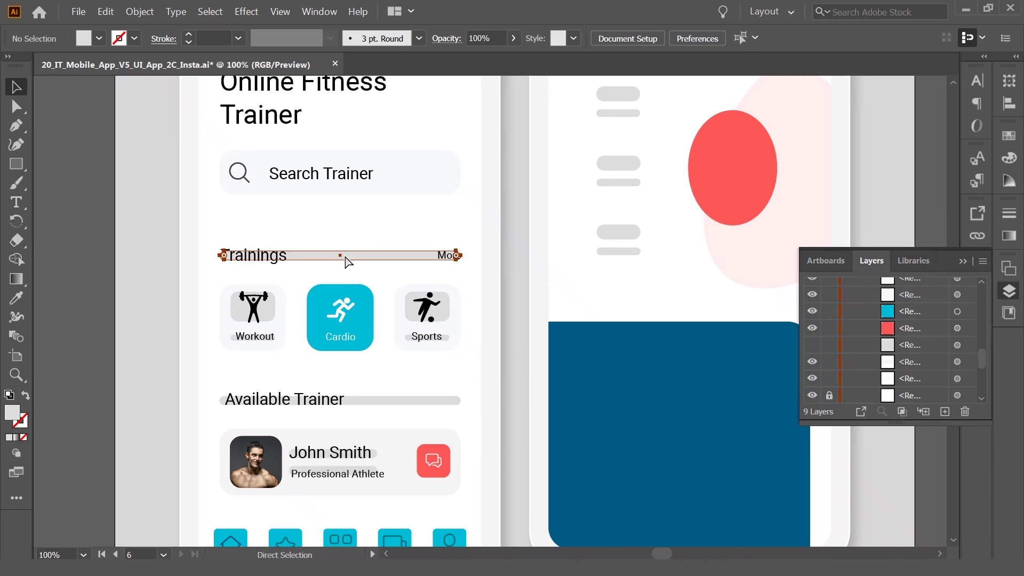
scroll(344, 347, "down", 2)
left_click(389, 350)
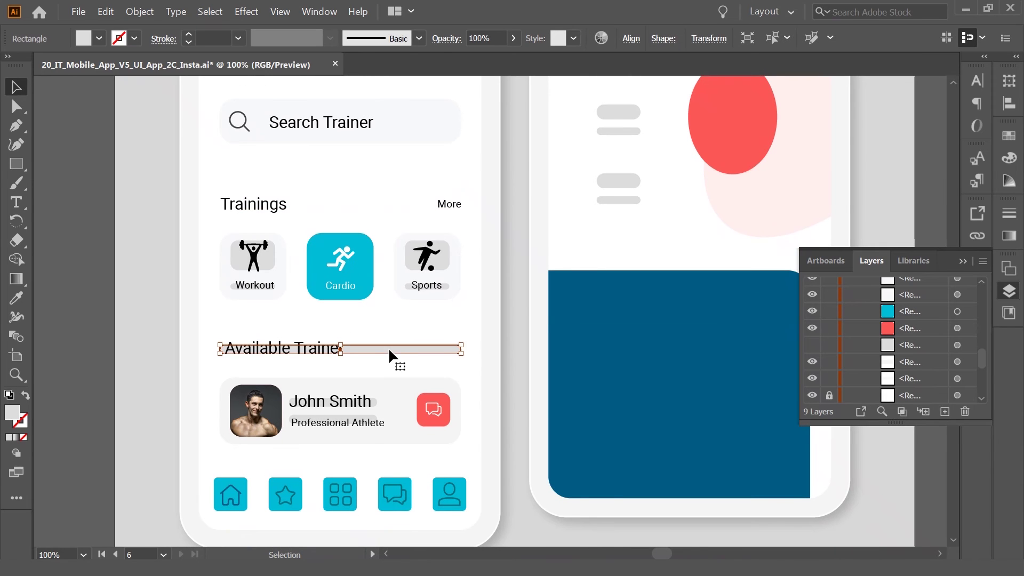
key("Delete")
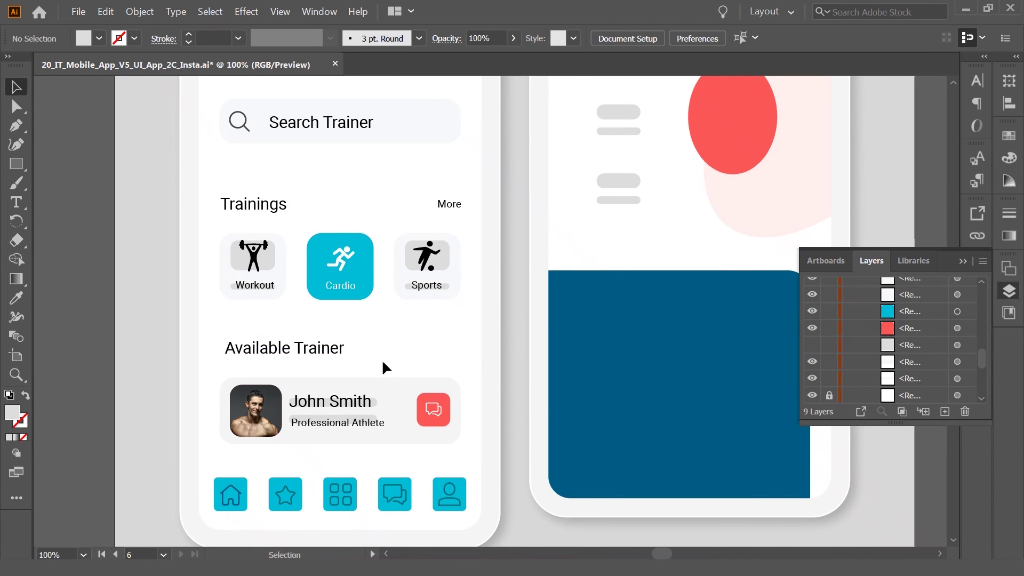
scroll(373, 320, "down", 6)
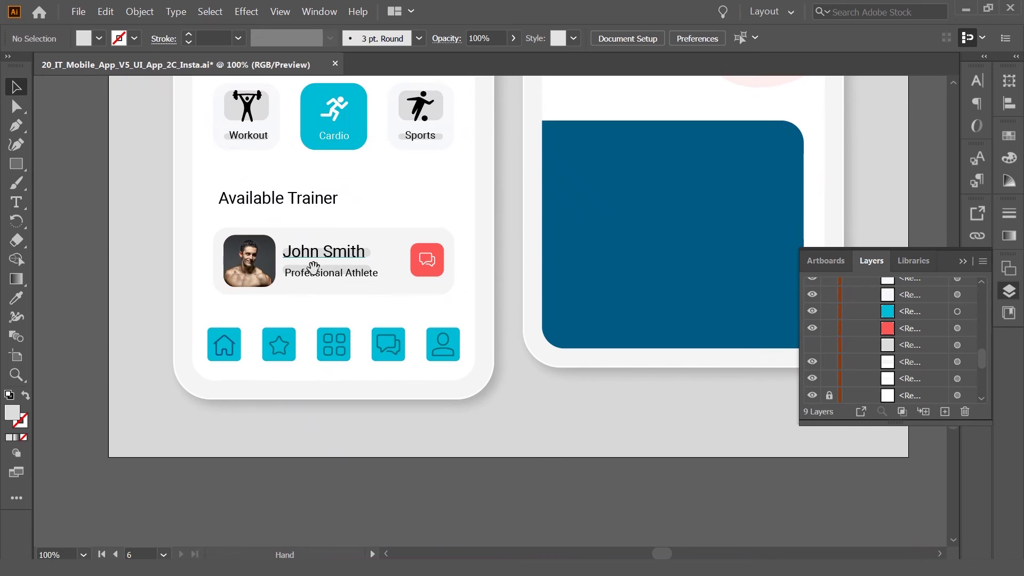
left_click(366, 248, "ctrl")
key("Delete")
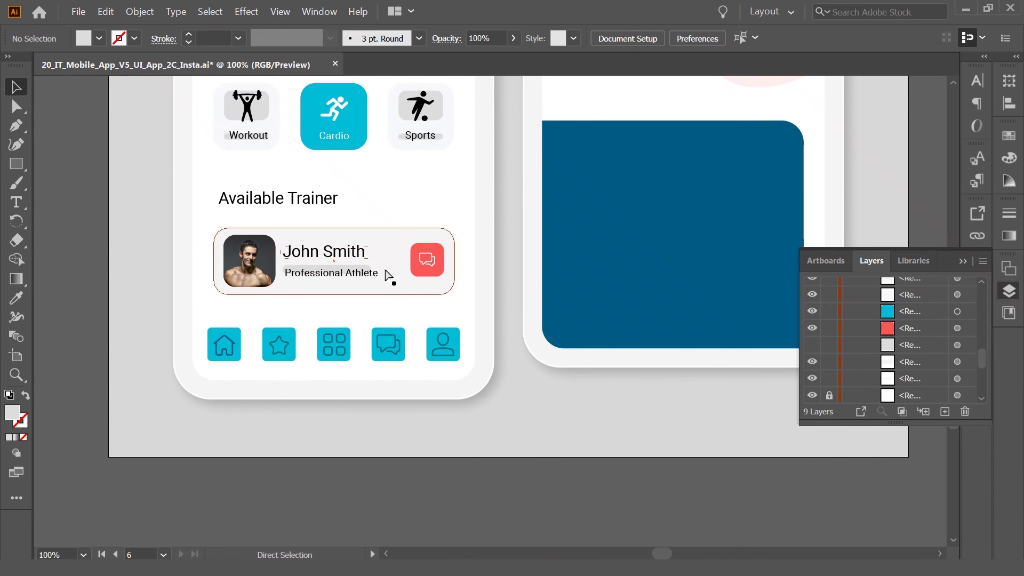
left_click(299, 271, "ctrl")
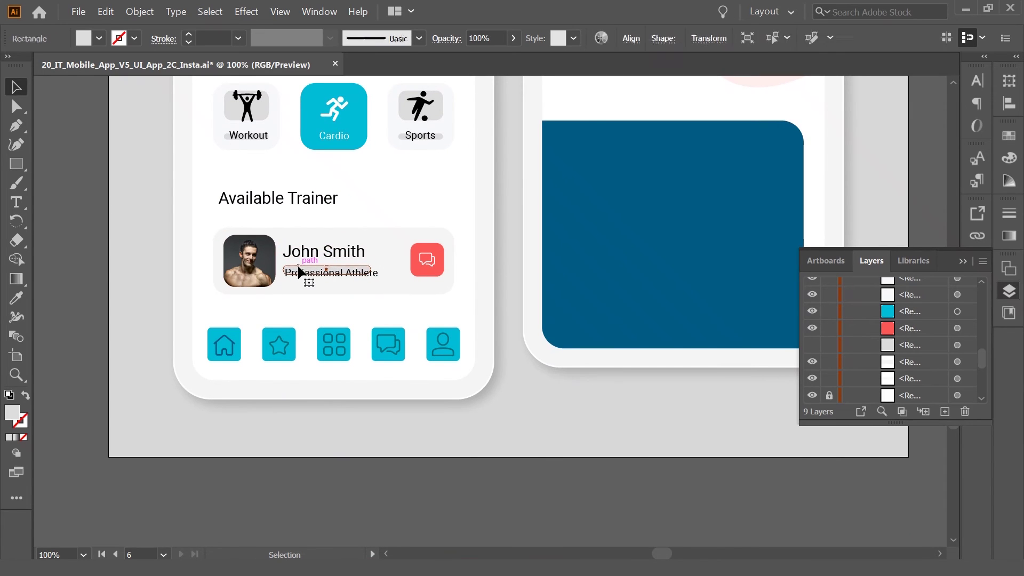
key("Delete")
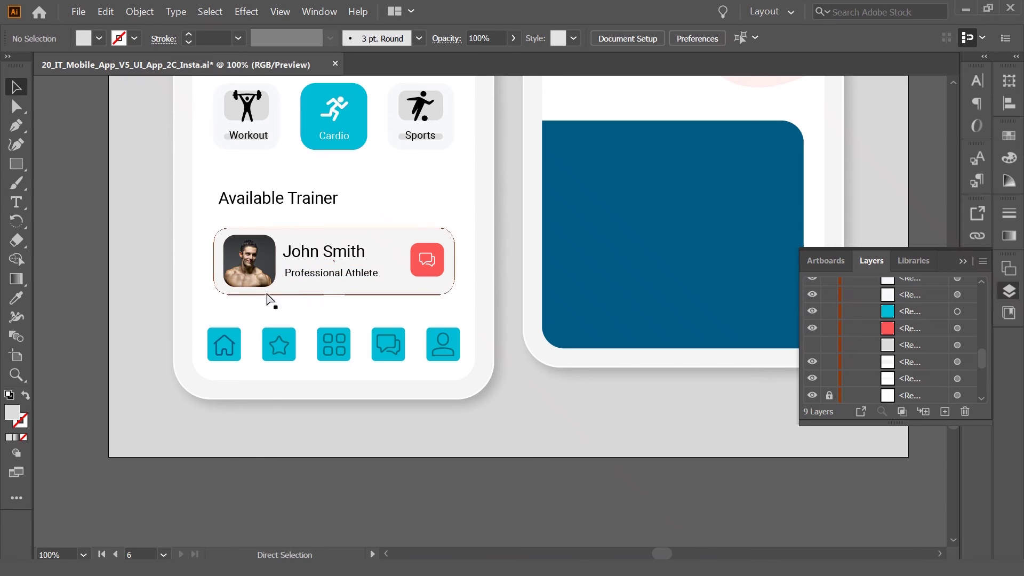
Step: Delete the cyan squares behind the bottom navigation icons
left_click_drag(121, 354, 160, 278)
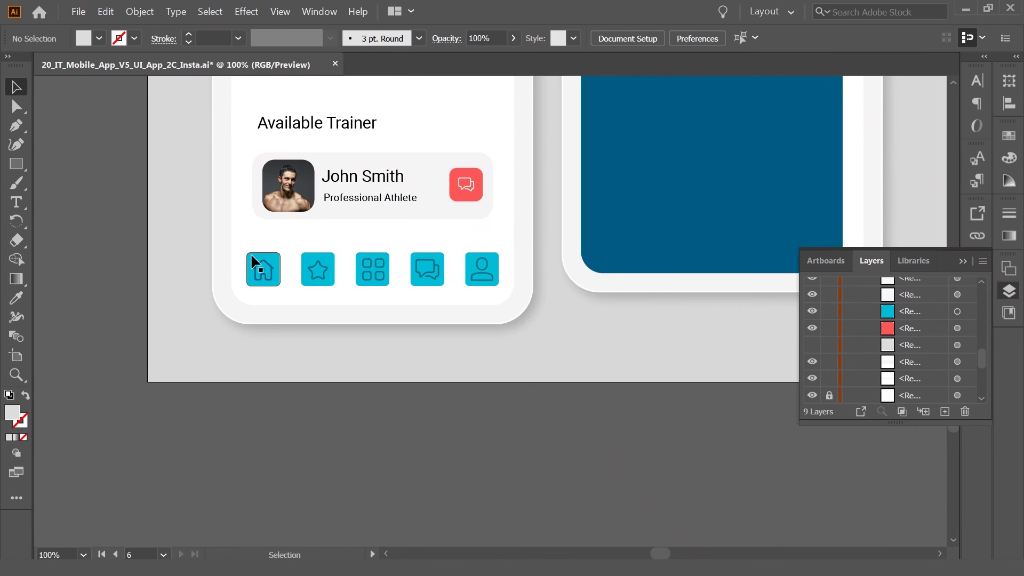
left_click(251, 253, "ctrl")
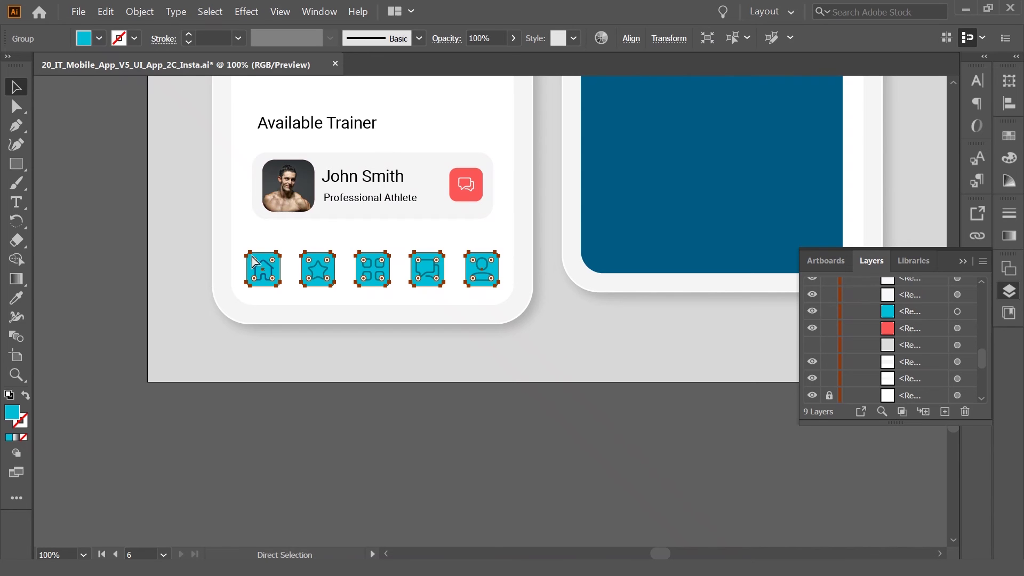
key("Delete")
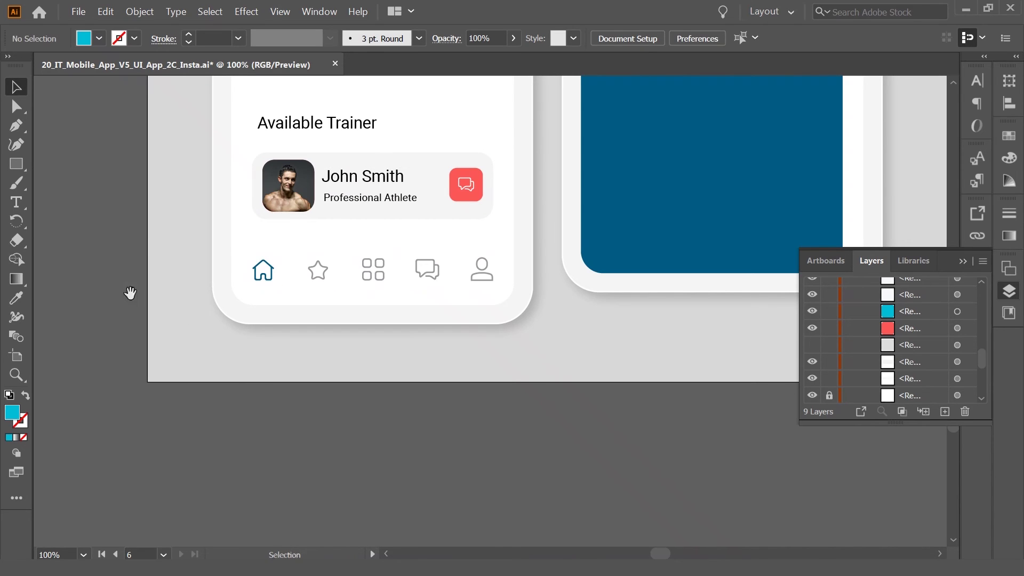
scroll(131, 299, "up", 3)
scroll(153, 251, "up", 2)
scroll(153, 288, "up", 4)
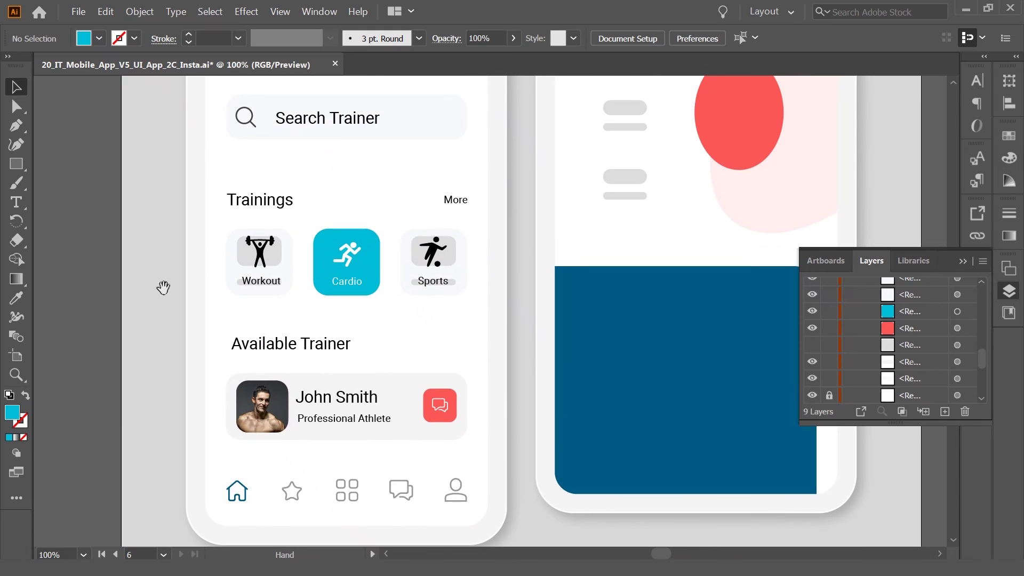
left_click(239, 255, "ctrl")
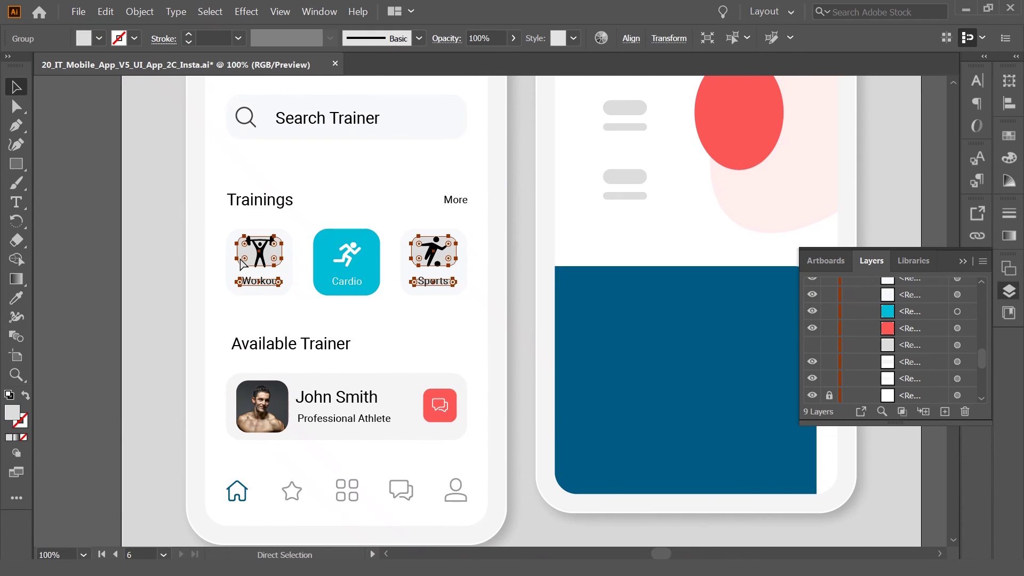
left_click(178, 315)
left_click_drag(169, 346, 128, 286)
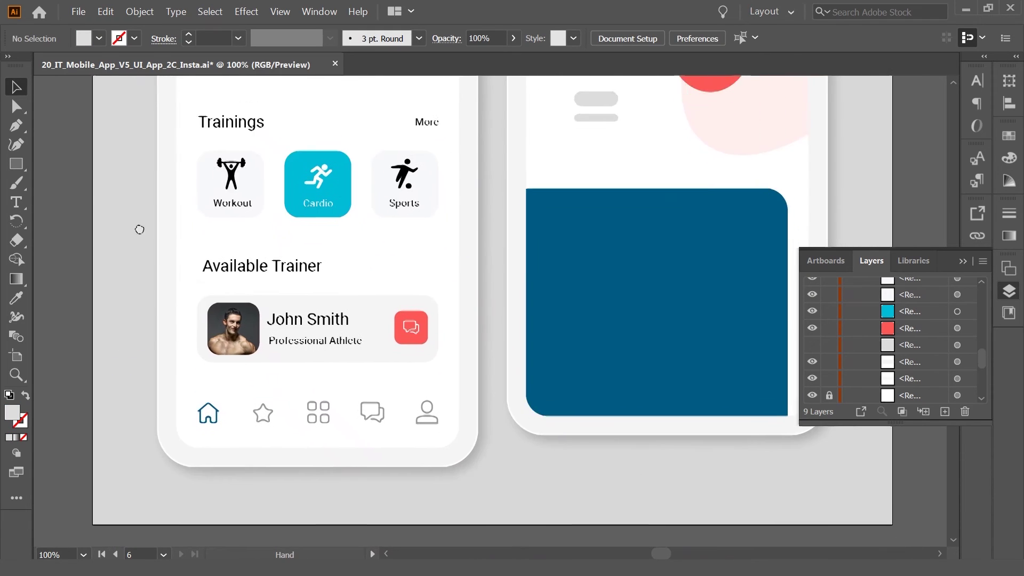
scroll(347, 119, "up", 2)
scroll(338, 304, "up", 6)
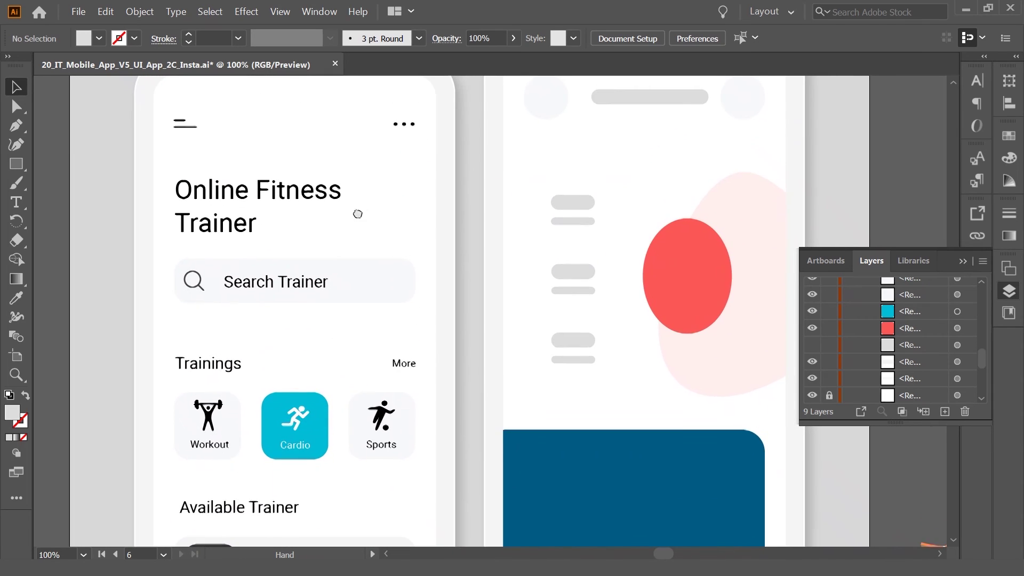
scroll(372, 291, "up", 4)
left_click_drag(372, 291, 376, 273)
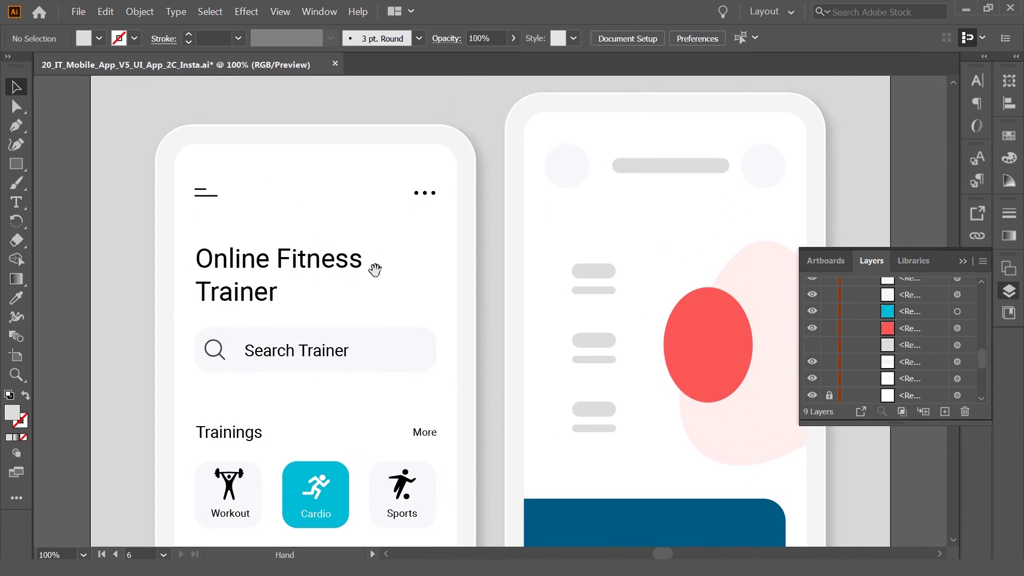
left_click_drag(354, 321, 359, 227)
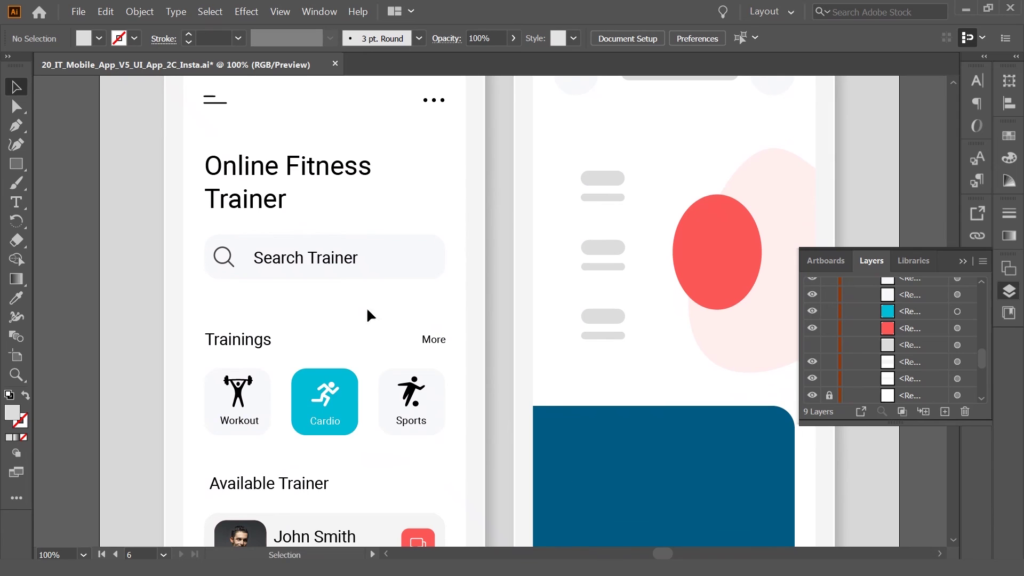
scroll(367, 315, "down", 4)
left_click_drag(348, 380, 341, 239)
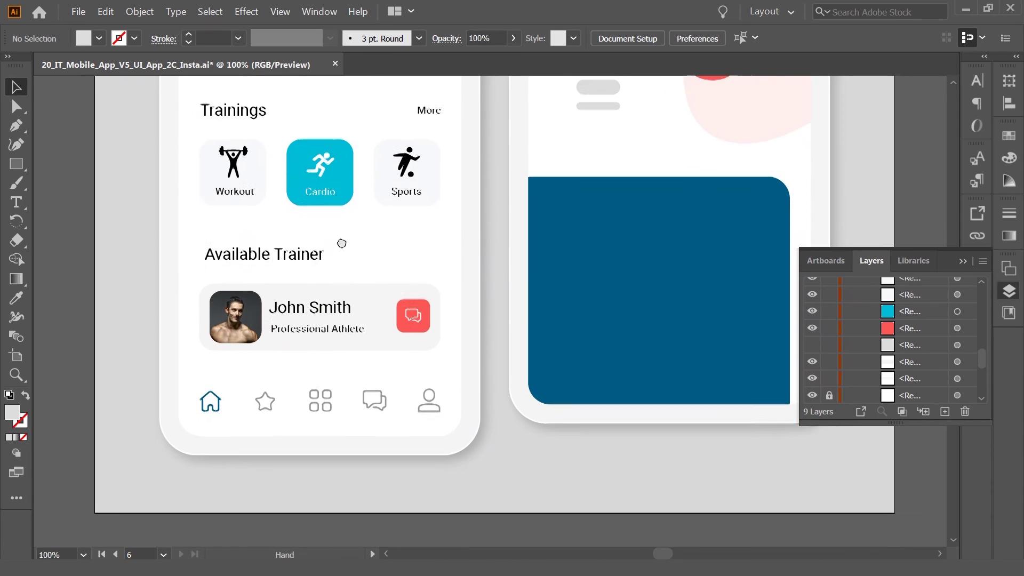
left_click_drag(444, 150, 423, 375)
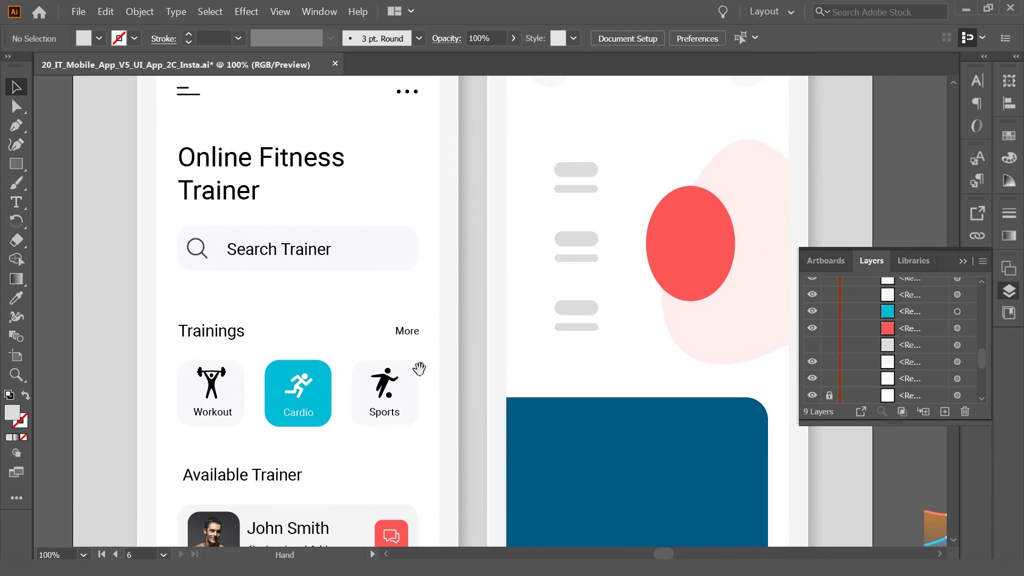
left_click_drag(402, 281, 349, 226)
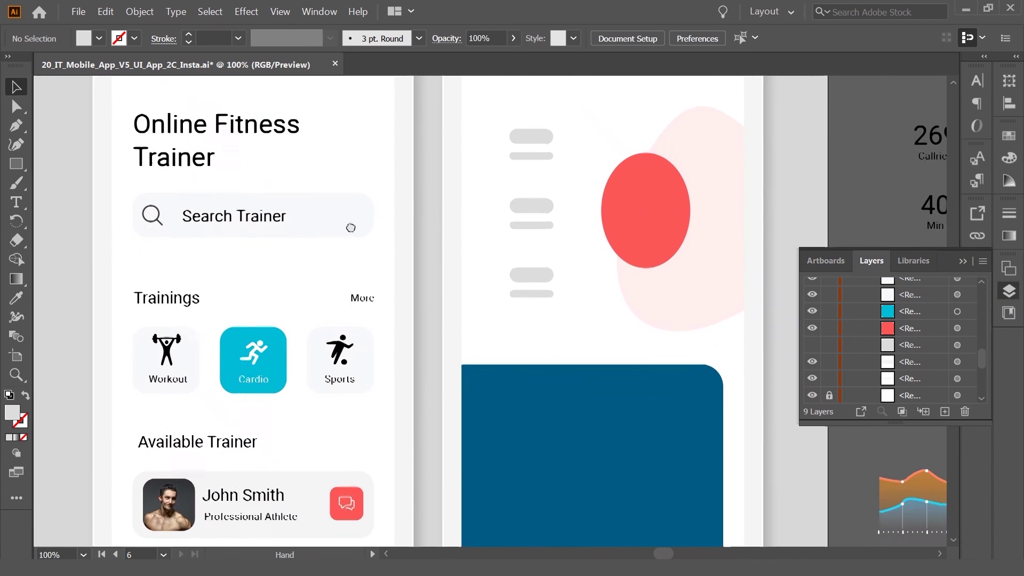
left_click_drag(478, 245, 298, 245)
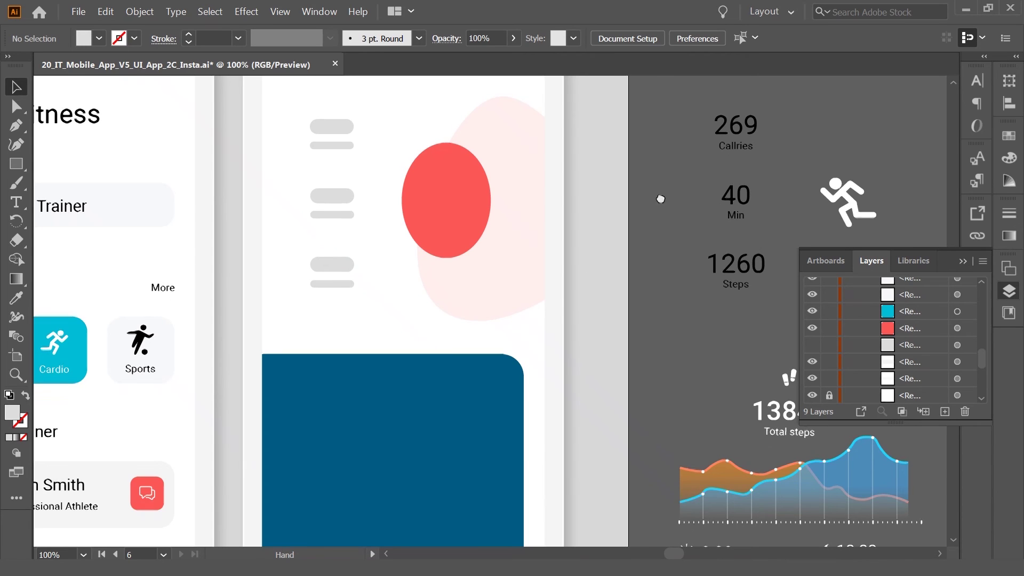
mouse_move(658, 196)
left_mouse_down()
mouse_move(611, 312)
mouse_move(608, 352)
left_mouse_up()
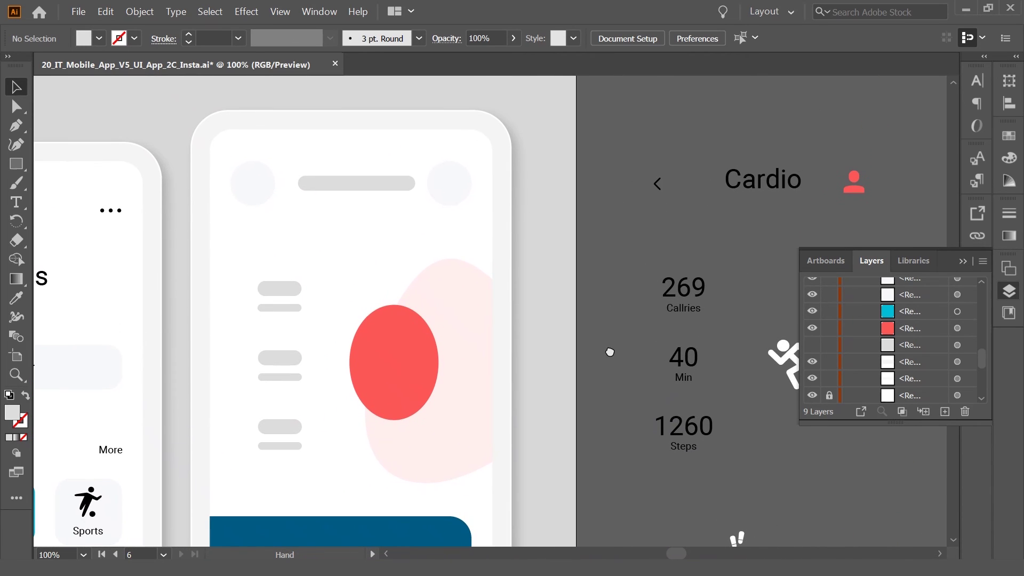
left_click_drag(614, 309, 546, 324)
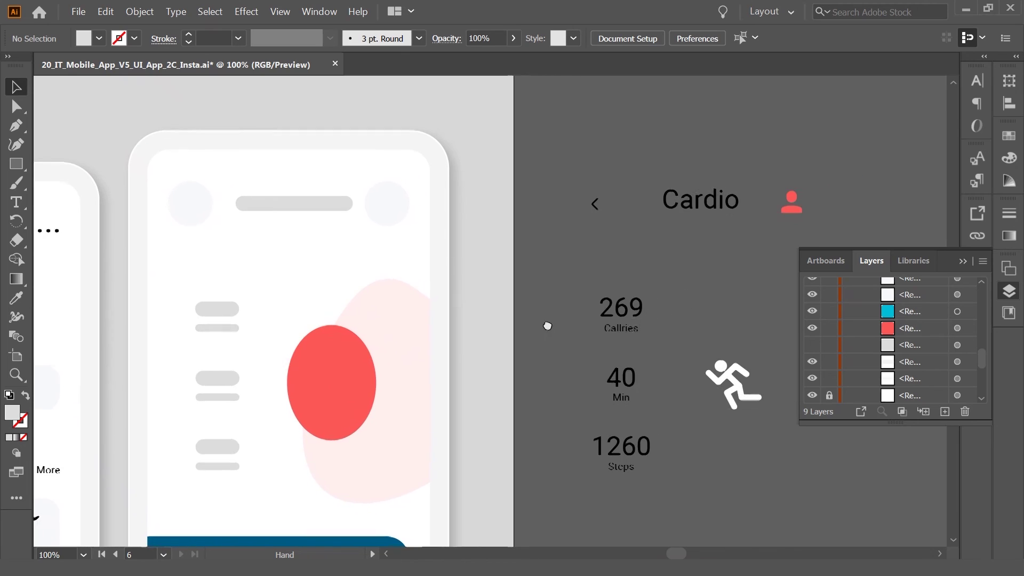
Step: Align the Cardio title onto the second phone's grey header bar
left_click(720, 208)
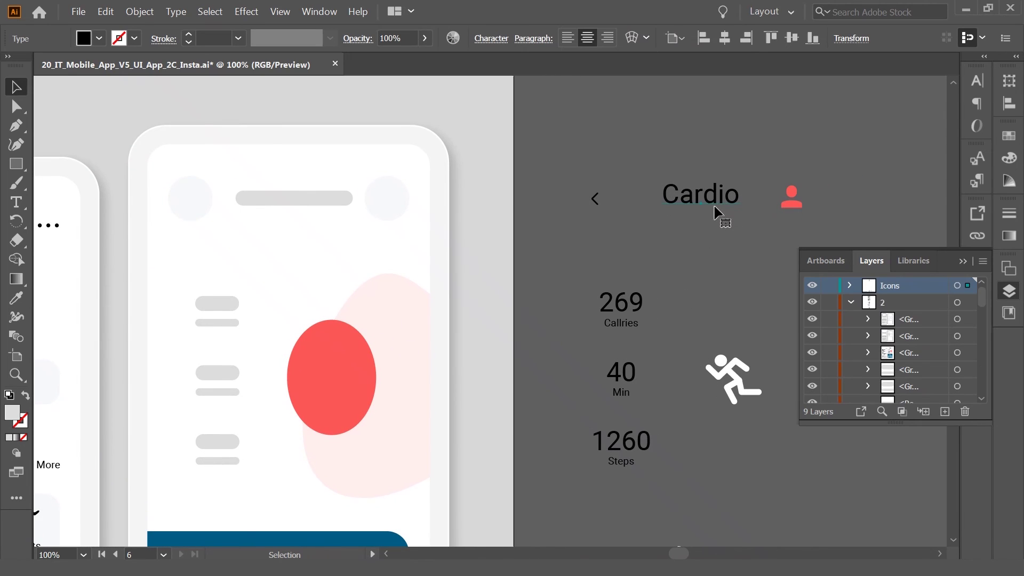
left_click(320, 200, "shift")
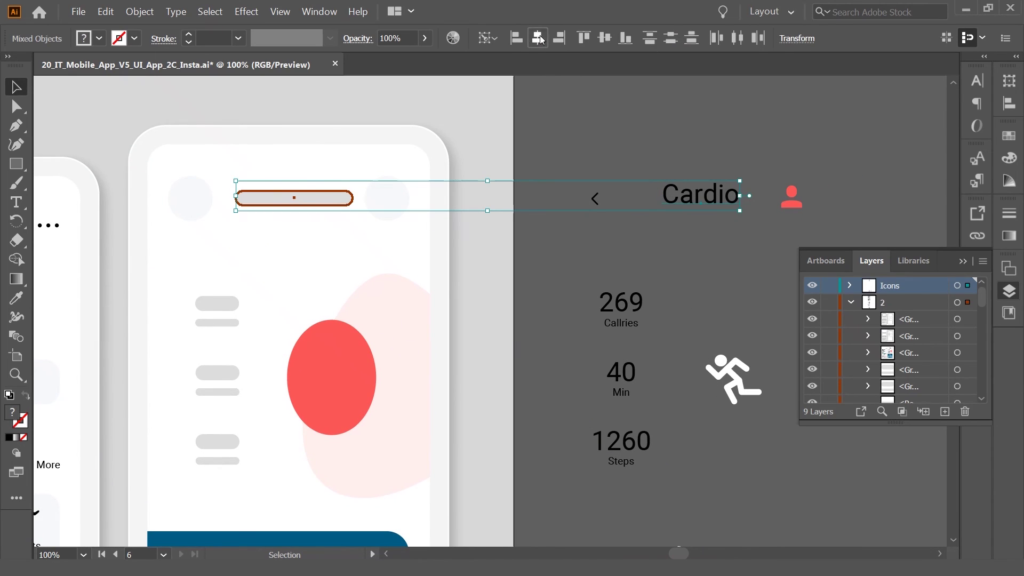
left_click(624, 39)
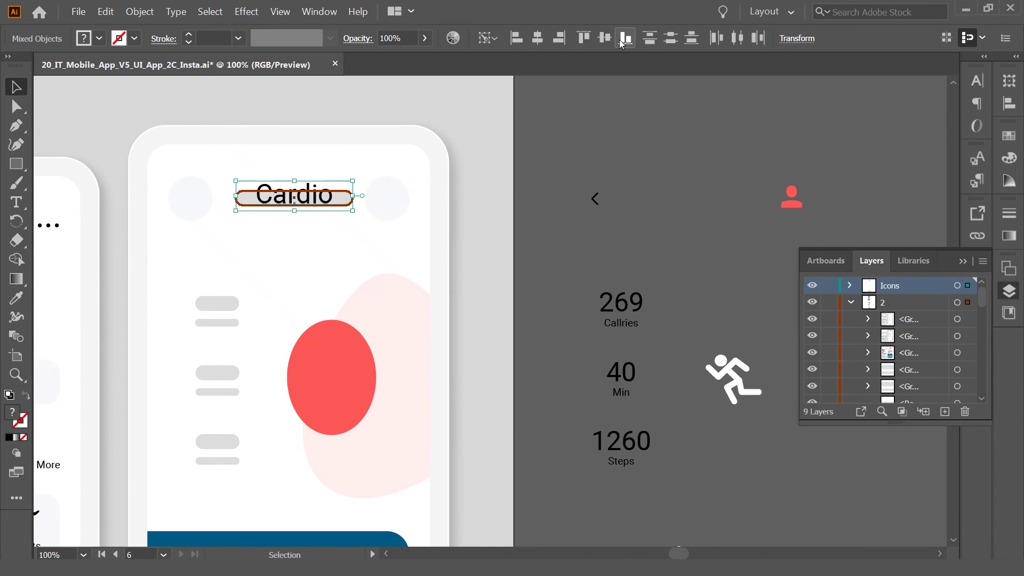
left_click(558, 199)
Step: Centre the back arrow horizontally and vertically in the left header circle, using the circle as key object
left_click(632, 249)
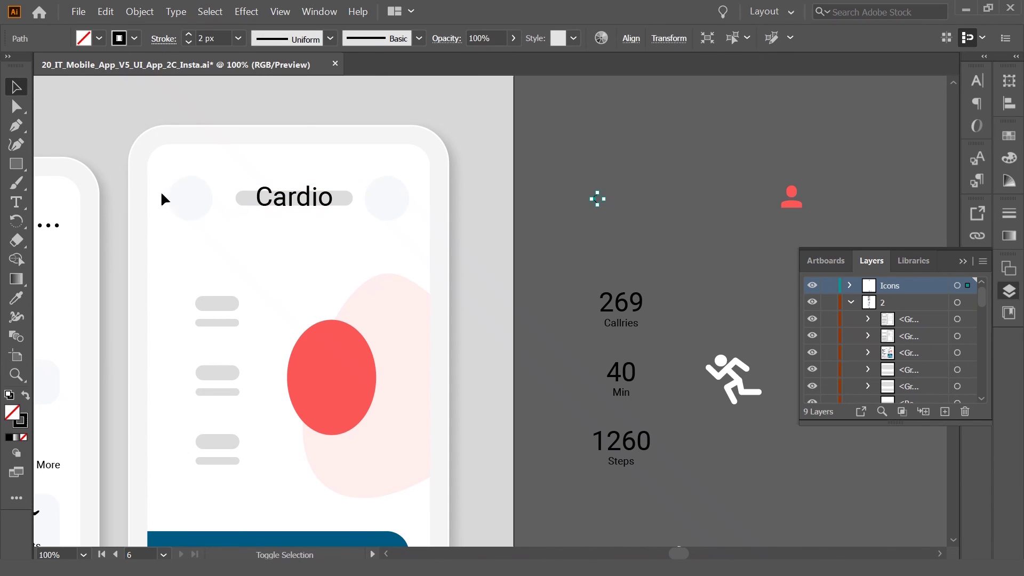
left_click(191, 202, "shift")
left_click(190, 211)
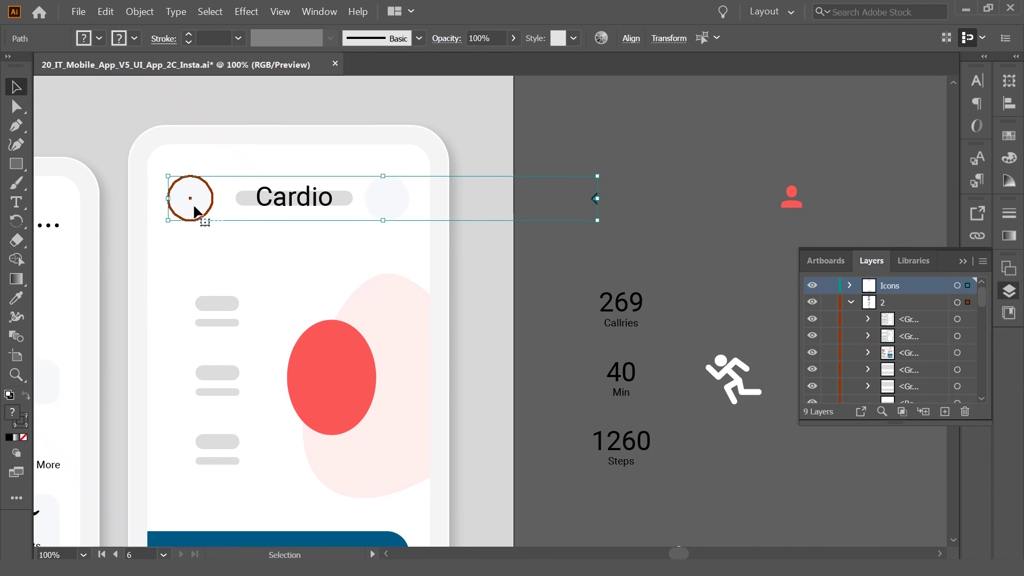
left_click(631, 38)
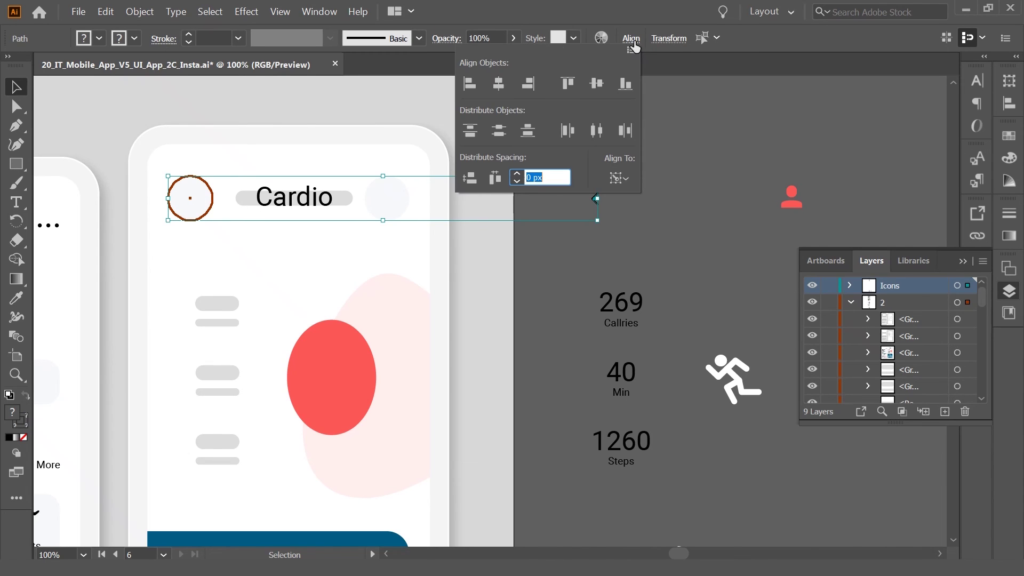
left_click(543, 248)
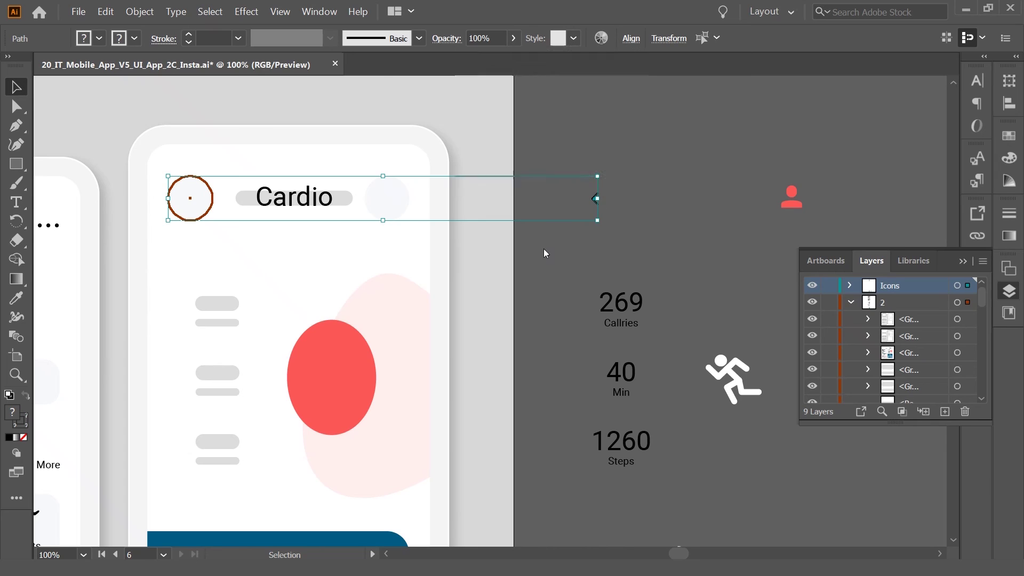
left_click(631, 40)
left_click(510, 85)
left_click(597, 85)
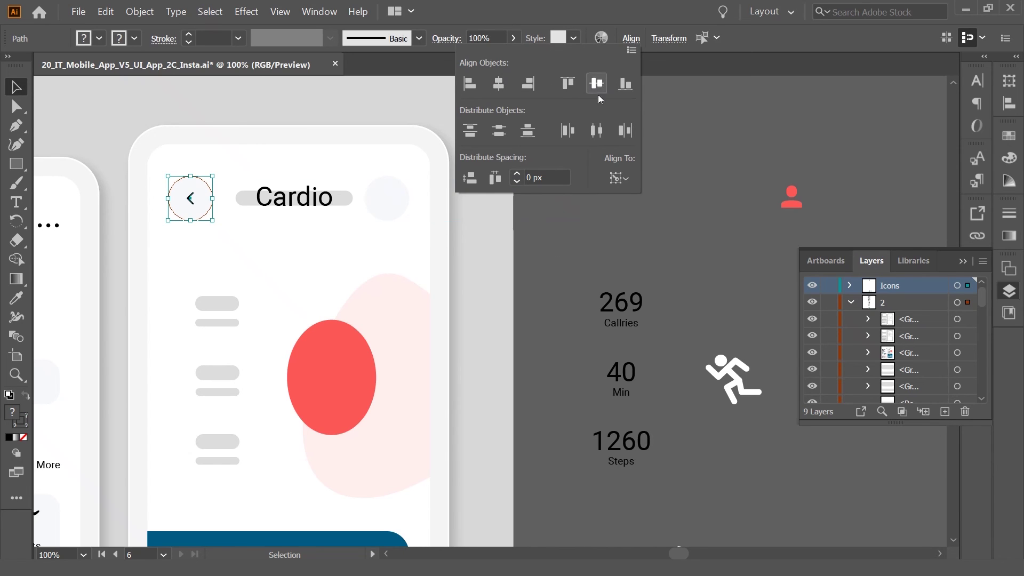
left_click(545, 280)
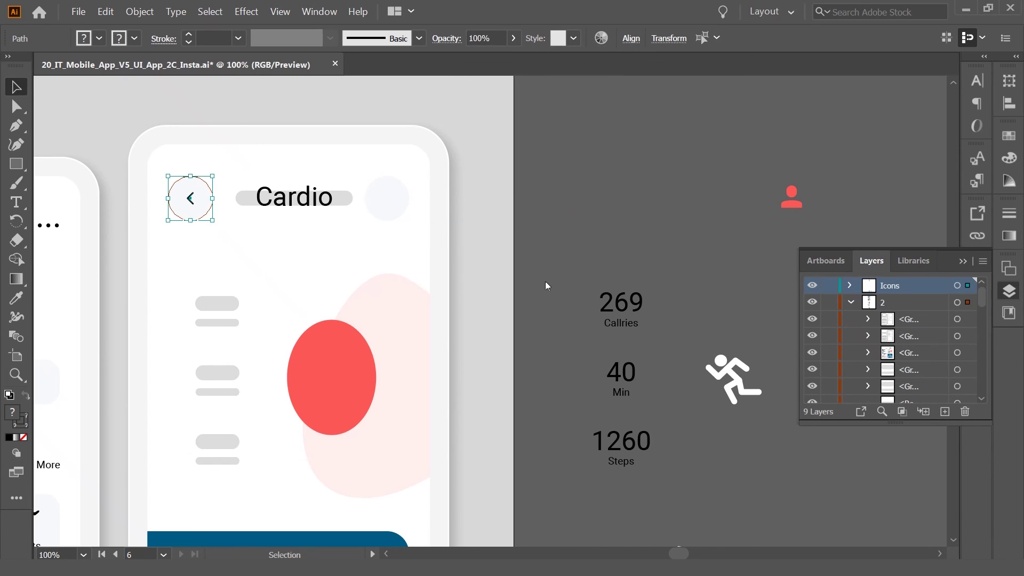
left_click(525, 176)
Step: Centre the red person icon inside the header's right circle
key("ctrl+z")
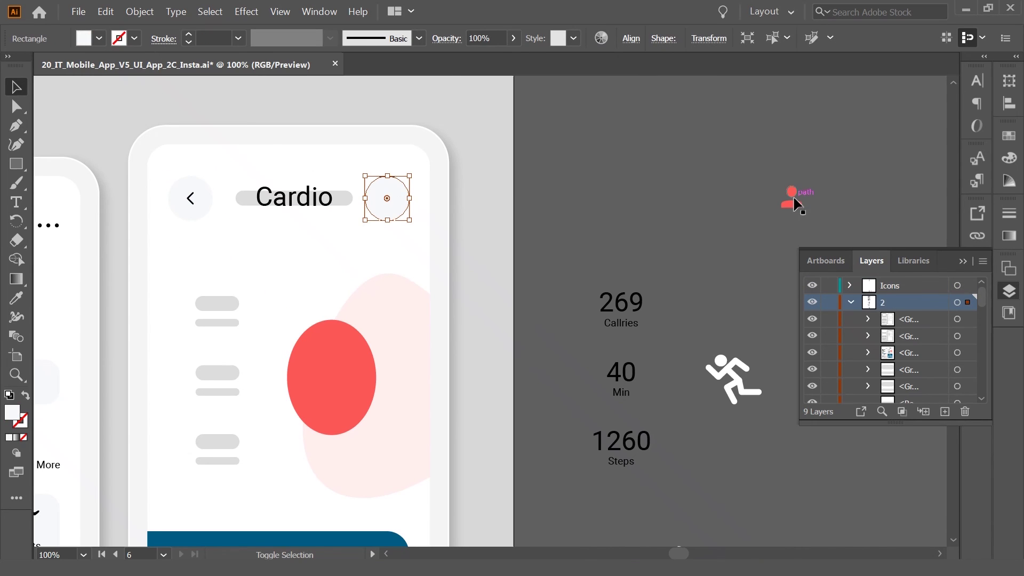
left_click(793, 194, "shift")
left_click(631, 37)
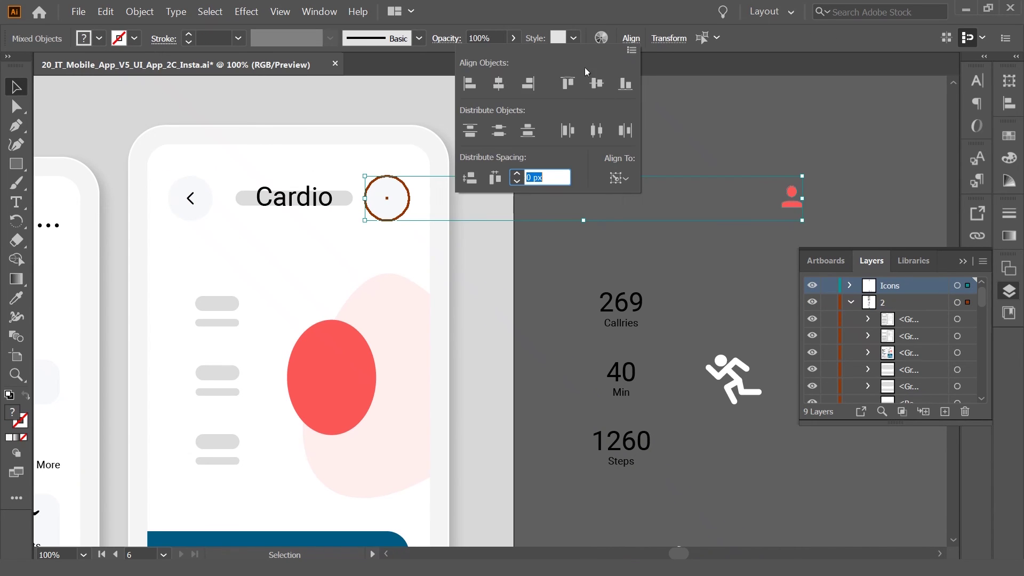
left_click(504, 83)
left_click(587, 240)
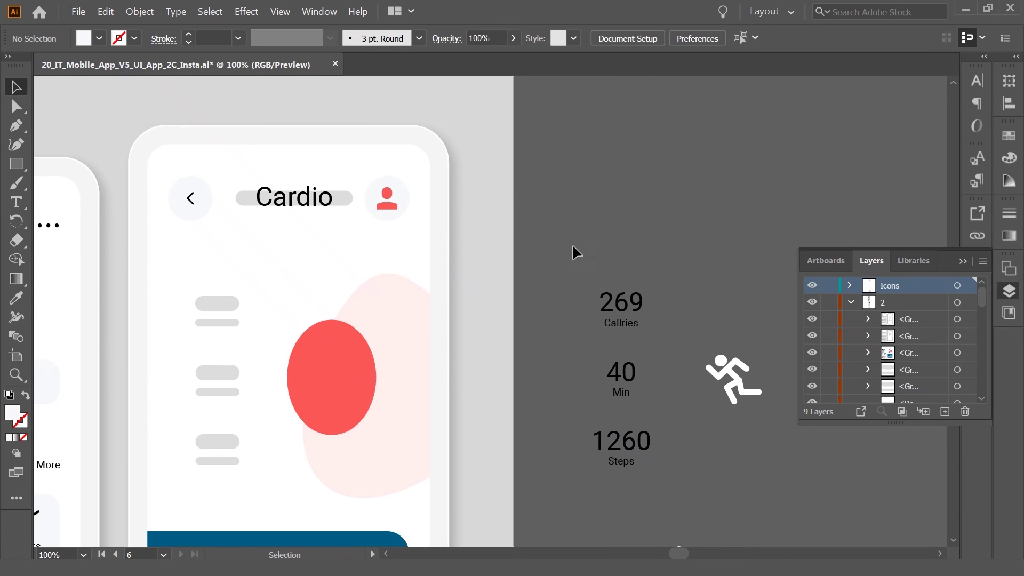
Step: Centre the white running figure horizontally and vertically inside the large red circle
left_click_drag(562, 256, 570, 226)
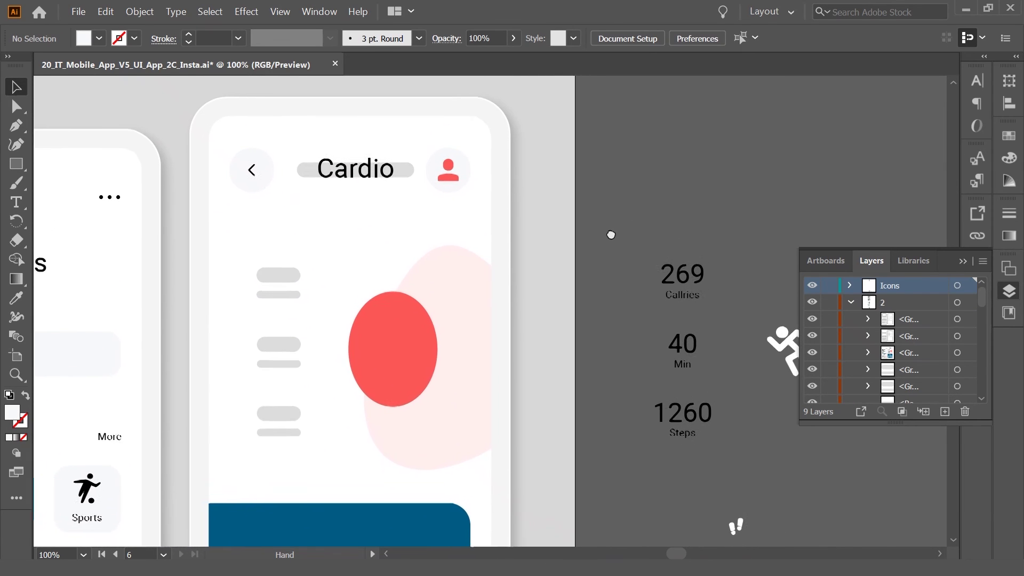
left_click_drag(571, 227, 553, 221)
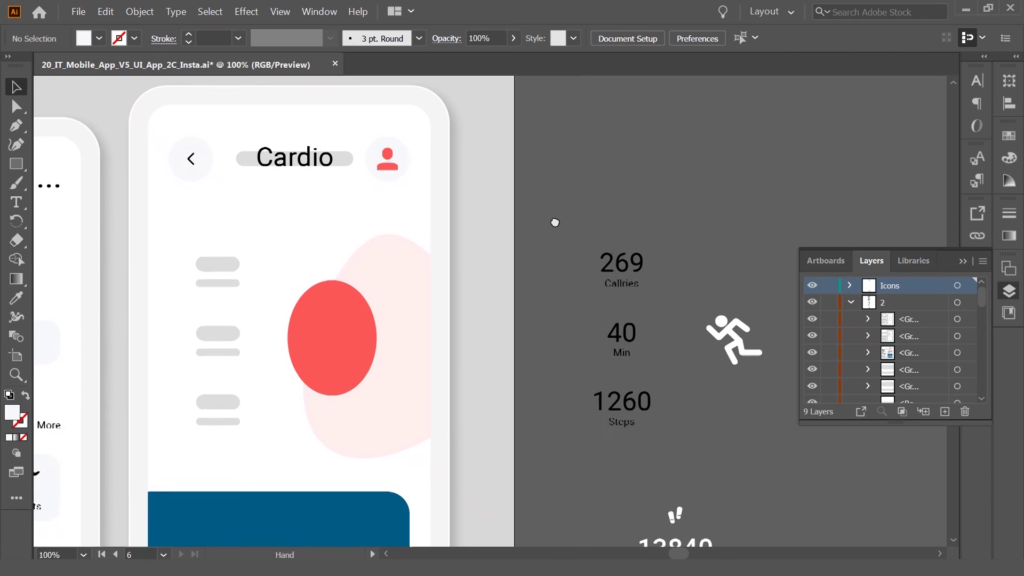
left_click(725, 342)
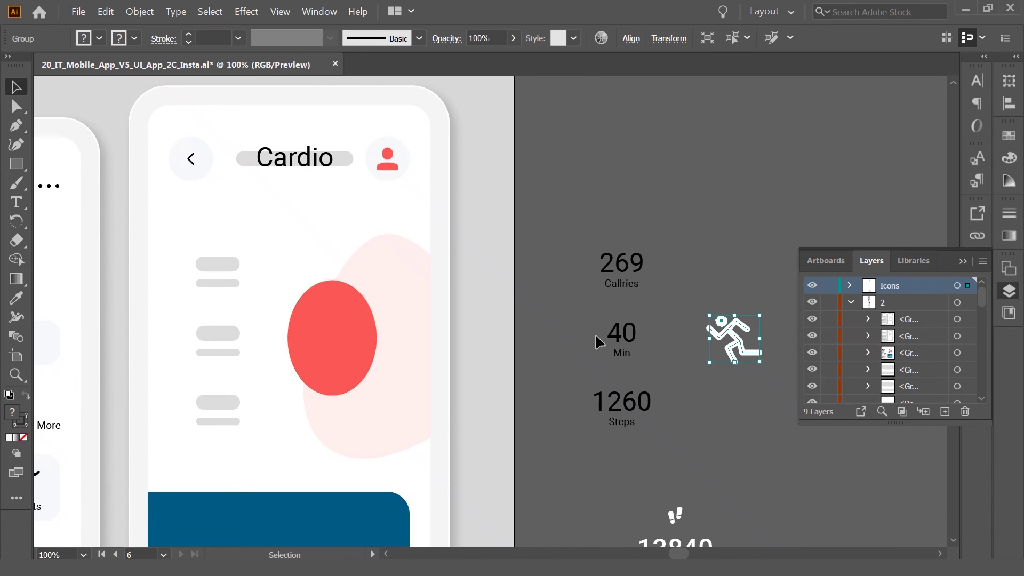
left_click(350, 341, "shift")
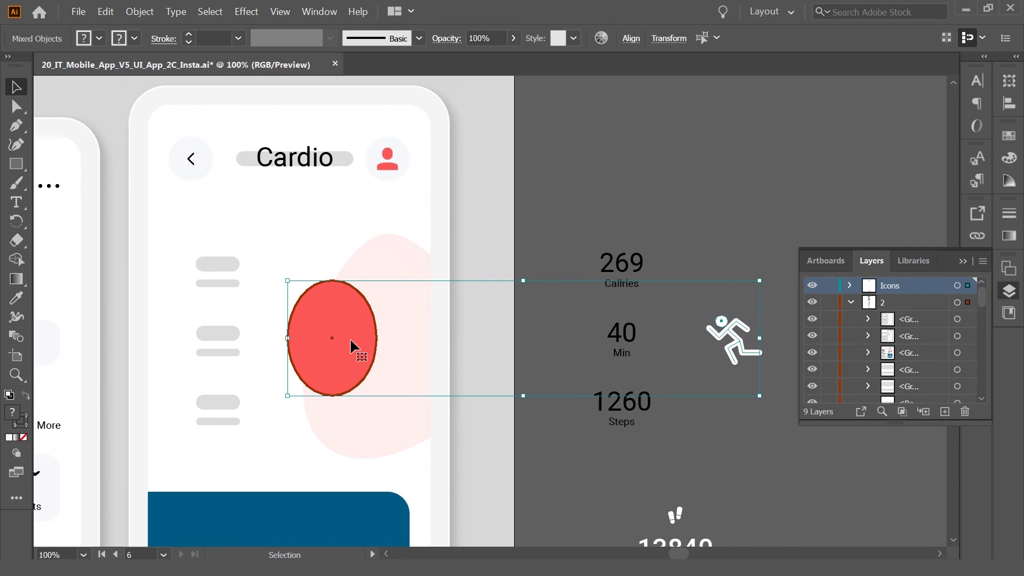
left_click(638, 40)
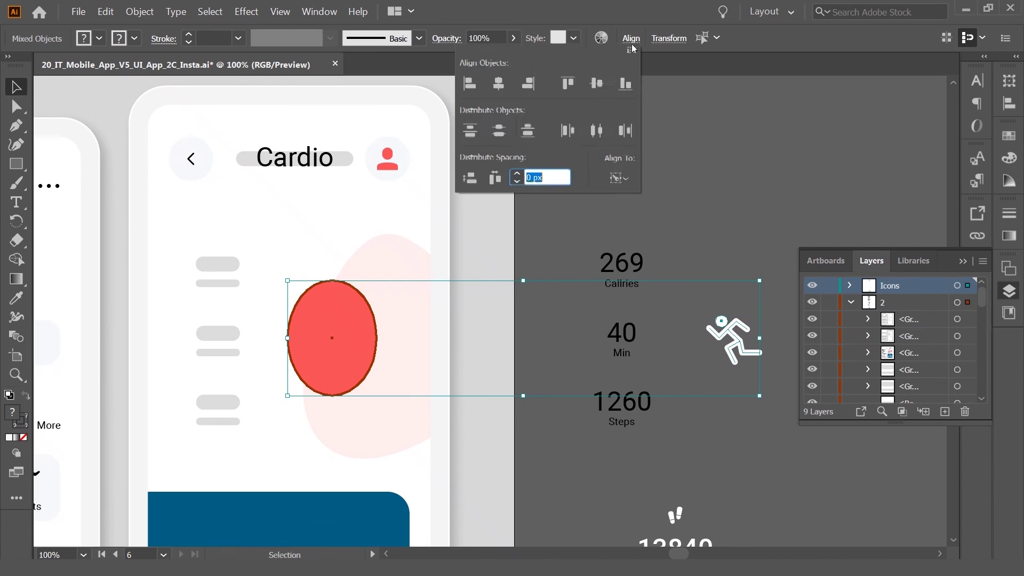
left_click(501, 86)
left_click(596, 82)
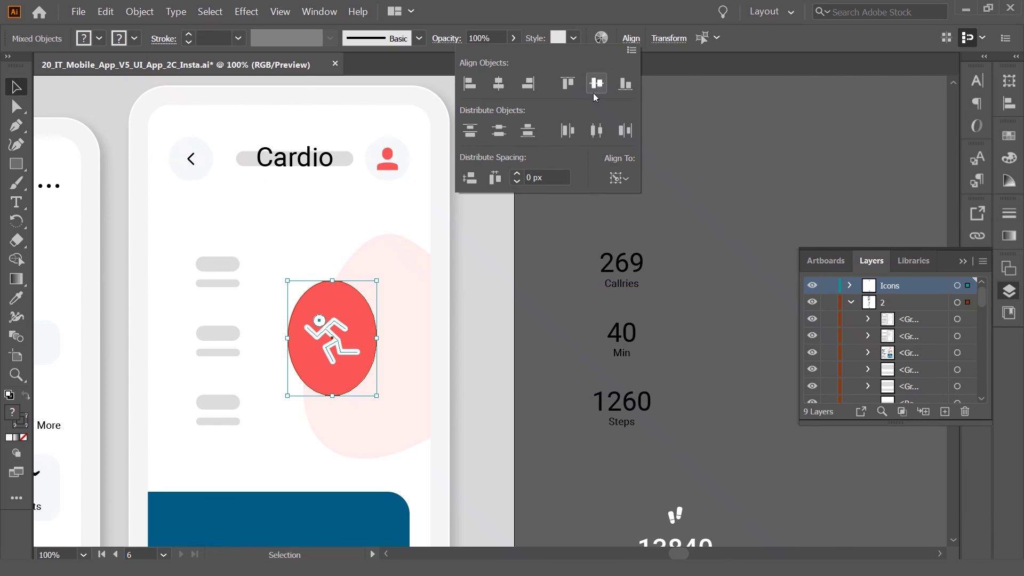
mouse_move(541, 271)
left_mouse_down()
mouse_move(599, 179)
mouse_move(612, 194)
left_mouse_up()
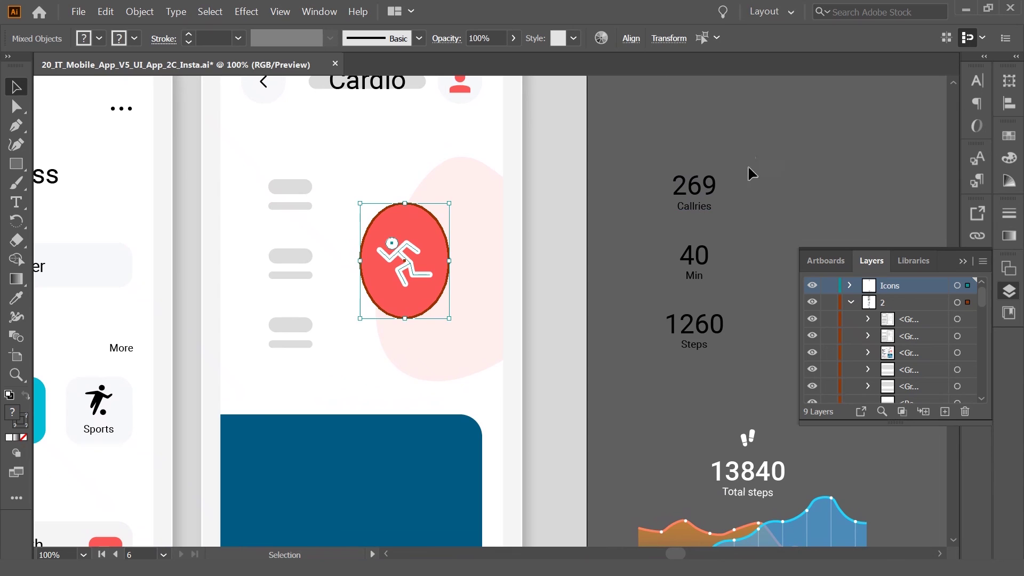
left_click_drag(673, 213, 297, 192)
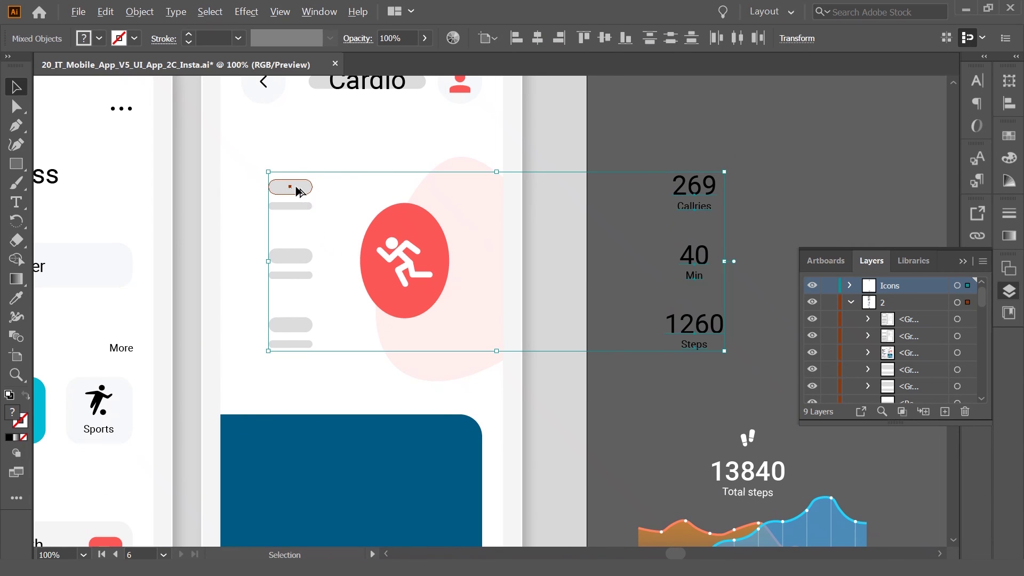
left_click(297, 187)
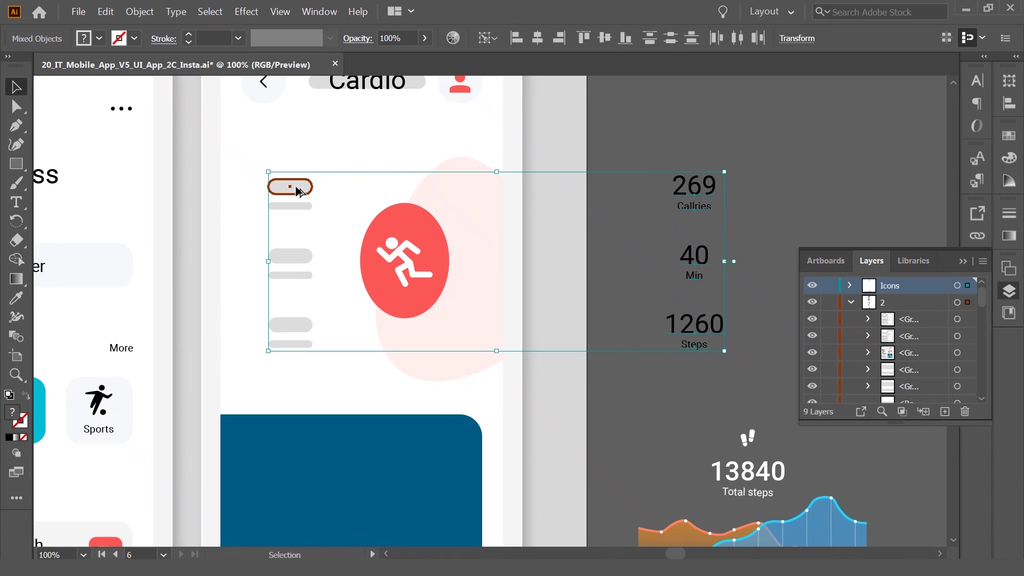
left_click(538, 38)
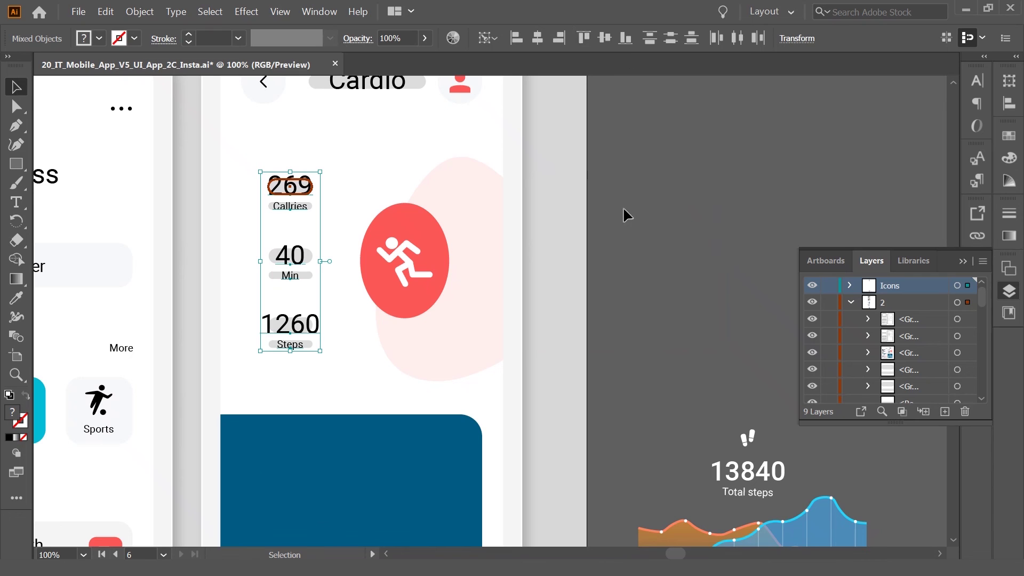
left_click(637, 206)
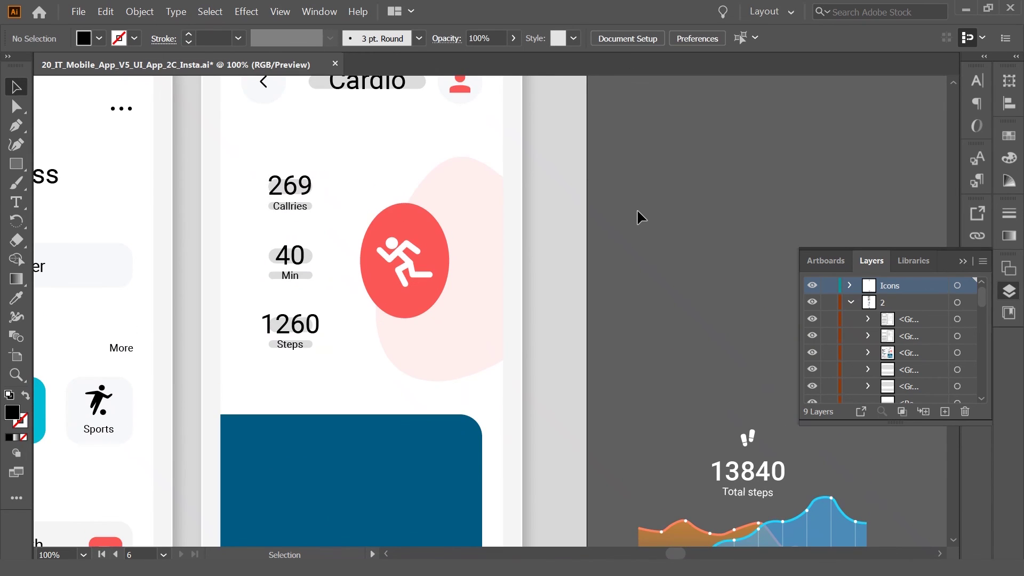
scroll(636, 209, "down", 4)
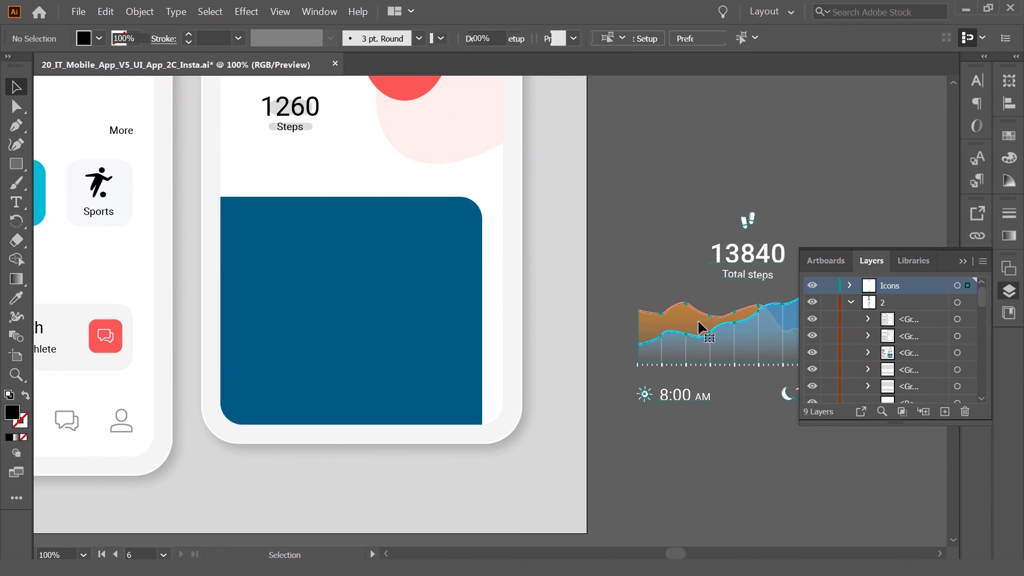
Step: Drag the 13840 steps chart onto the Cardio screen's blue card
left_click_drag(725, 320, 326, 319)
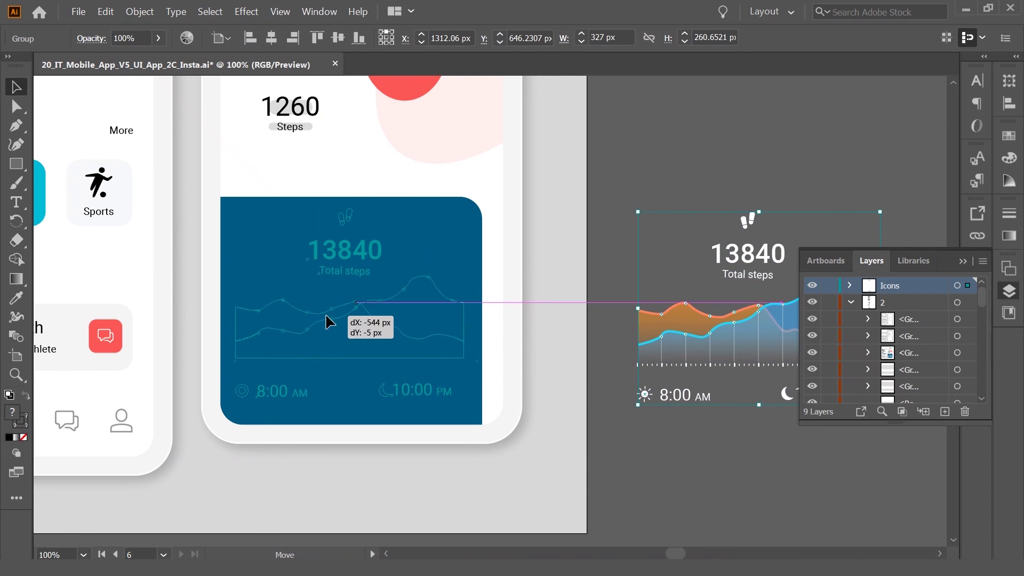
left_click_drag(327, 319, 327, 319)
key("ctrl+shift+a")
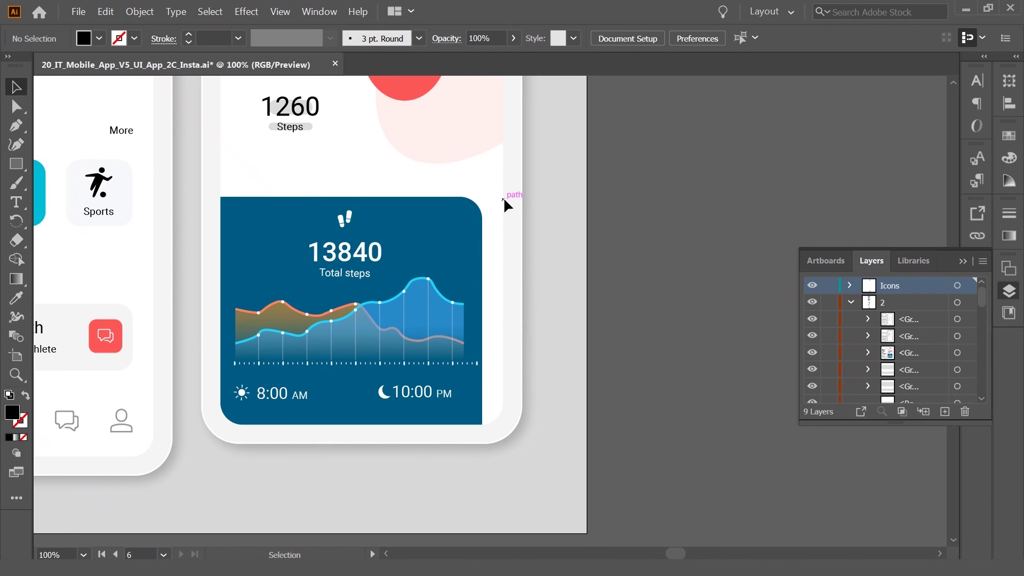
key("alt")
key("ctrl")
Step: Centre the steps chart horizontally and vertically on the blue card as key object
key("alt")
left_click(509, 287, "alt")
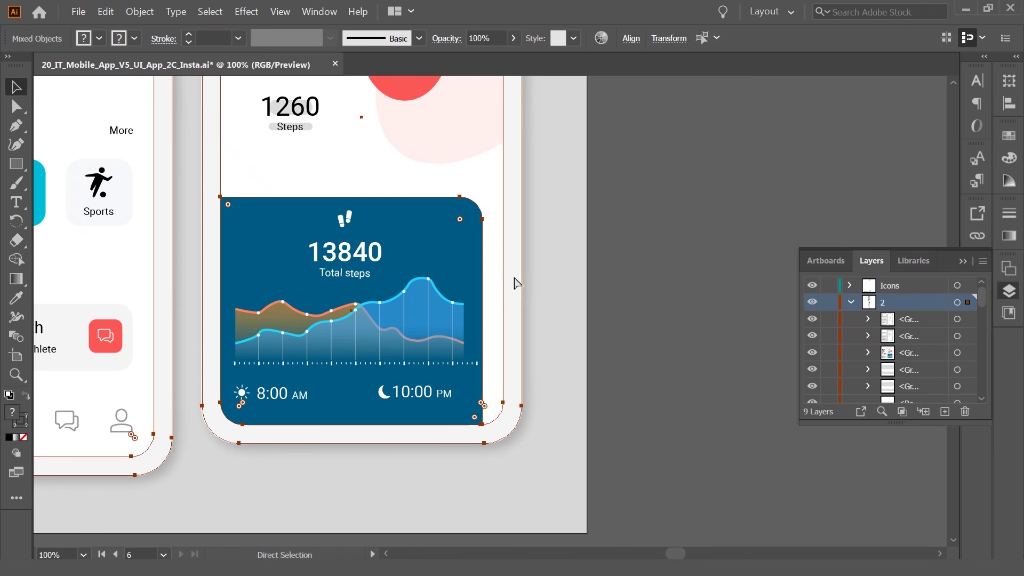
left_click(677, 229)
left_click(469, 215)
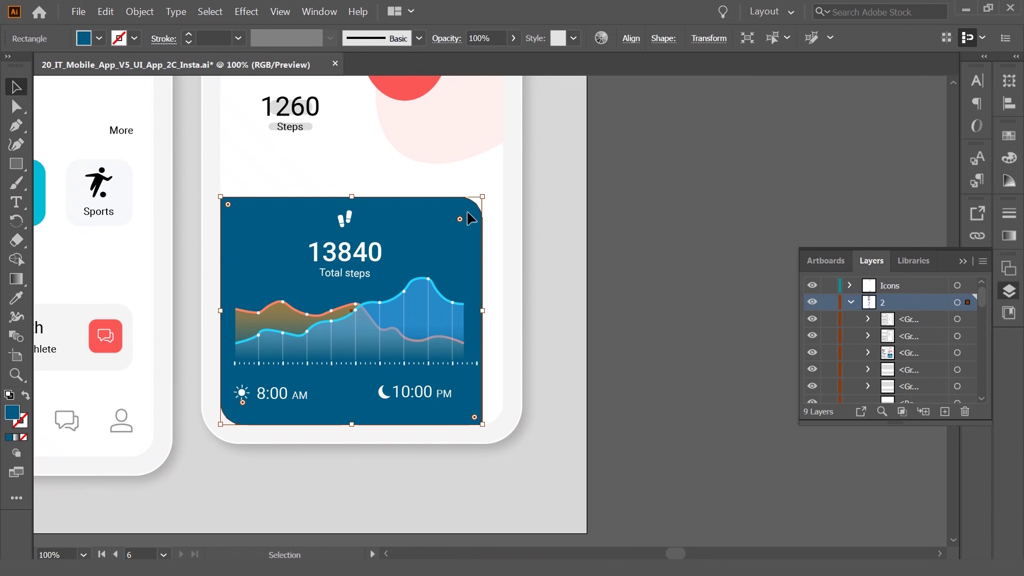
left_click(414, 310, "shift")
left_click(384, 224)
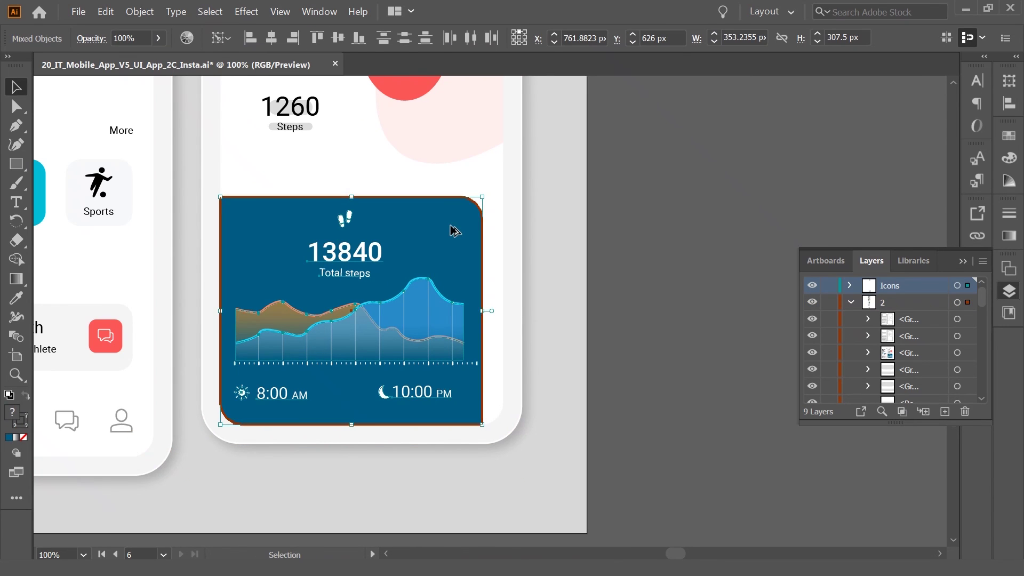
left_click(271, 38)
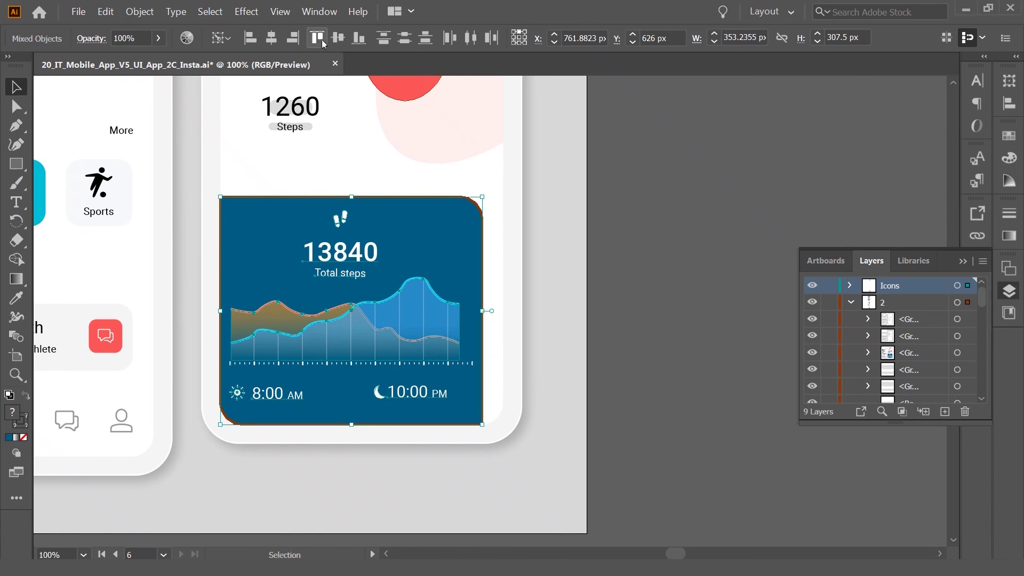
left_click(338, 38)
left_click(660, 320)
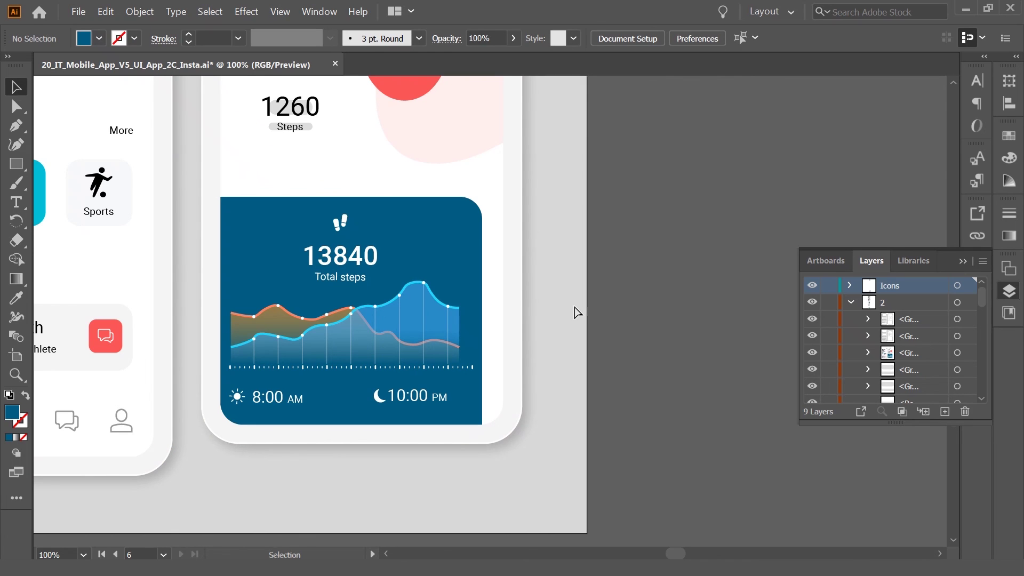
key("ctrl+minus")
key("ctrl+minus")
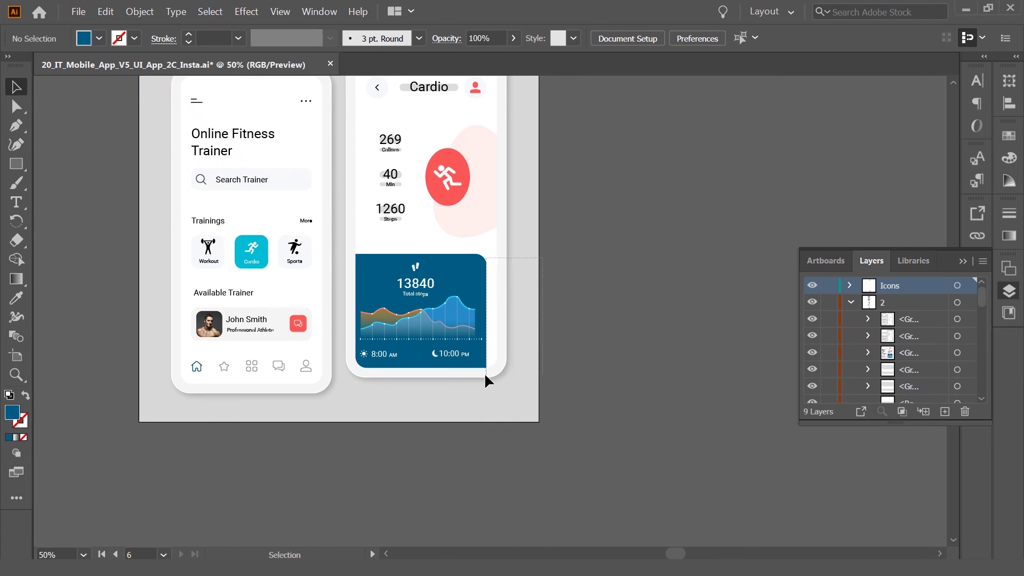
left_click_drag(495, 369, 485, 374)
key("a")
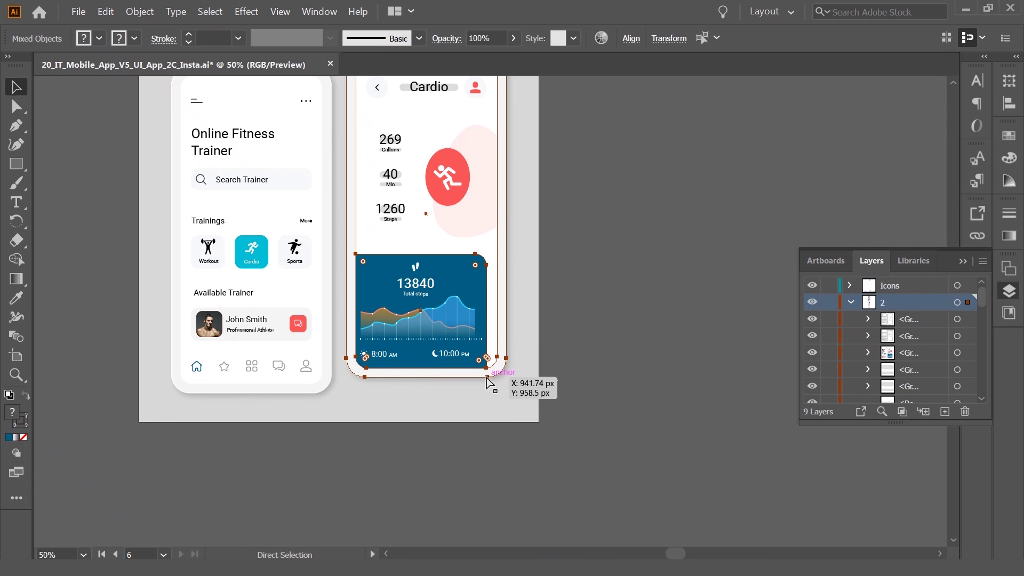
key("ctrl+shift+a")
key("z")
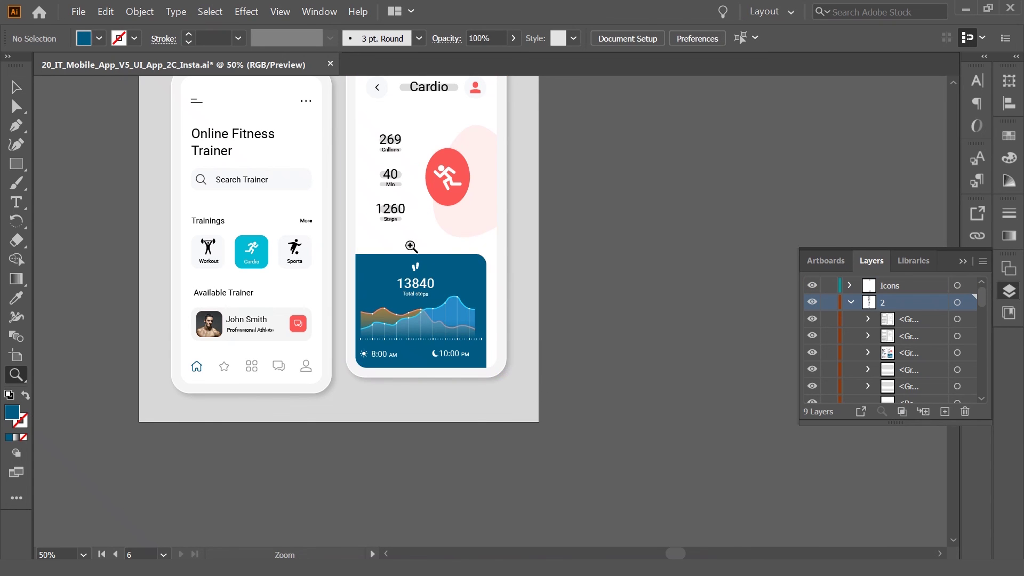
left_click(414, 245)
left_click(483, 278)
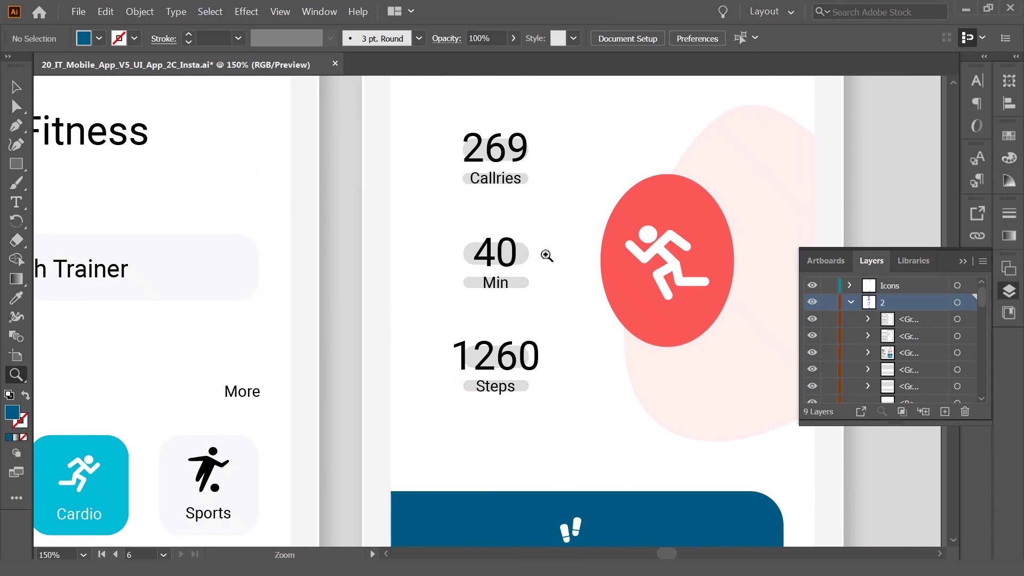
Step: Hide the grey pills behind the 40 Min and 1260 Steps stats with Ctrl+3
key("v")
key("a")
left_click_drag(530, 194, 437, 328)
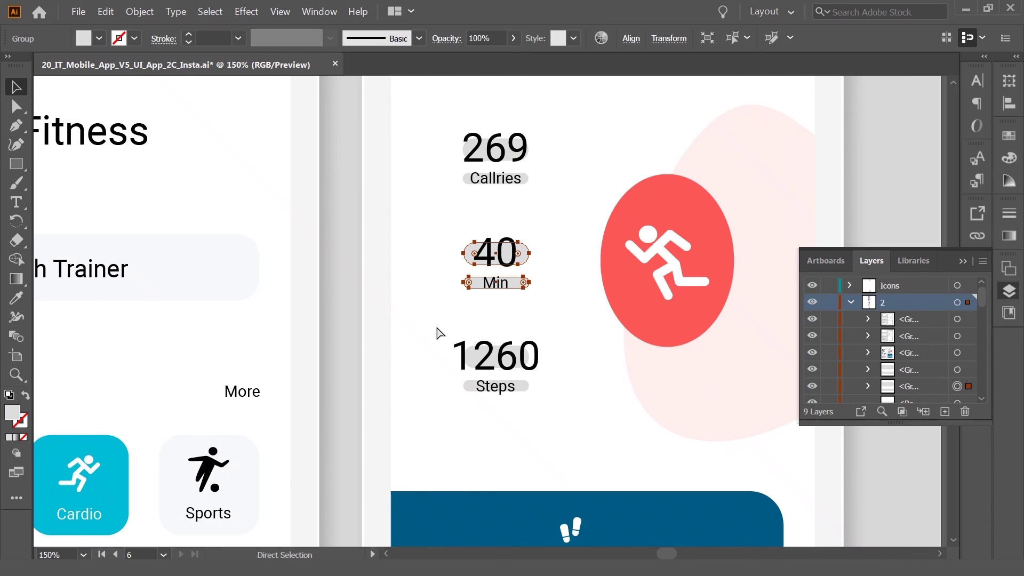
left_click(438, 334)
key("v")
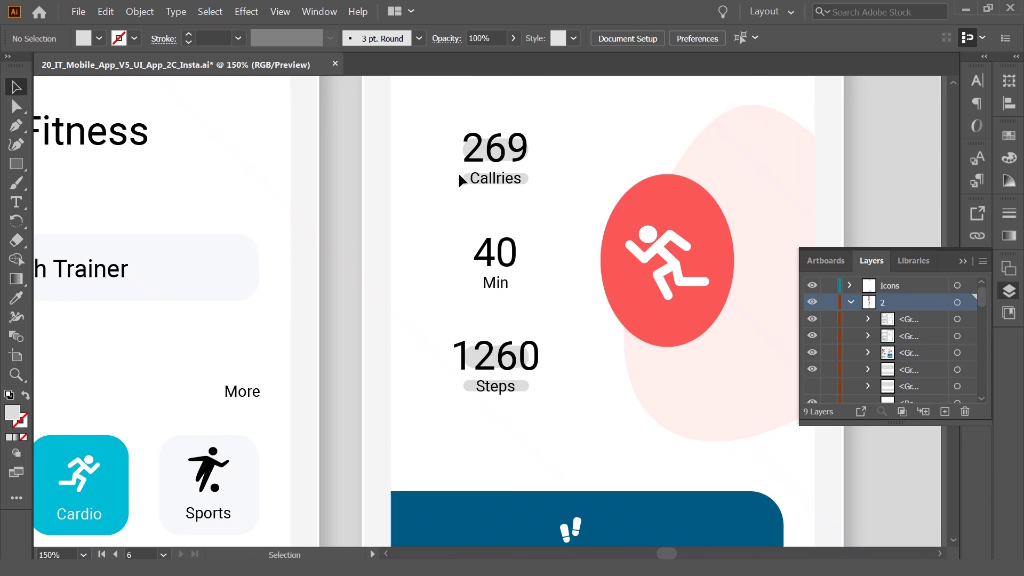
left_click(466, 154)
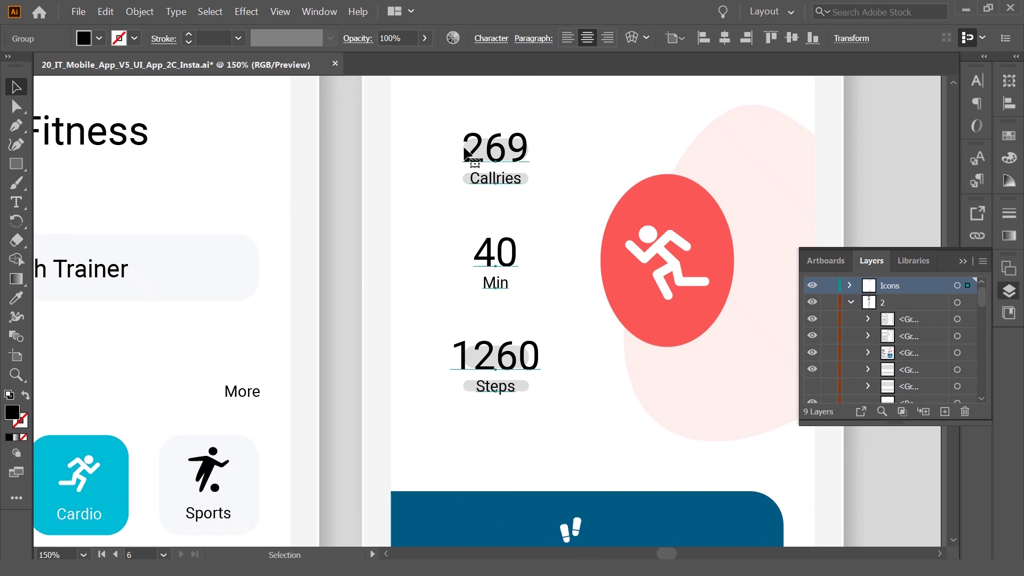
left_click(575, 195)
left_click(470, 392)
key("ctrl+3")
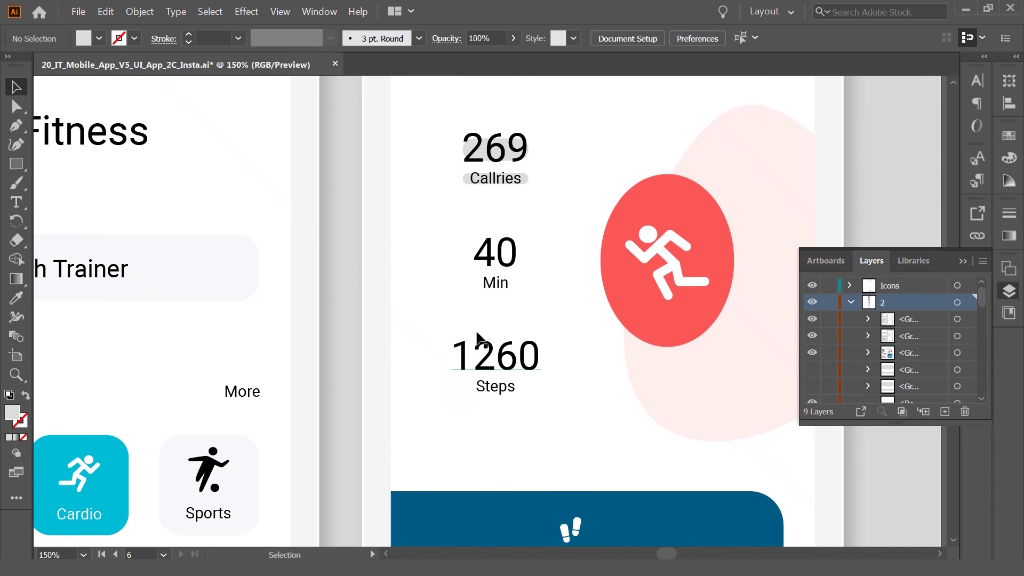
Step: Hide the grey pills behind the Callries label and the 269 value
left_click(469, 181)
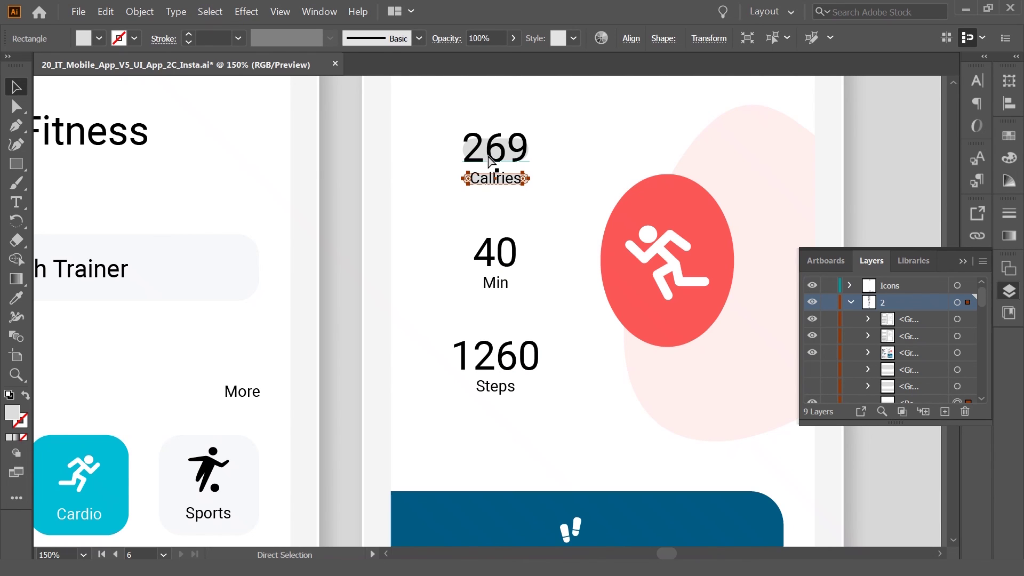
key("ctrl+3")
key("v")
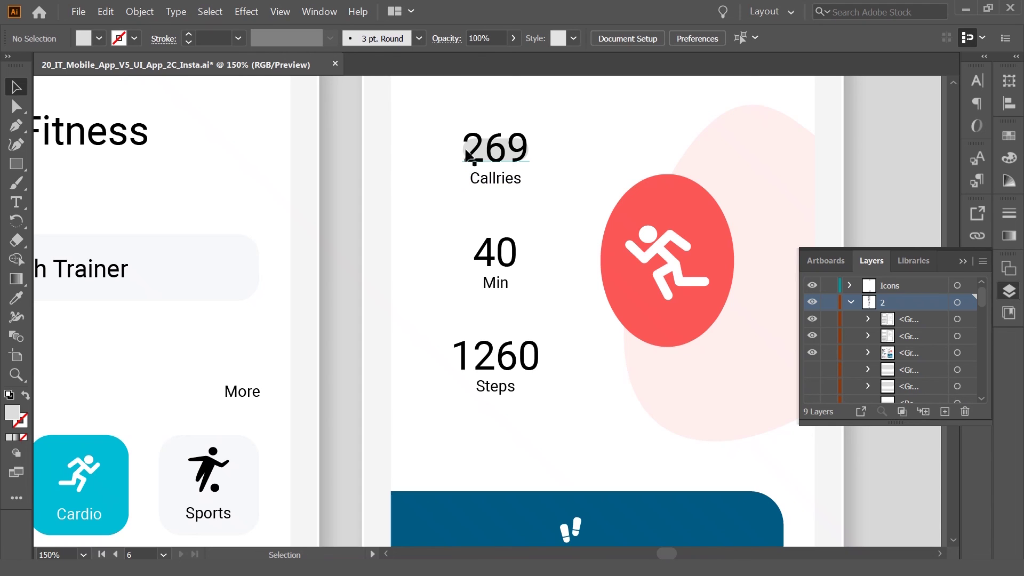
left_click(484, 152)
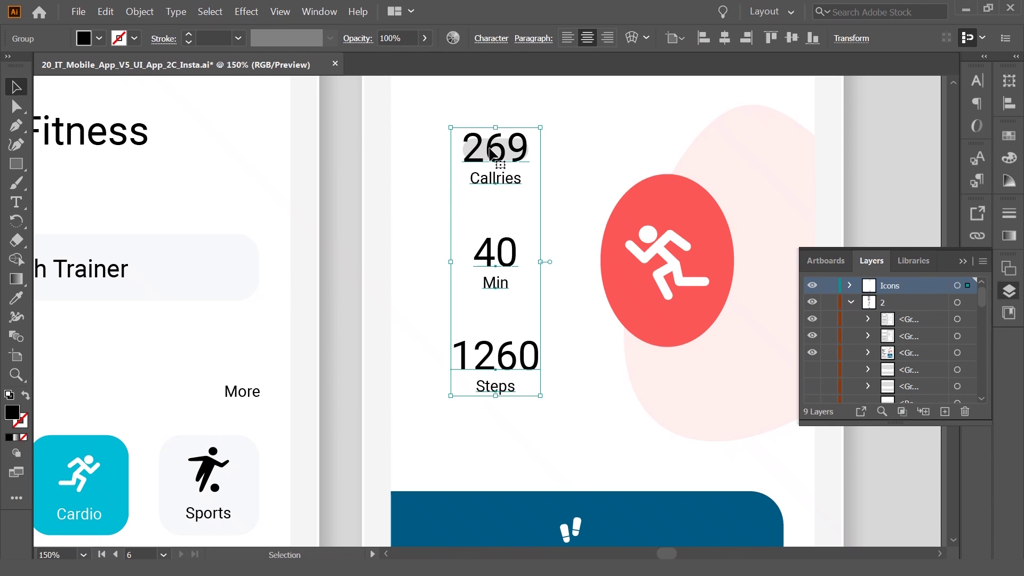
key("a")
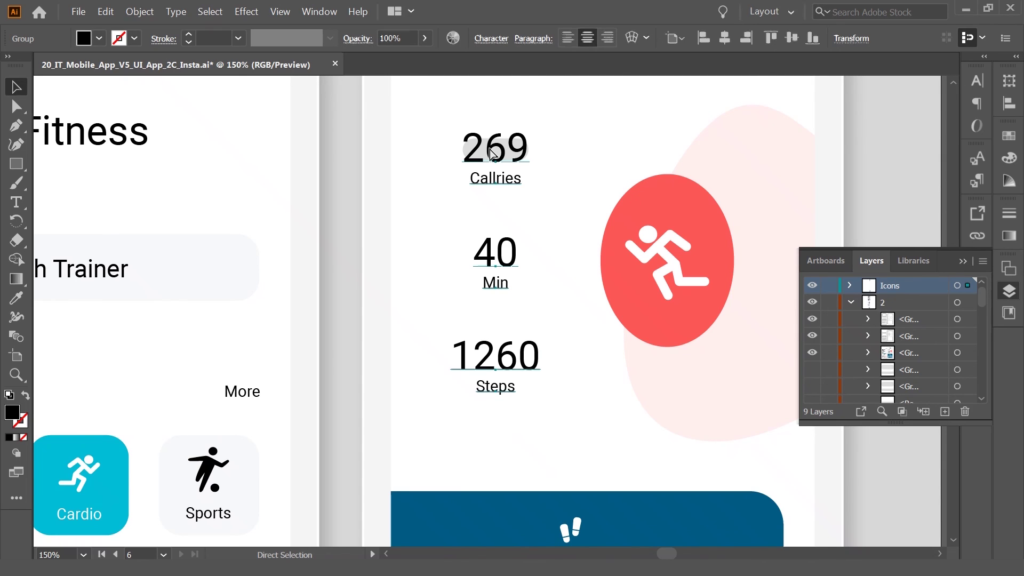
left_click(493, 153)
key("v")
key("a")
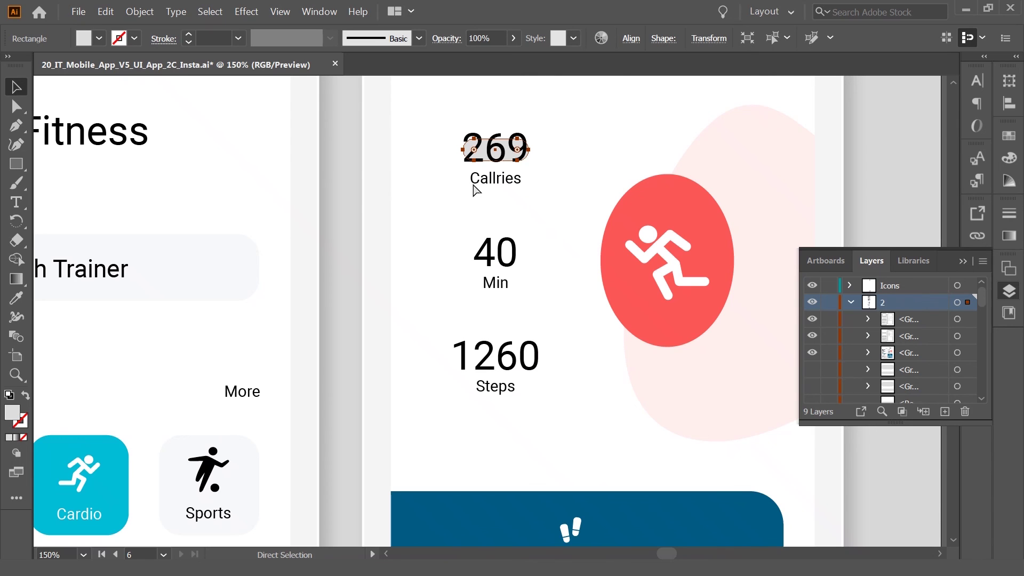
left_click(474, 187)
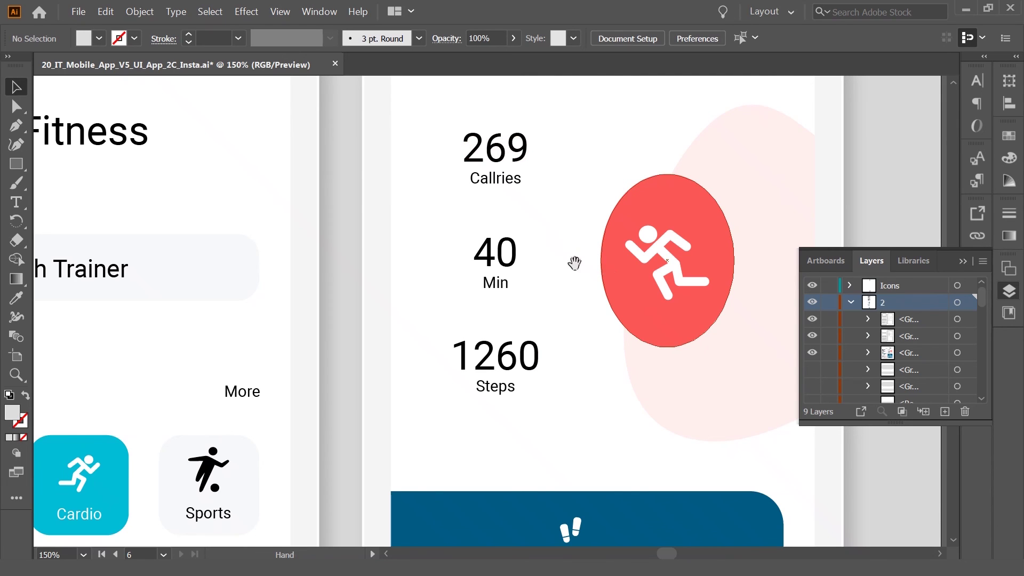
left_click_drag(544, 273, 459, 287)
Step: Remove the grey pill behind the Cardio title and pan to review both phone screens
scroll(453, 286, "down", 3)
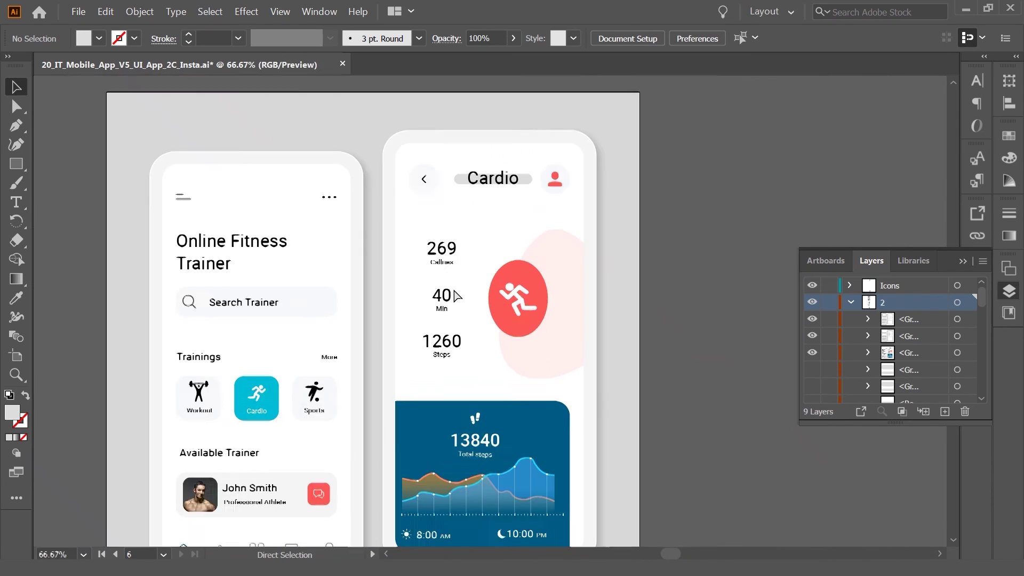
left_click(466, 213)
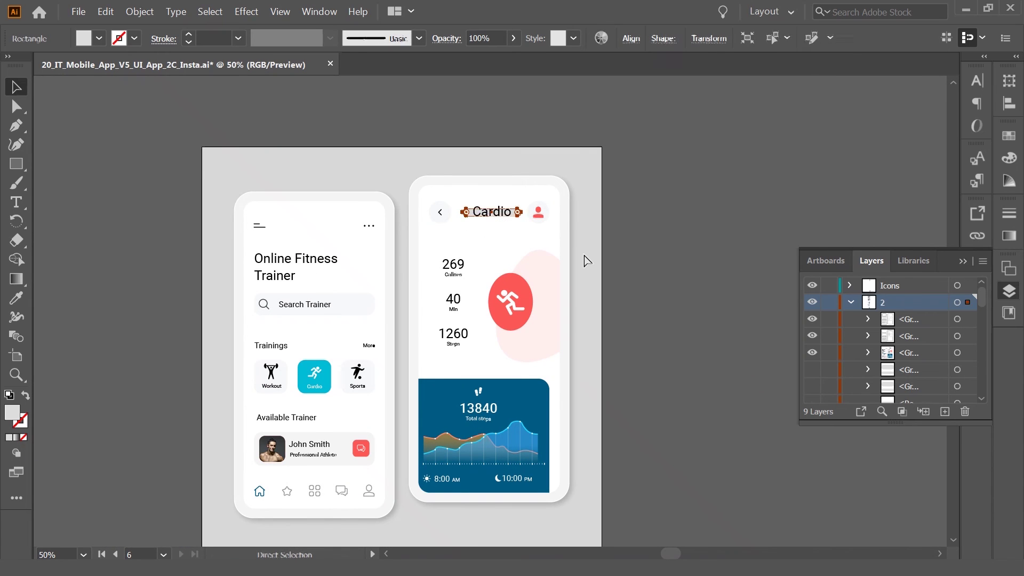
left_click(587, 258)
left_click_drag(636, 299, 702, 277)
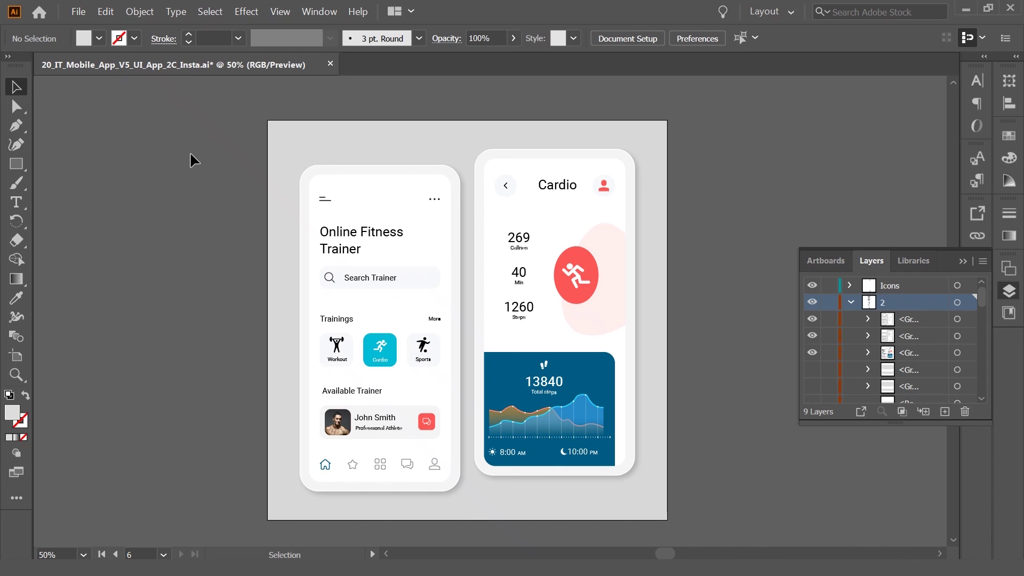
scroll(192, 270, "down", 3)
scroll(192, 270, "up", 2)
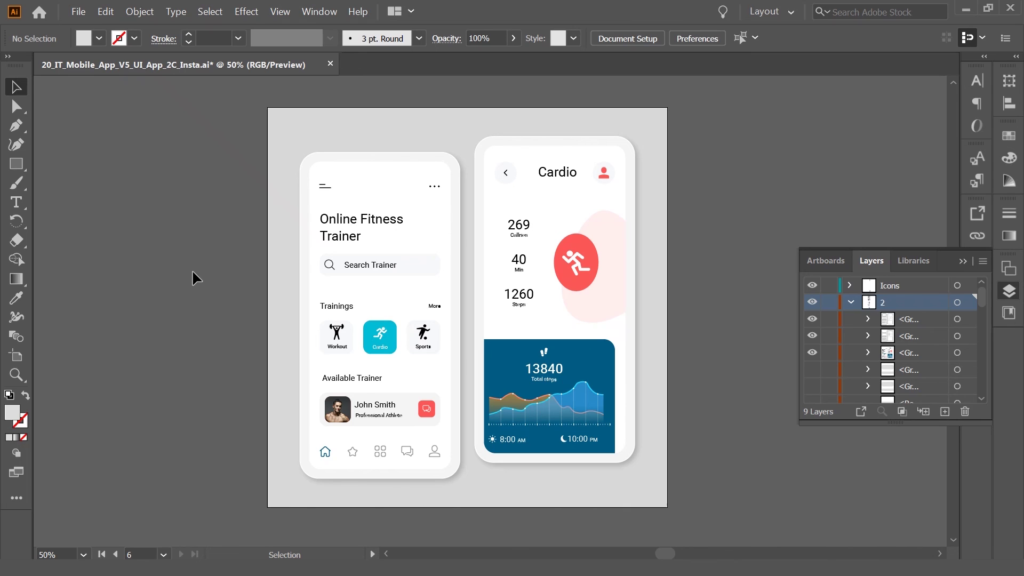
scroll(192, 270, "down", 1)
scroll(192, 270, "up", 1)
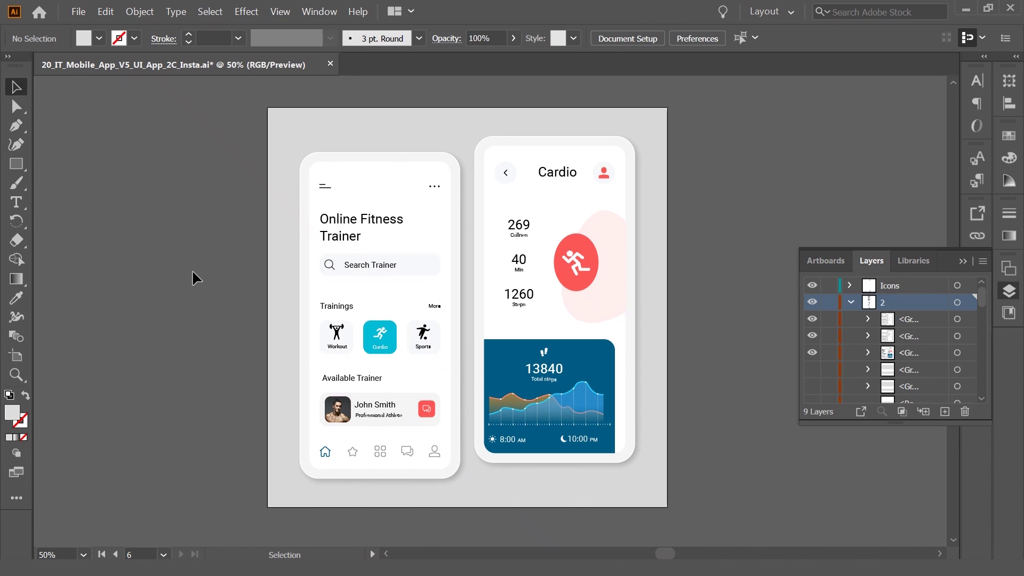